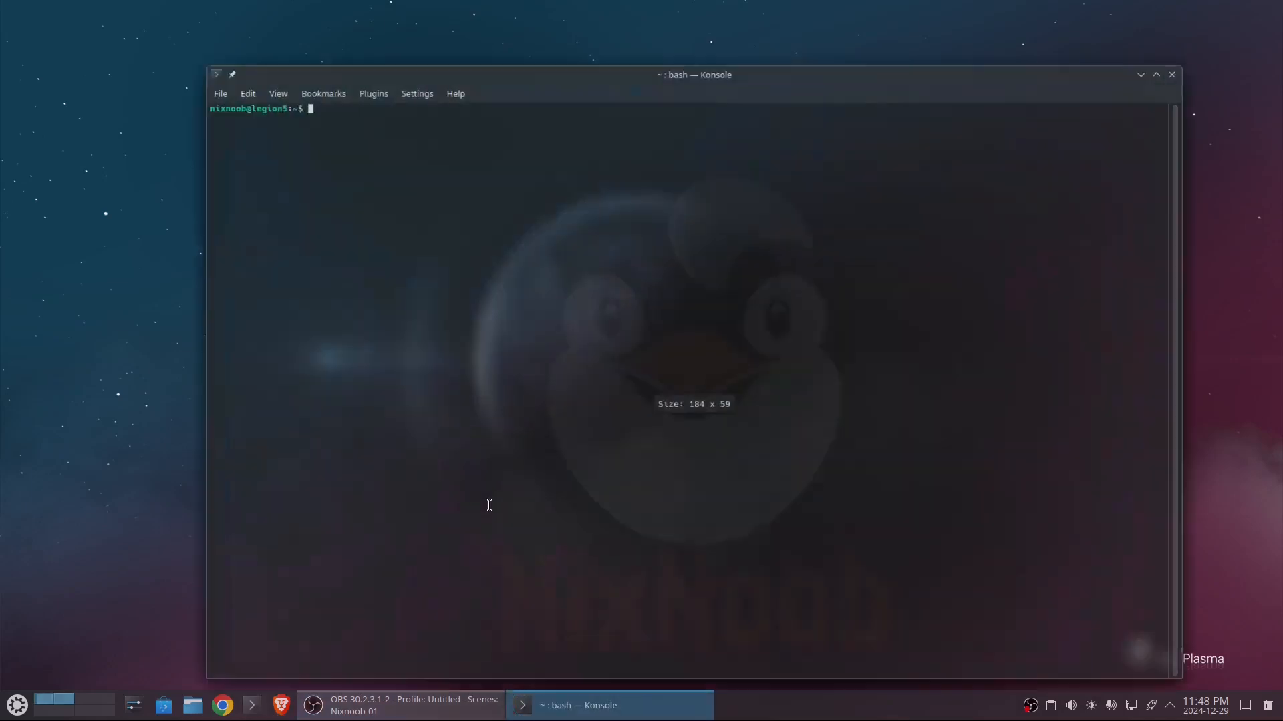
Enlarge the terminal's text until the terminal grid is 86 x 26 characters
key("ctrl+plus")
key("ctrl+plus")
key("ctrl+plus")
key("ctrl+plus")
key("ctrl+plus")
key("ctrl+plus")
key("ctrl+plus")
key("ctrl+plus")
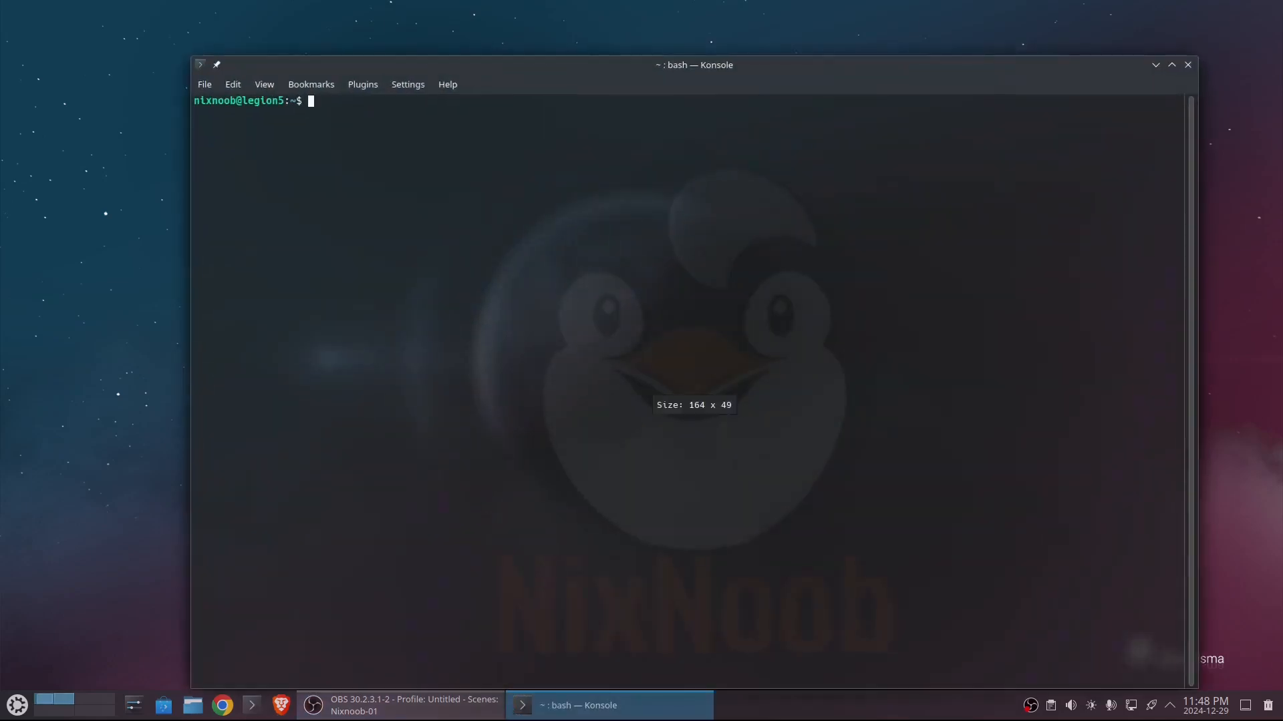
key("ctrl+plus")
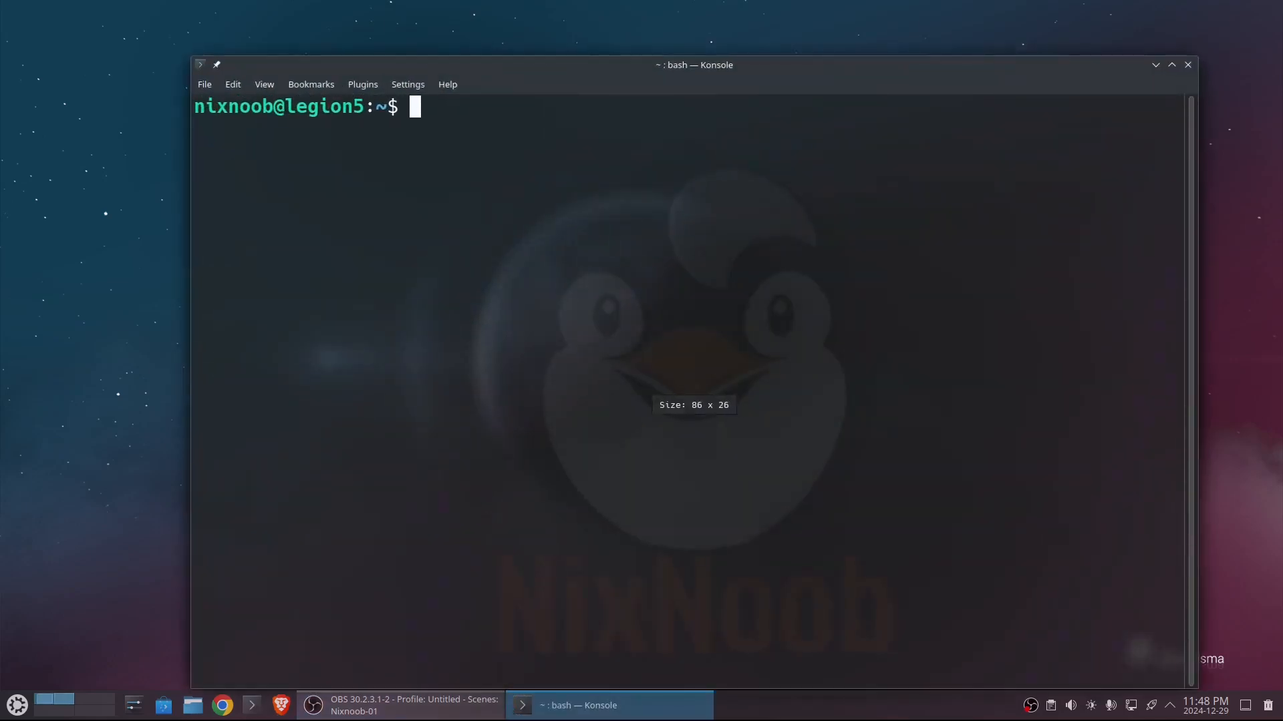
Install LMMS from the terminal with sudo apt-get install lmms, entering the account password
type("sudo apt")
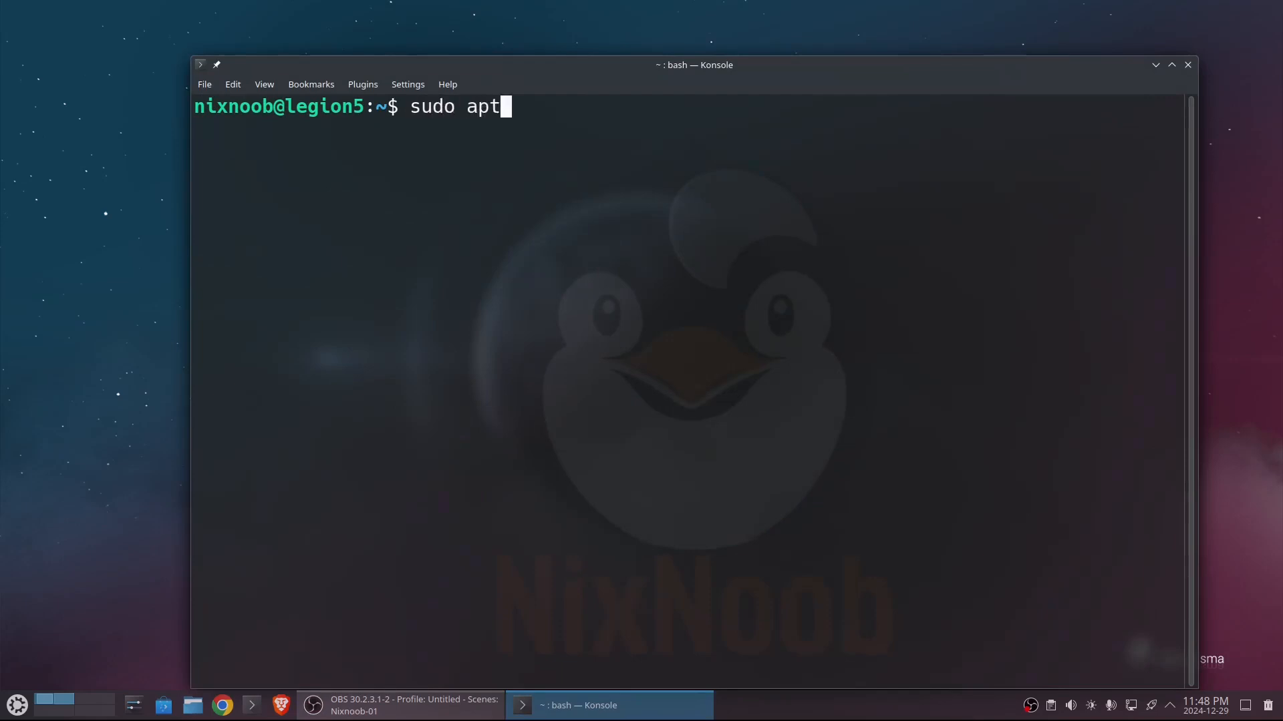
type("-get insta")
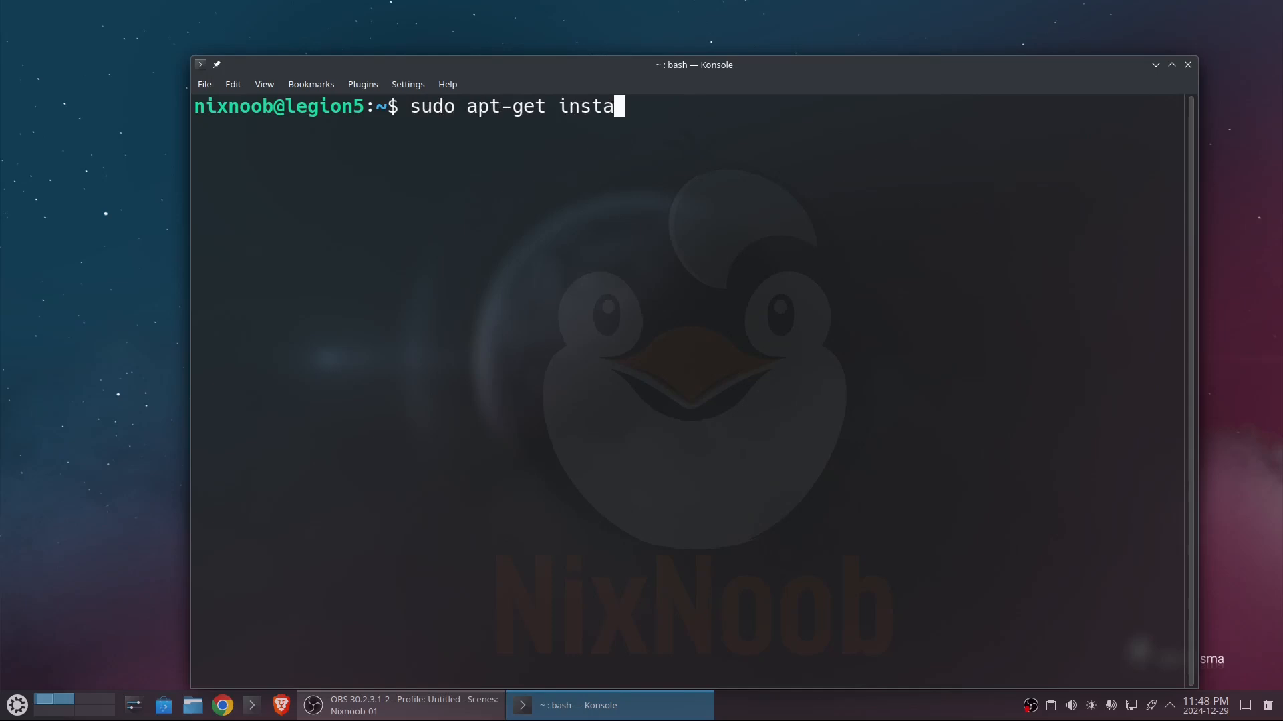
type("ll lmms")
key("Return")
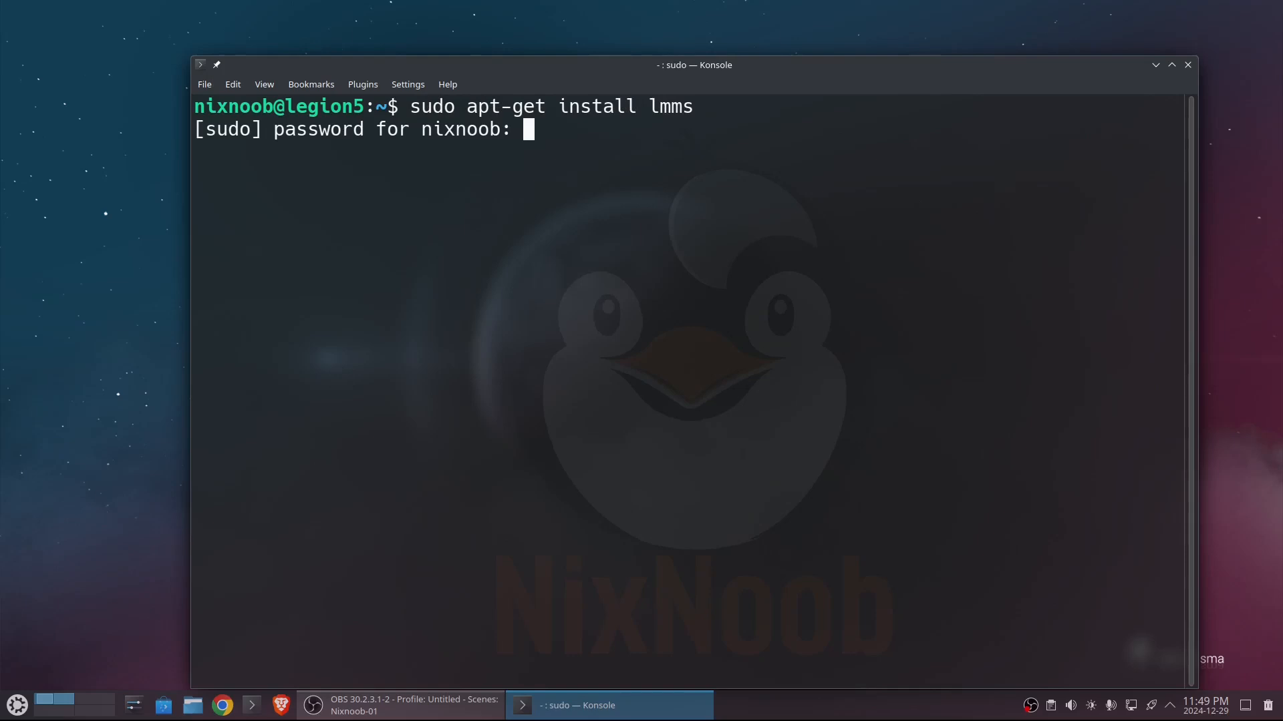
key("Return")
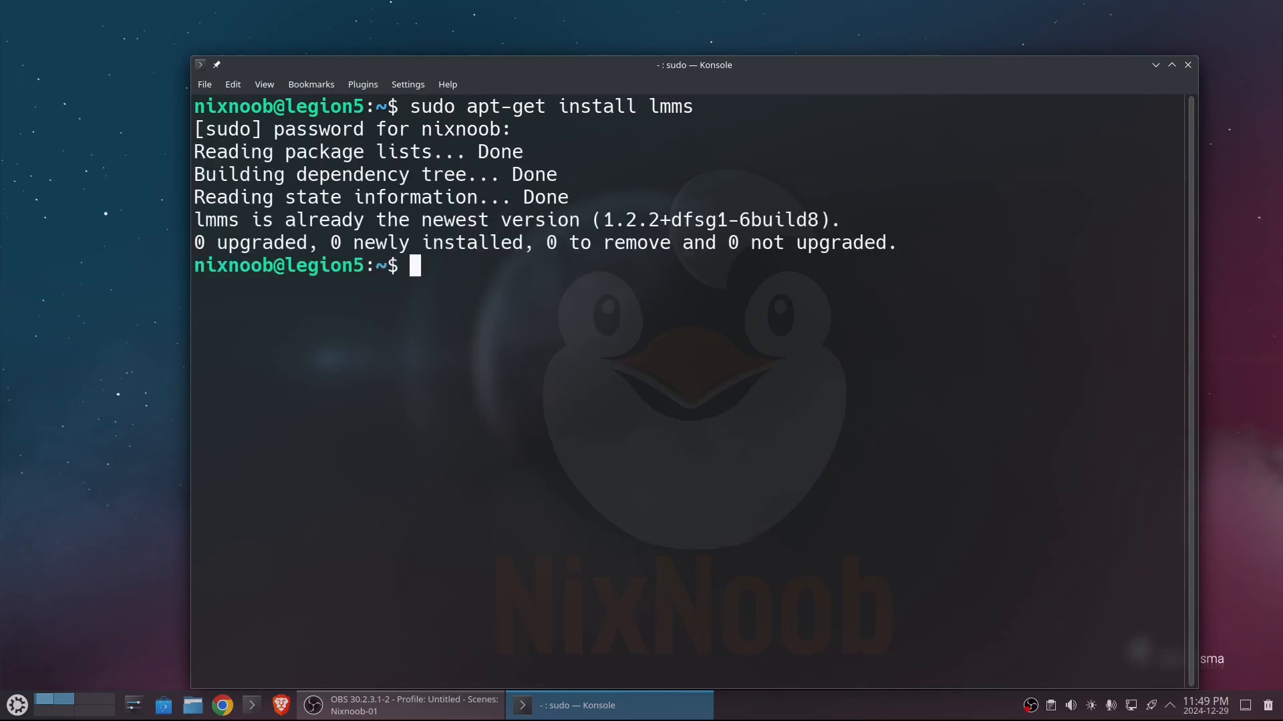
Close the terminal and launch LMMS from the Multimedia applications
left_click(1187, 65)
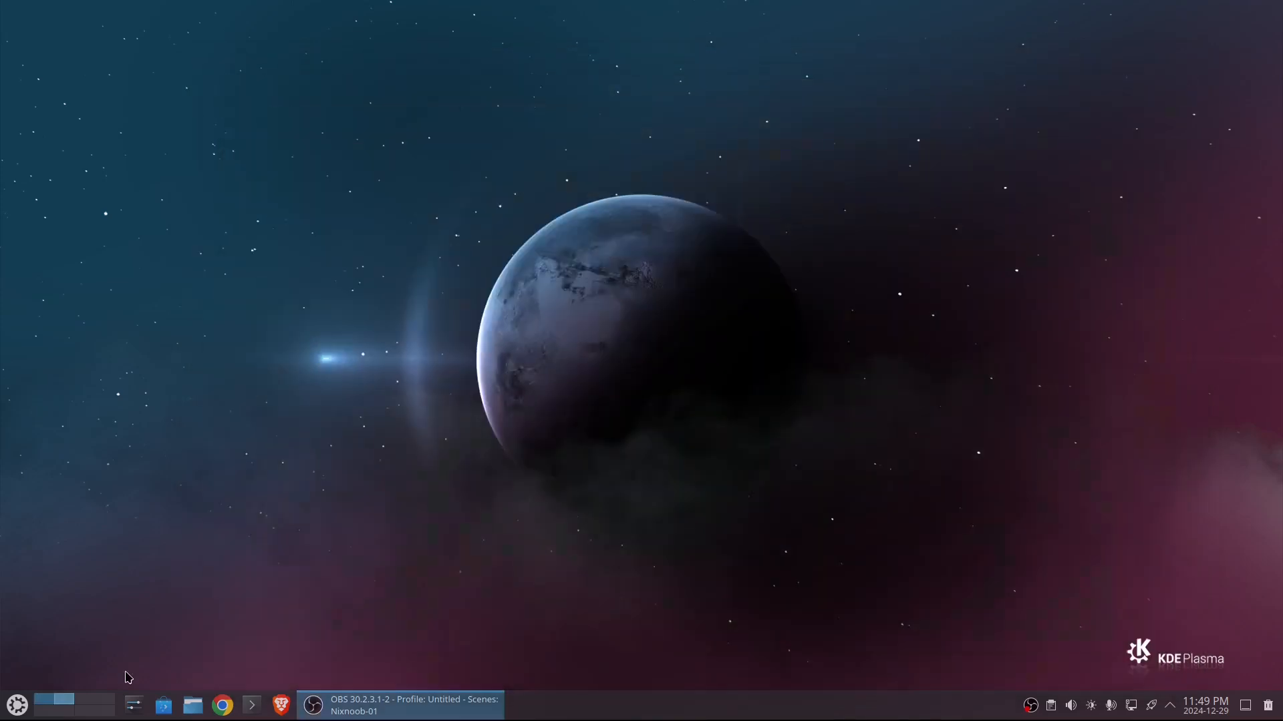
left_click(14, 712)
mouse_move(61, 523)
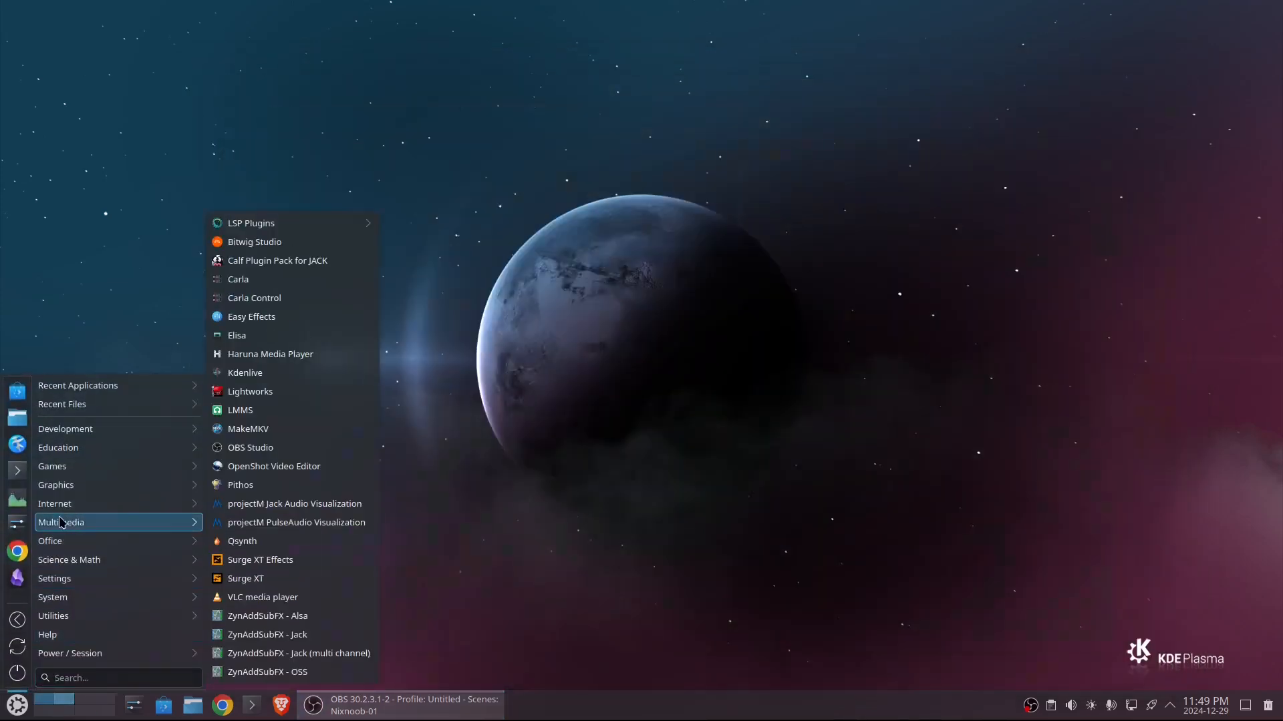
left_click(287, 410)
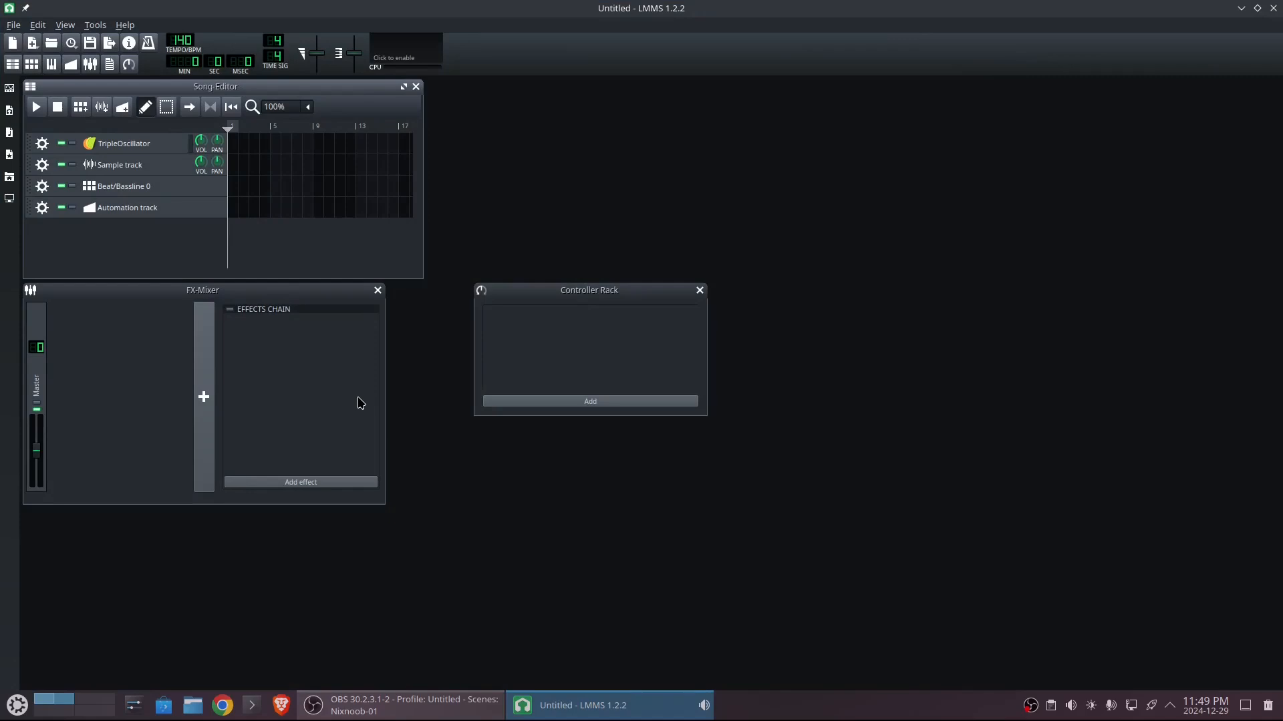
Add a ZynAddSubFX instrument track to the Song-Editor, open its instrument window and try its keyboard
left_click(9, 88)
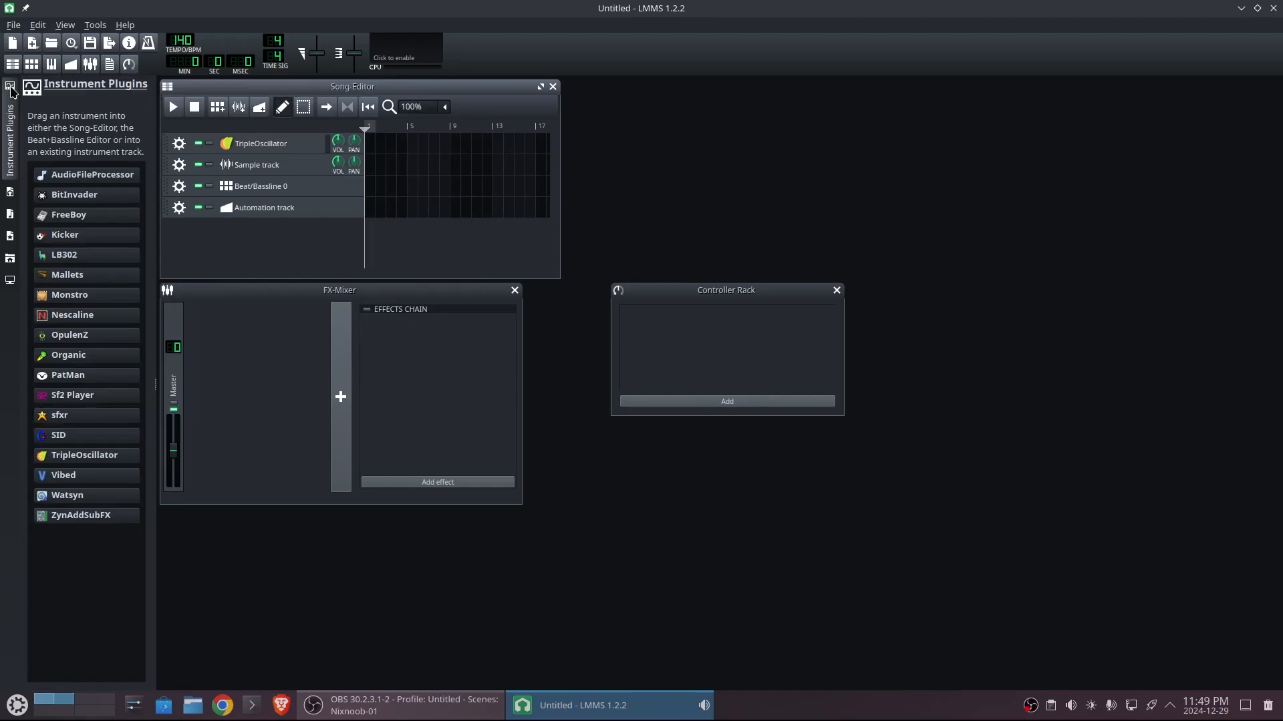
left_click_drag(137, 516, 287, 258)
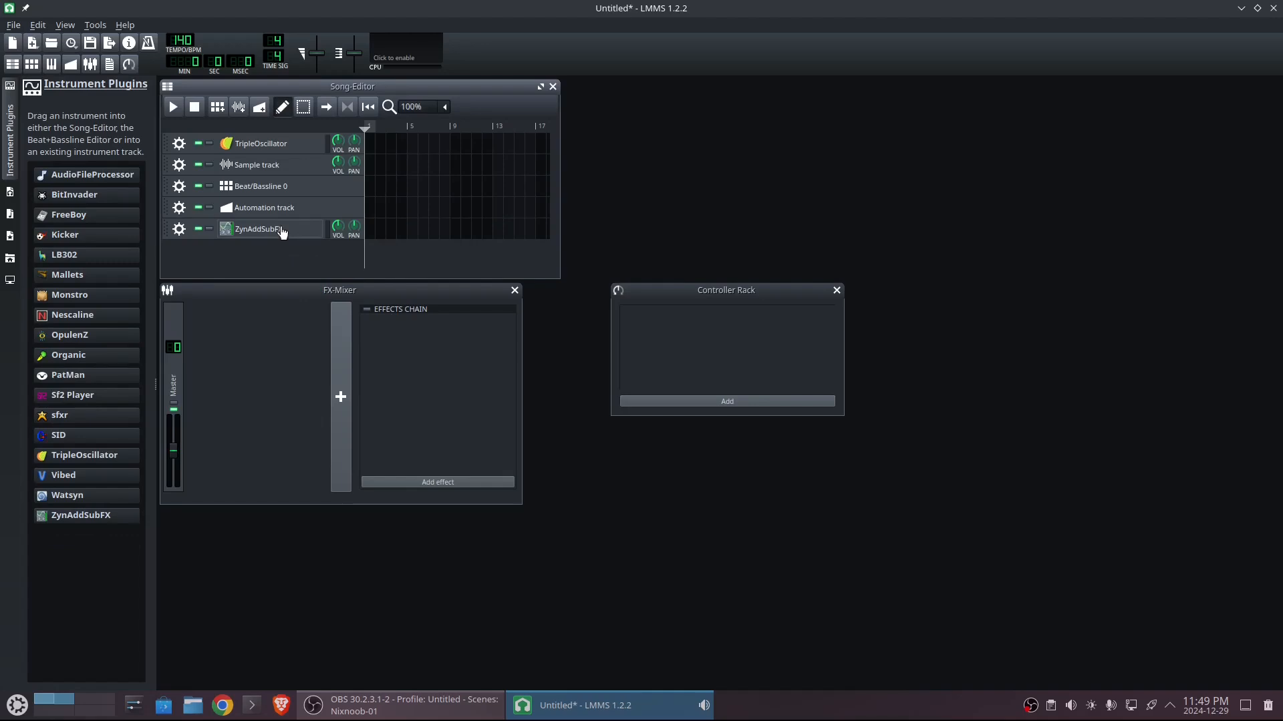
left_click(281, 230)
left_click_drag(923, 375, 992, 373)
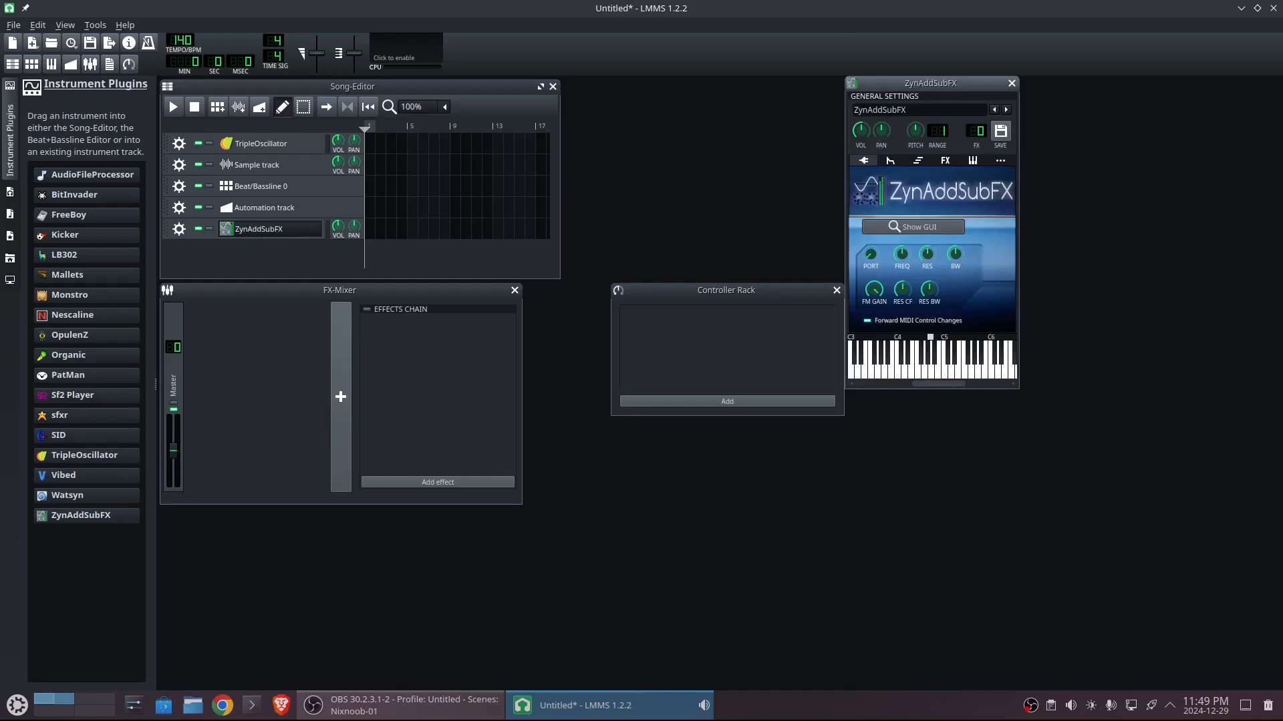
Load the Synth Brass 4 instrument from the Brass[1] bank in ZynAddSubFX's own interface and close the bank window
key("alt+Tab")
key("alt+Tab")
left_click(935, 229)
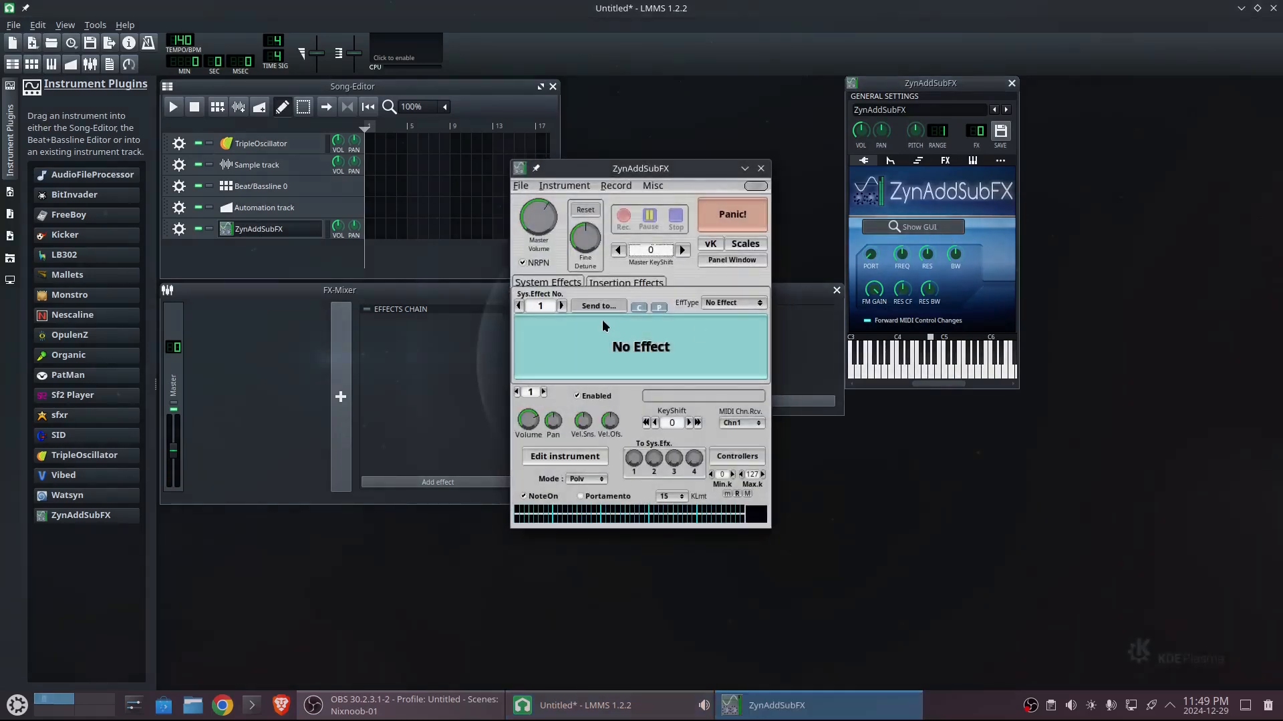
left_click(575, 187)
left_click(593, 252)
left_click(606, 204)
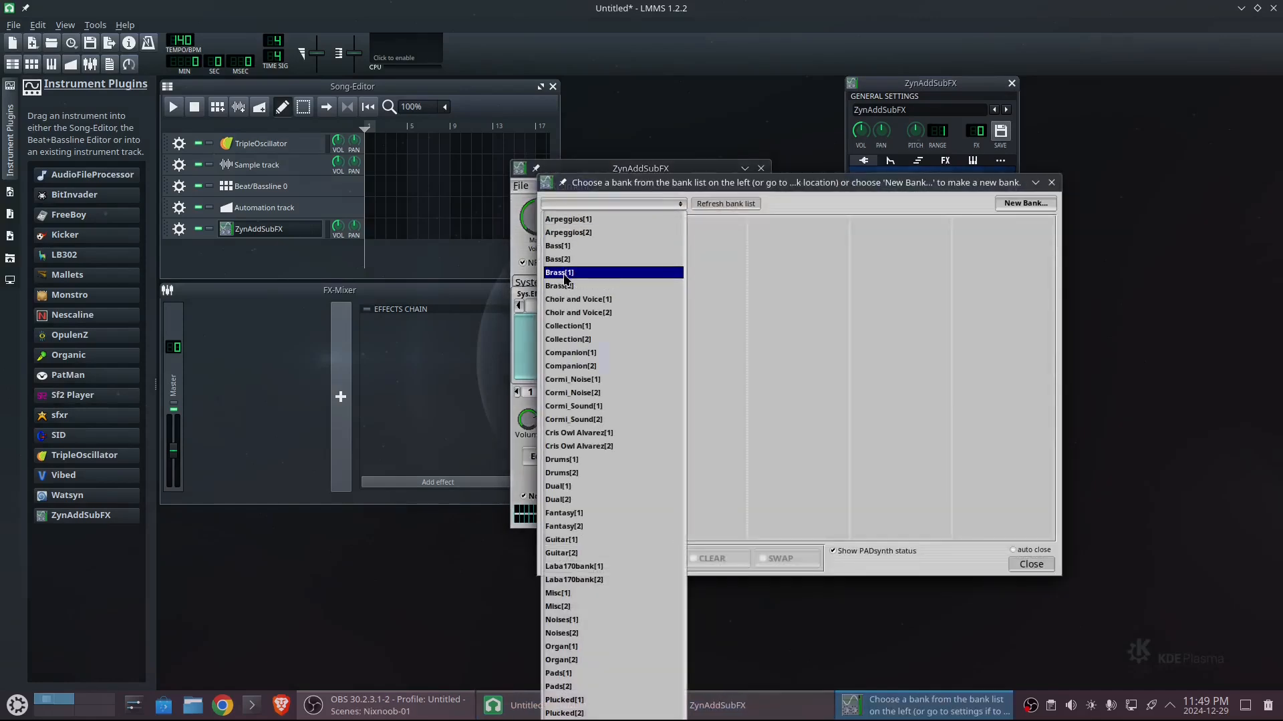
left_click(566, 273)
left_click(577, 275)
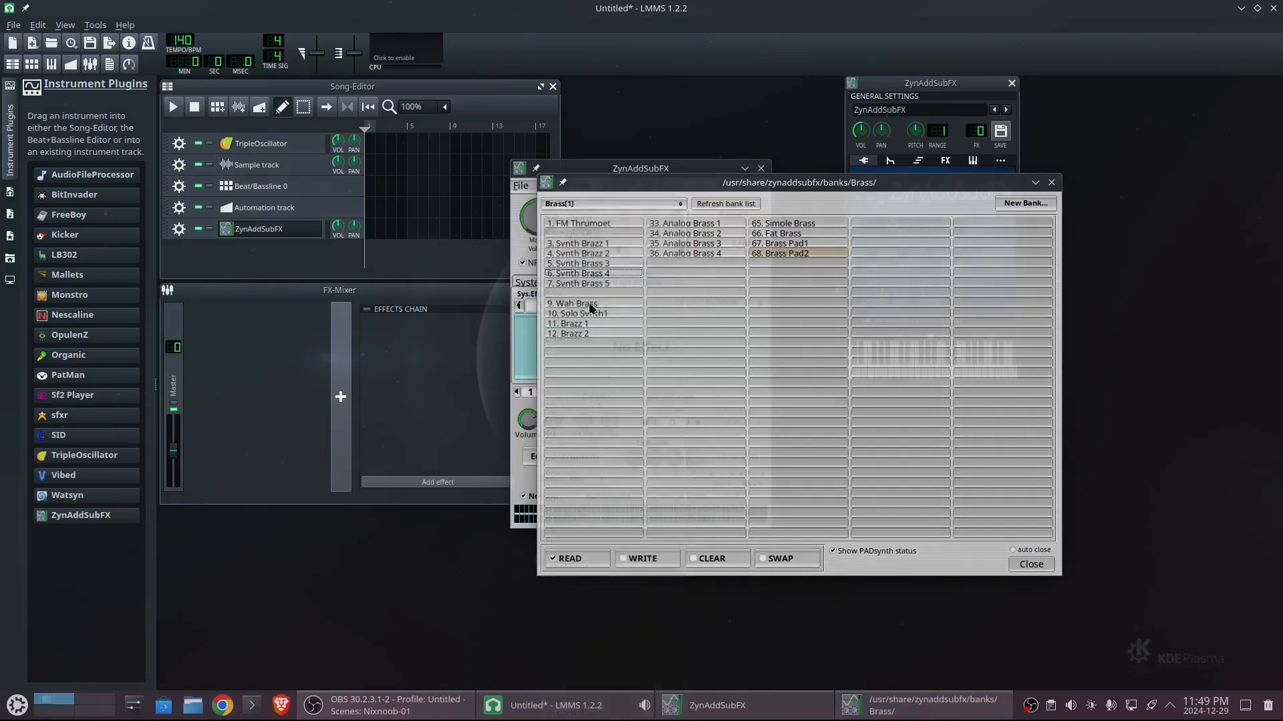
left_click(1029, 565)
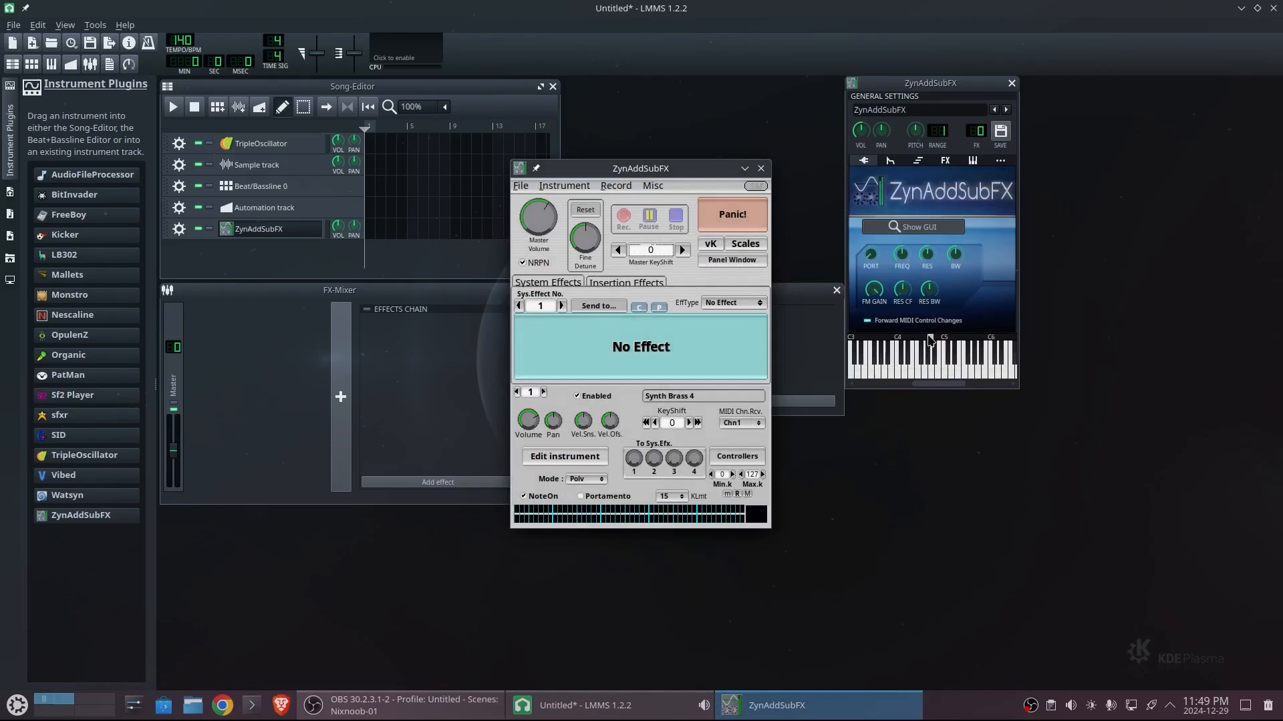
Play several notes on the ZynAddSubFX keyboard to hear the loaded instrument, and close the instrument window
left_click(911, 386)
left_click(907, 370)
left_click(947, 372)
left_click(929, 370)
left_click(913, 370)
left_click(905, 371)
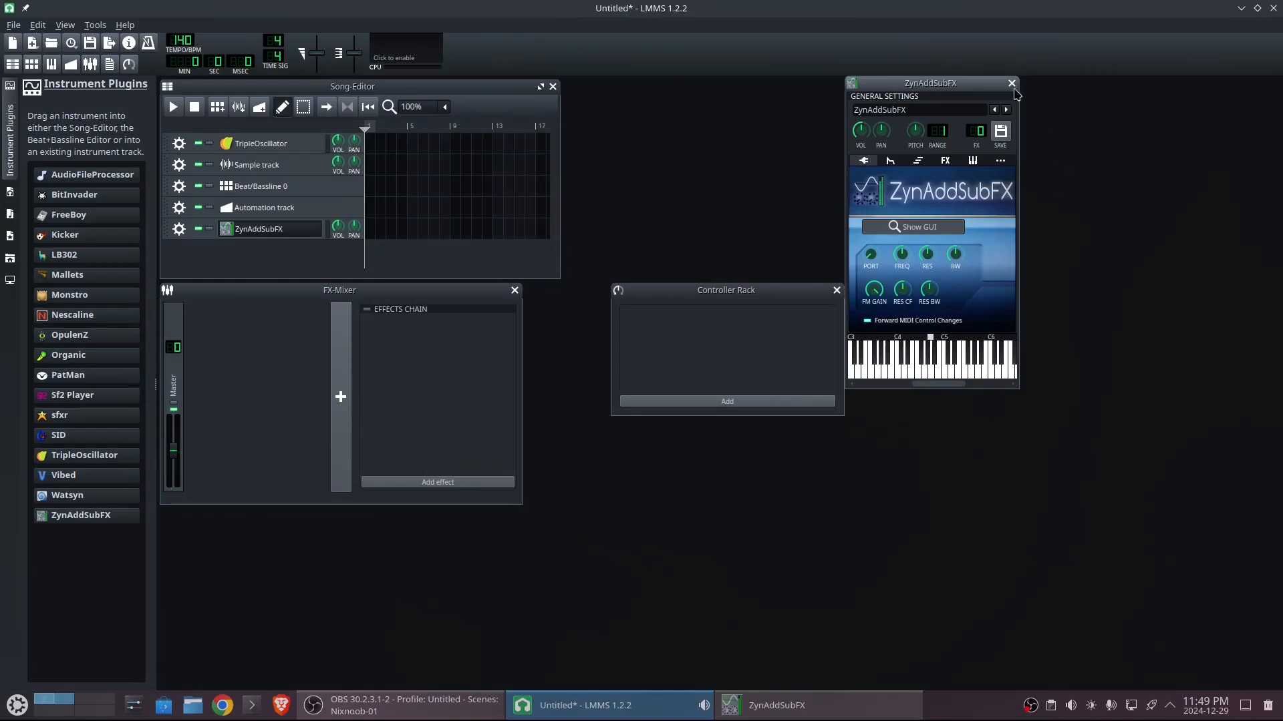
left_click(1012, 83)
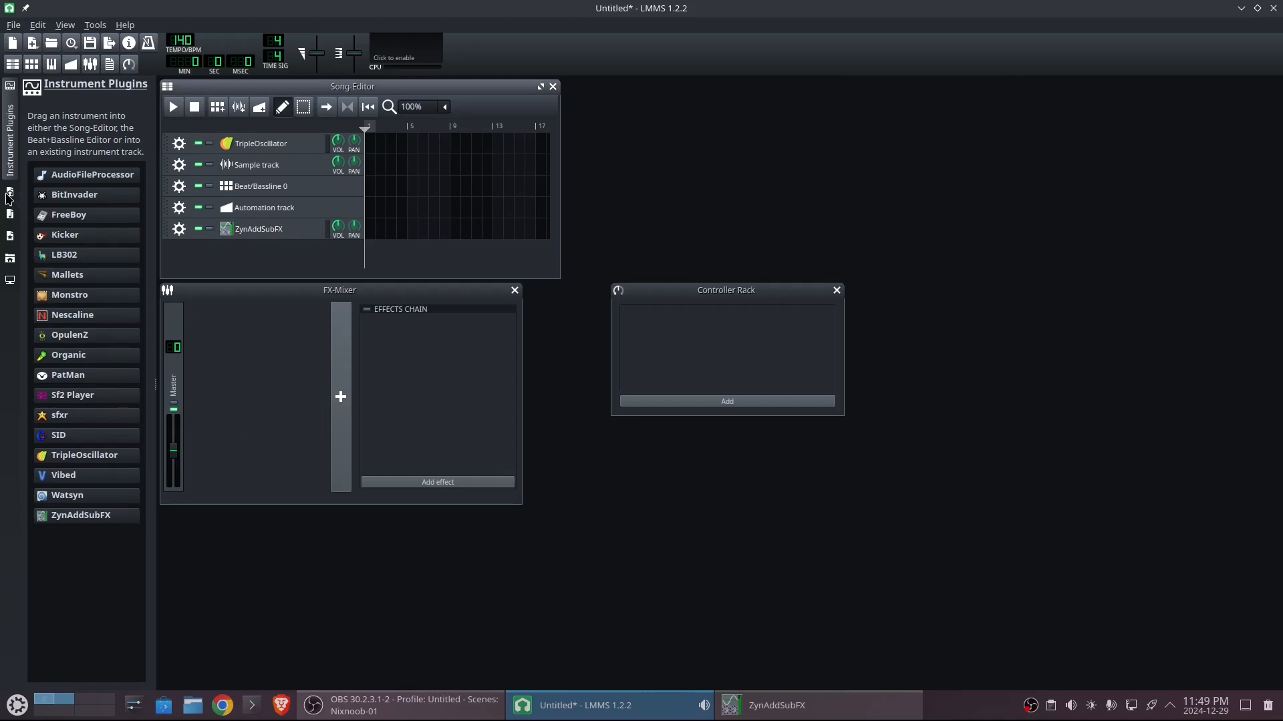
Browse My Samples, and expand the ZynAddSubFX Brass folder in My Presets
left_click(12, 217)
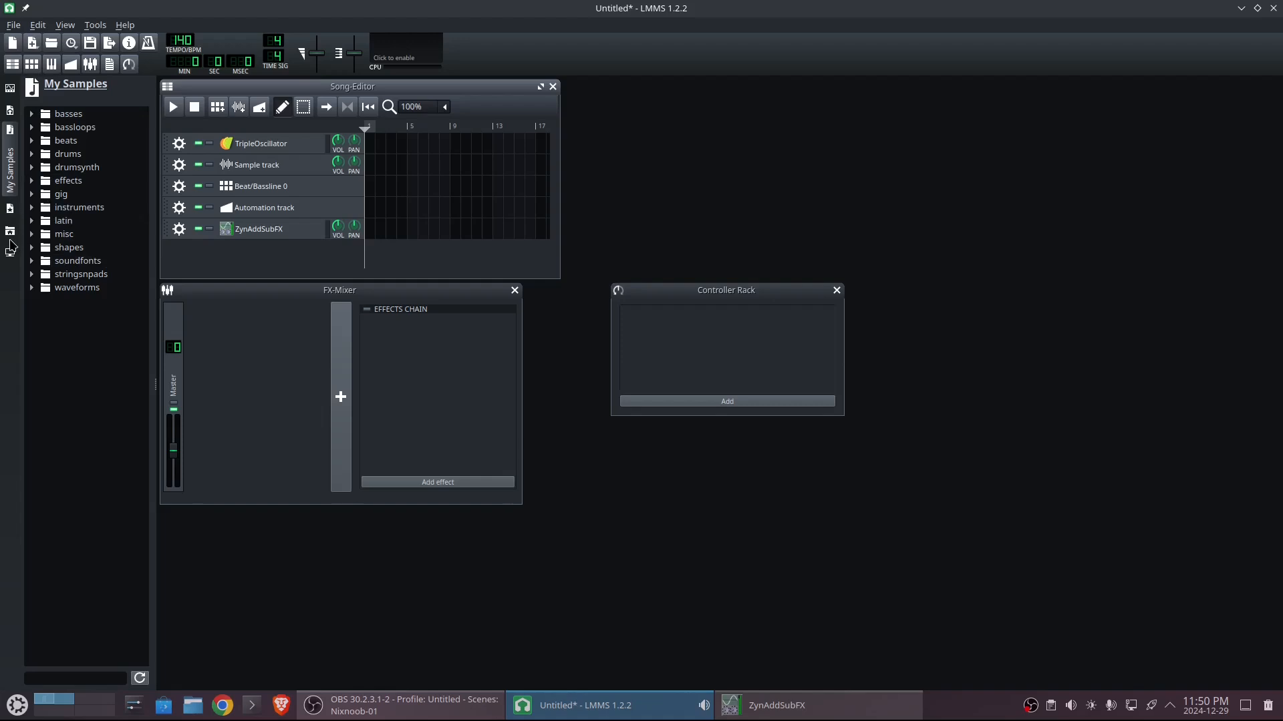
left_click(9, 209)
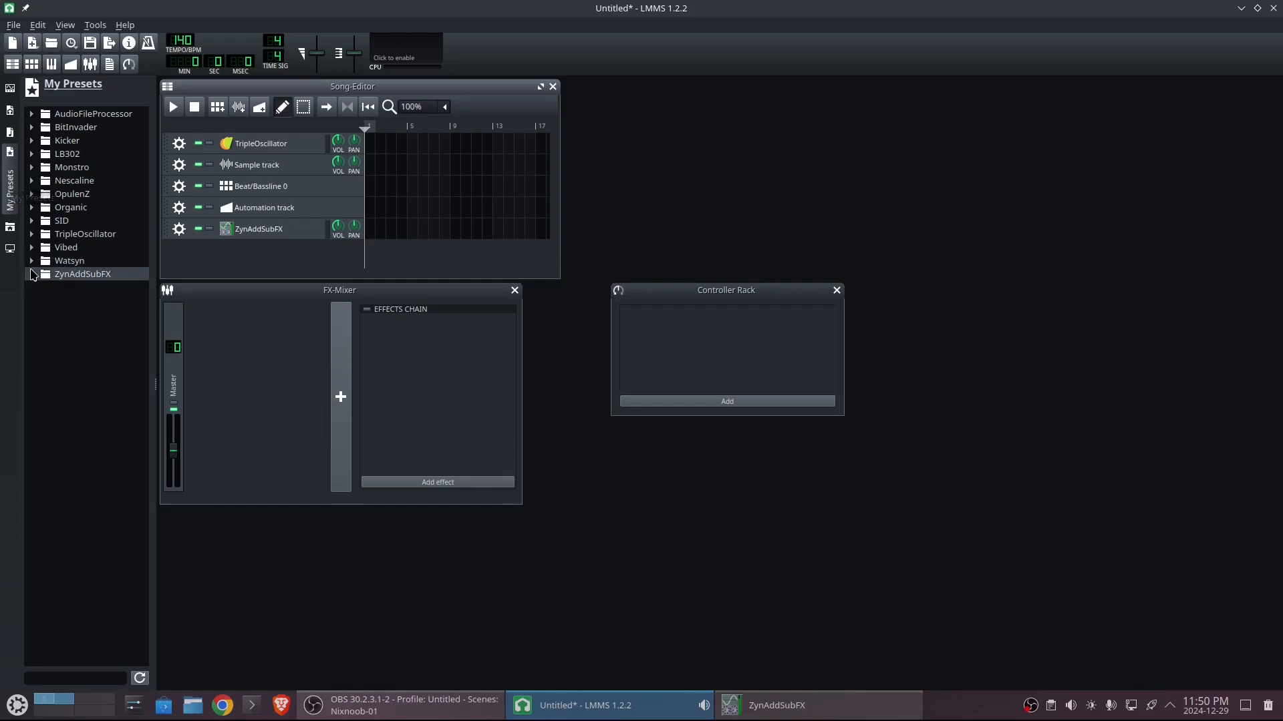
left_click(32, 274)
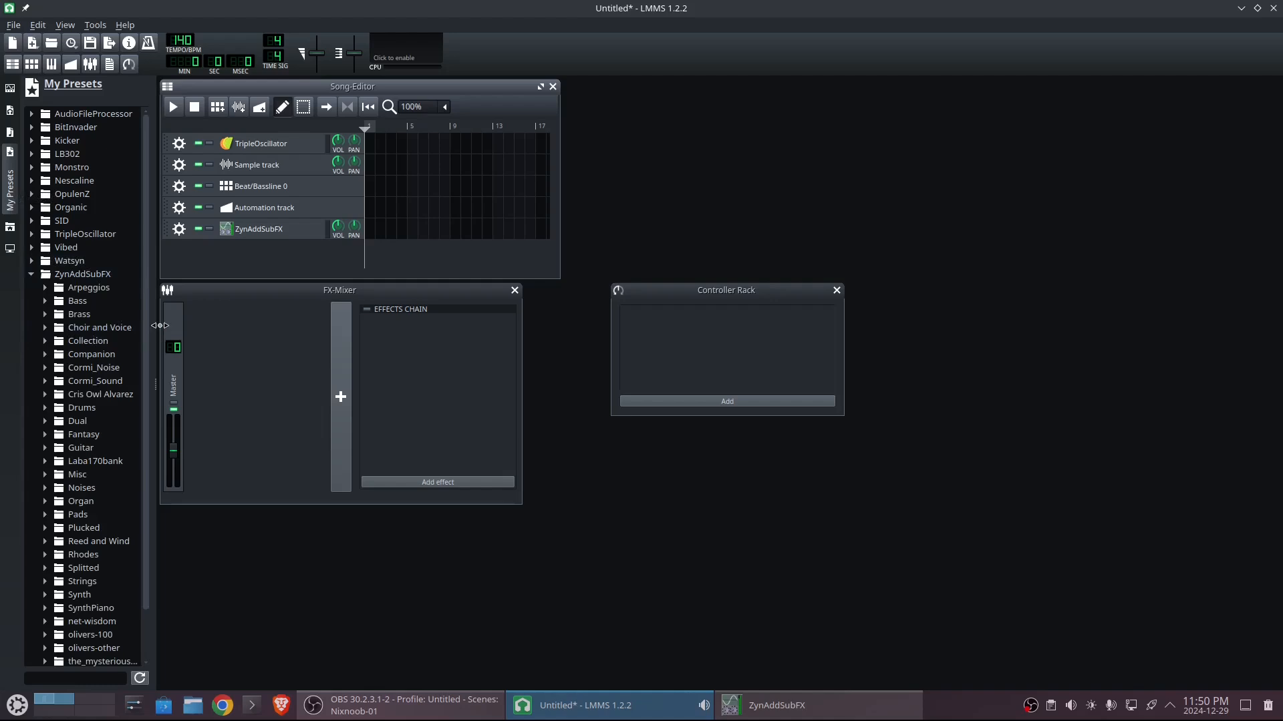
left_click_drag(160, 325, 166, 325)
left_click(44, 315)
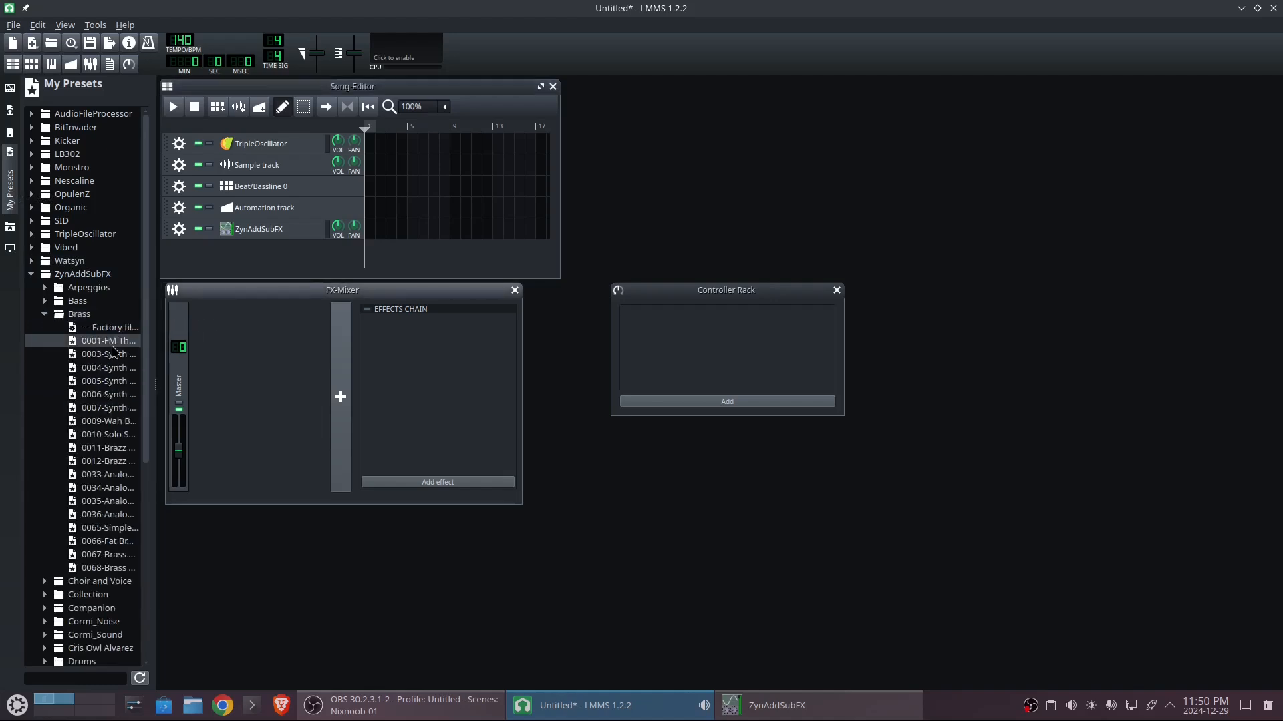
Audition the first few ZynAddSubFX Brass presets and add the 0005 Synth Brass 3 preset as a new song track
left_click(112, 344)
left_click(114, 354)
left_click(118, 368)
left_click_drag(110, 381, 283, 255)
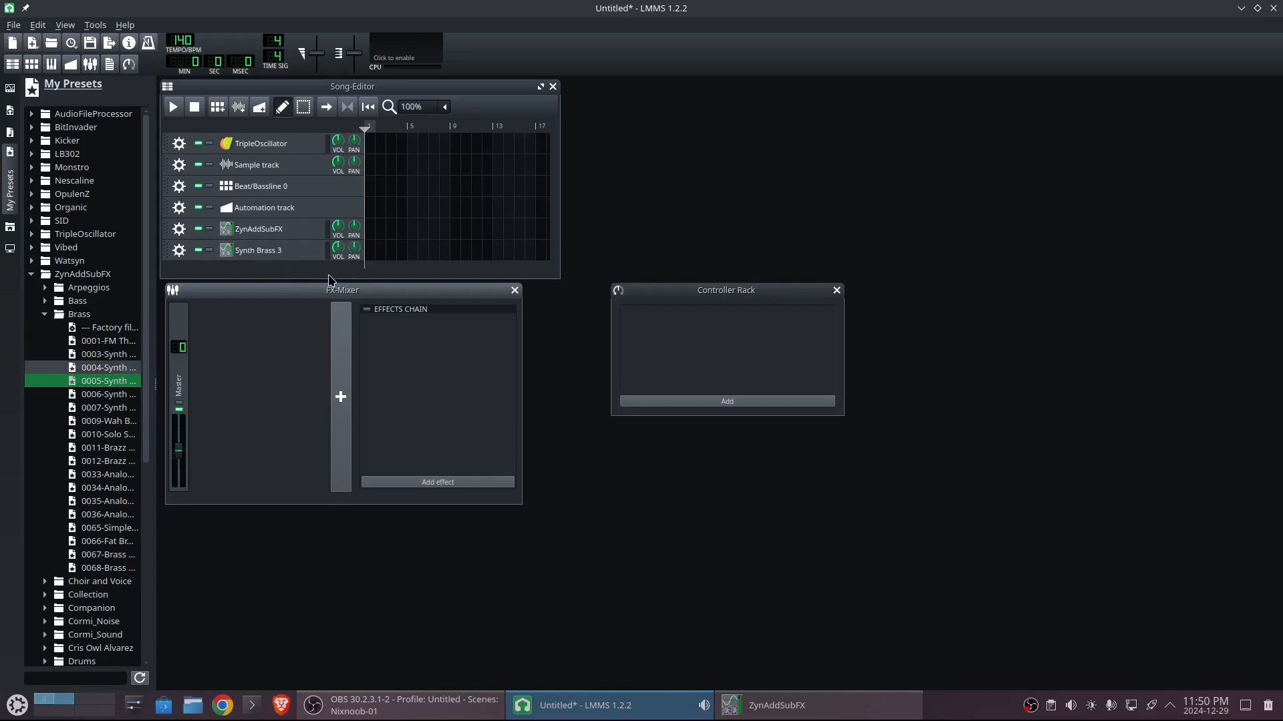
Create a pattern at the start of the Synth Brass 3 track containing one note just above C5, and close the Piano-Roll
double_click(370, 255)
left_click(221, 213)
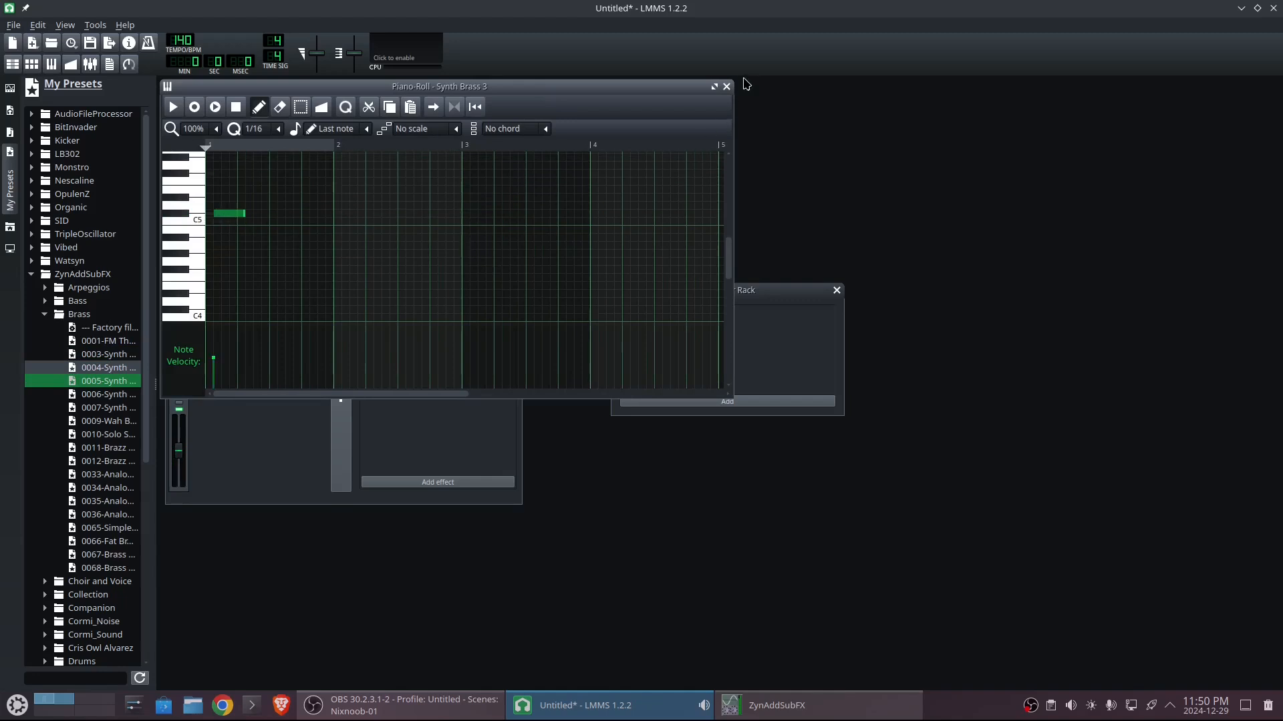
left_click(726, 87)
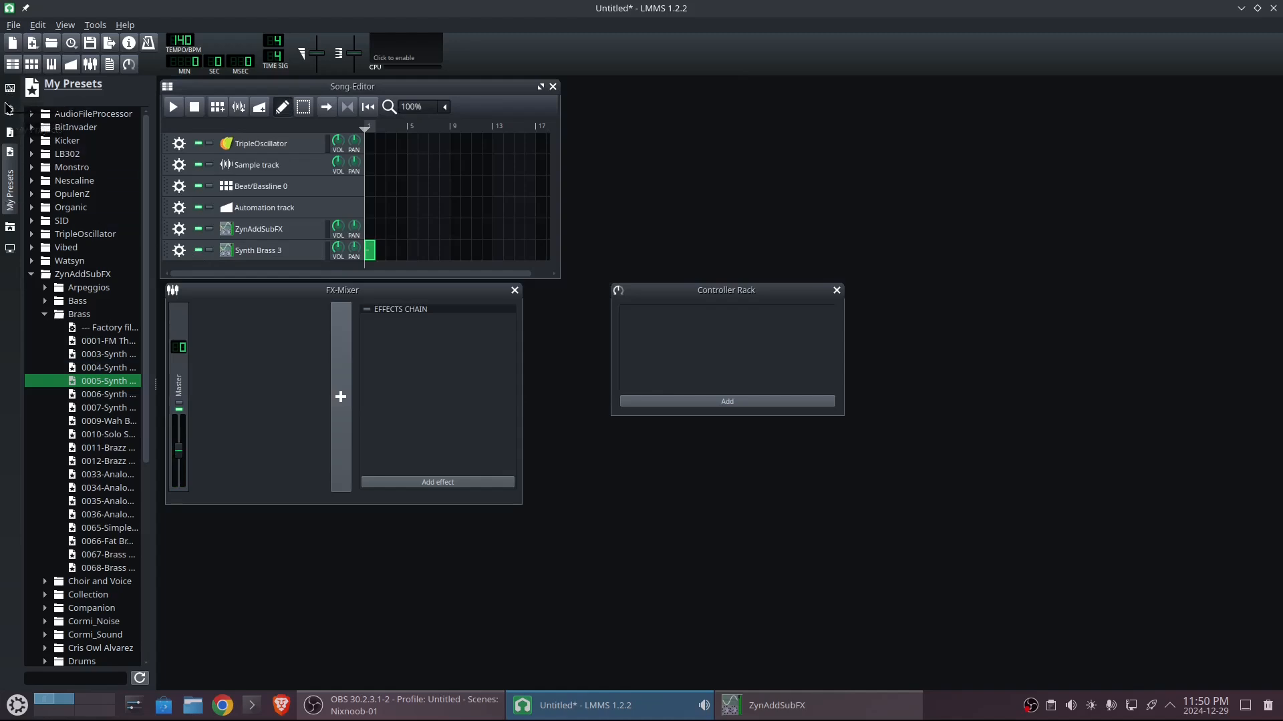
Open the Skiessi-Onion demo project from the Skiessi folder in My Projects, discarding the current project's changes
left_click(10, 111)
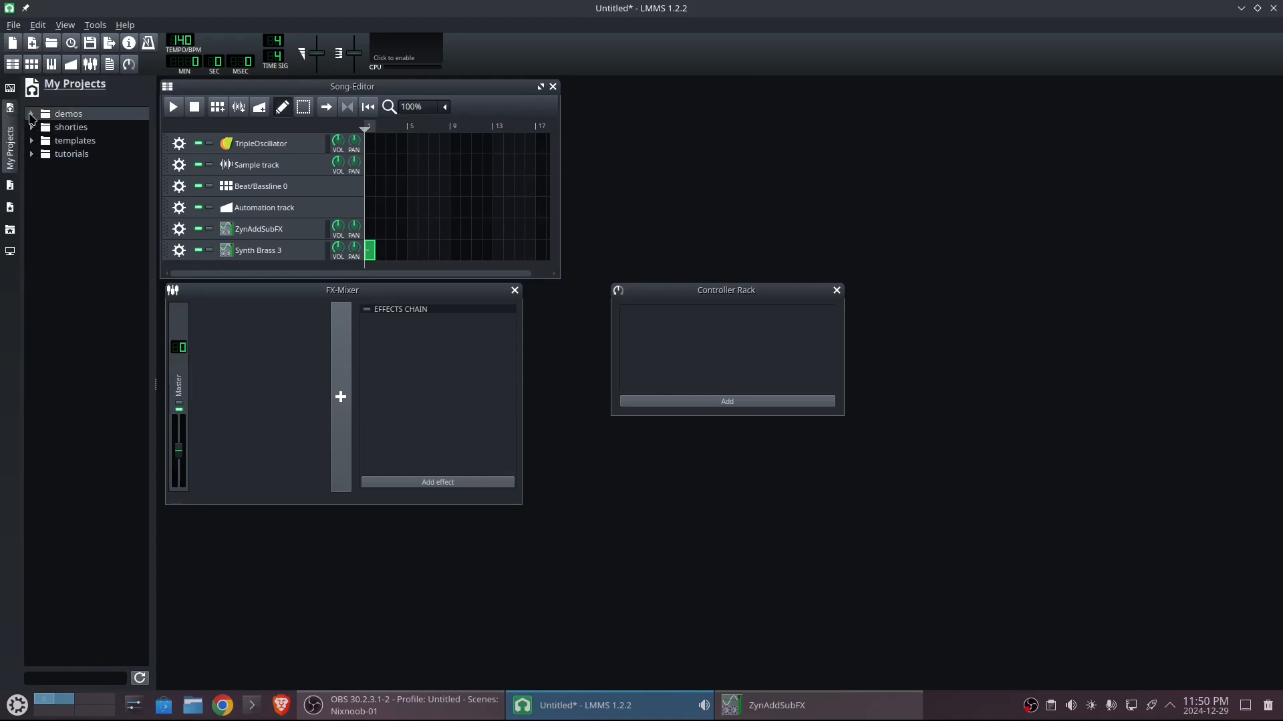
left_click(30, 115)
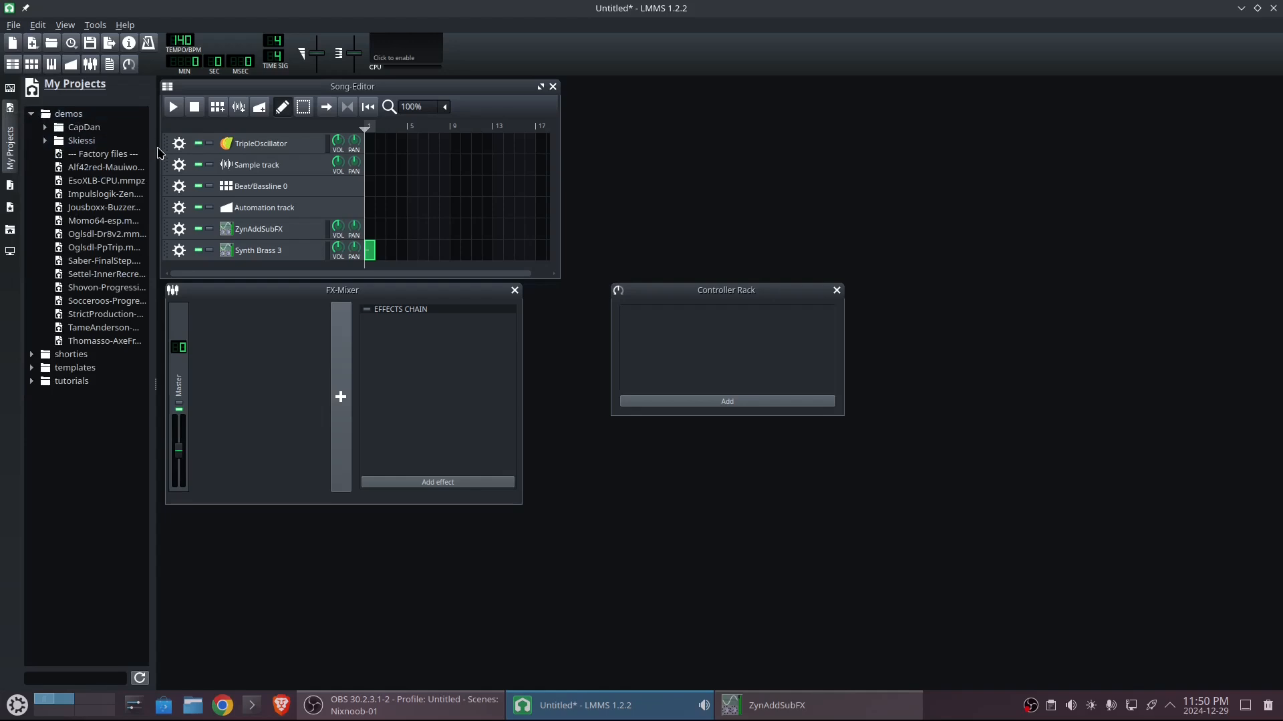
left_click(47, 141)
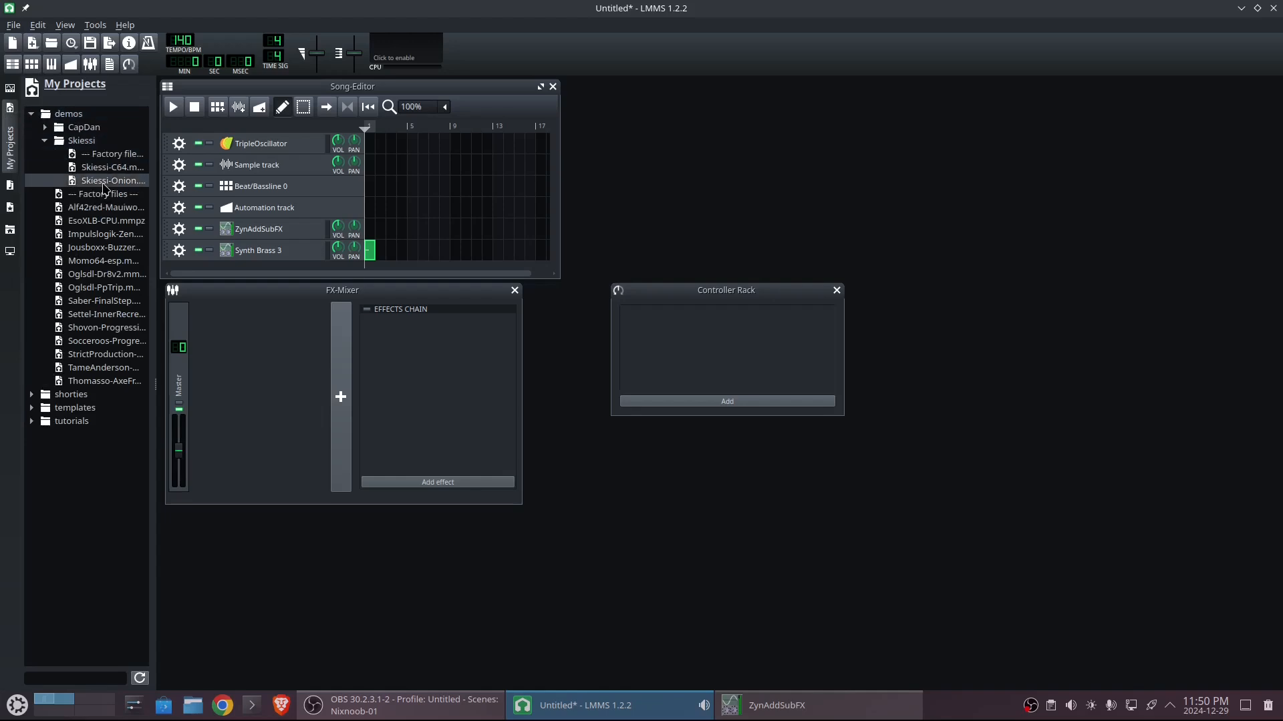
double_click(106, 181)
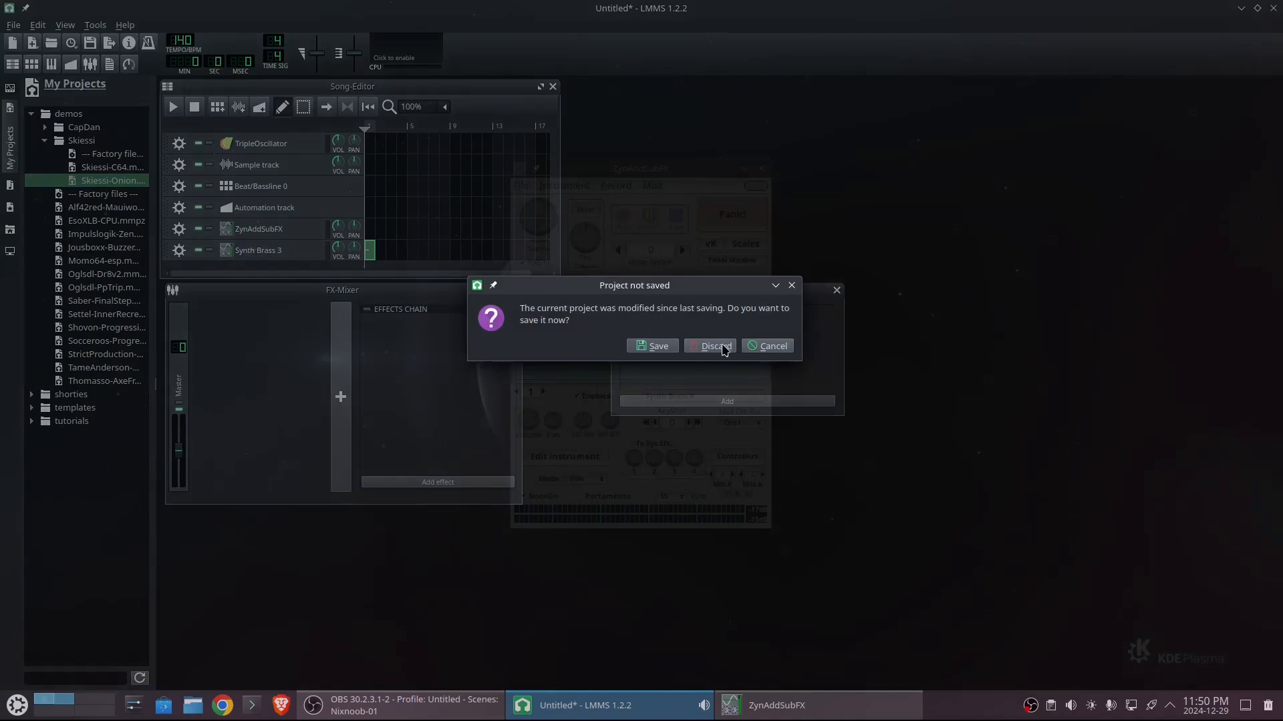
left_click(723, 348)
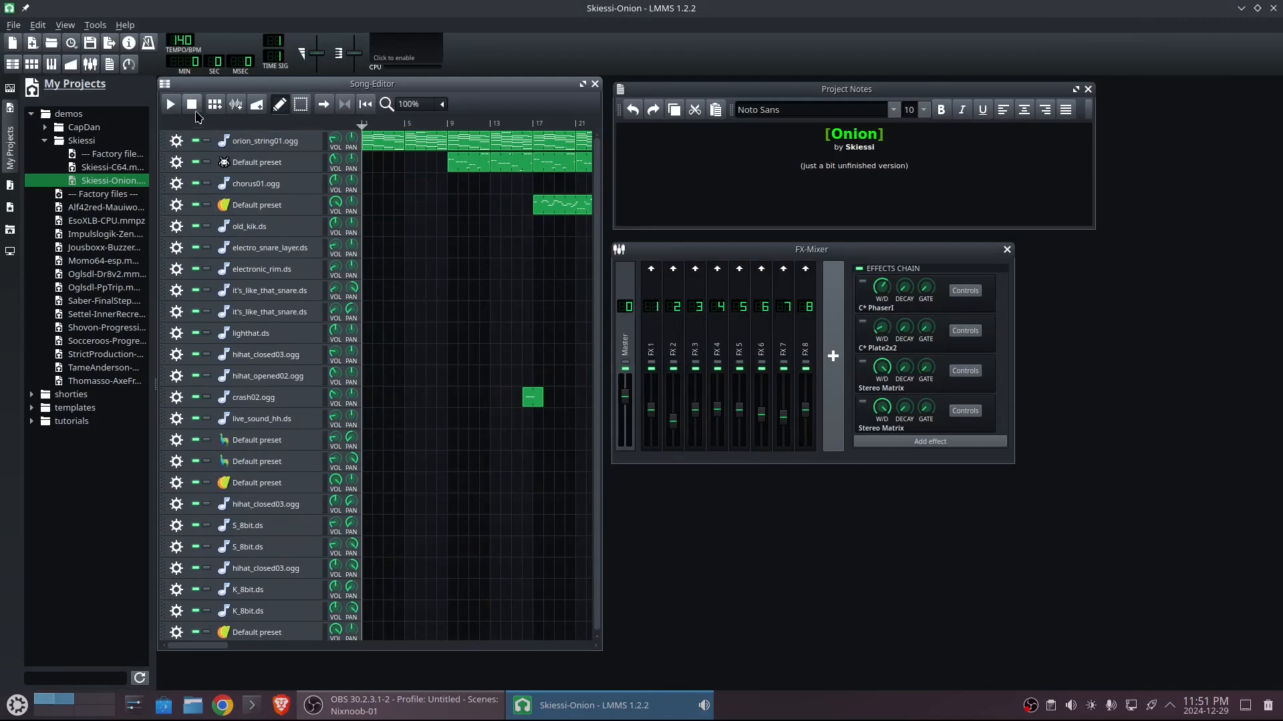
Play the Skiessi-Onion song with the Song-Editor widened to show bars up to about 81, and stop playback
left_click(170, 105)
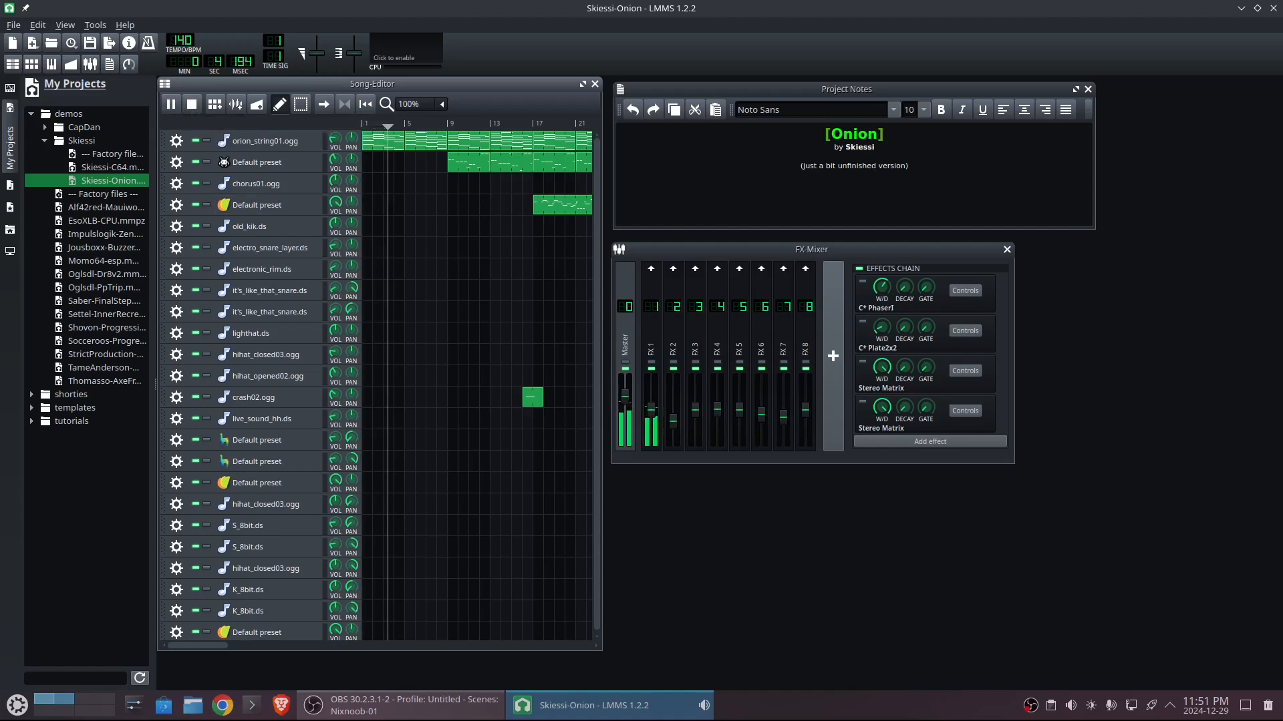
left_click_drag(599, 516, 1248, 534)
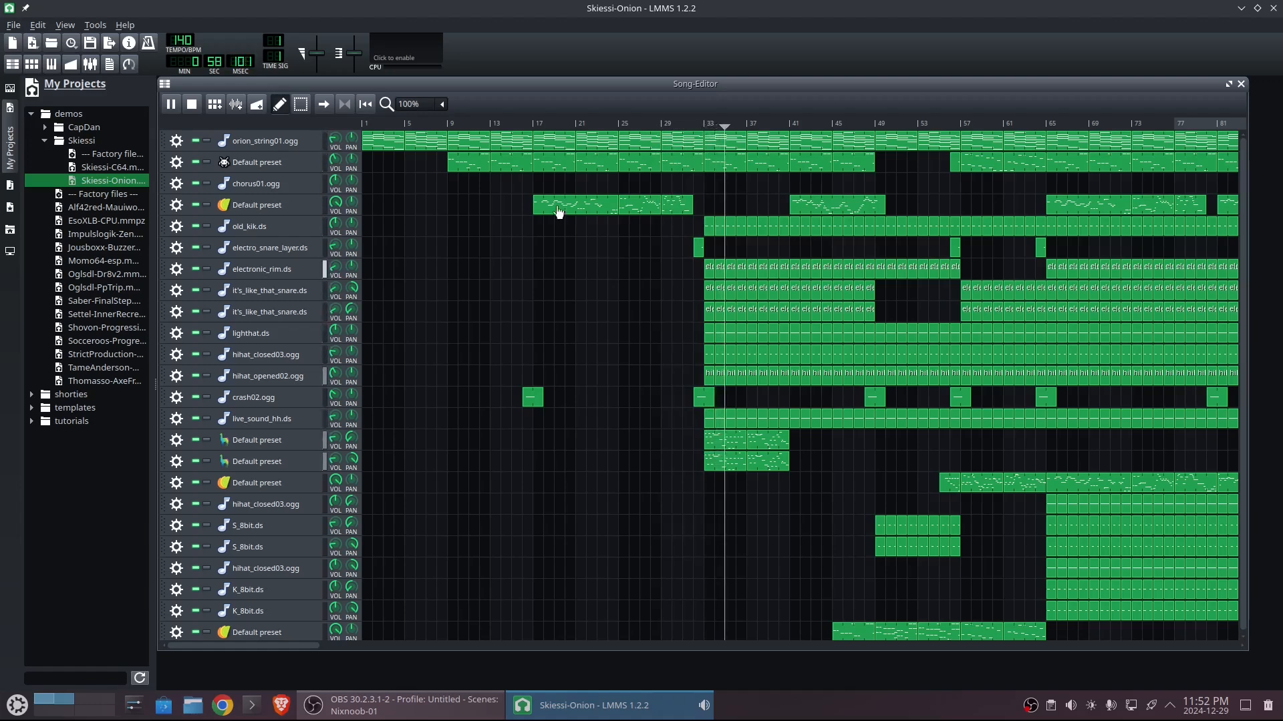
left_click(194, 105)
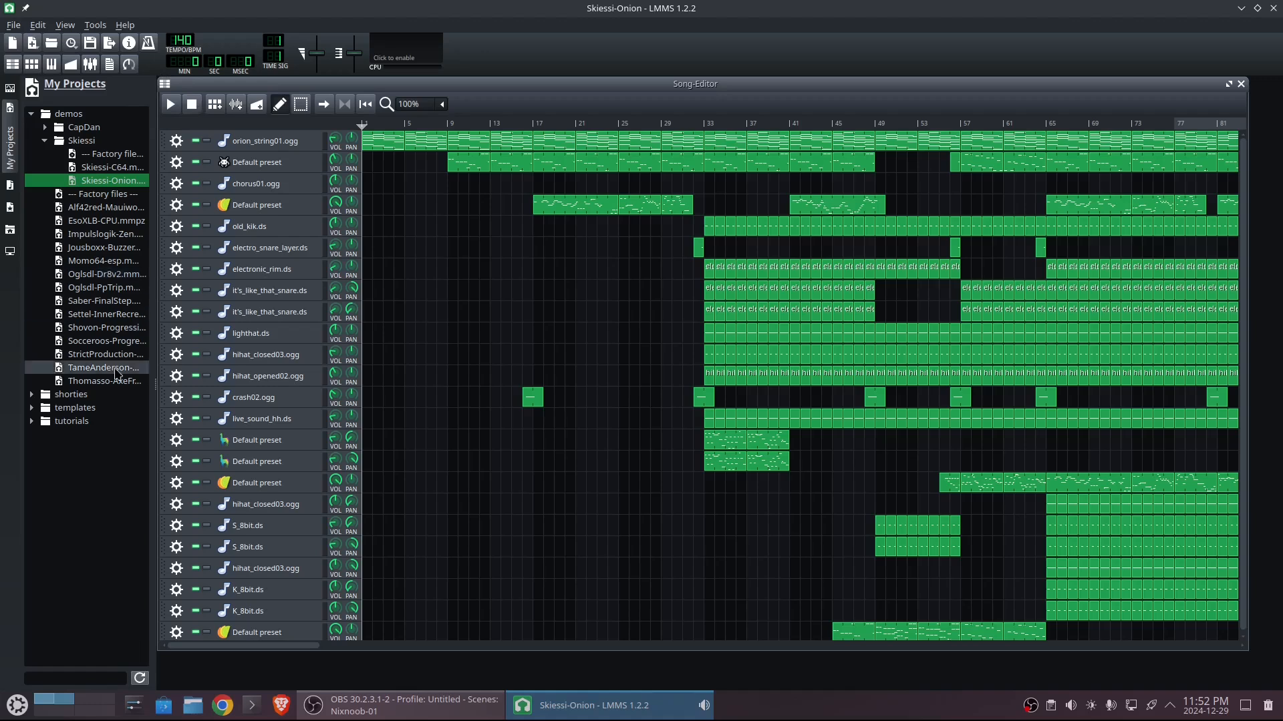
Open the editing_note_volumes project from the tutorials folder and bring its Project Notes to the front
left_click(31, 424)
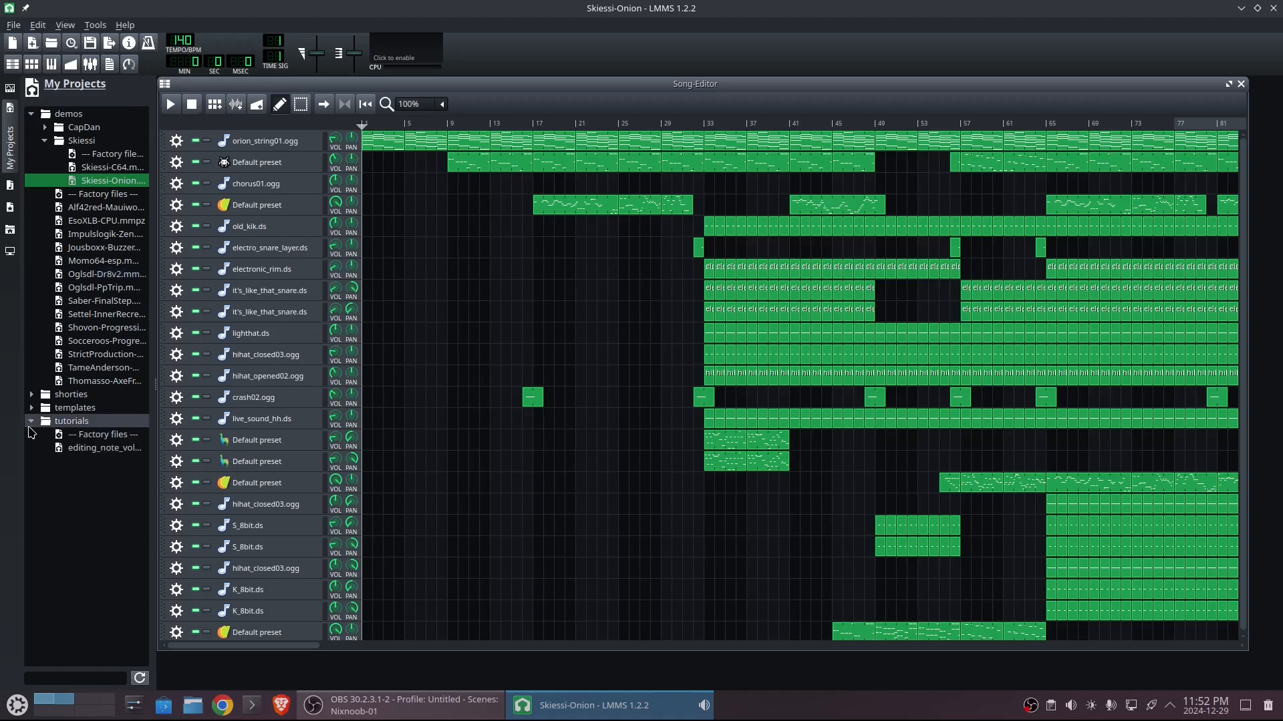
left_click(99, 449)
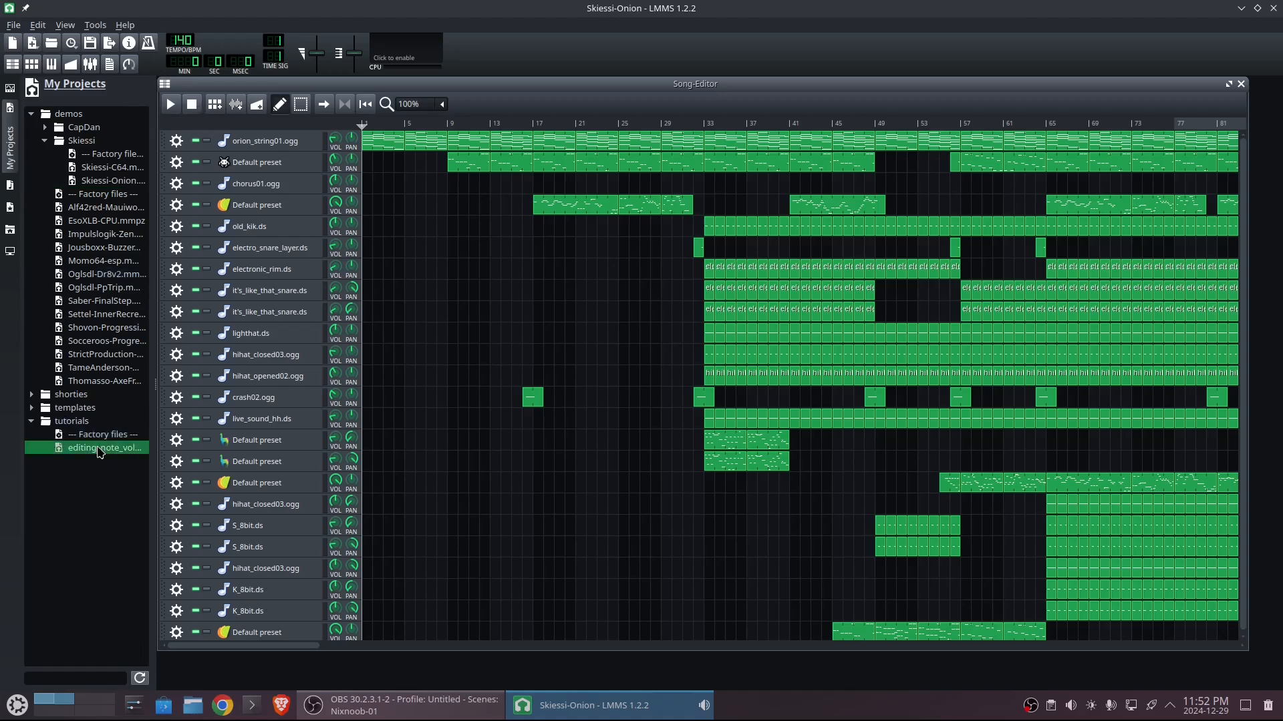
double_click(99, 449)
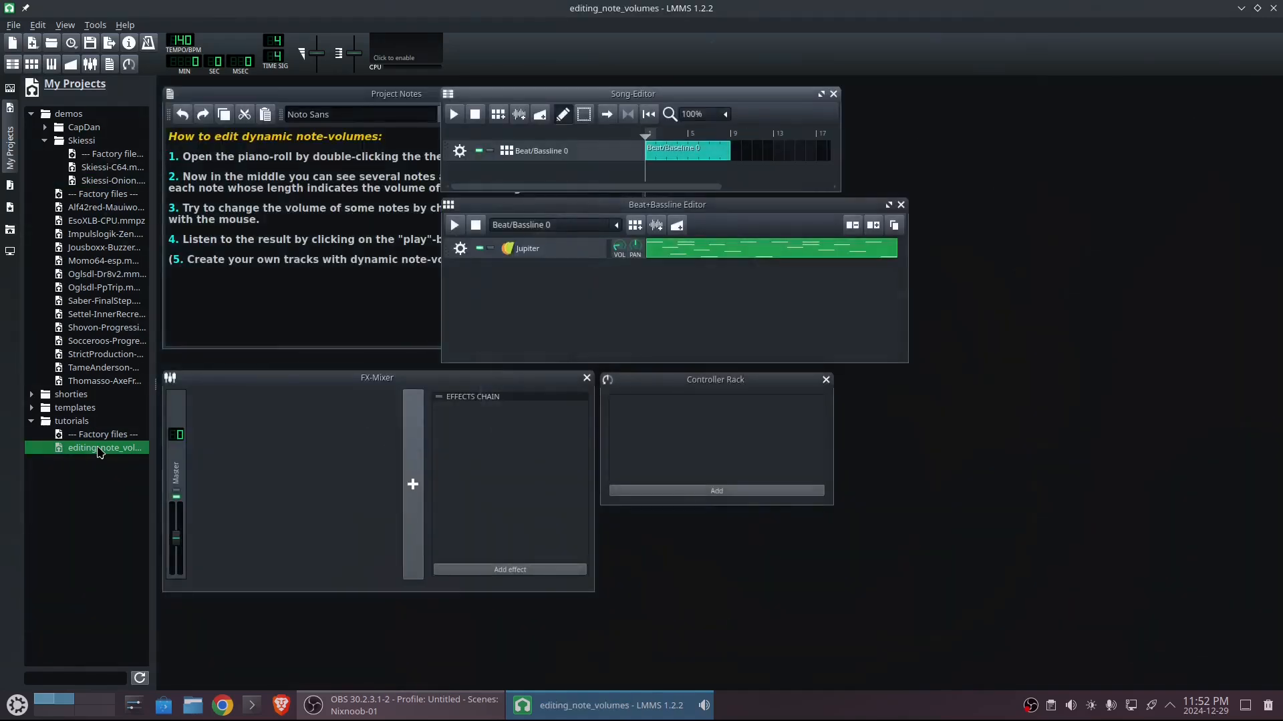
left_click(252, 95)
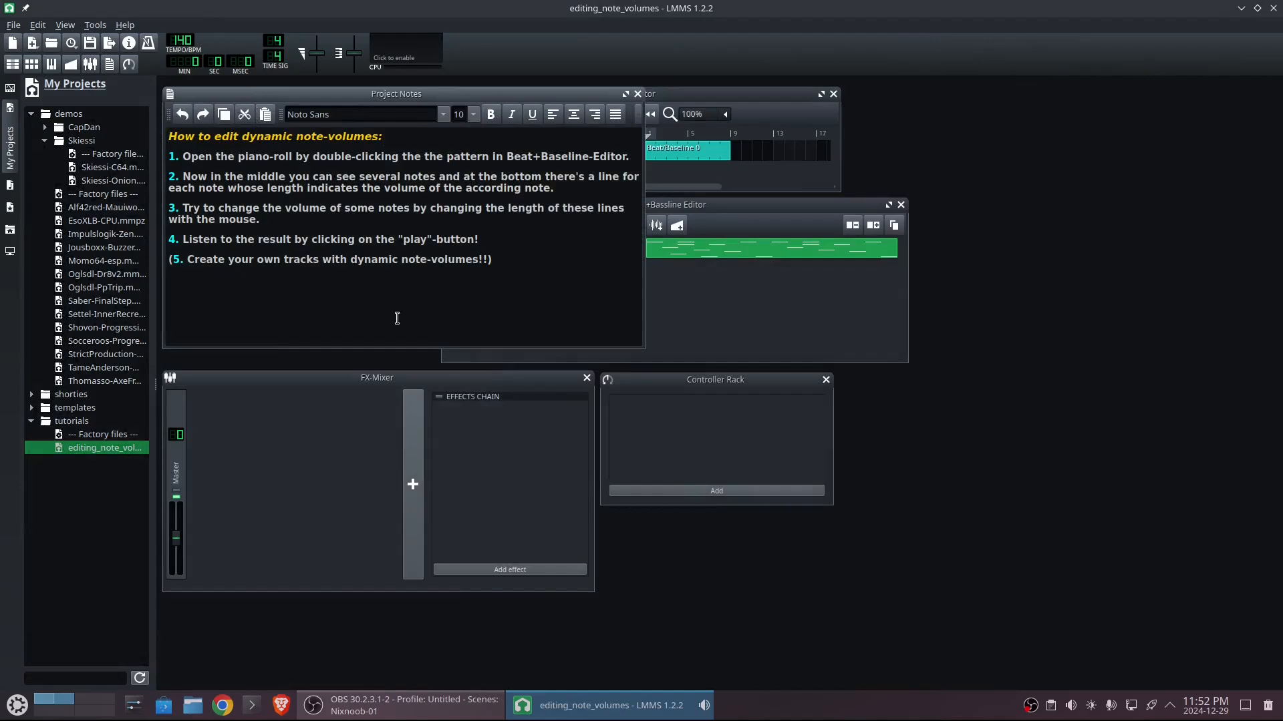
Create a new project, widen the Song-Editor to show bars up to about 53, and move the FX-Mixer and Controller Rack further below it
left_click(13, 24)
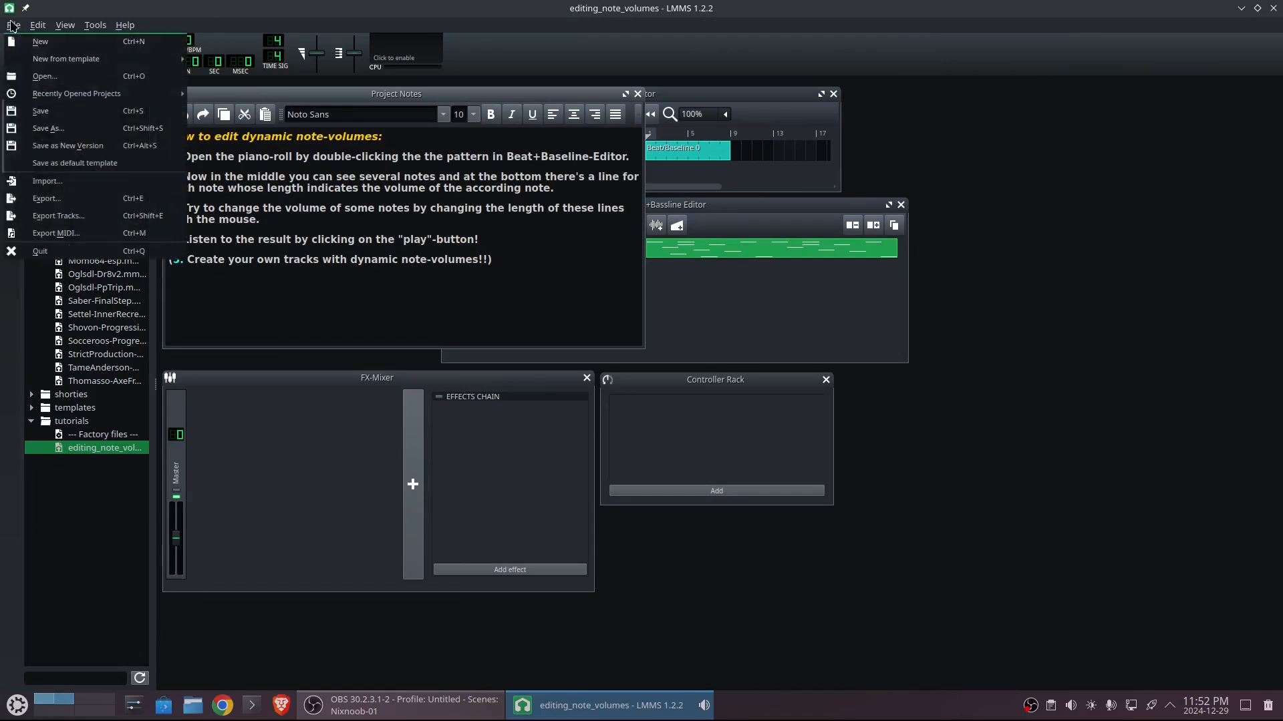
left_click(42, 47)
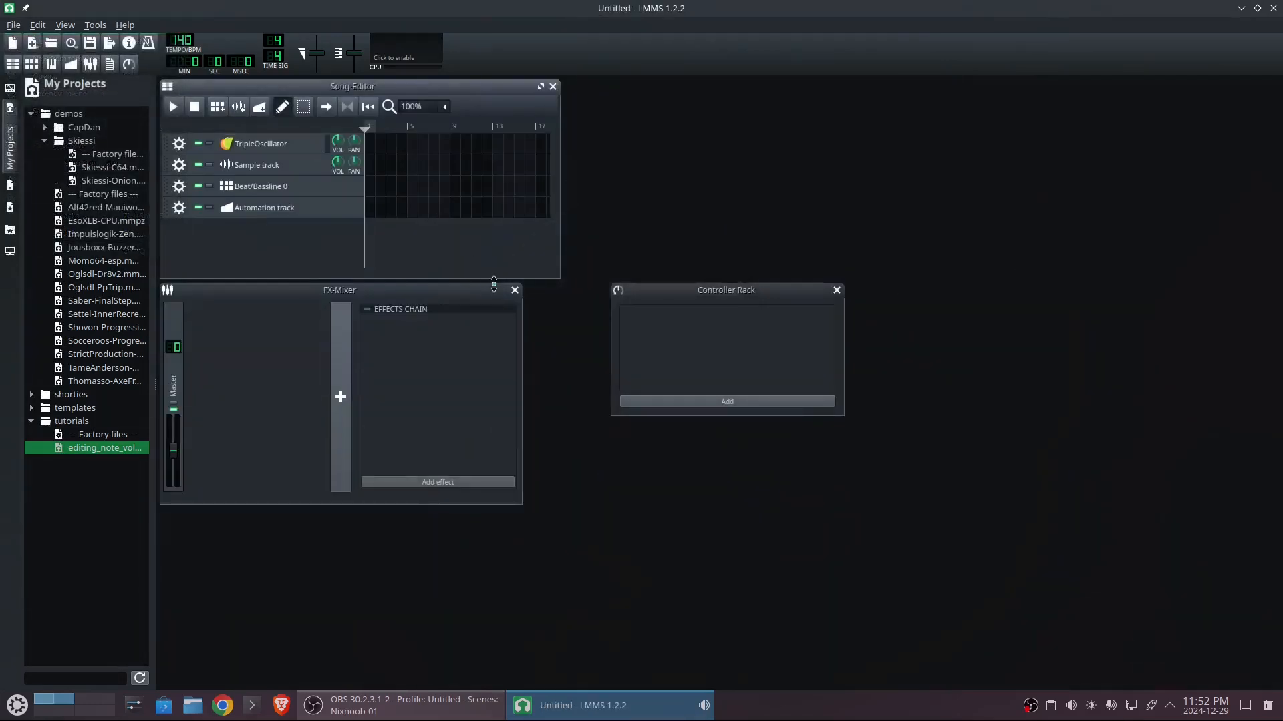
left_click_drag(559, 244, 960, 242)
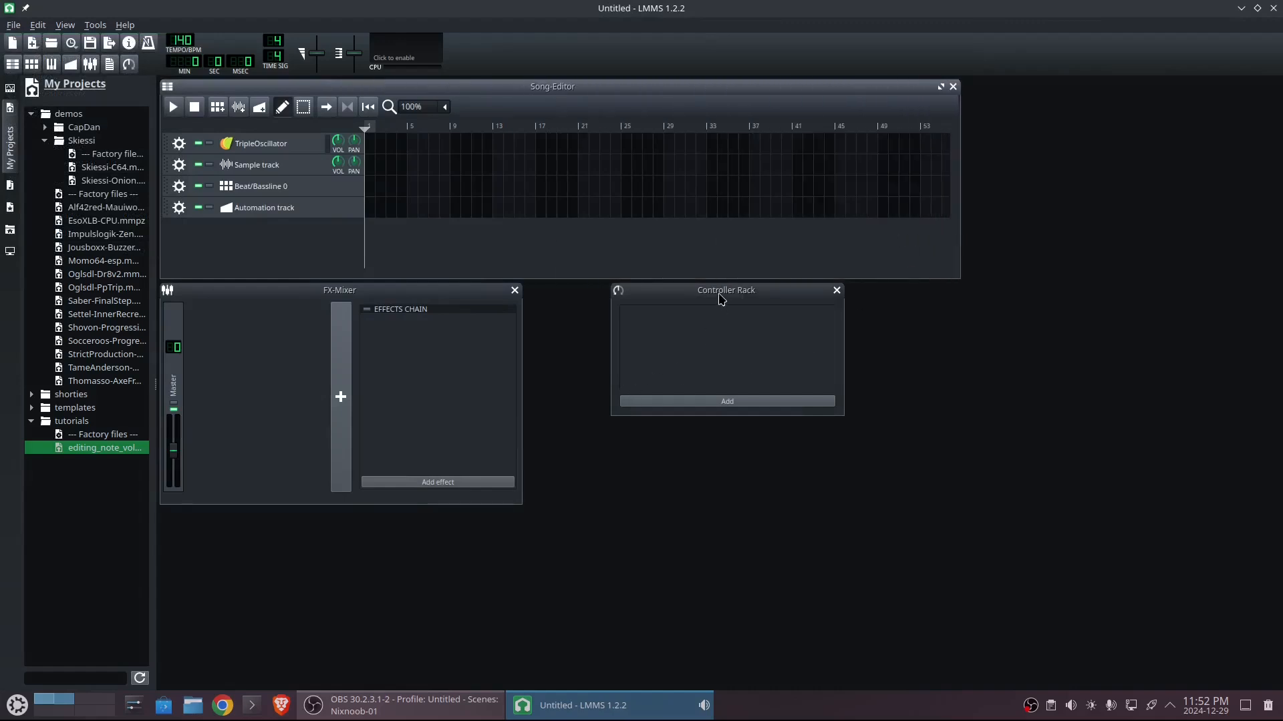
left_click_drag(720, 297, 815, 400)
left_click_drag(425, 291, 434, 366)
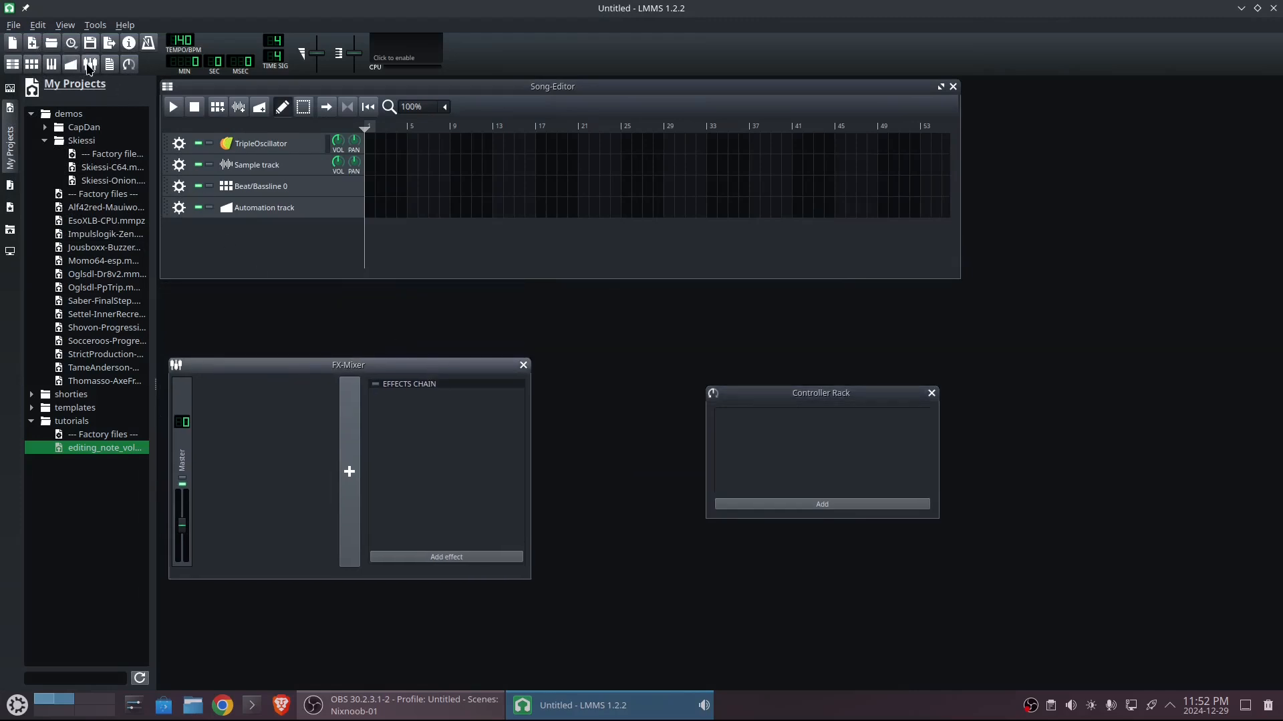
Hide the FX-Mixer, and briefly show and hide the Automation Editor and the Piano-Roll
left_click(90, 64)
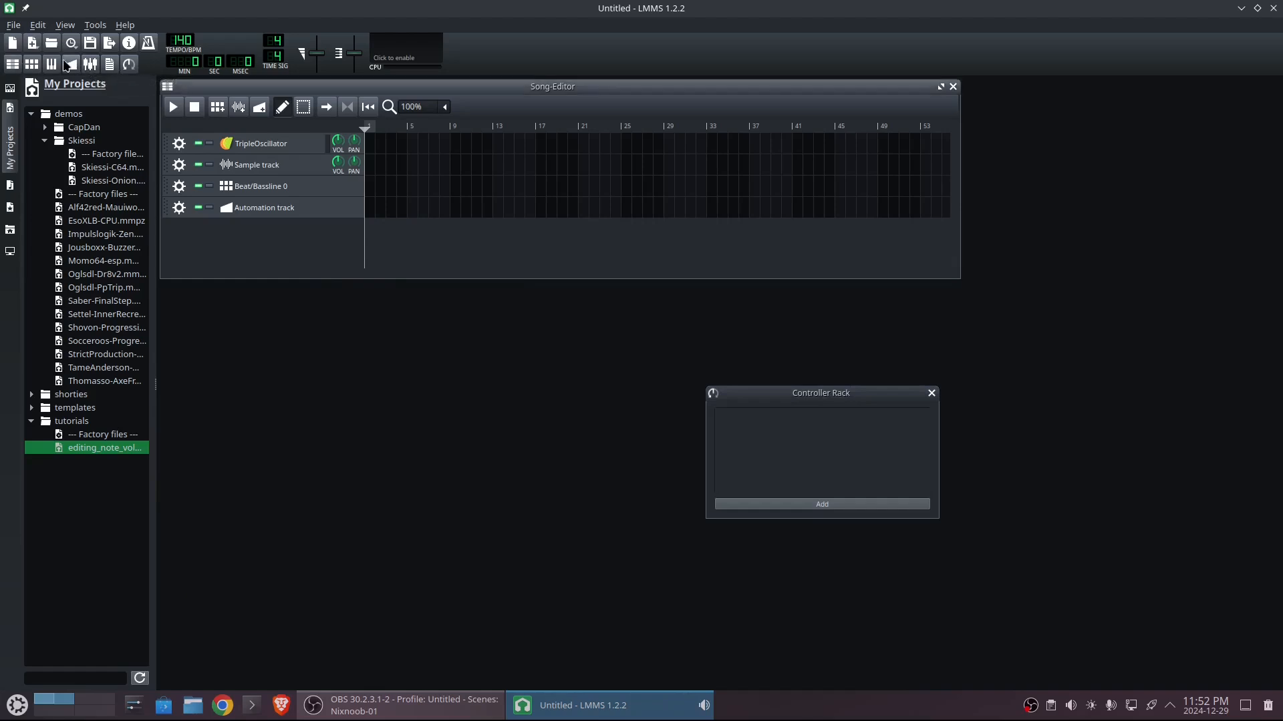
left_click(71, 64)
left_click(76, 67)
left_click(51, 65)
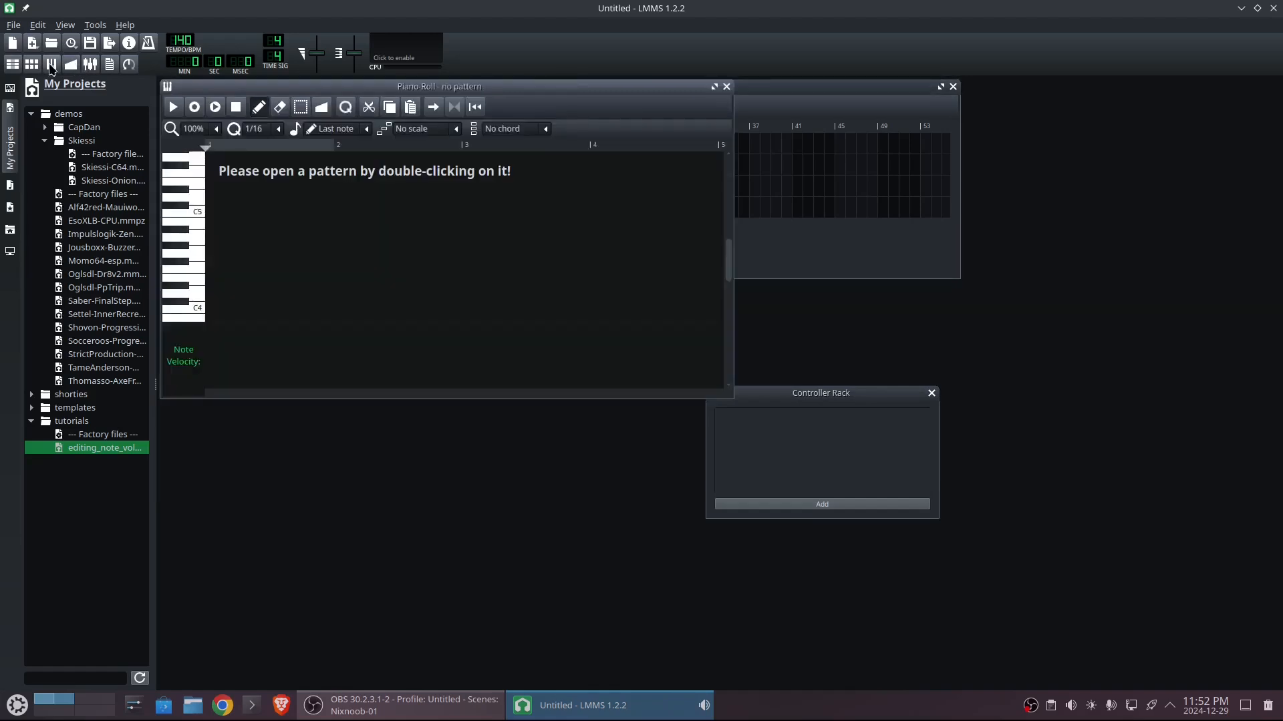
left_click(51, 66)
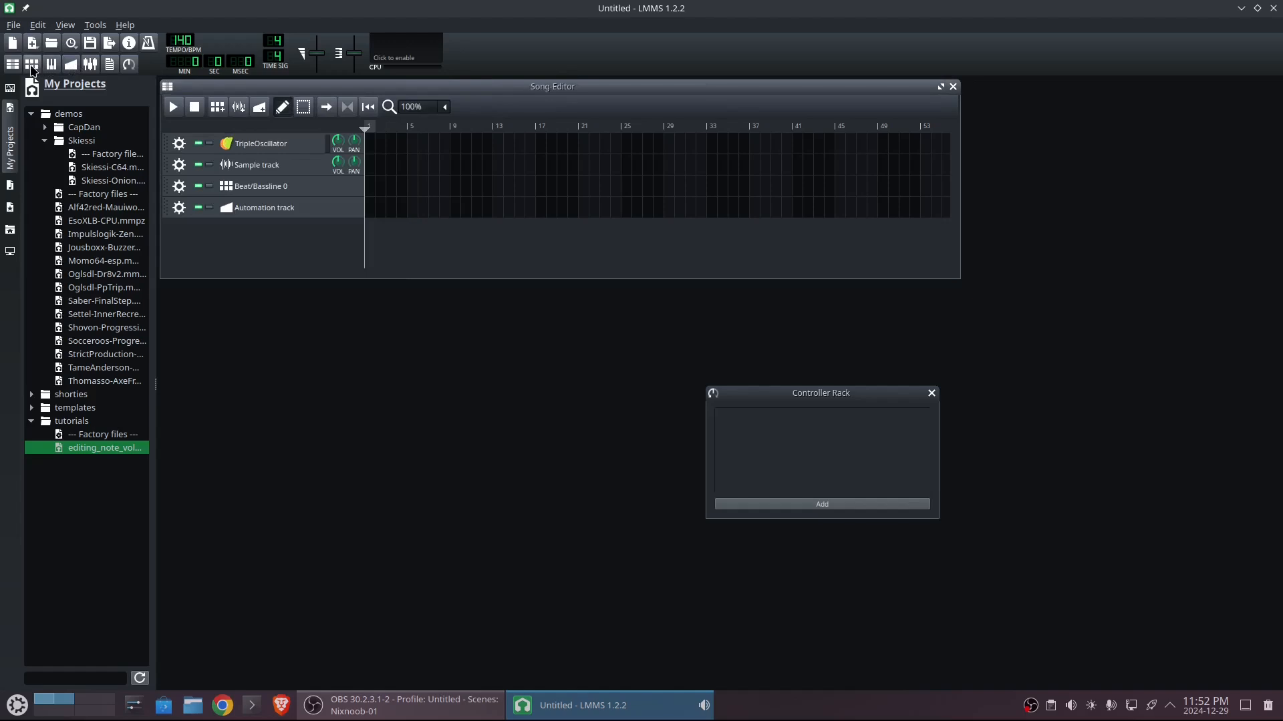
Toggle the Beat+Bassline Editor, Song-Editor and Project Notes in turn, and hide the Controller Rack, leaving only the Song-Editor shown
left_click(32, 66)
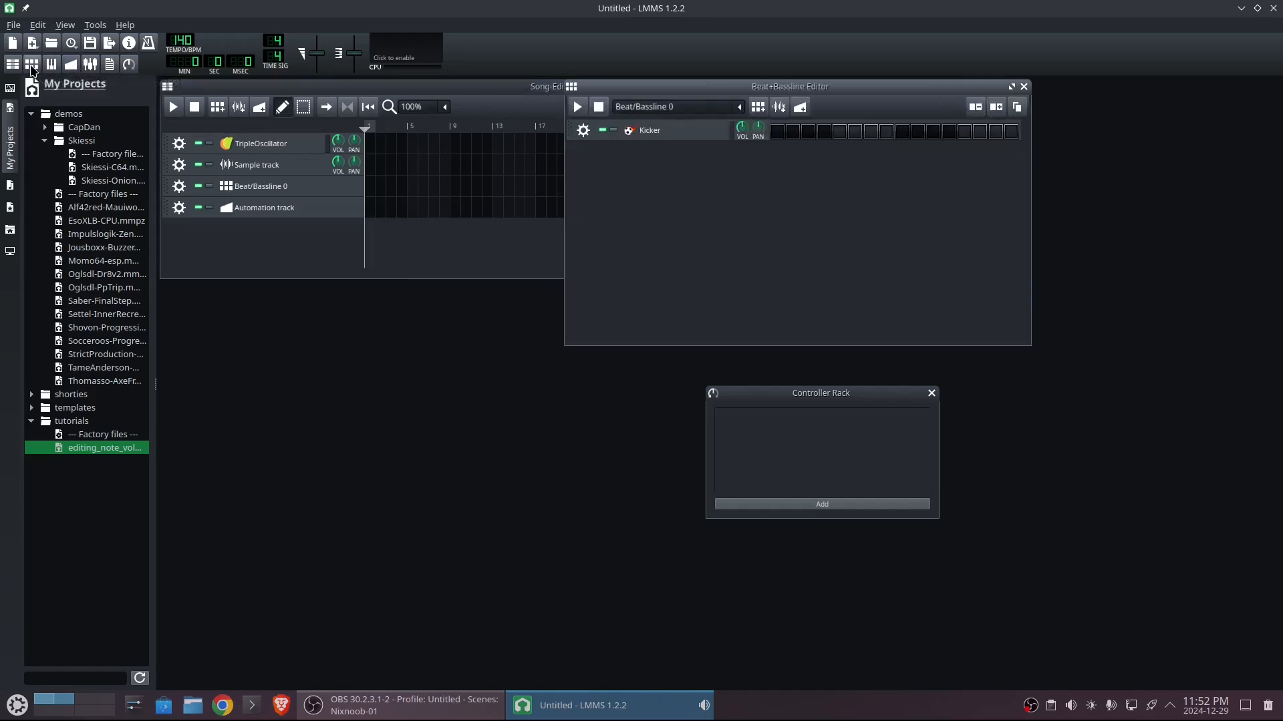
left_click(32, 67)
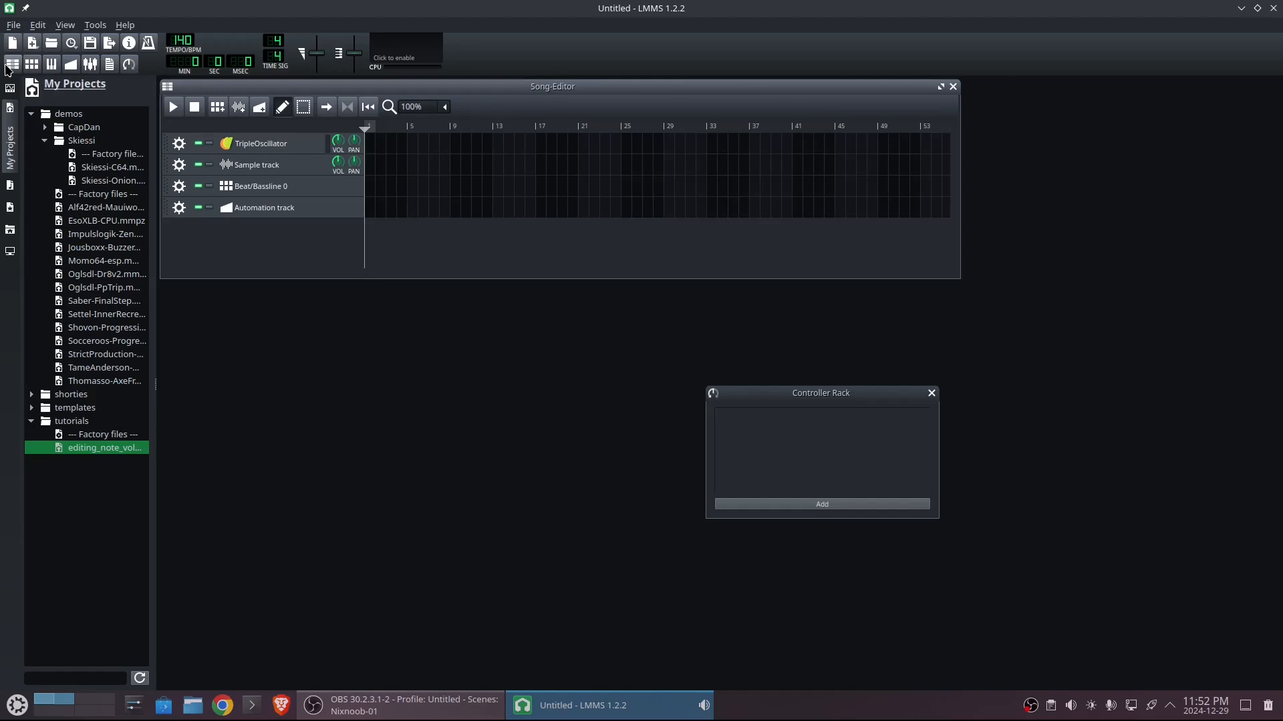
left_click(12, 64)
left_click(12, 64)
left_click(109, 67)
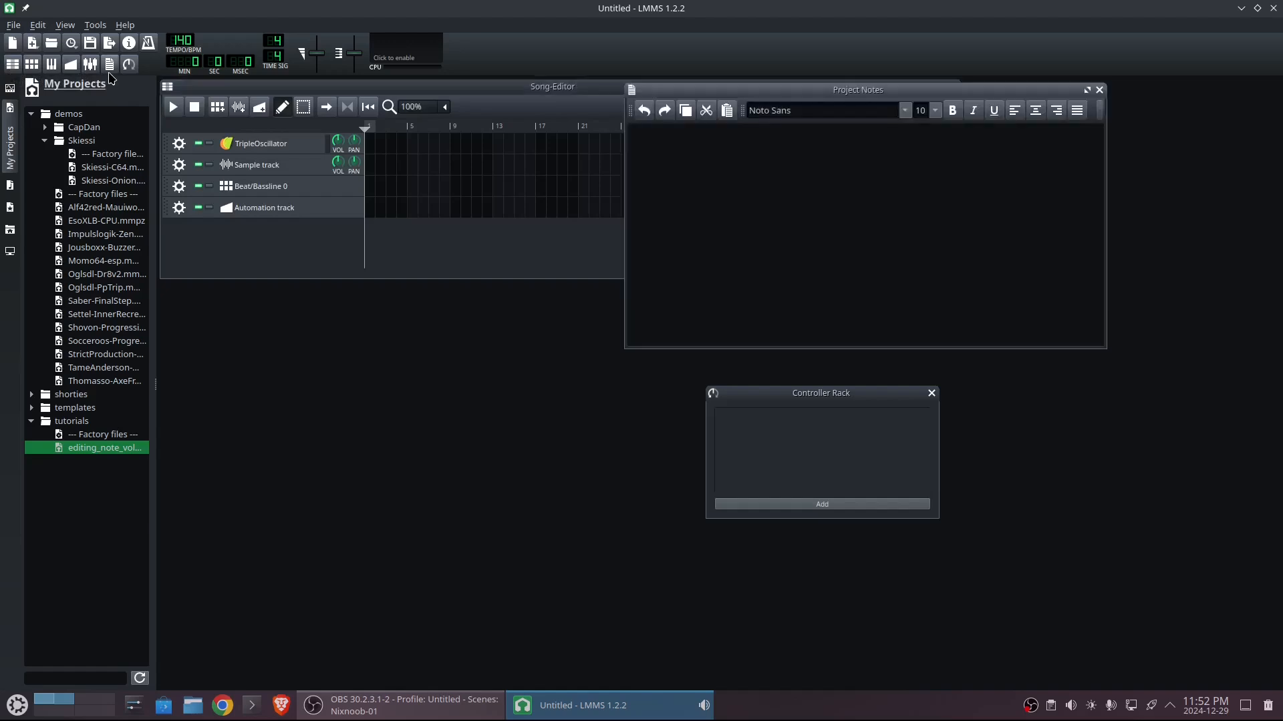
left_click(109, 72)
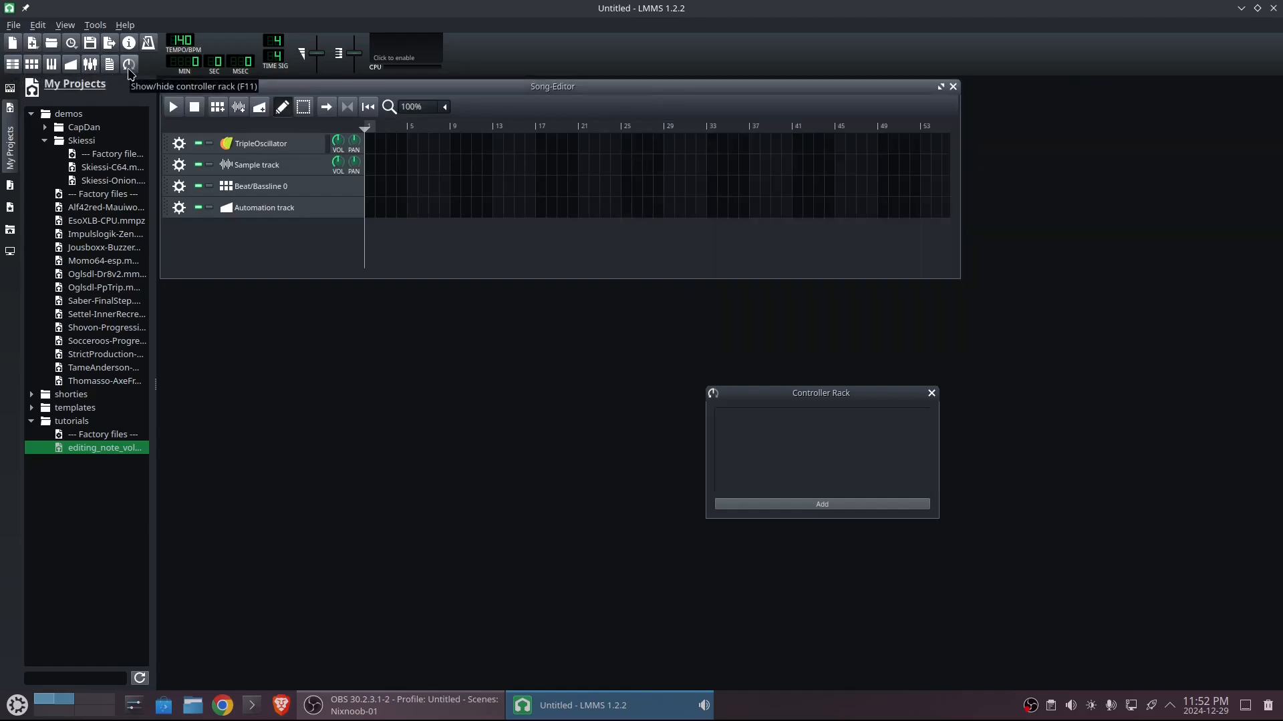
left_click(129, 65)
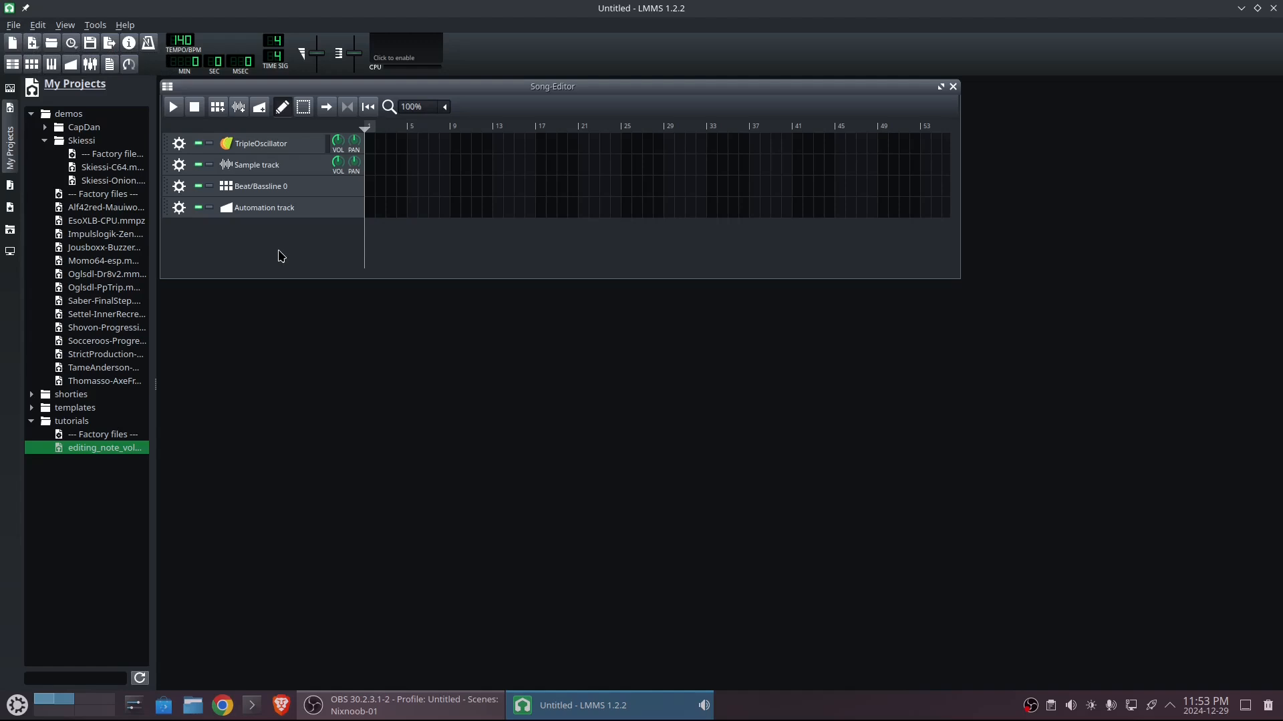
Open Beat/Bassline 0 in the Beat+Bassline Editor, and add a second beat/bassline track to the song and remove it again
left_click(251, 190)
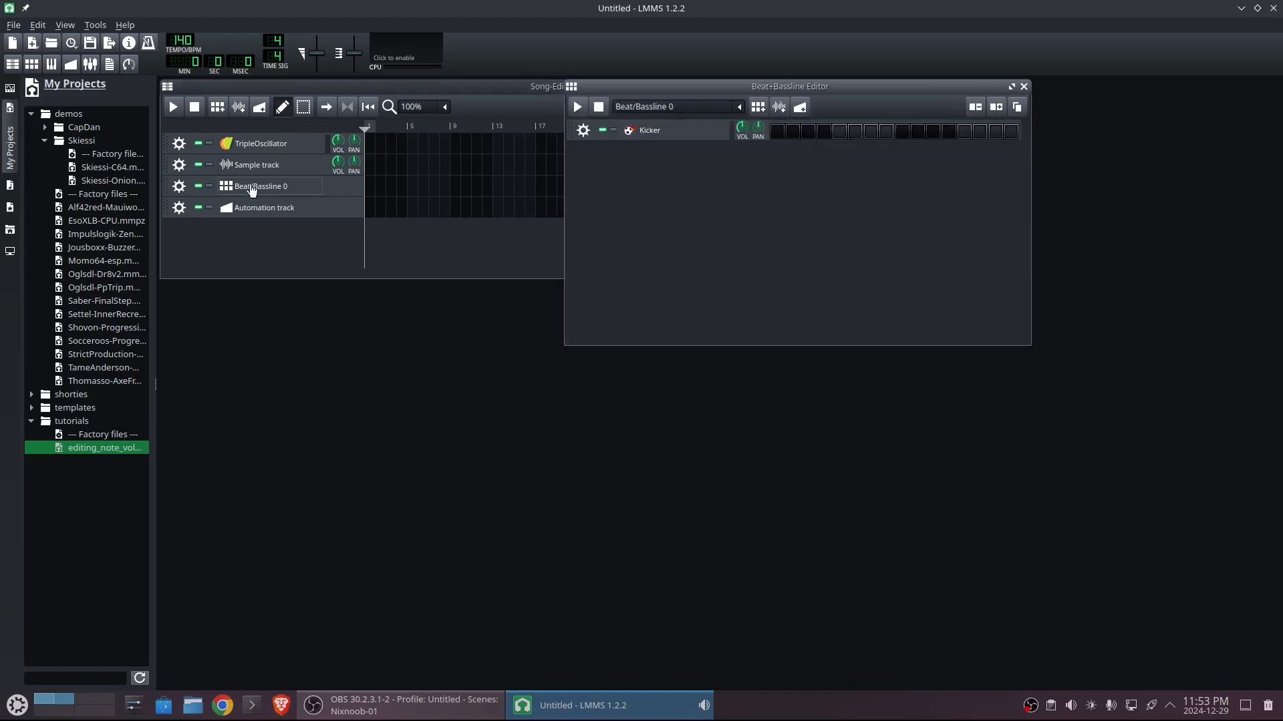
left_click(208, 250)
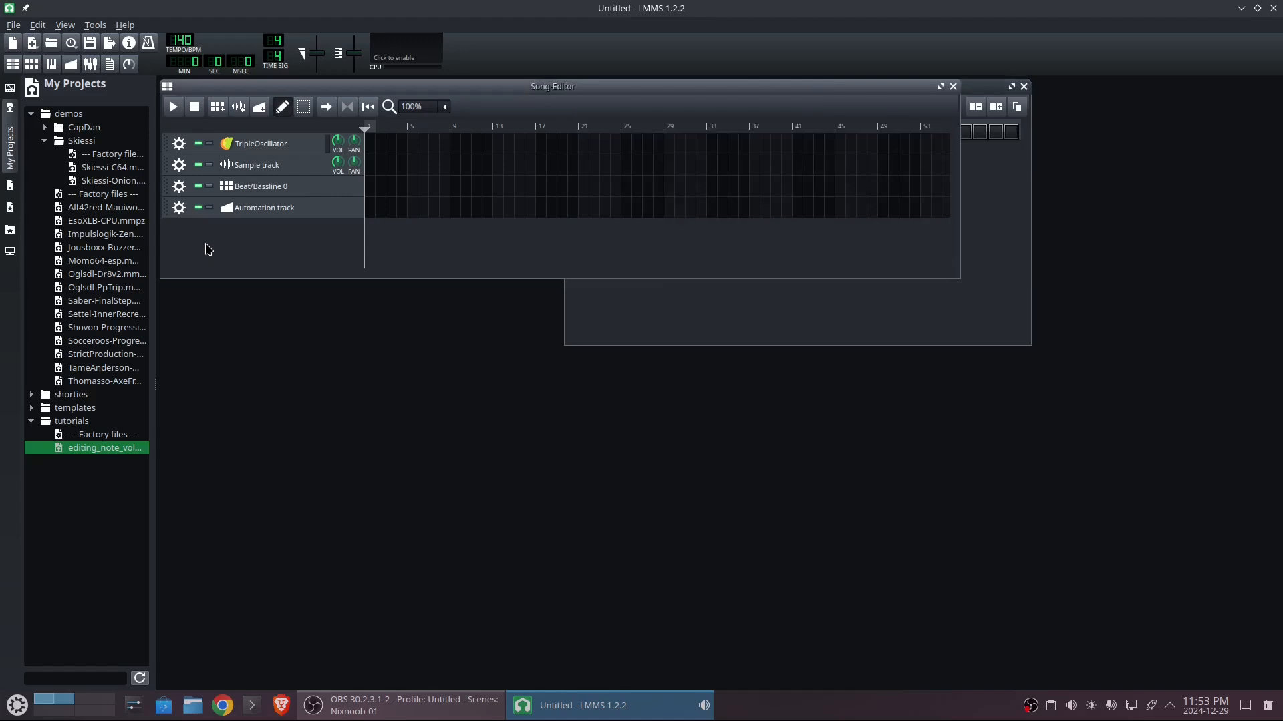
left_click(218, 109)
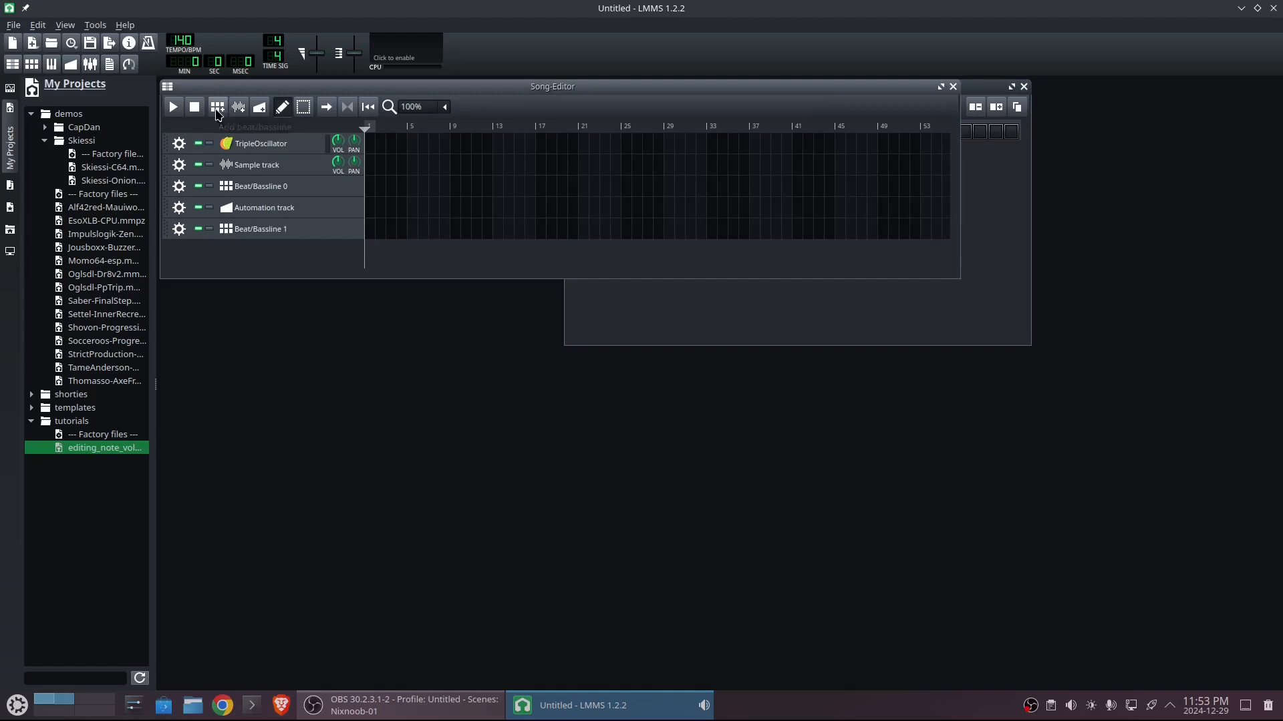
left_click(178, 230)
left_click(203, 262)
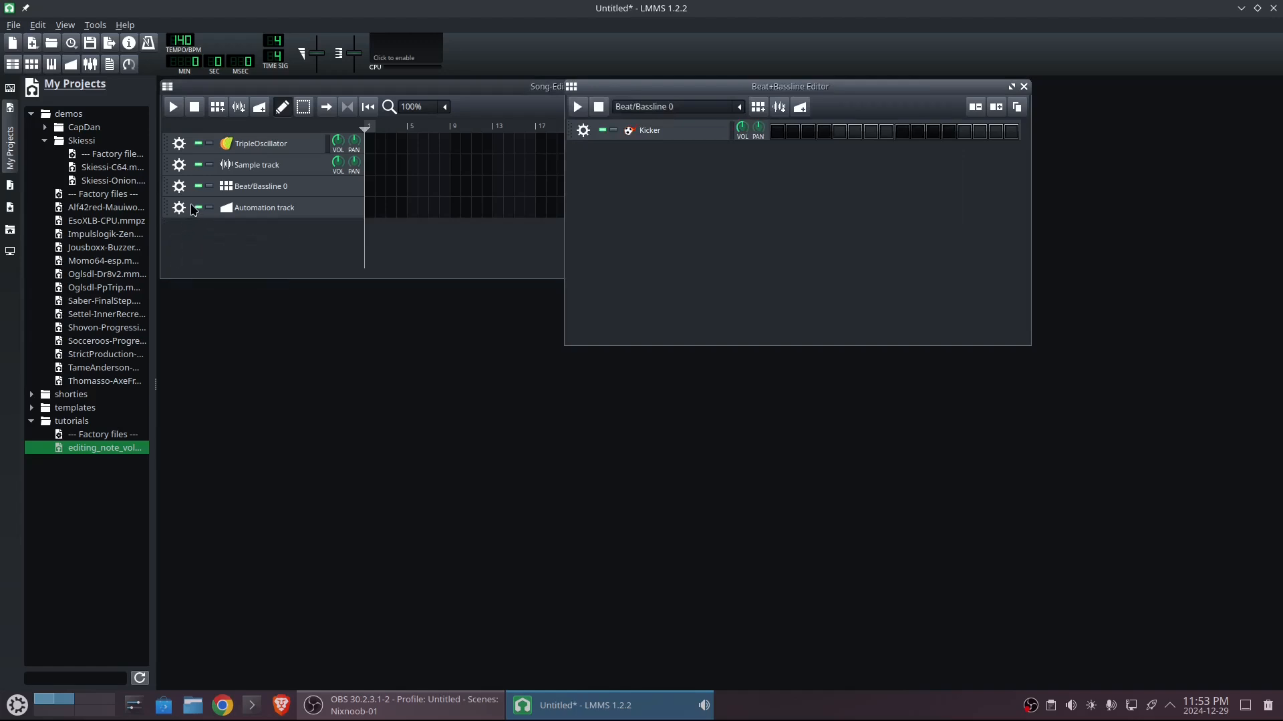
Remove the Automation track, Beat/Bassline 0, Sample track and TripleOscillator from the Song-Editor
left_click(175, 209)
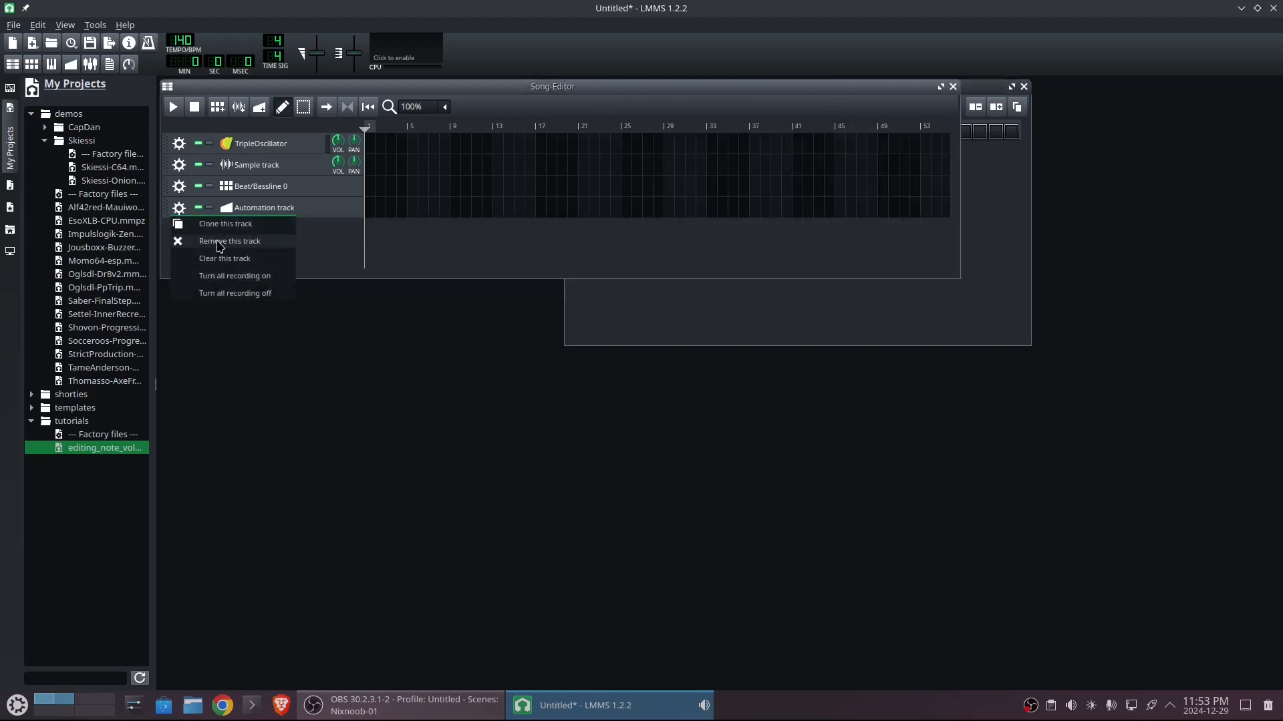
left_click(220, 241)
left_click(179, 186)
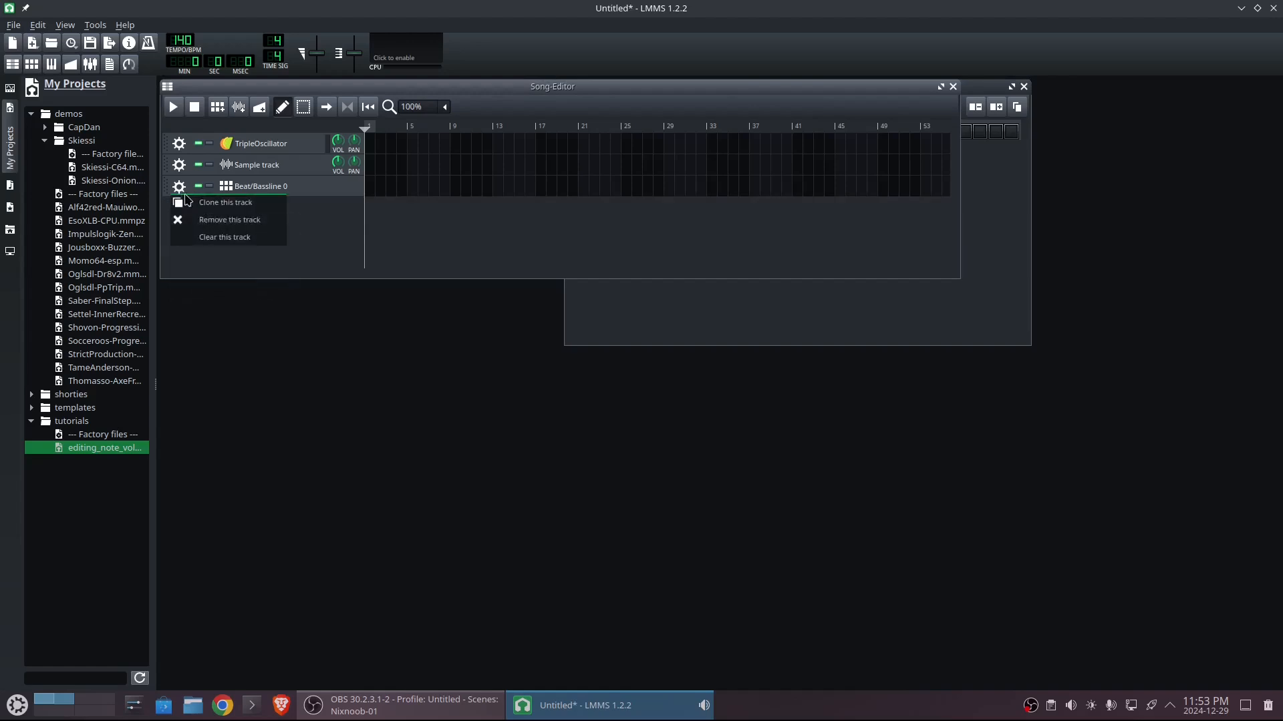
left_click(204, 221)
left_click(179, 165)
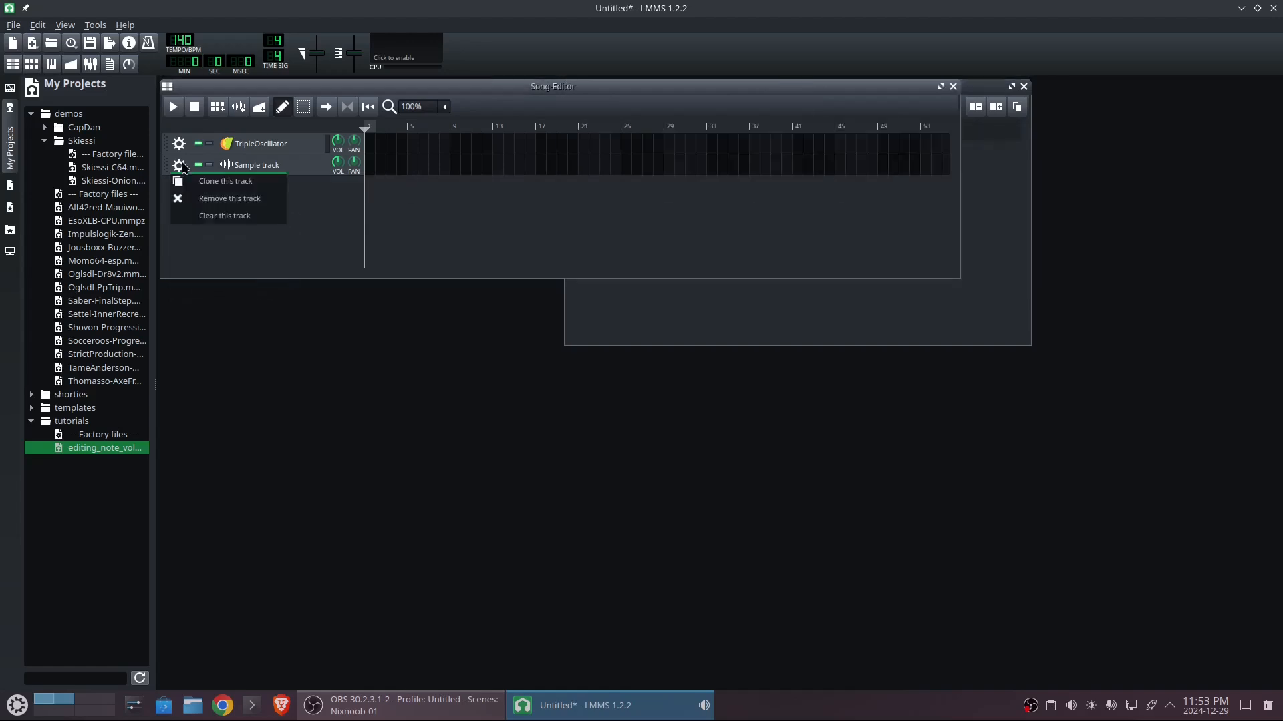
left_click(204, 195)
left_click(179, 144)
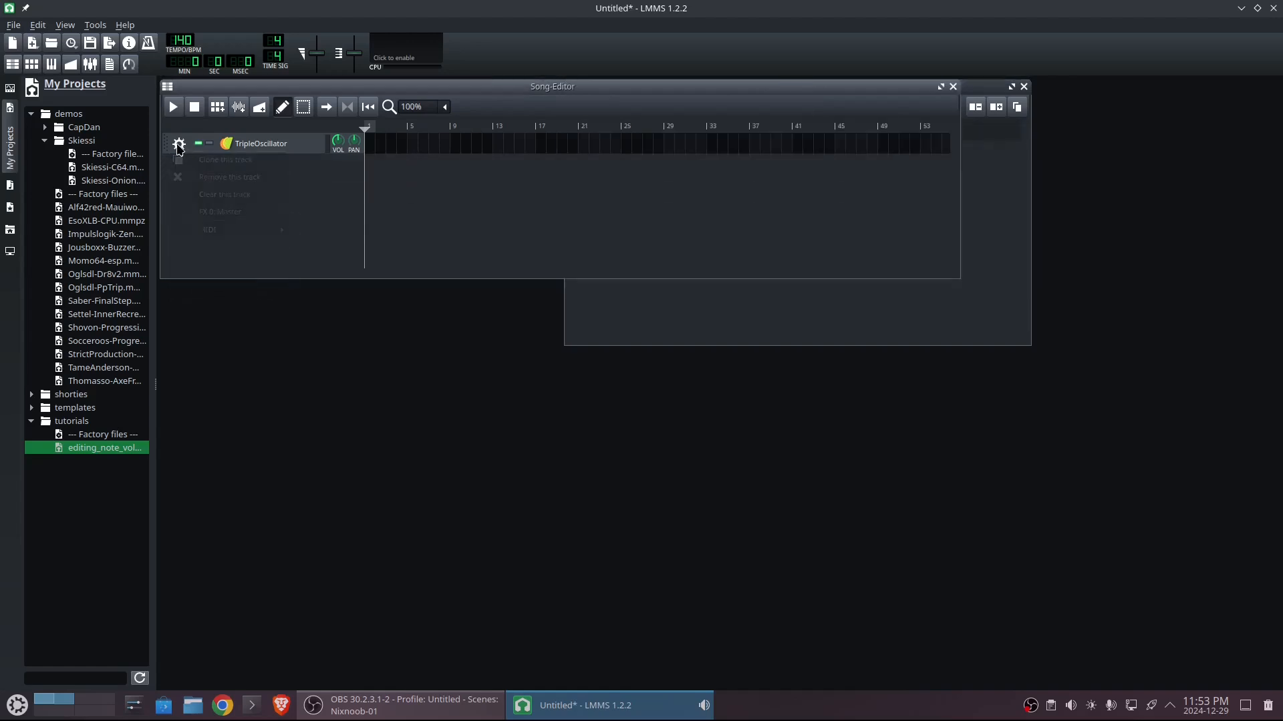
left_click(218, 177)
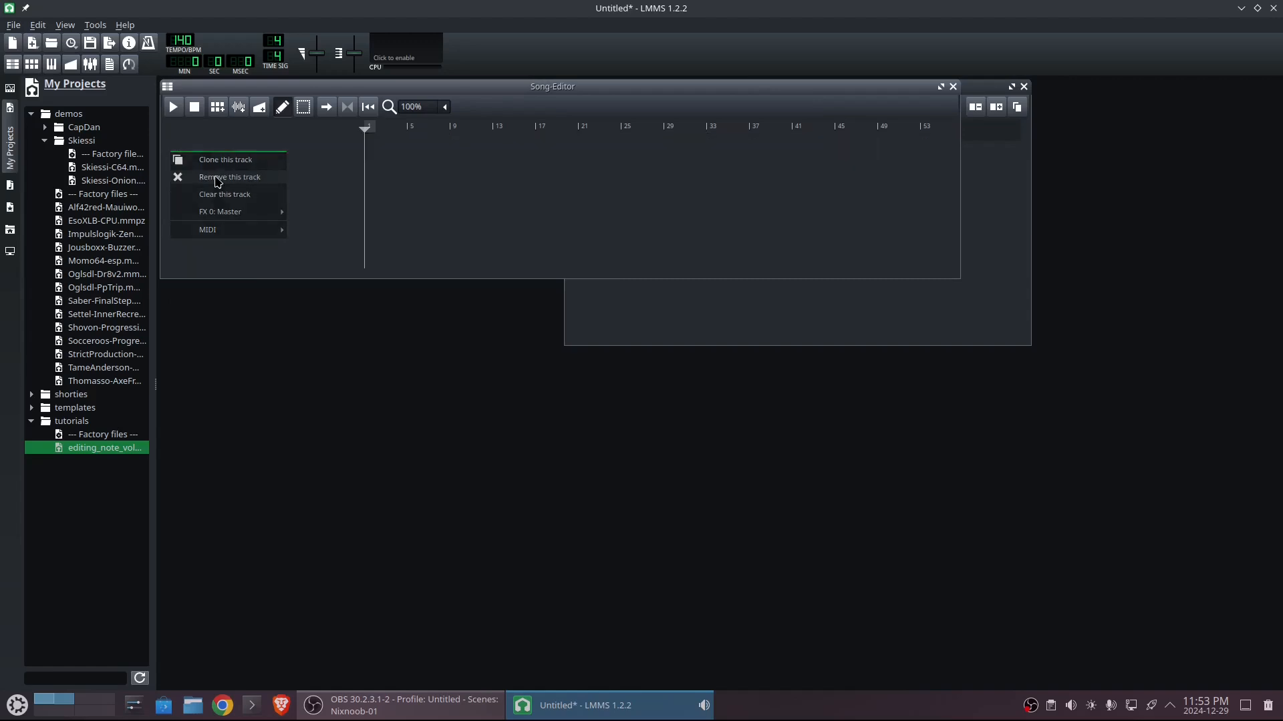
Add a beat/bassline track to the empty song and open it in the Beat+Bassline Editor, moved down clear of the song track
left_click(217, 108)
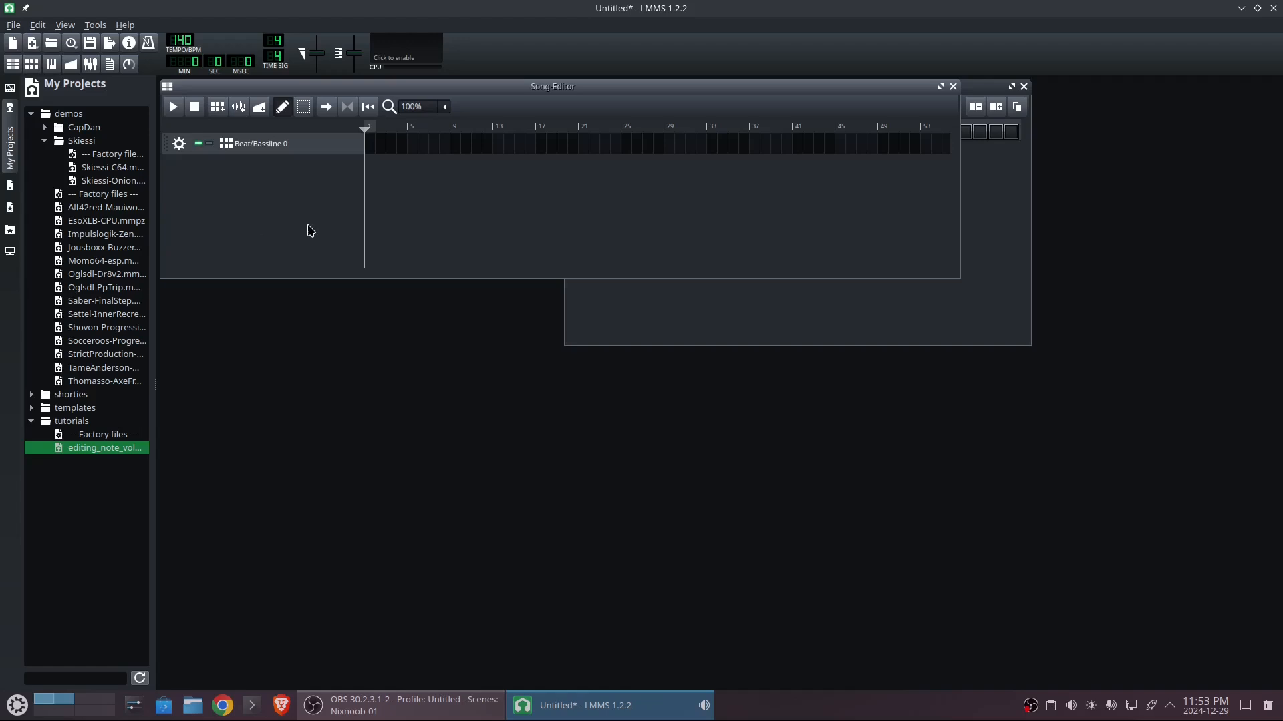
left_click(238, 145)
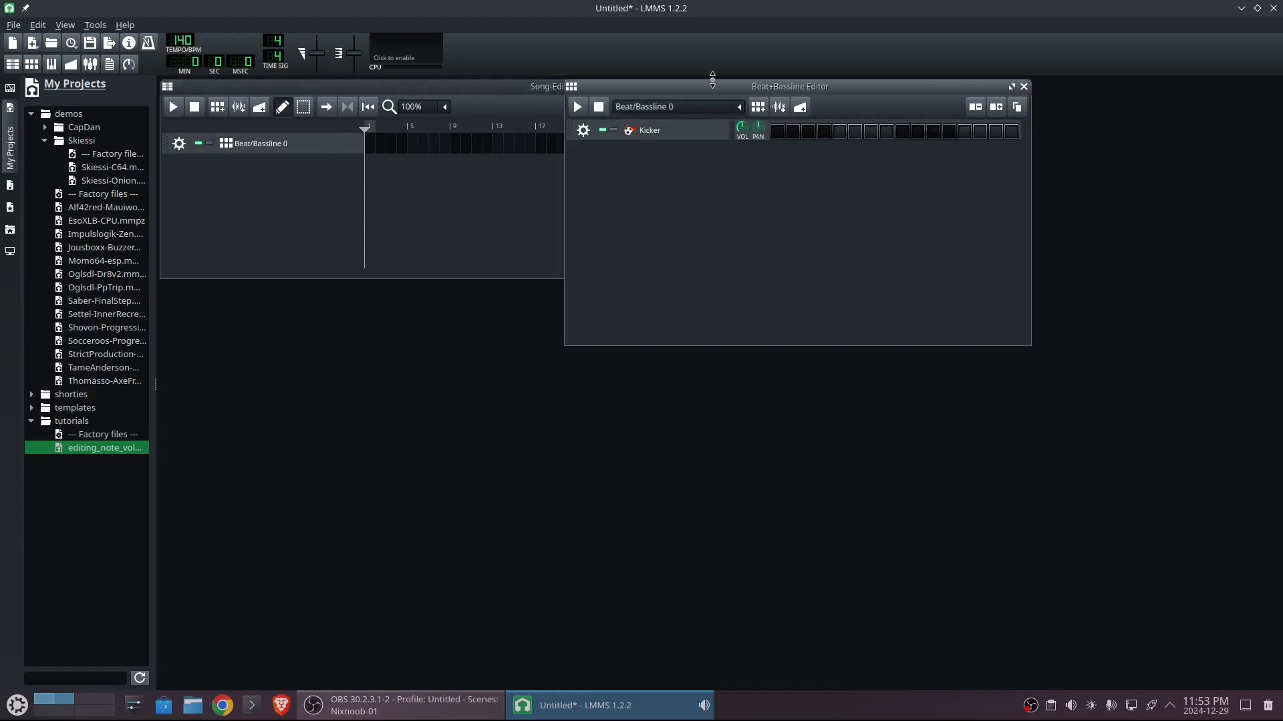
left_click_drag(707, 86, 708, 199)
Enable steps 1, 5, 9 and 13 of the Kicker track, and play and pause the pattern
left_click(778, 244)
left_click(839, 244)
left_click(902, 244)
left_click(964, 244)
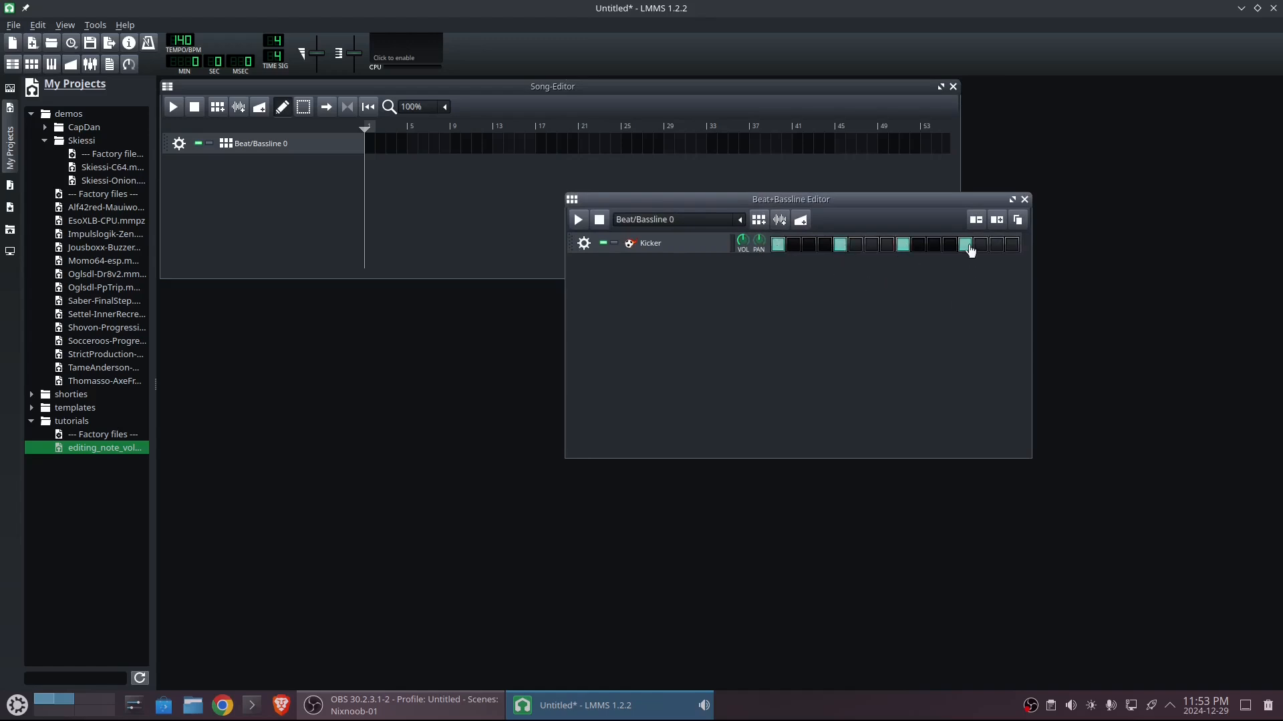
left_click(578, 220)
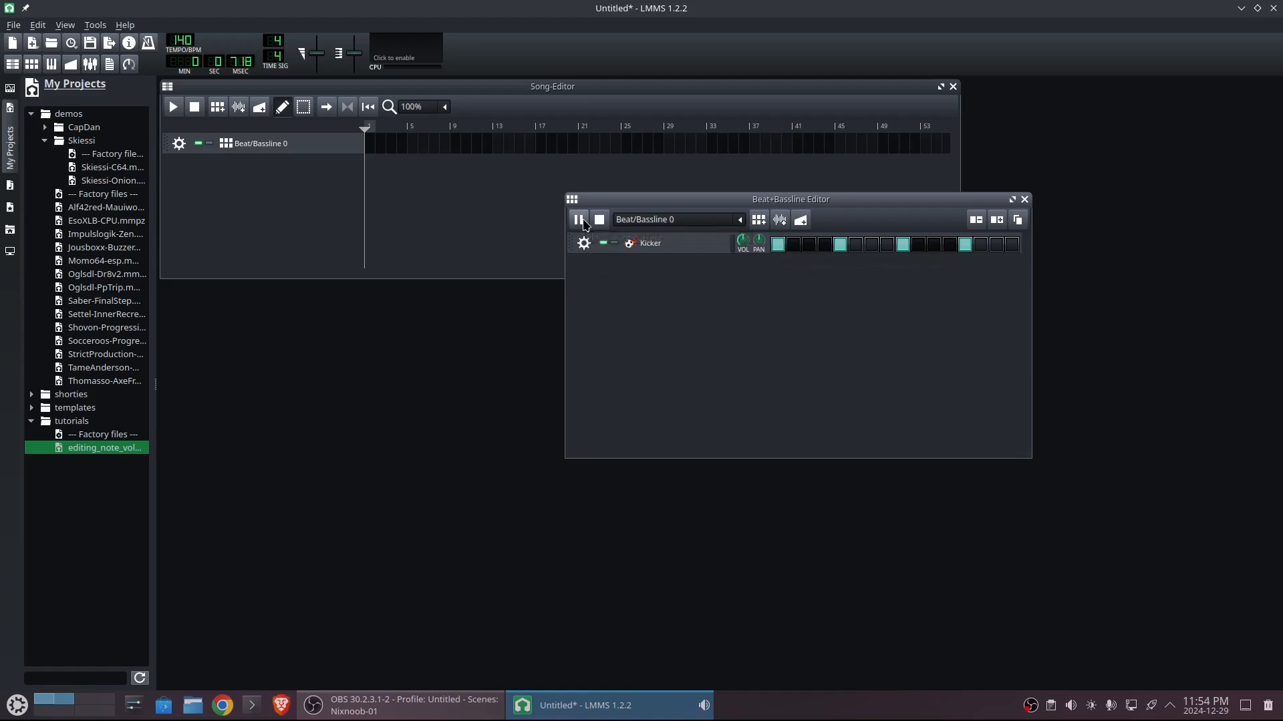
left_click(578, 220)
Open the Kicker instrument beside the Beat+Bassline Editor, try its start and end frequency knobs while the pattern plays, and stop playback
left_click(688, 246)
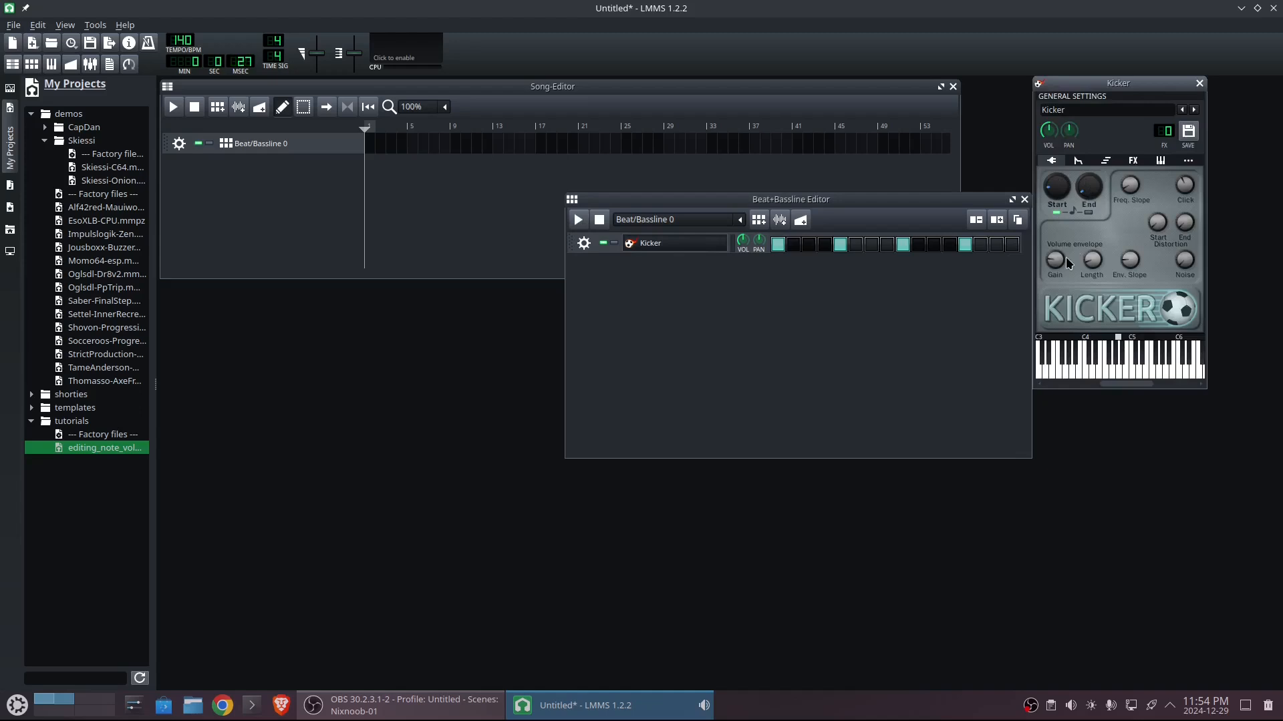
left_click_drag(939, 204, 881, 215)
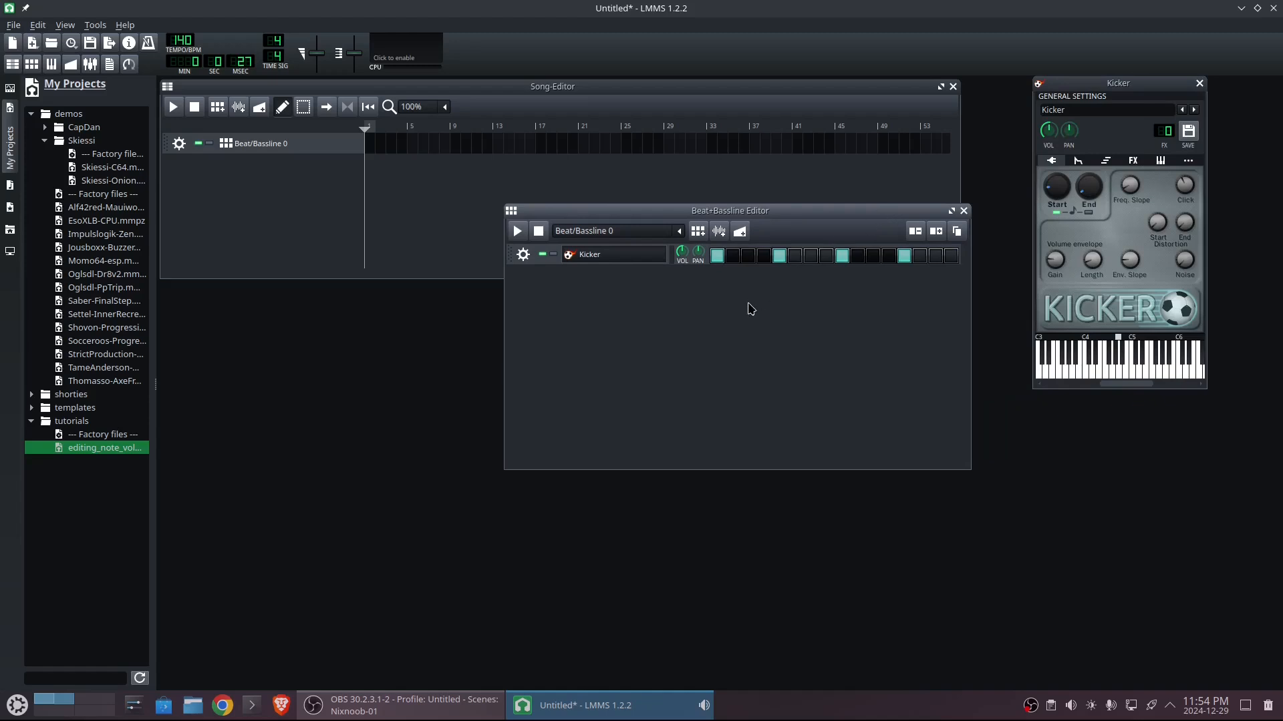
left_click(518, 232)
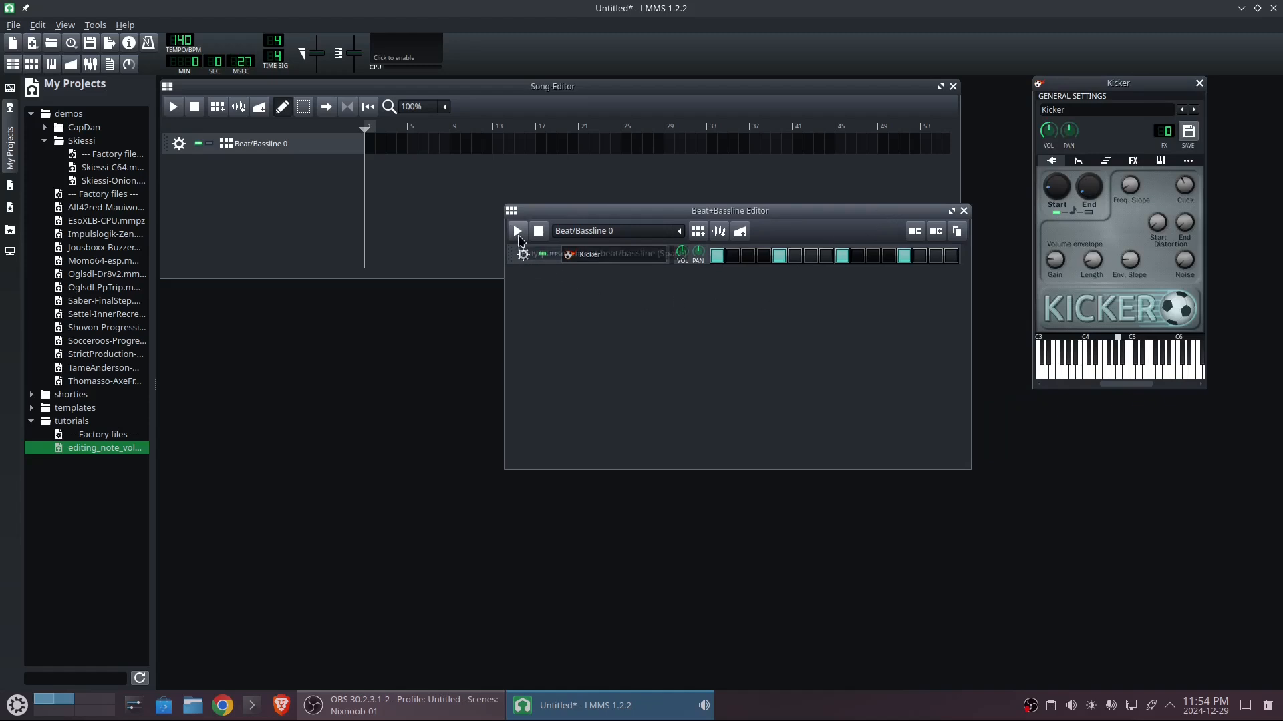
left_click(1059, 218)
left_click_drag(1062, 195, 1146, 257)
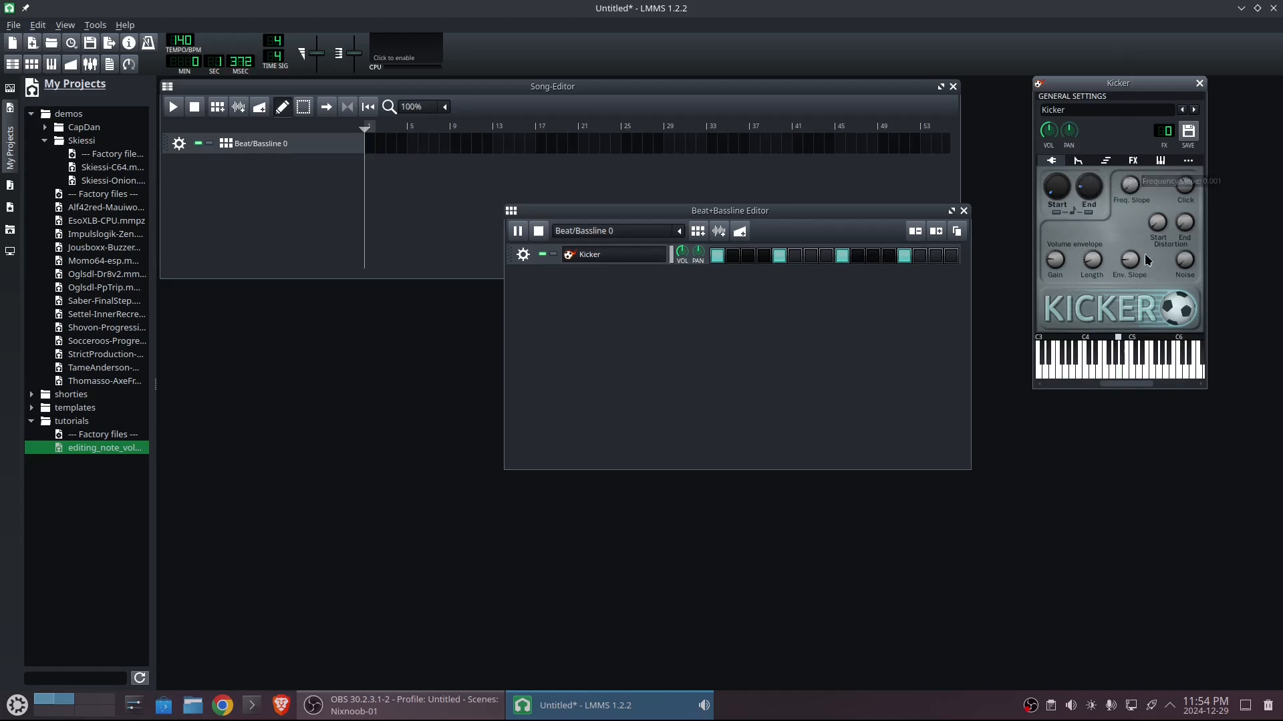
left_click_drag(1080, 179, 1107, 243)
left_click_drag(1086, 185, 1087, 173)
left_click(540, 230)
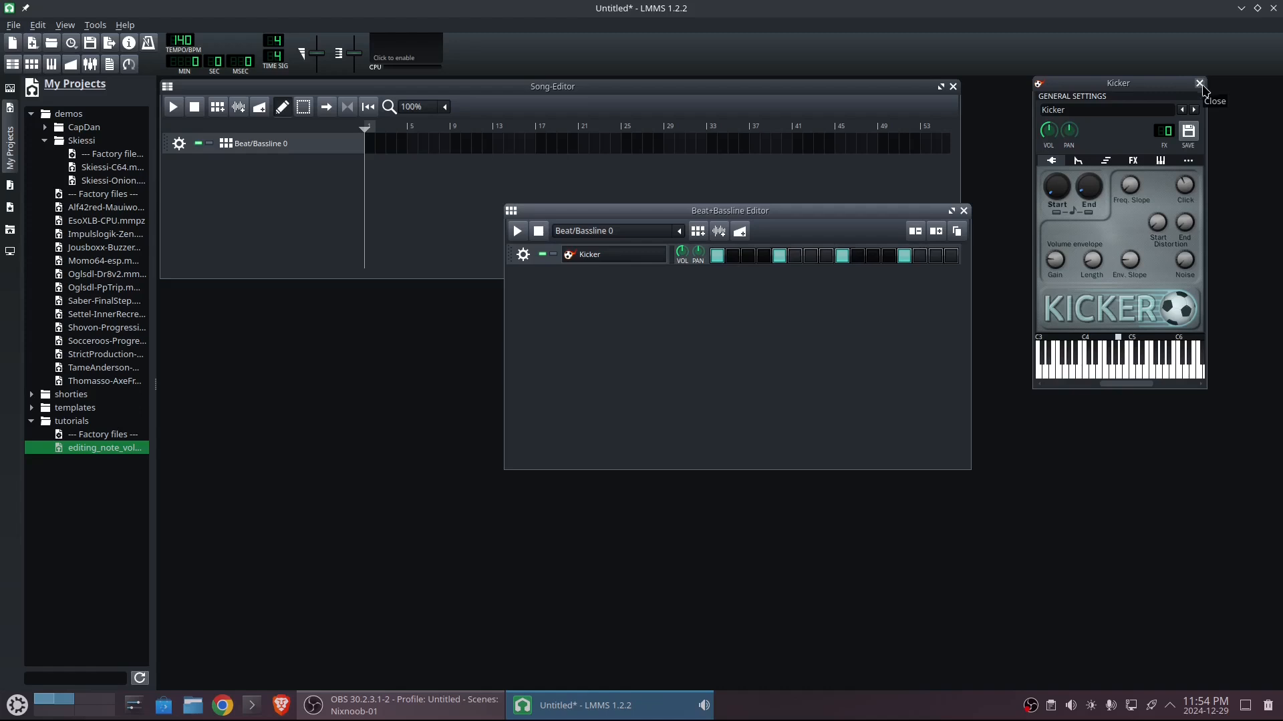
Remove the Kicker track from the Beat+Bassline Editor
left_click(528, 258)
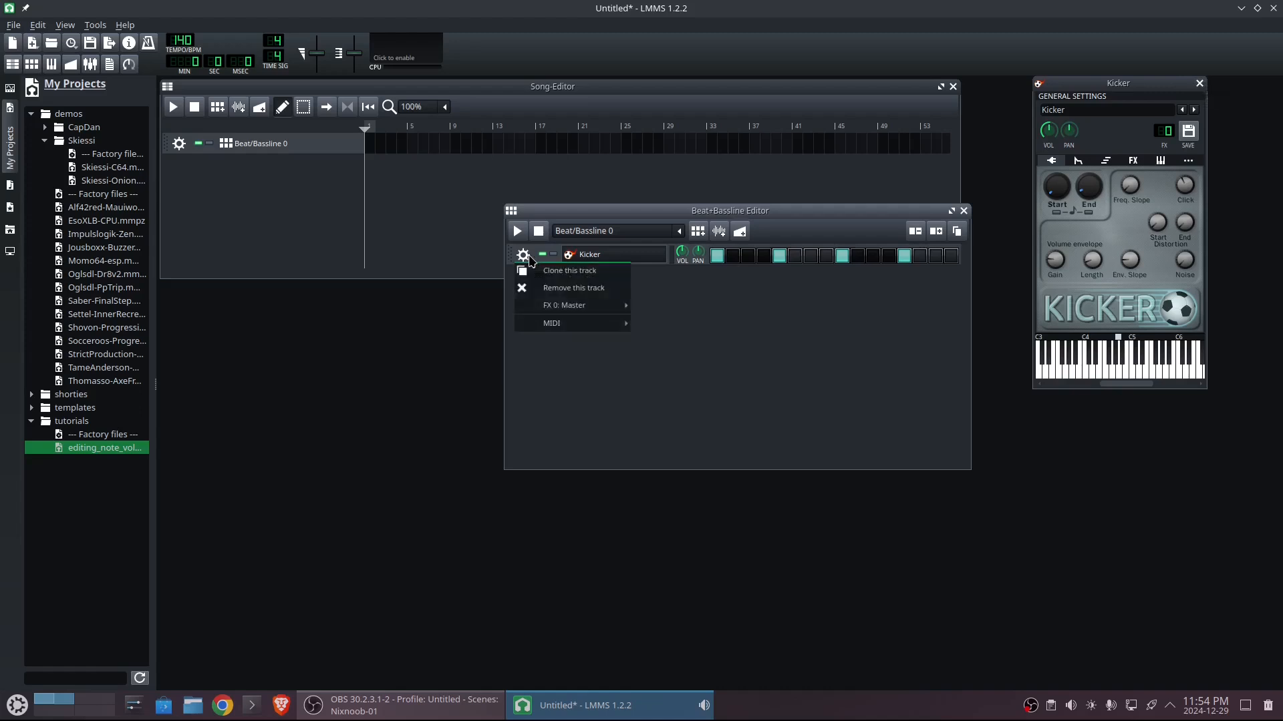
left_click(570, 288)
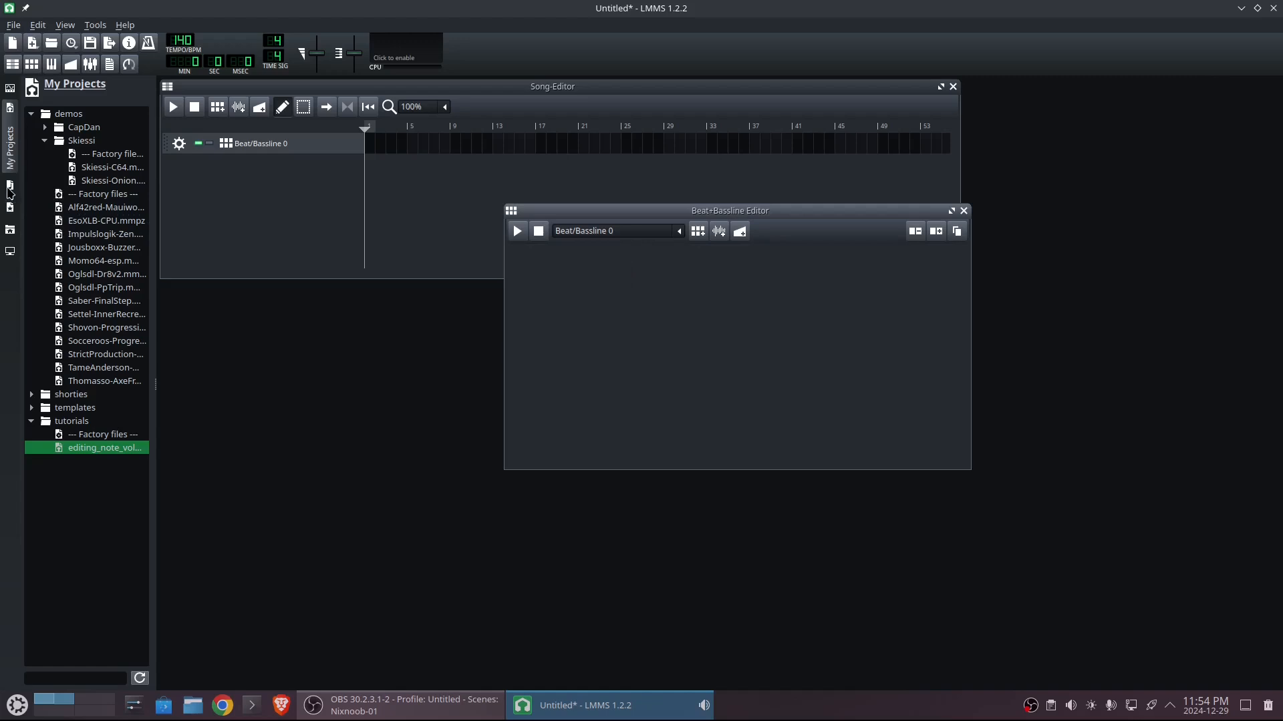
Browse My Samples to the beats folder and preview 909beat01.ogg
left_click(10, 190)
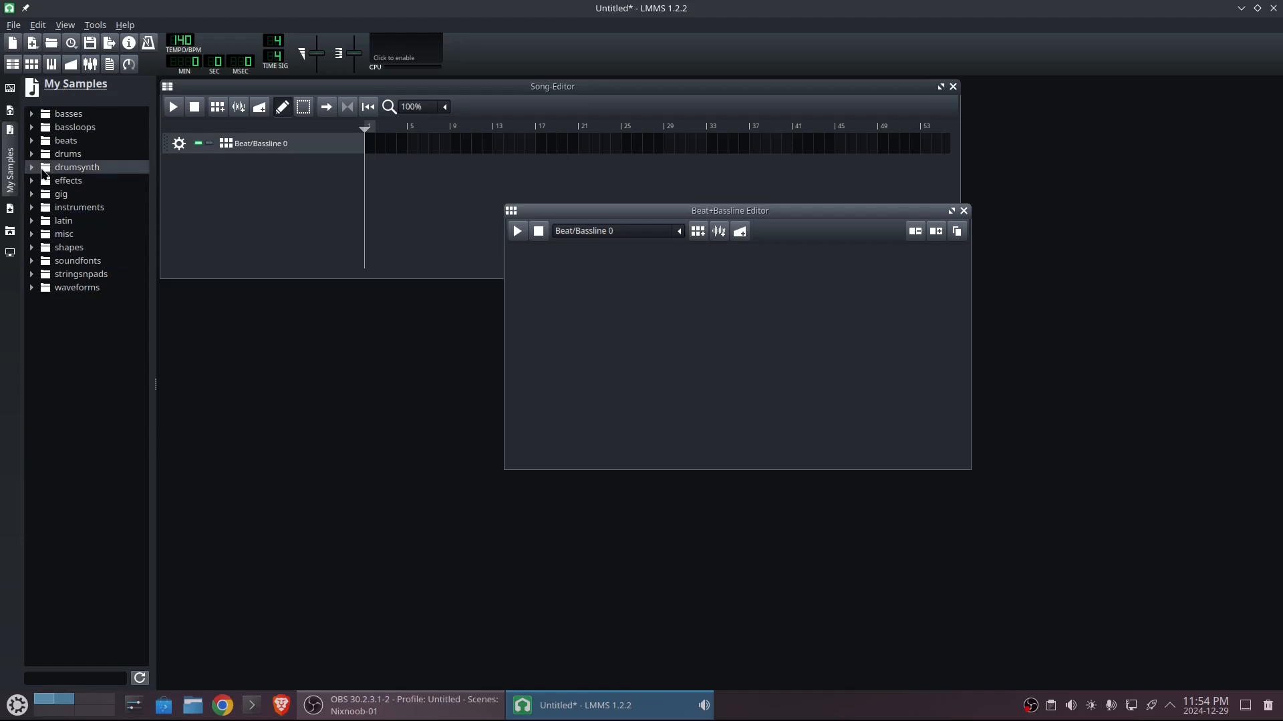
left_click(66, 140)
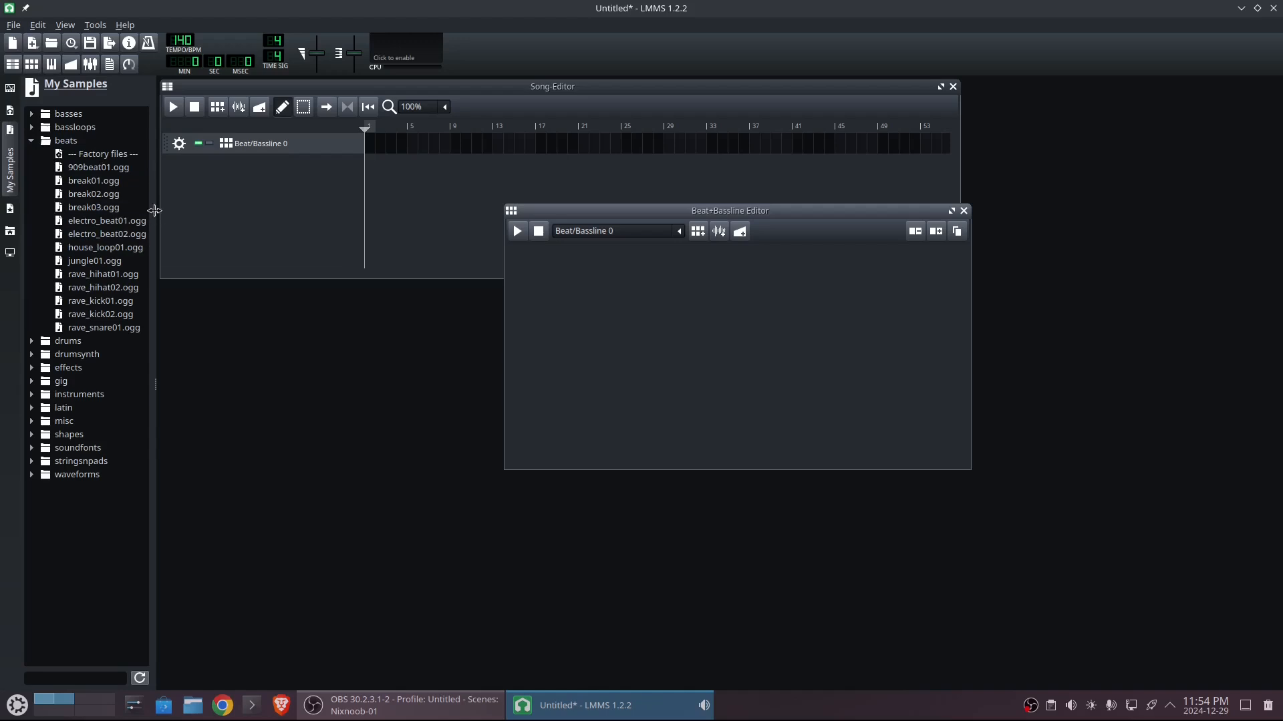
mouse_move(161, 212)
left_mouse_down()
mouse_move(189, 209)
mouse_move(166, 209)
left_mouse_up()
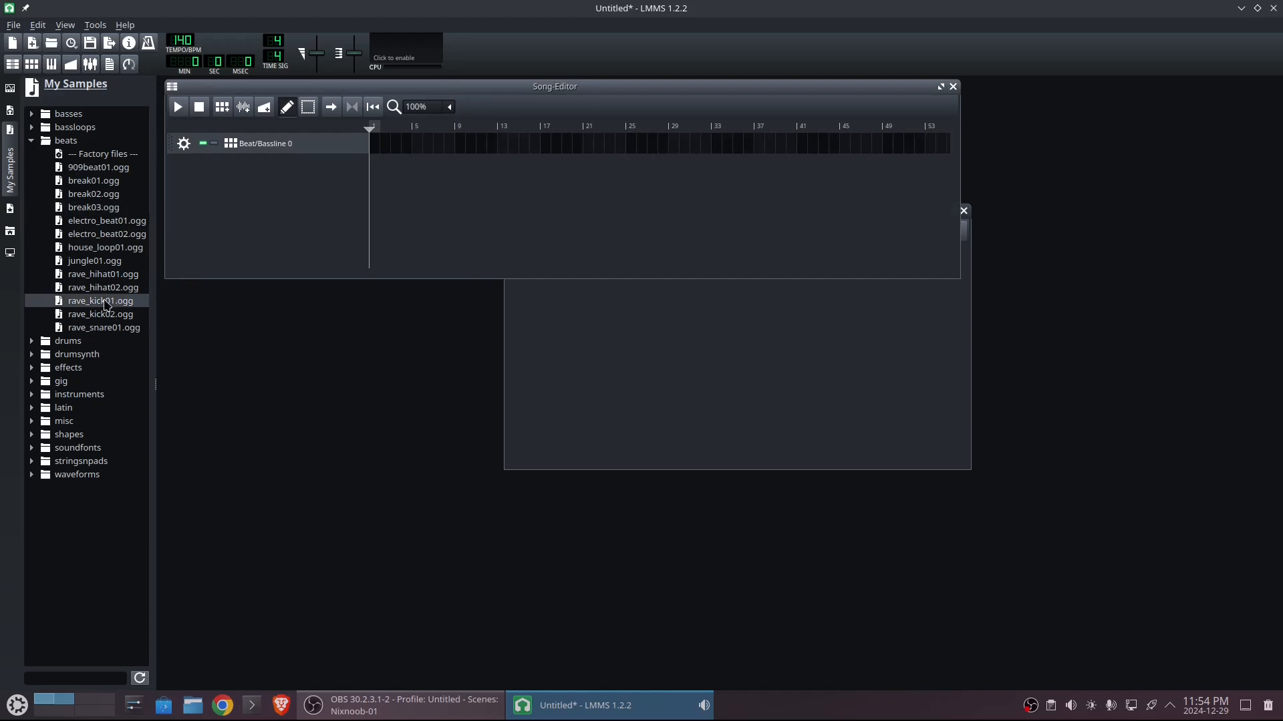
left_click(88, 168)
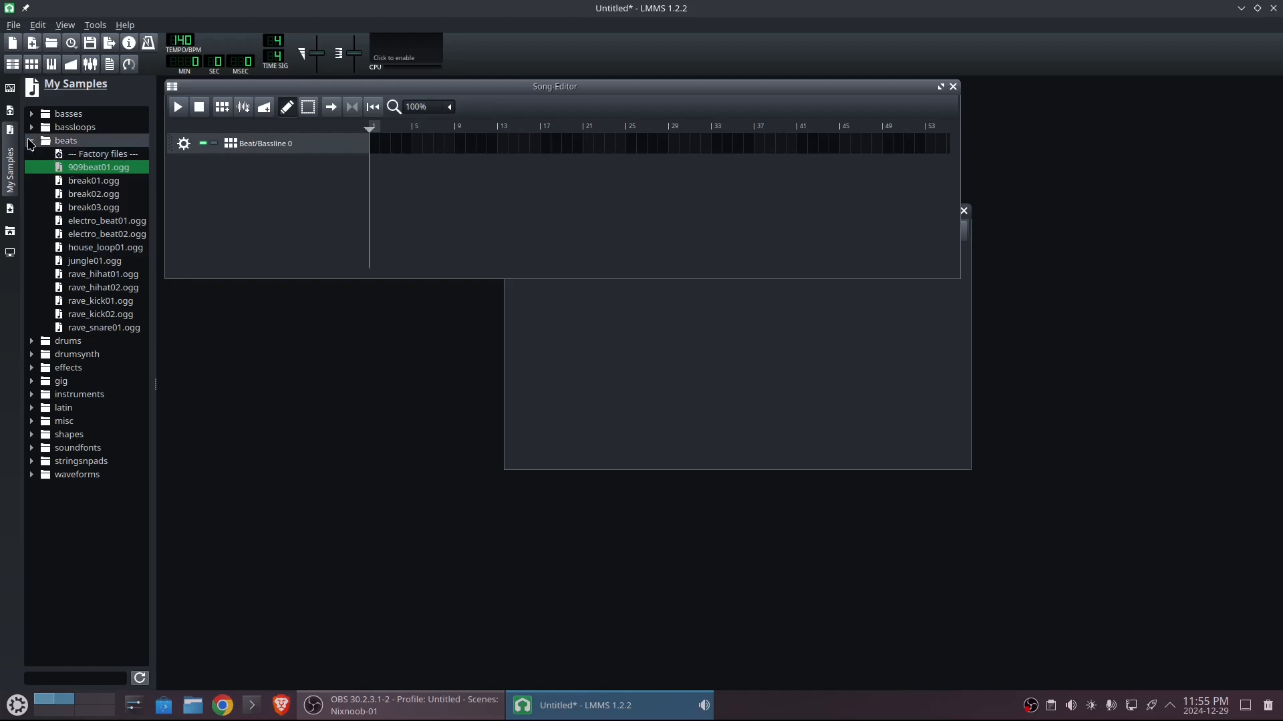
Switch from the beats folder to the drums folder and preview its bassdrum samples
left_click(31, 141)
left_click(31, 154)
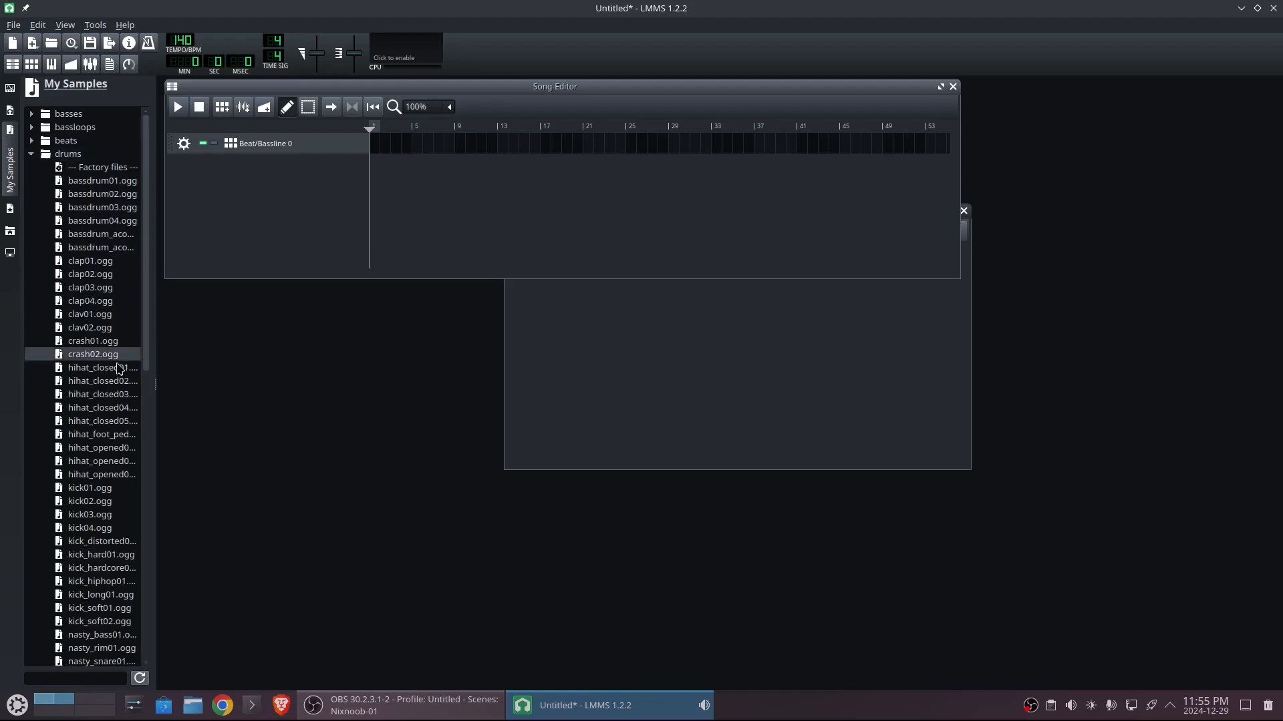
left_click(91, 182)
left_click(92, 195)
left_click(95, 208)
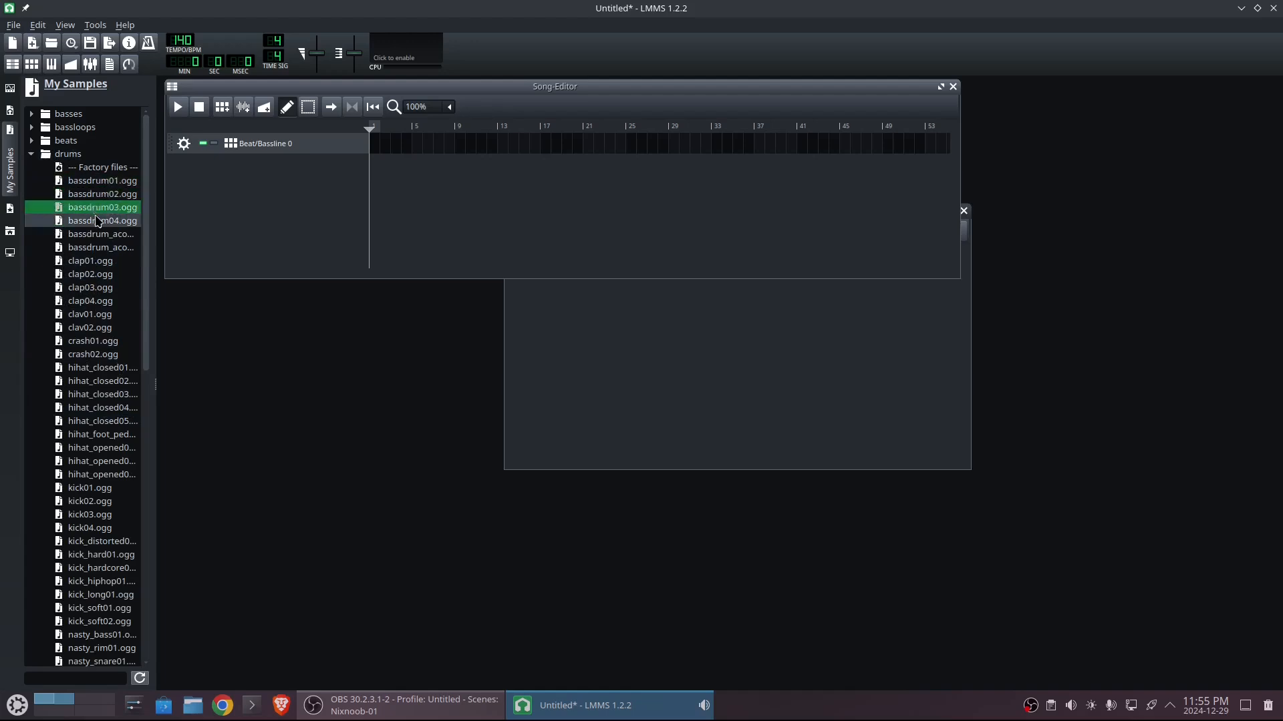
left_click(97, 221)
left_click(97, 237)
left_click(98, 247)
left_click(94, 222)
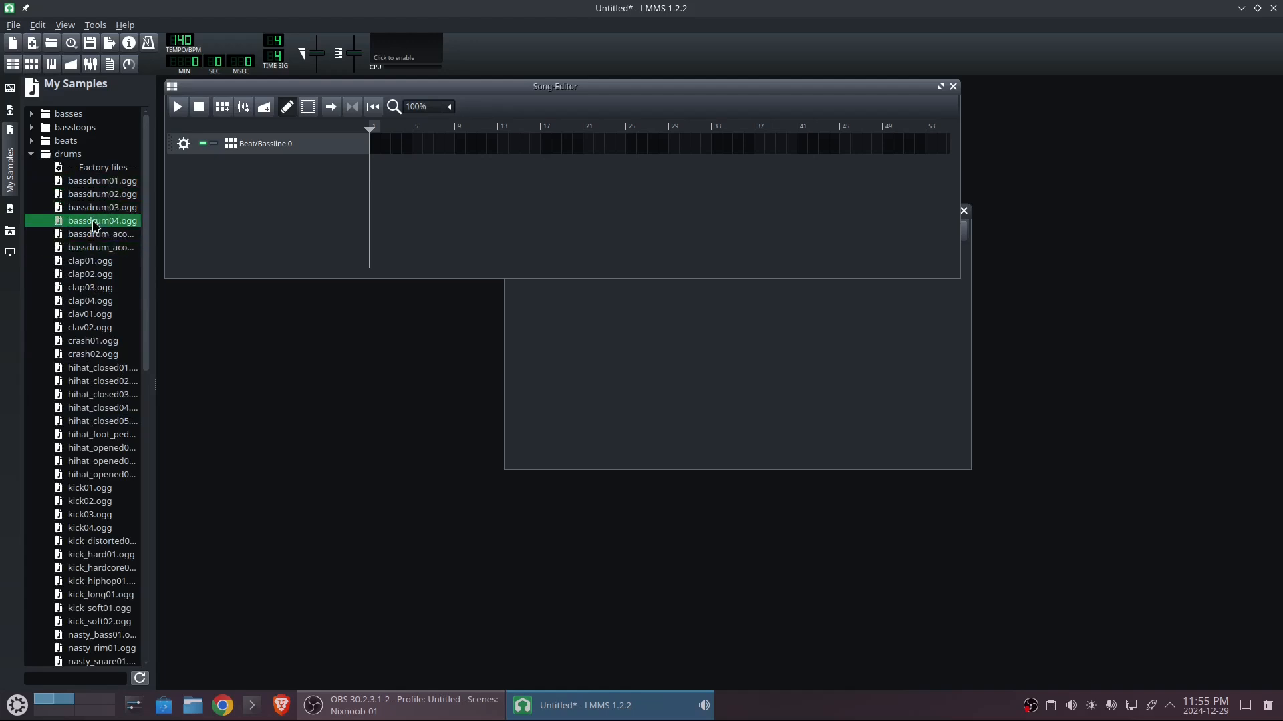
Preview the samples kick01.ogg to kick04.ogg and go back to kick02.ogg
left_click(81, 488)
left_click(83, 502)
left_click(85, 515)
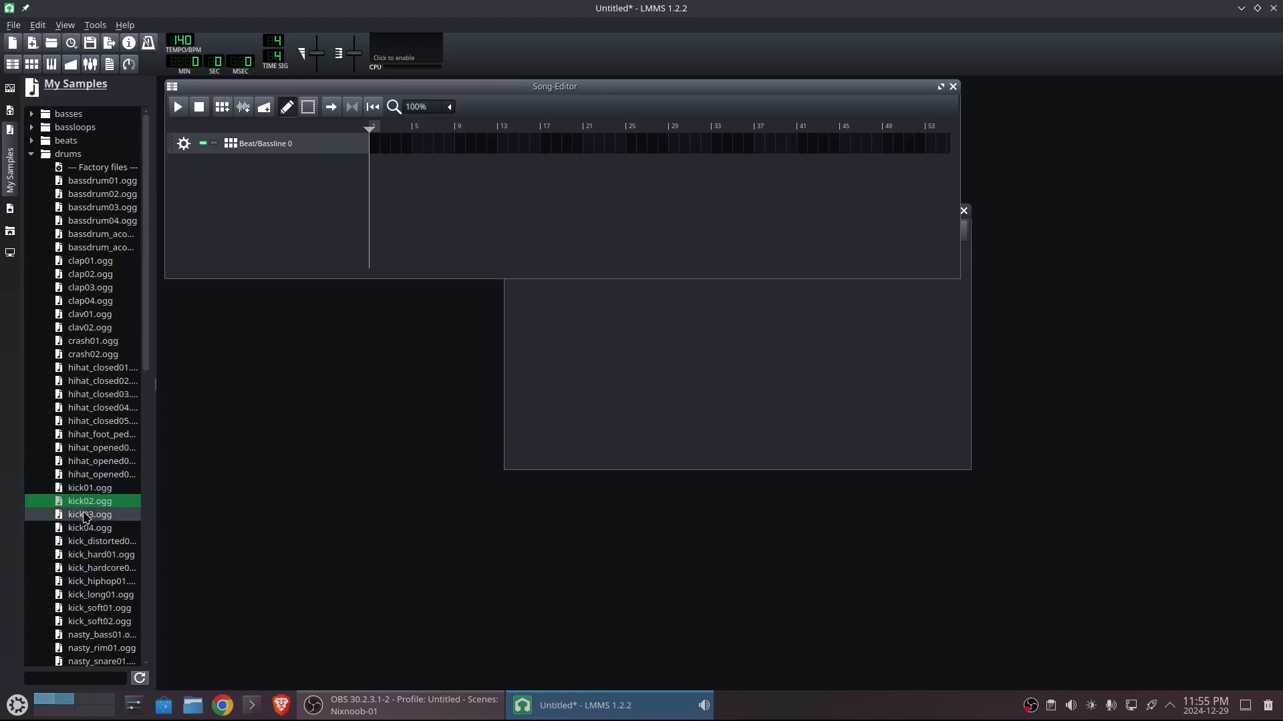
left_click(85, 530)
left_click(75, 501)
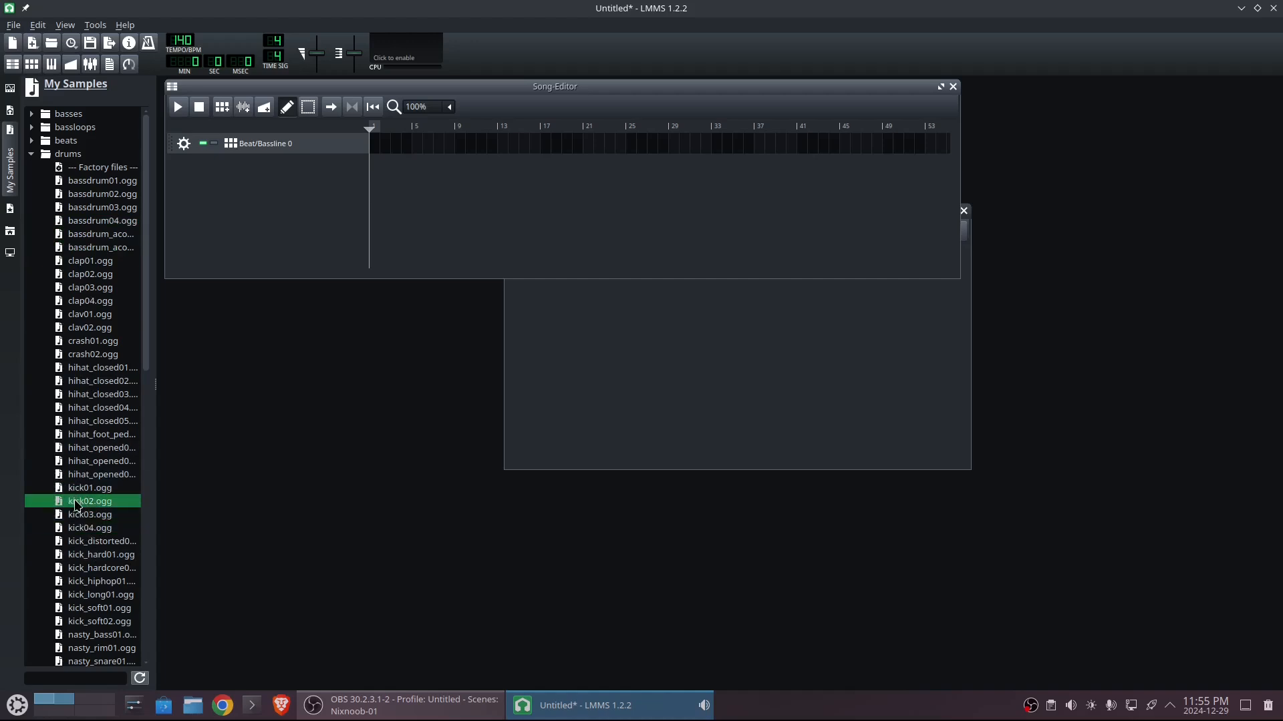
left_click_drag(75, 506, 261, 187)
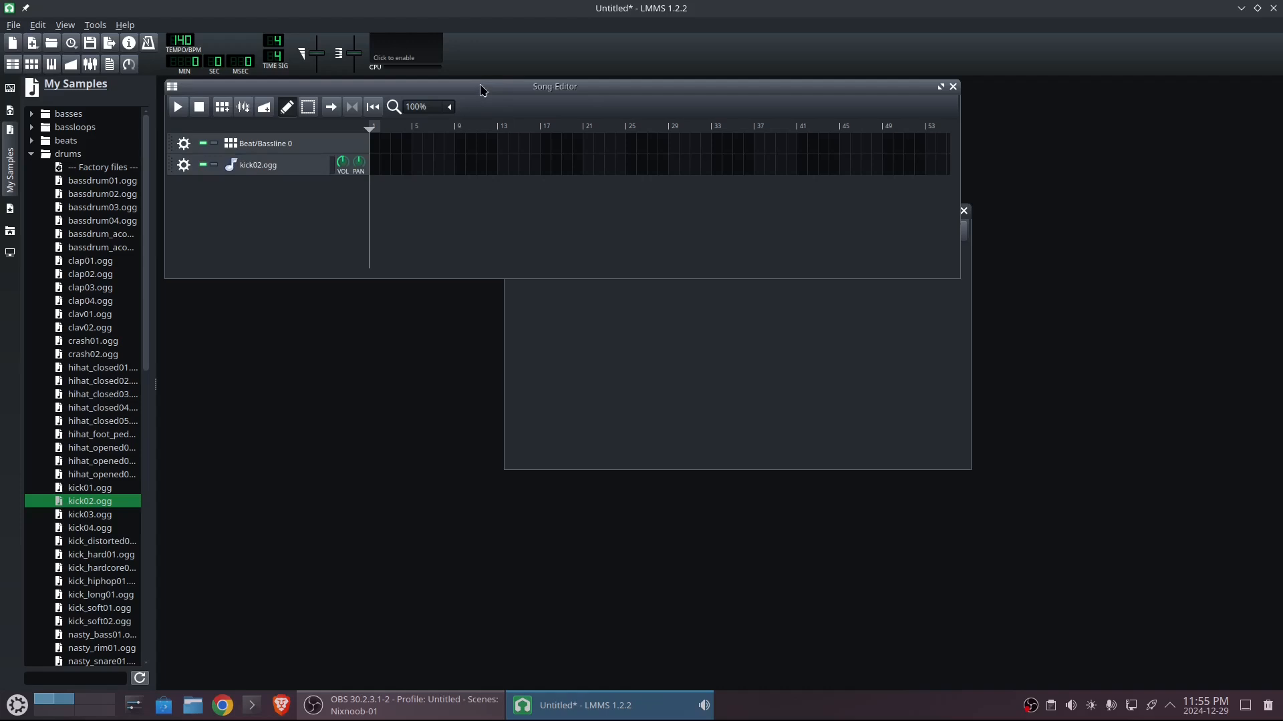
left_click(621, 392)
left_click(274, 167)
left_click(184, 166)
left_click(238, 201)
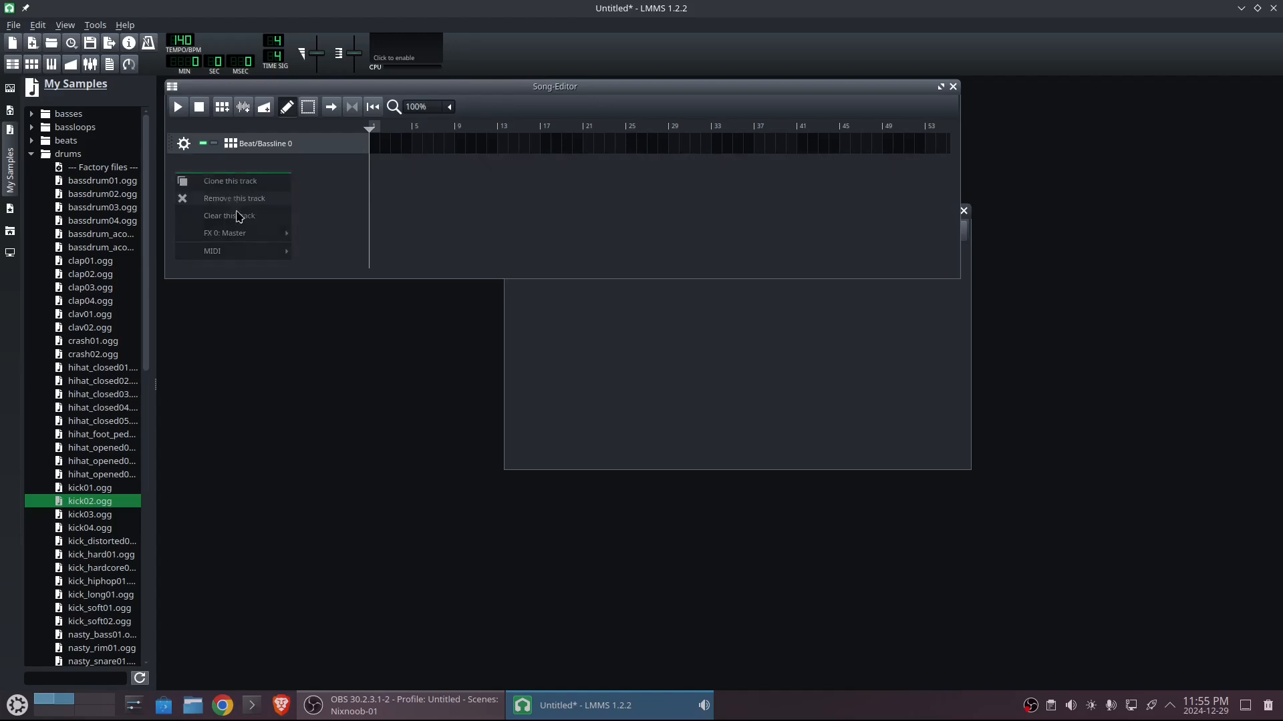
Add kick02.ogg to the Beat+Bassline Editor with steps 1, 5, 9 and 13 enabled, and play and stop the pattern
left_click(646, 407)
left_click_drag(82, 503, 527, 301)
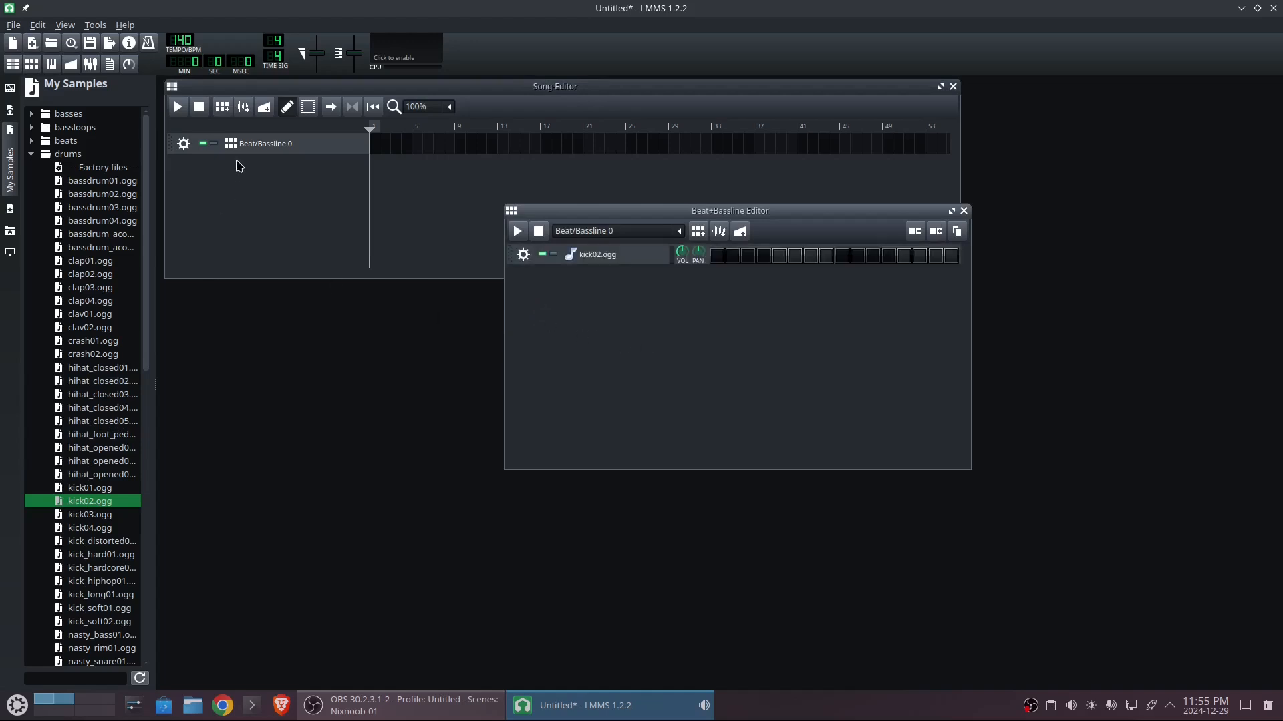
left_click(716, 257)
left_click(779, 257)
left_click(842, 257)
left_click(905, 257)
left_click(517, 231)
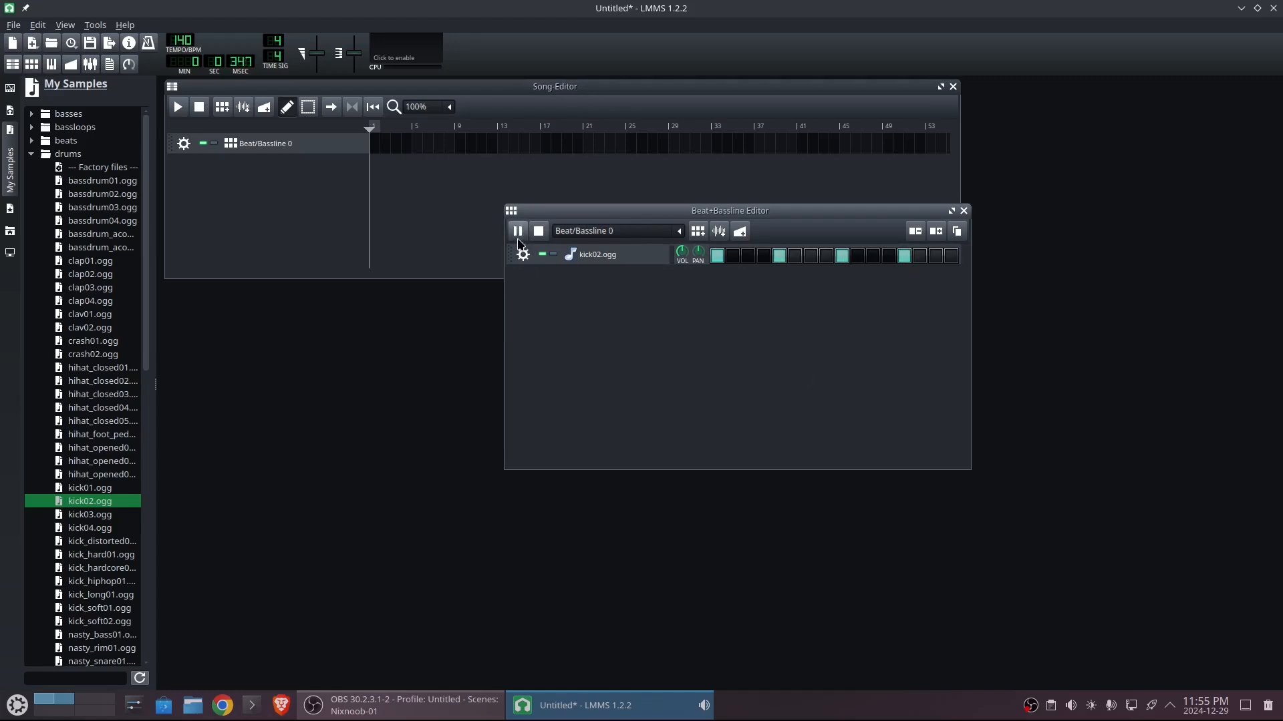
left_click(539, 232)
Disable steps 5 and 13 of the kick02.ogg track, and play and stop the pattern
left_click(781, 258)
left_click(906, 258)
left_click(517, 231)
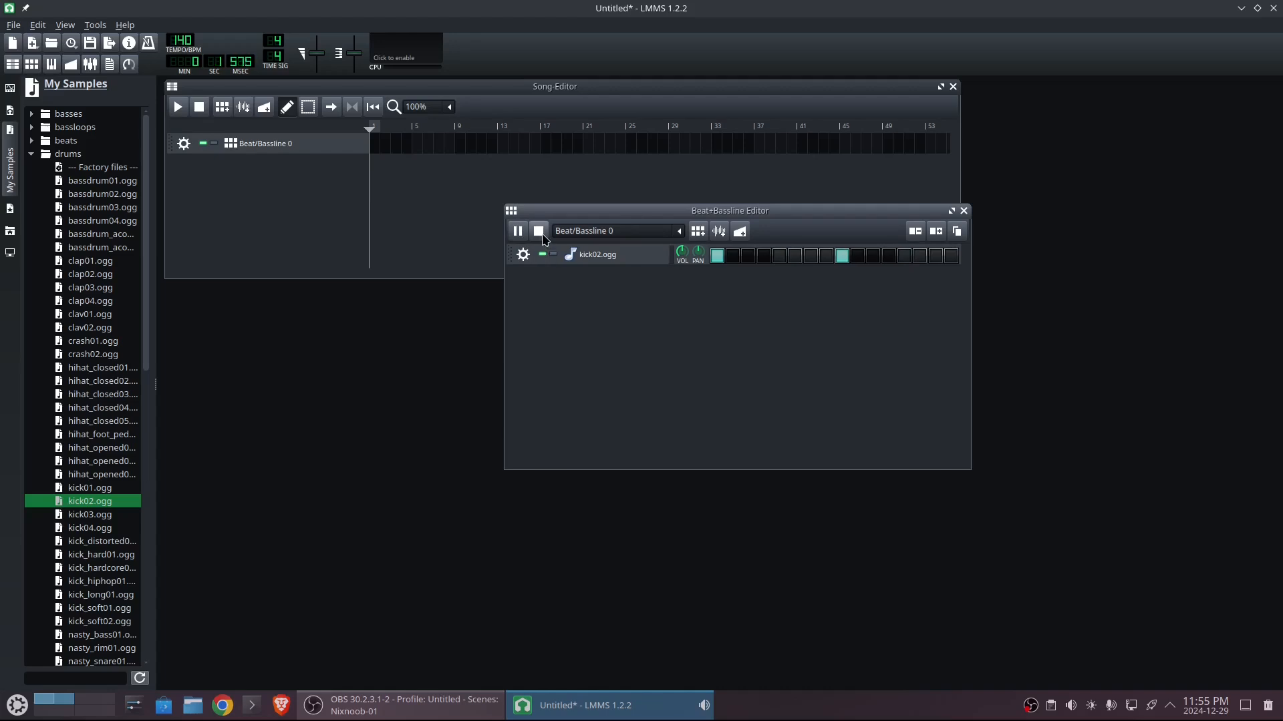
left_click(543, 237)
Try adding steps to the pattern and removing them again
left_click(936, 230)
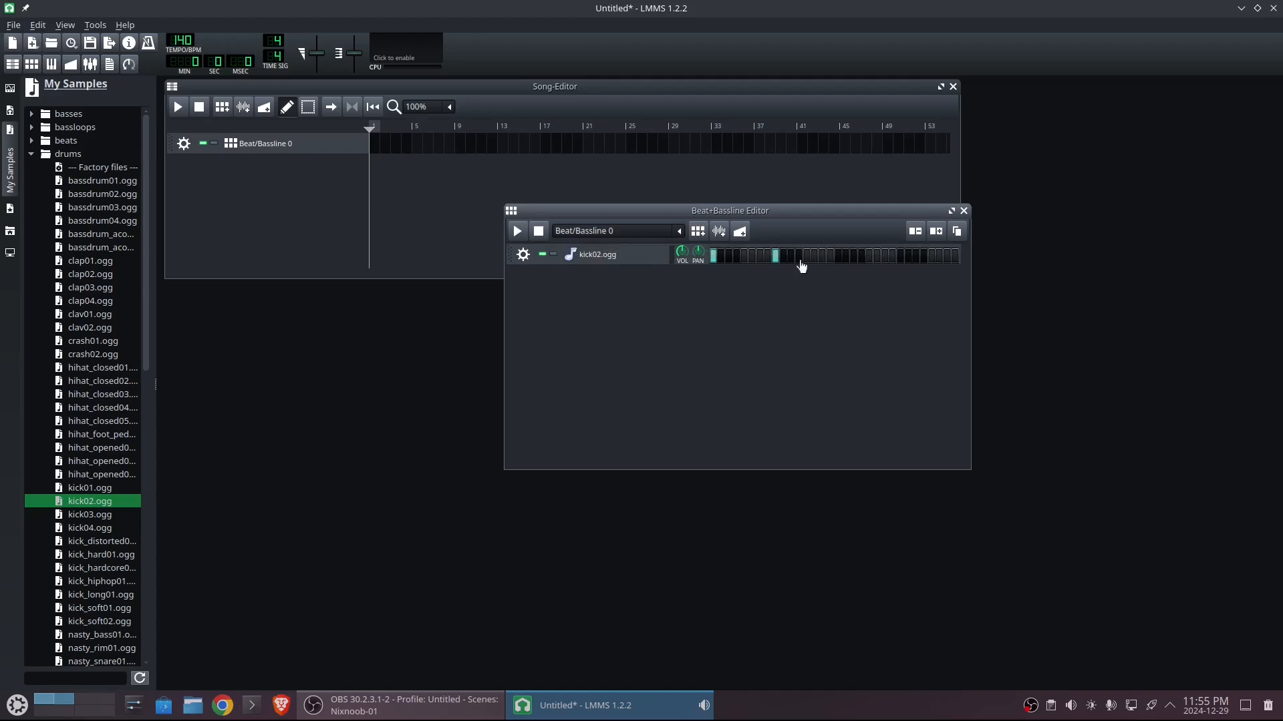
left_click(916, 231)
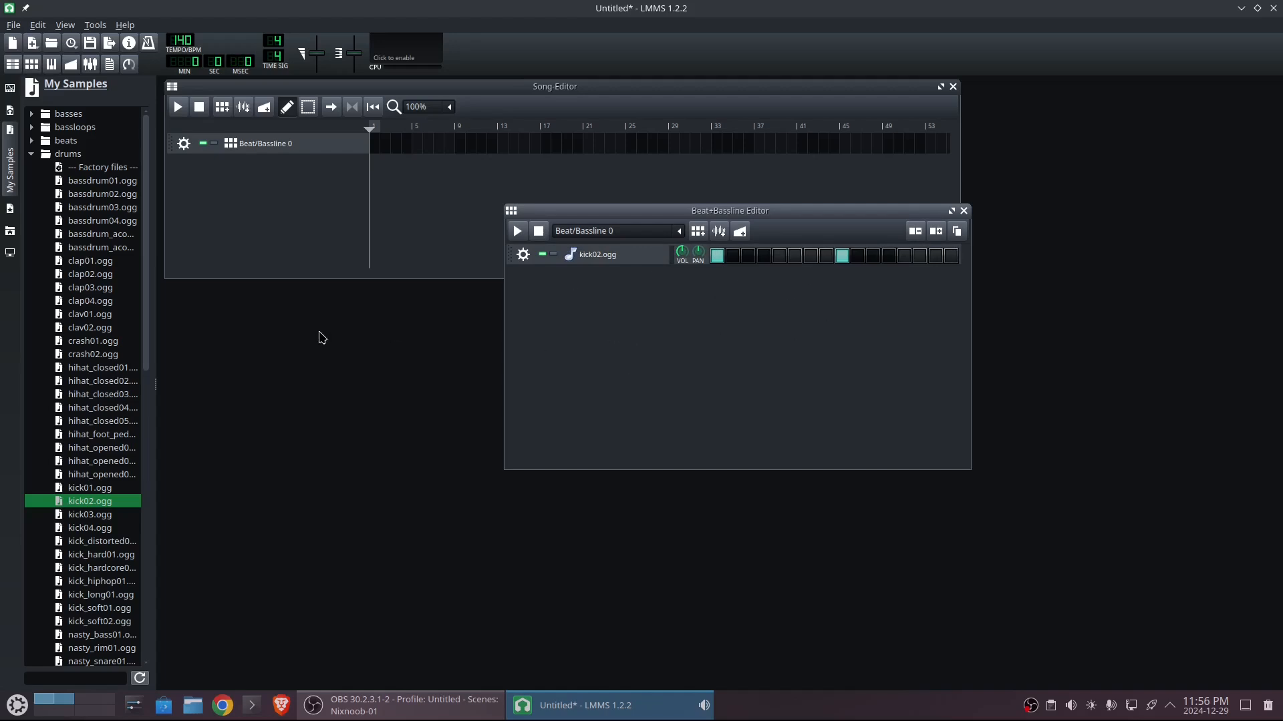
Preview the opened, foot-pedal and closed hi-hat samples in the drums folder, ending with hihat_closed01.ogg
scroll(152, 346, "down", 2)
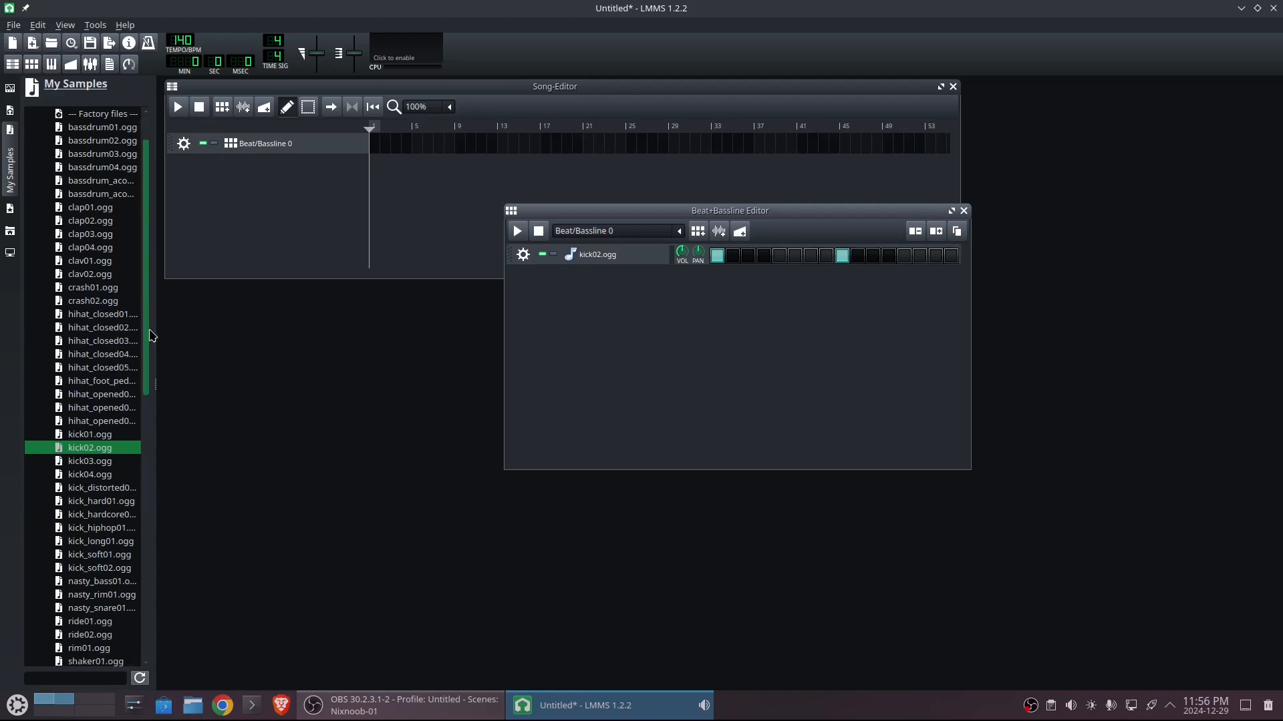
left_click(100, 394)
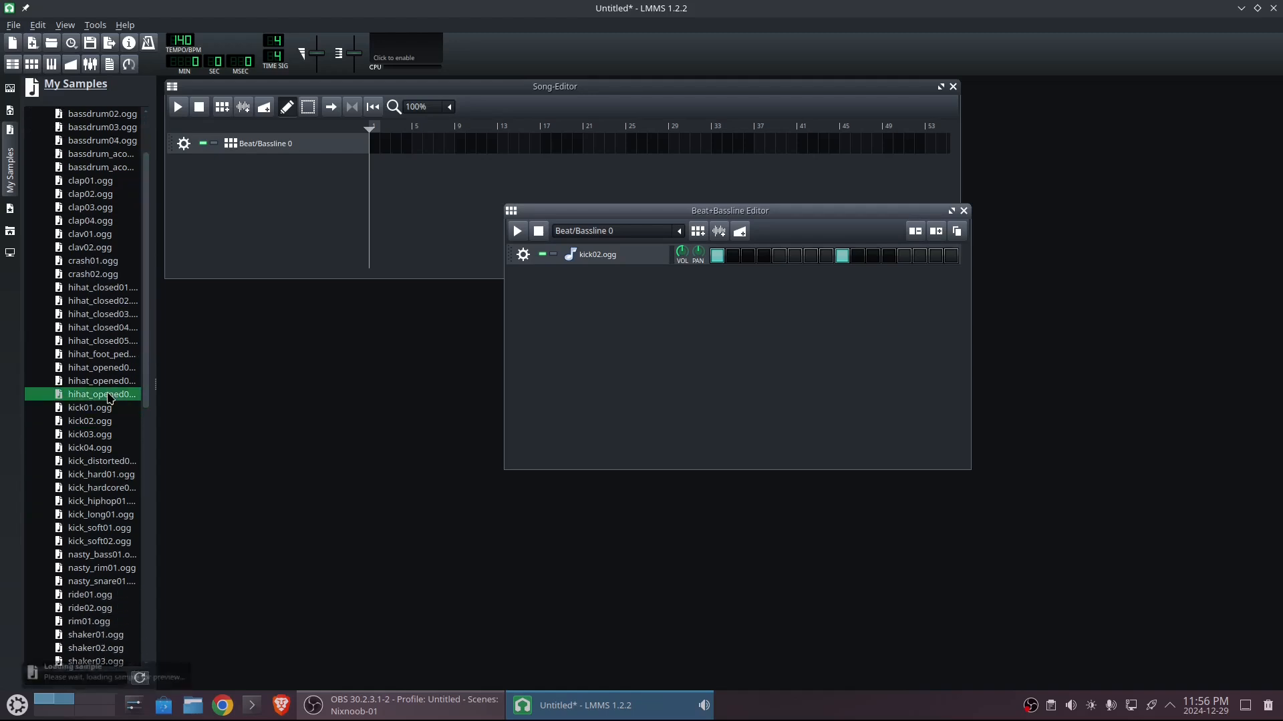
left_click(102, 381)
left_click(101, 368)
left_click(101, 354)
left_click(99, 343)
left_click(99, 331)
left_click(99, 317)
left_click(99, 331)
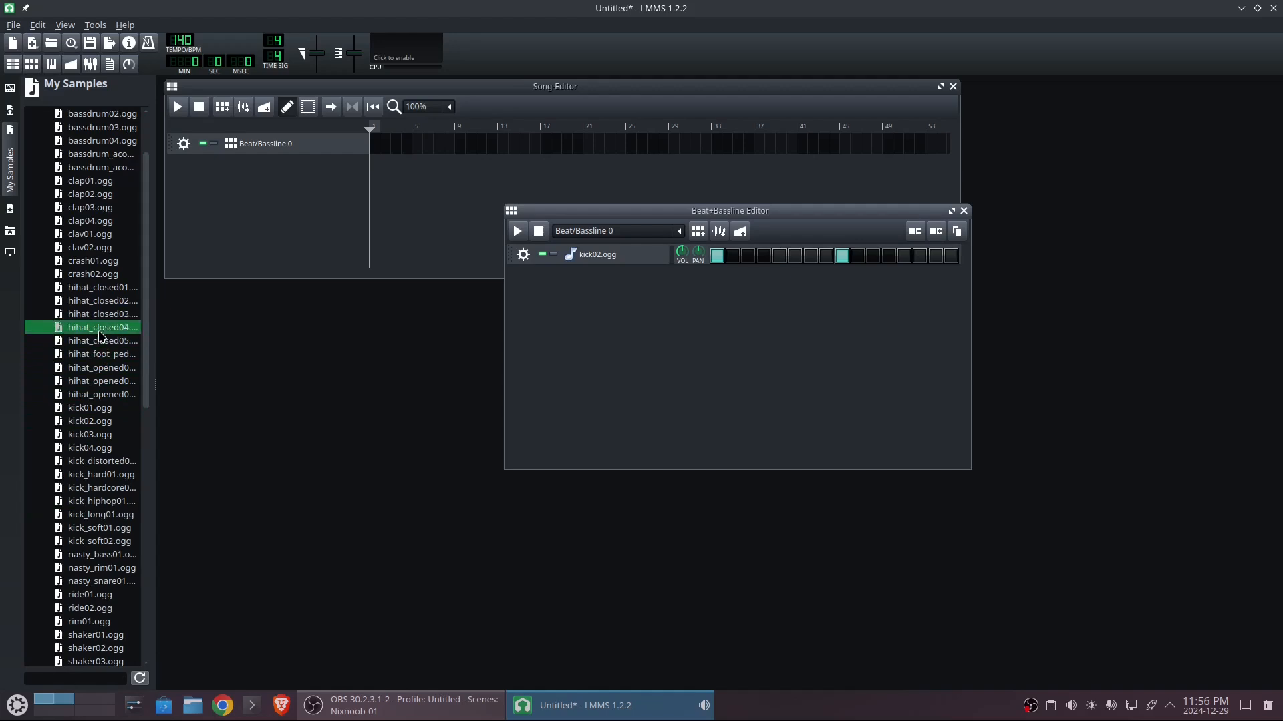
left_click(97, 302)
left_click(94, 289)
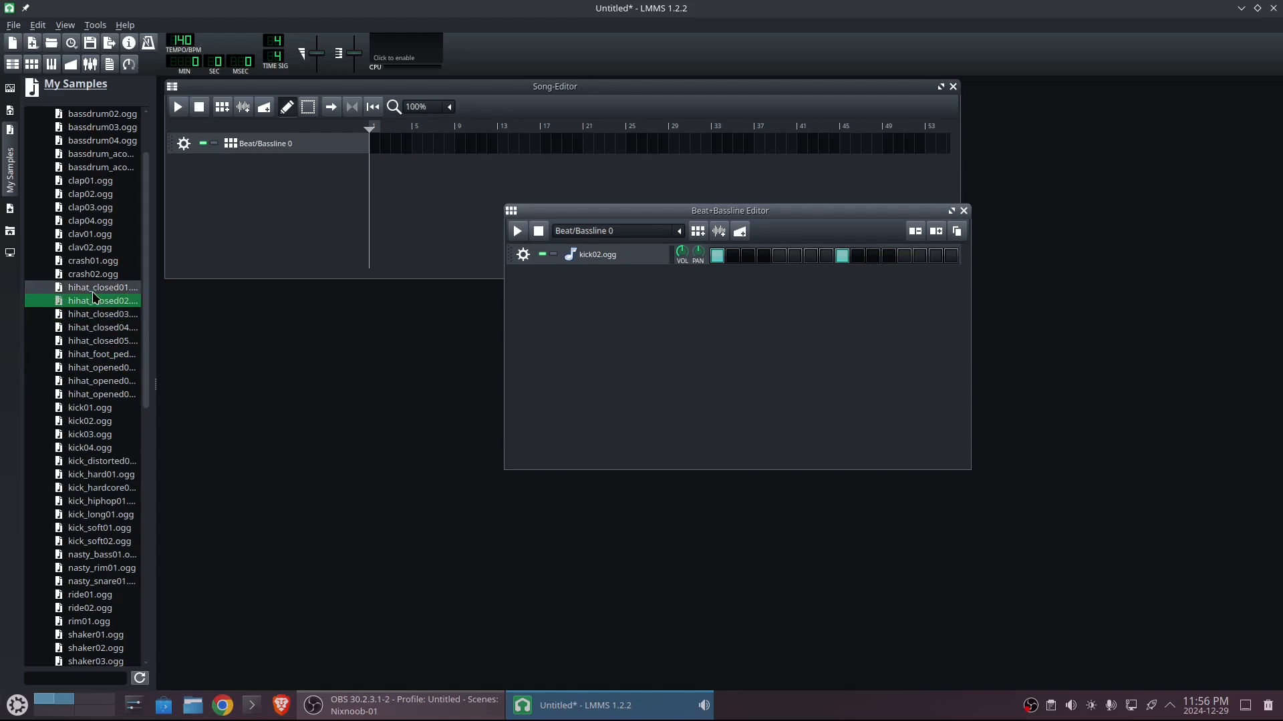
Add hihat_closed01.ogg as a second track of the pattern and enable every odd step from 1 to 15
left_click_drag(94, 298, 730, 292)
left_click(719, 281)
left_click(748, 280)
left_click(779, 280)
left_click(811, 281)
left_click(843, 280)
left_click(873, 280)
left_click(906, 281)
left_click(935, 281)
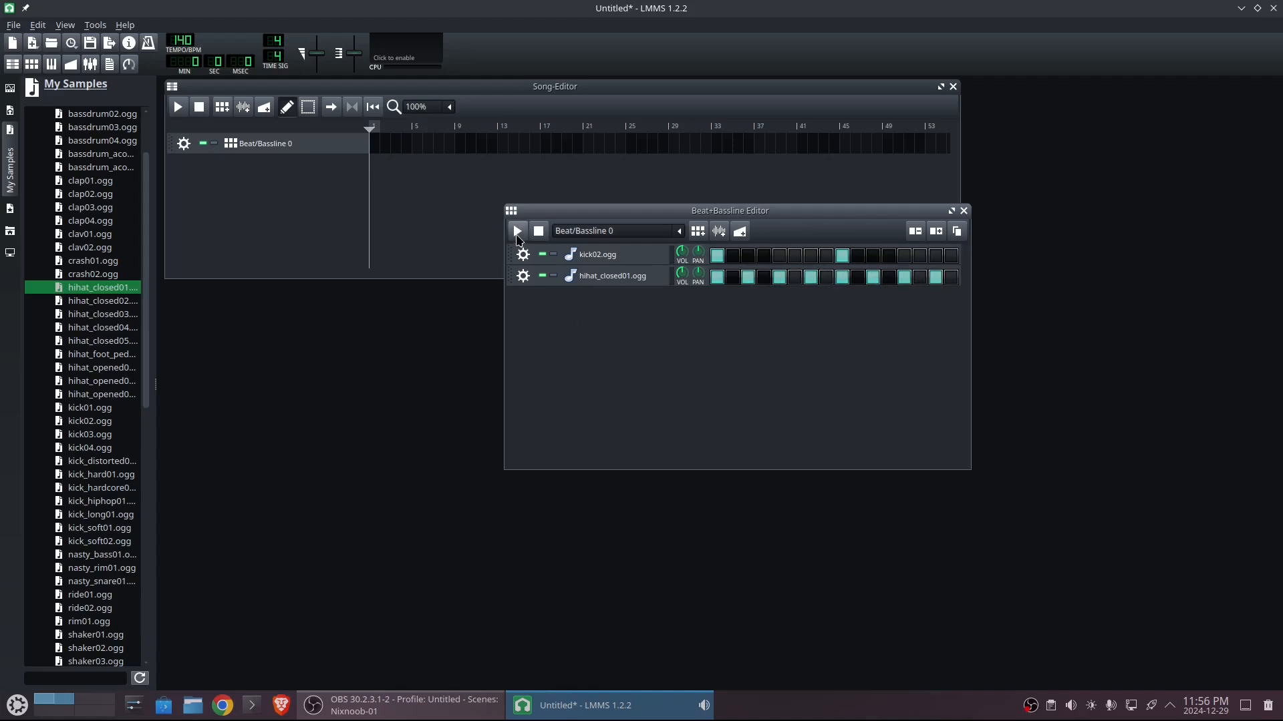
Play the pattern and additionally enable steps 6 and 16 of the hihat_closed01.ogg track
left_click(517, 233)
left_click(794, 278)
left_click(810, 277)
left_click(794, 276)
left_click(950, 277)
left_click(798, 278)
Preview the snare samples snare01.ogg to snare05.ogg in the drums folder
scroll(110, 461, "down", 5)
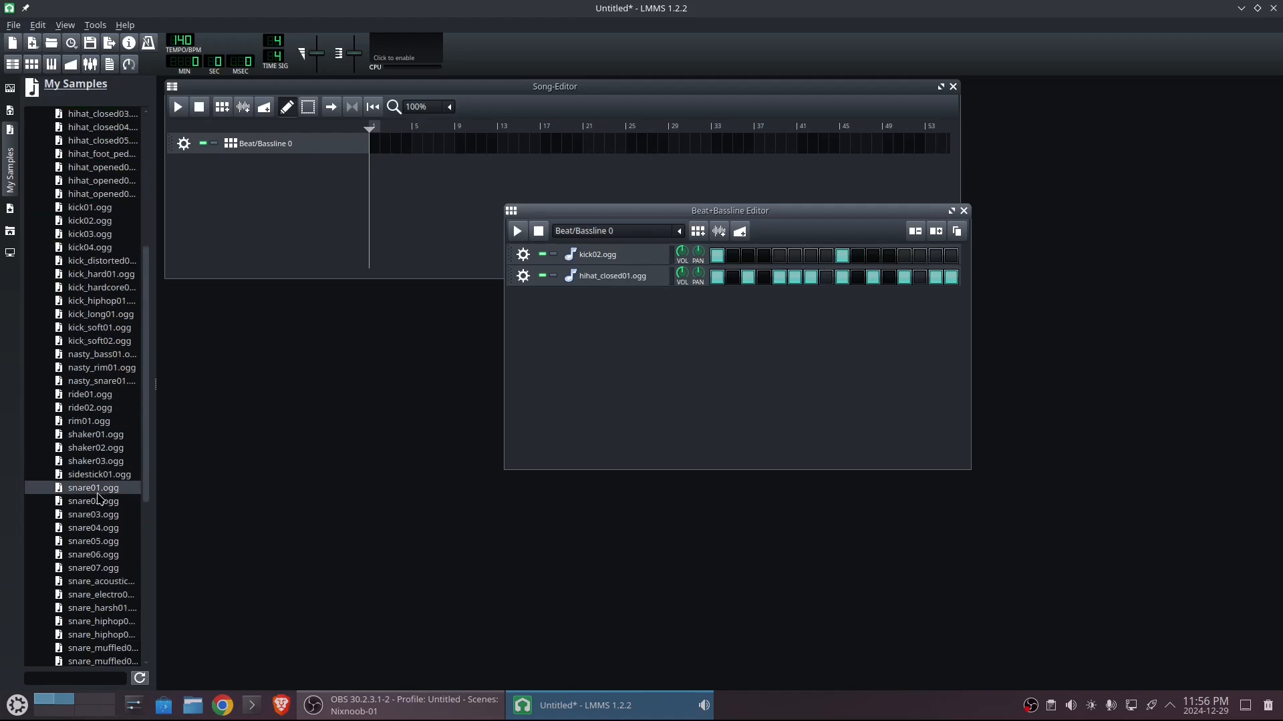
left_click(91, 490)
left_click(90, 505)
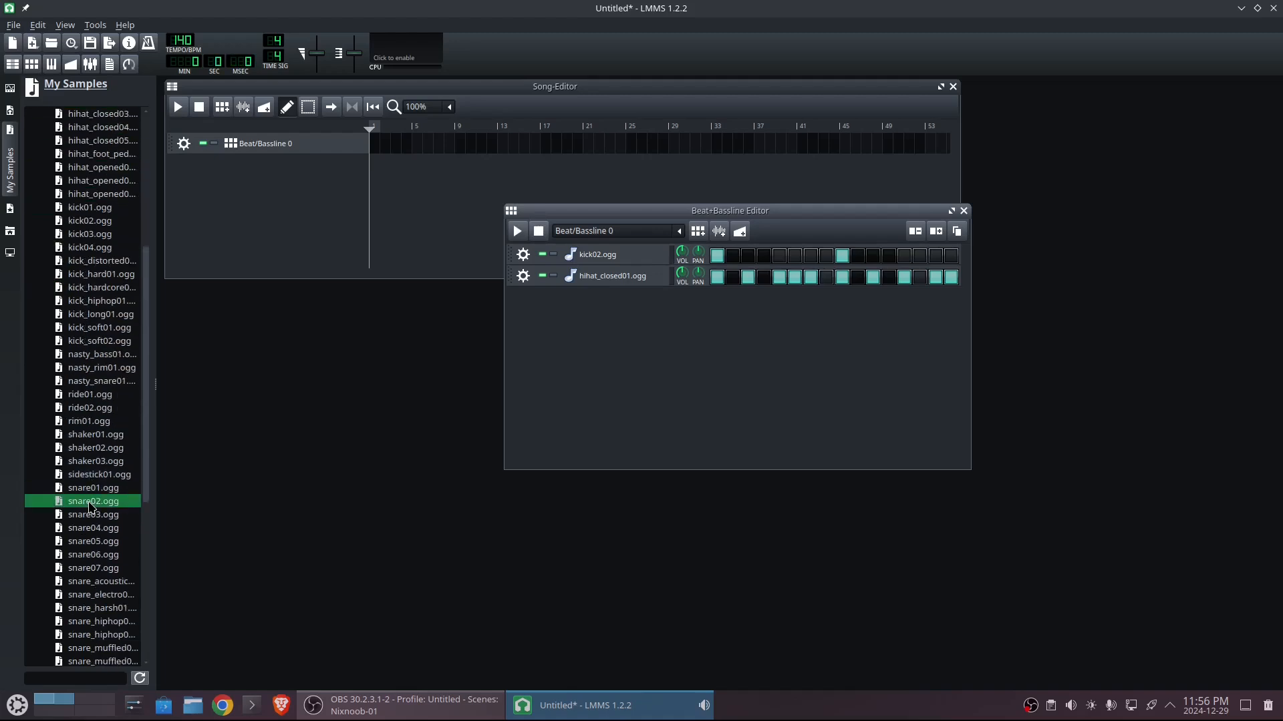
left_click(92, 516)
left_click(94, 530)
left_click(92, 541)
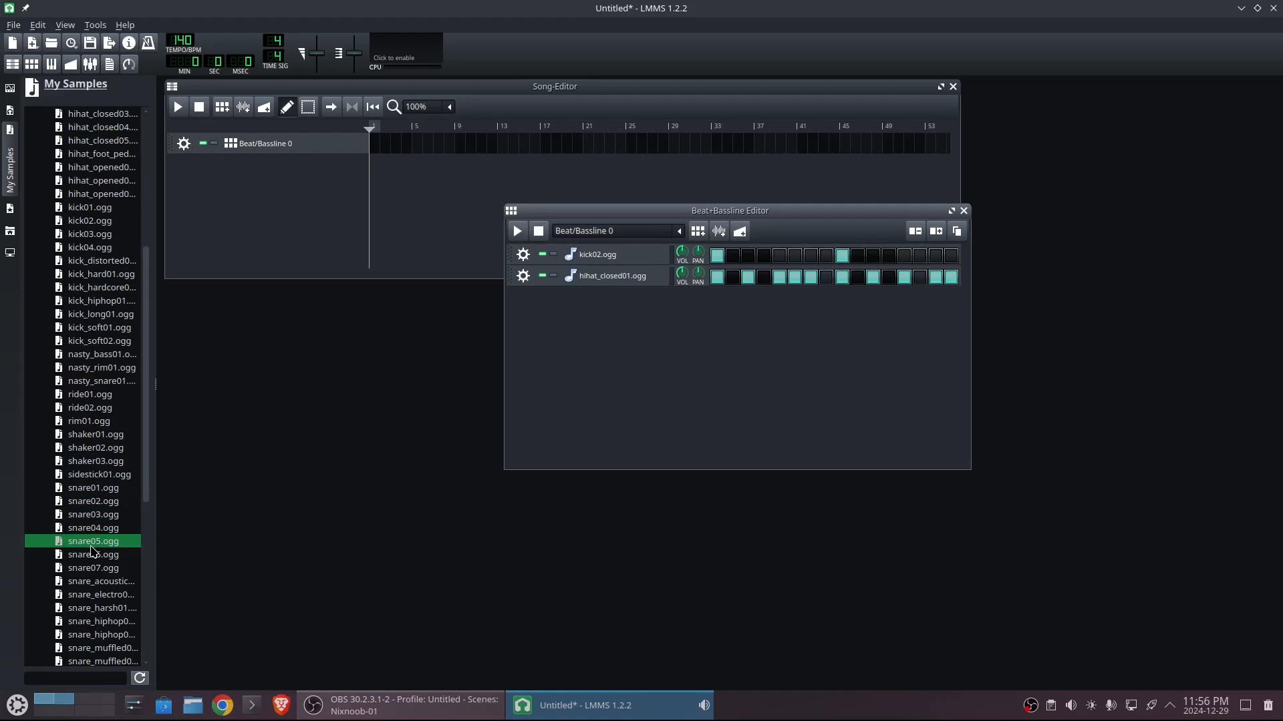
Add snare05.ogg as a third track of the pattern with steps 5 and 13 enabled, and play and stop it
left_click_drag(92, 541, 698, 351)
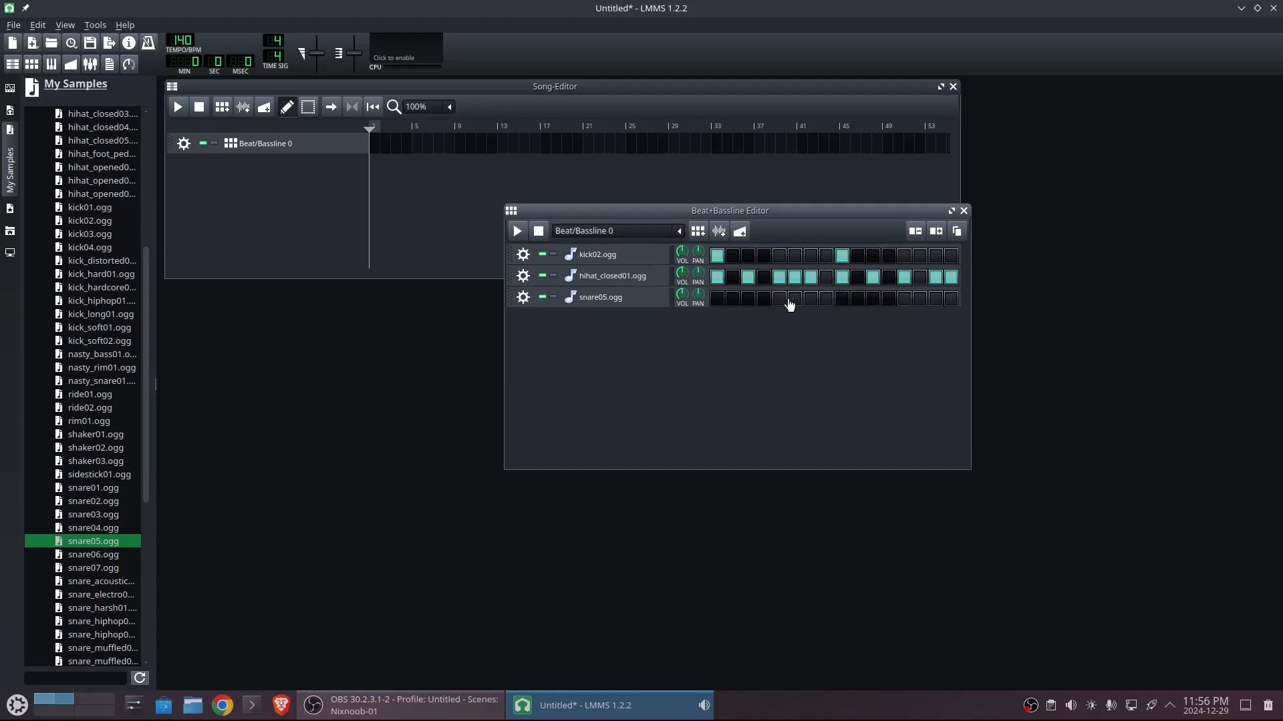
left_click(904, 299)
left_click(518, 232)
left_click(543, 234)
Close the Beat+Bassline Editor and fill bars 1 to 4 of the Beat/Bassline 0 song track, playing the result
left_click_drag(732, 210, 940, 204)
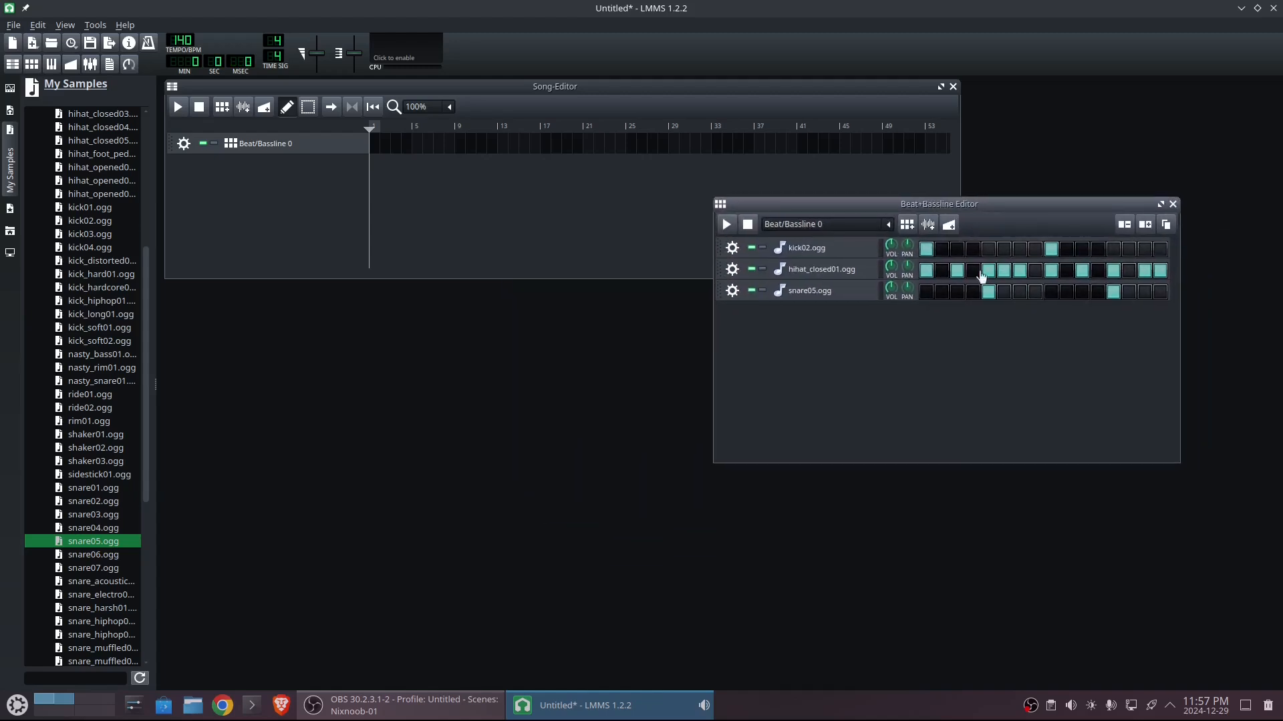
left_click(1173, 205)
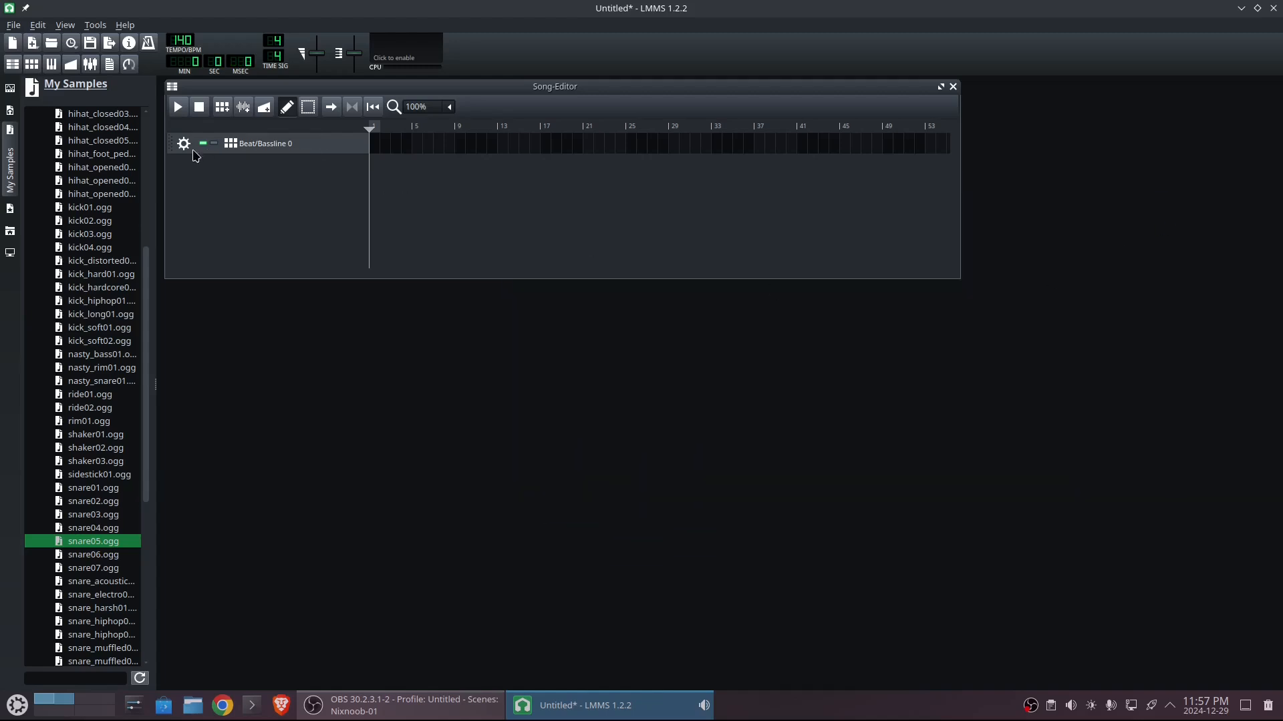
left_click(382, 147)
left_click(376, 147)
left_click(395, 149)
left_click(408, 148)
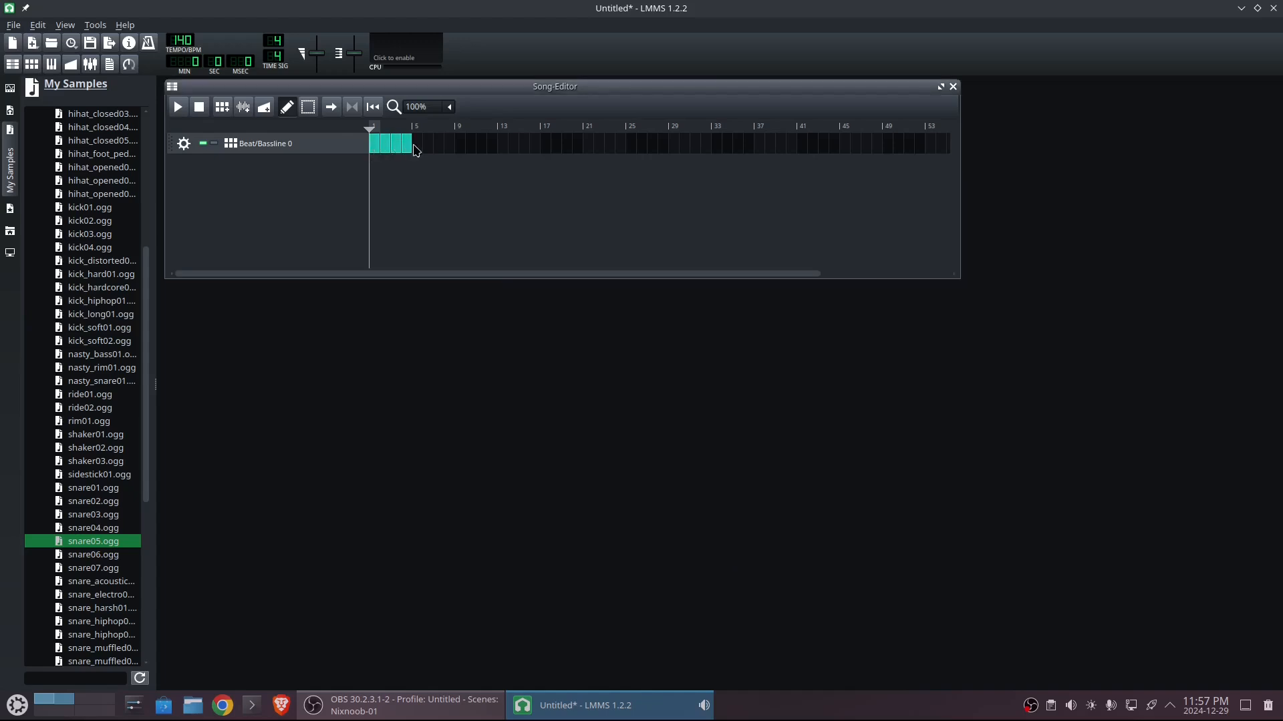
left_click(177, 115)
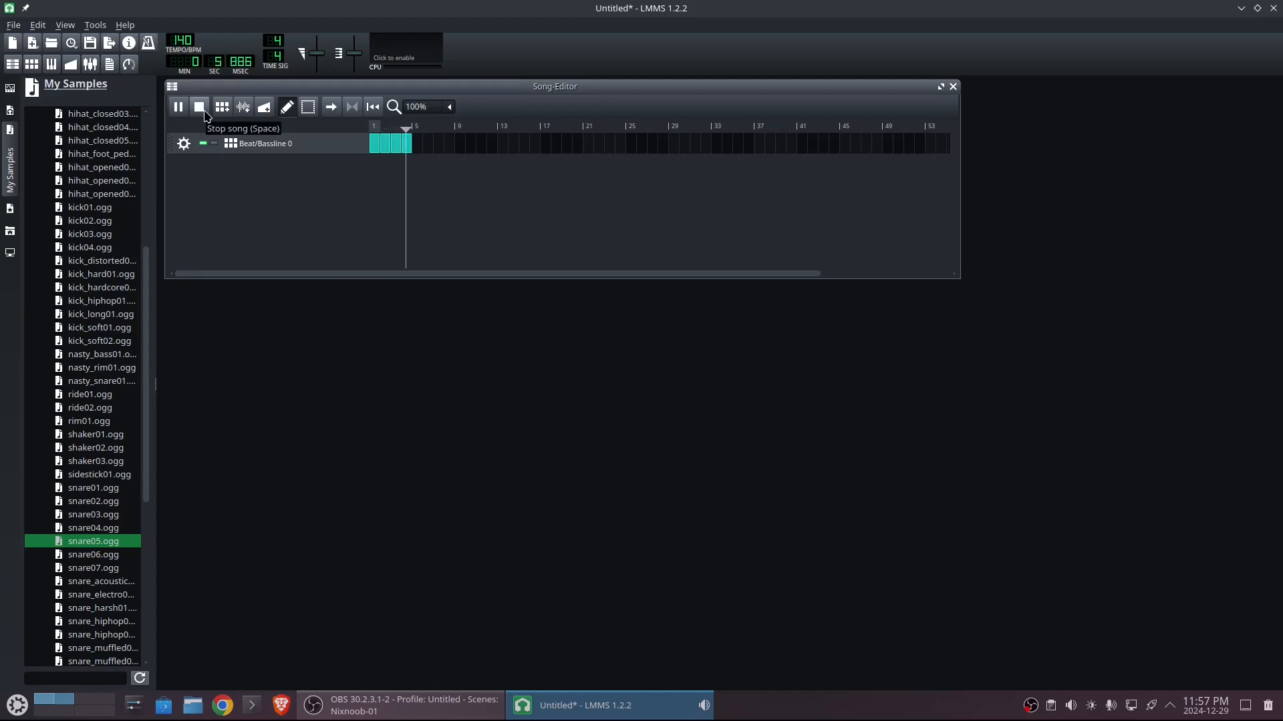
left_click(199, 109)
Clone the Beat/Bassline 0 track in the Song-Editor
double_click(260, 144)
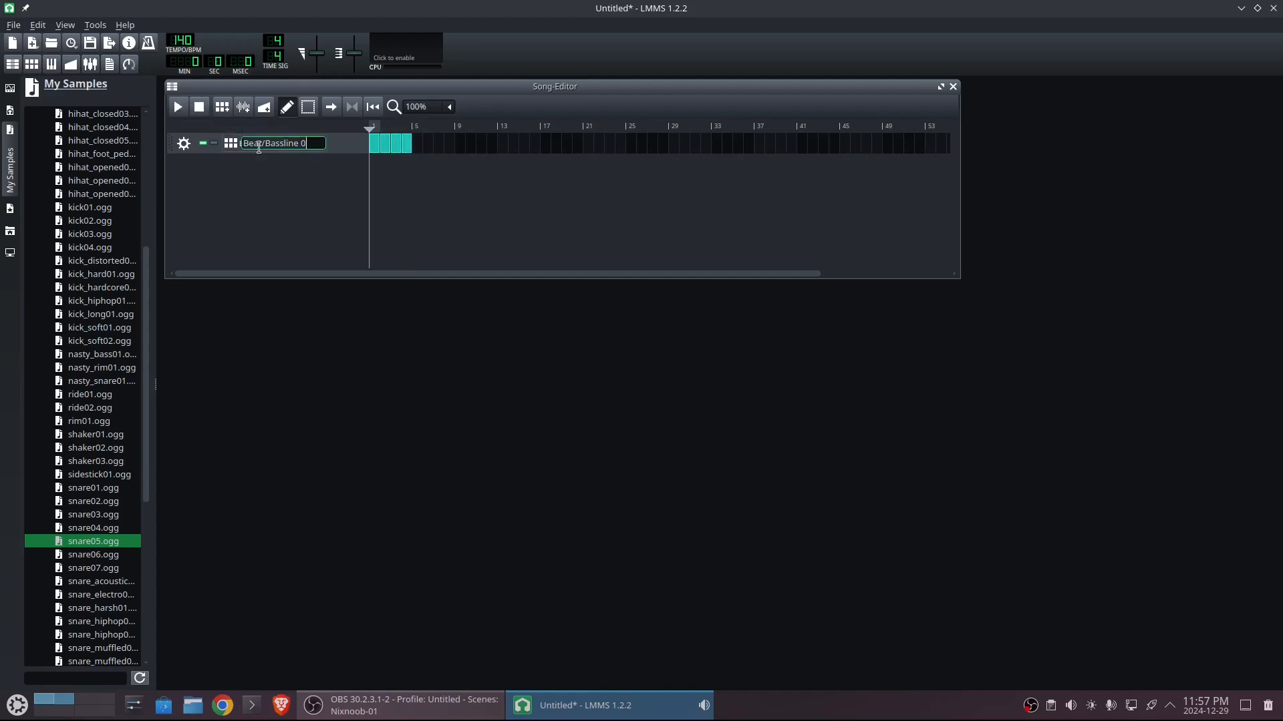
left_click(183, 144)
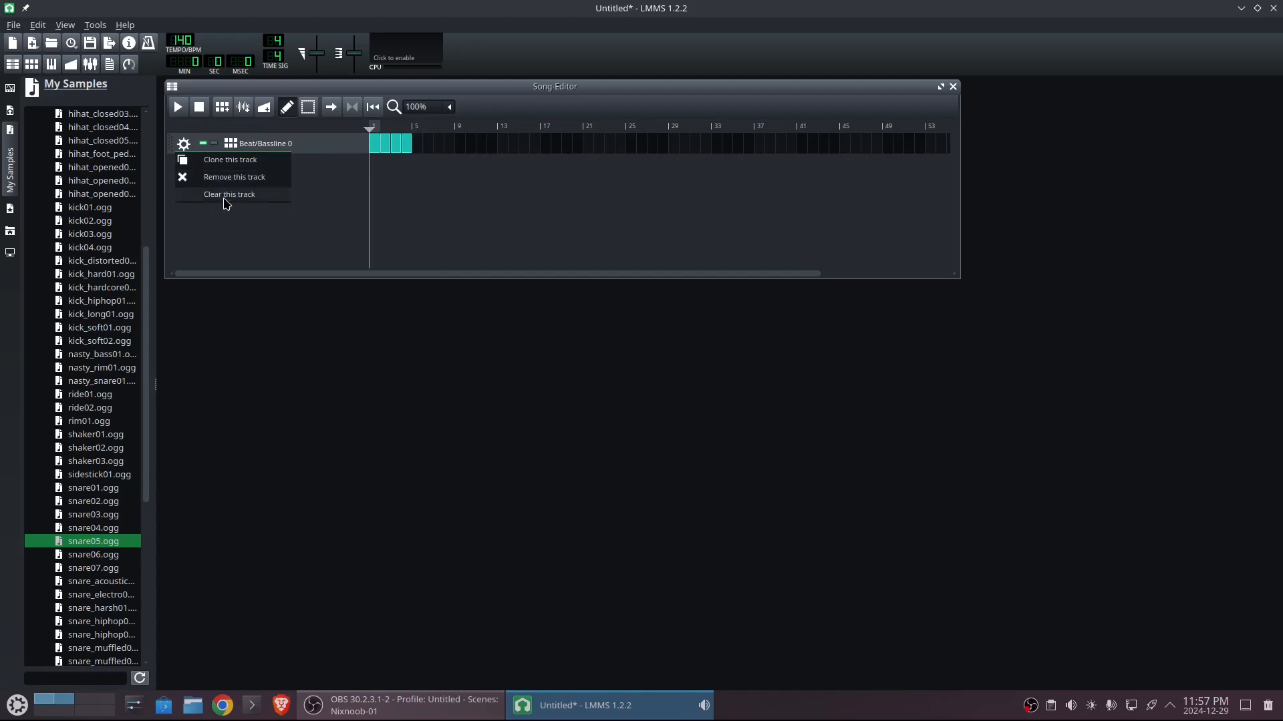
left_click(216, 164)
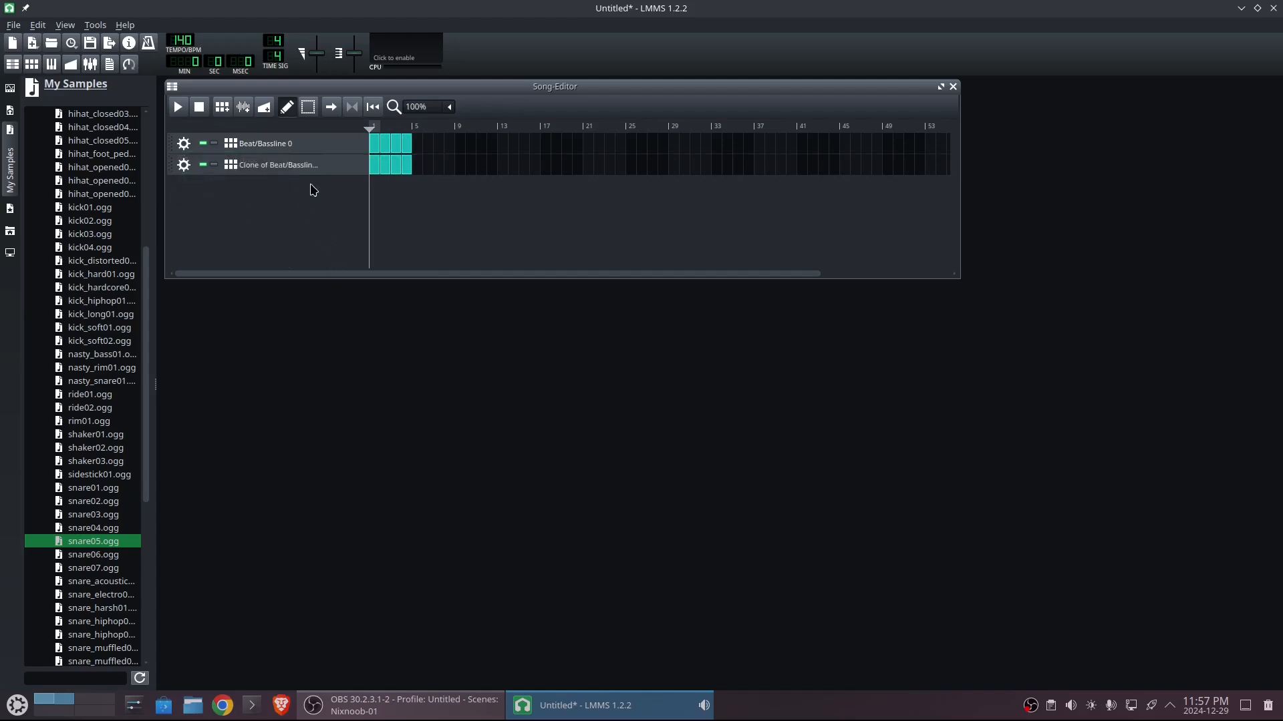
Clear bars 1 to 4 of the cloned Beat/Bassline track, fill its bars 5 to 8 instead, and enable the loop points
right_click(374, 171)
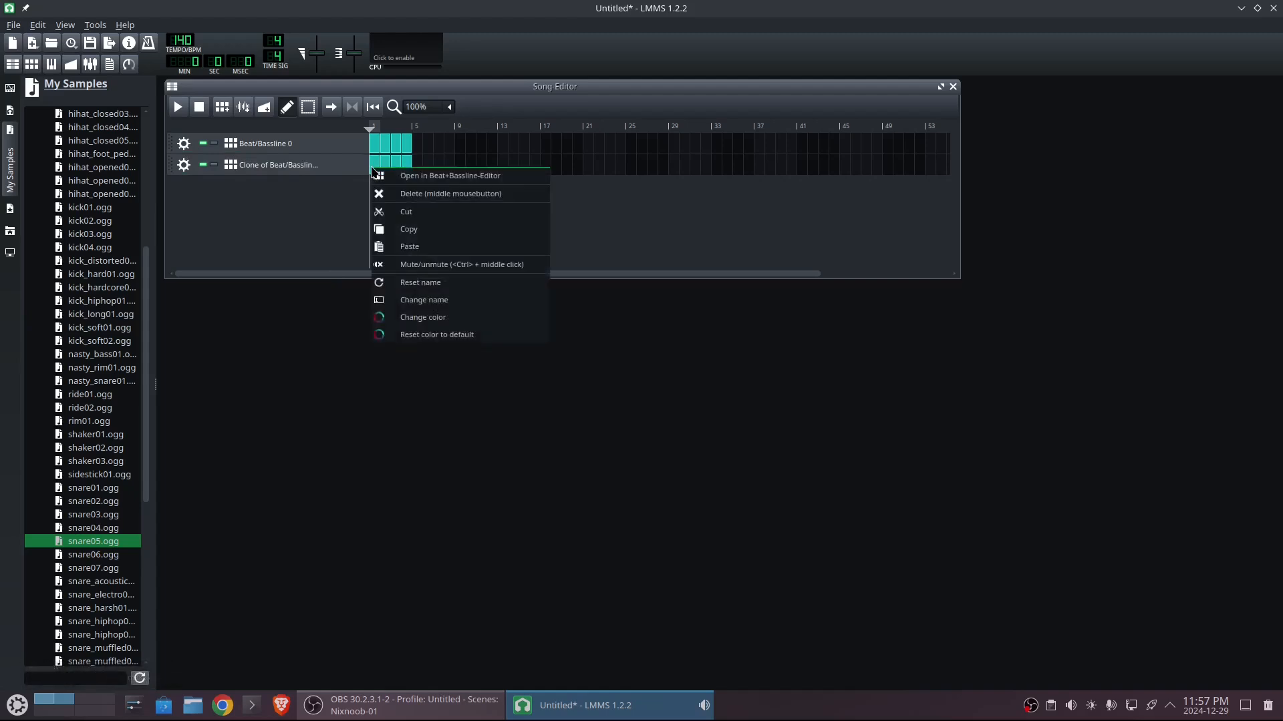
left_click(376, 161)
middle_click(376, 161)
middle_click(389, 163)
middle_click(397, 163)
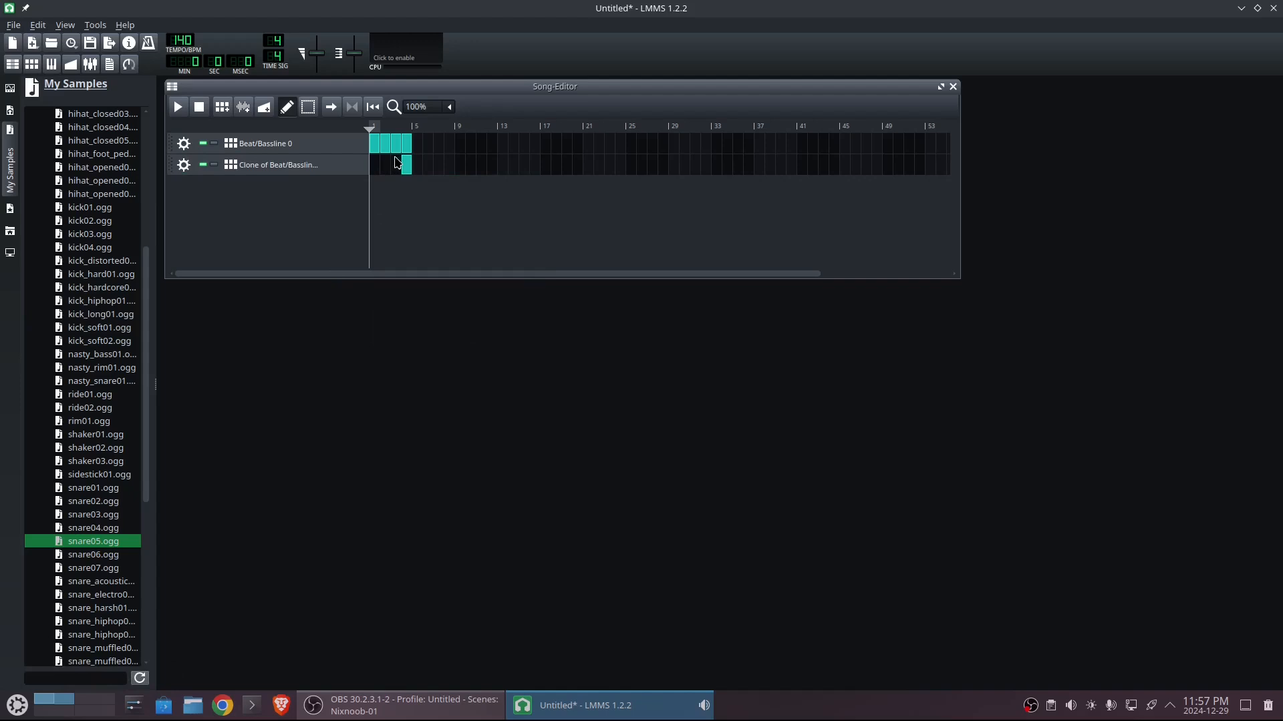
middle_click(407, 165)
left_click(418, 165)
left_click_drag(430, 171, 455, 171)
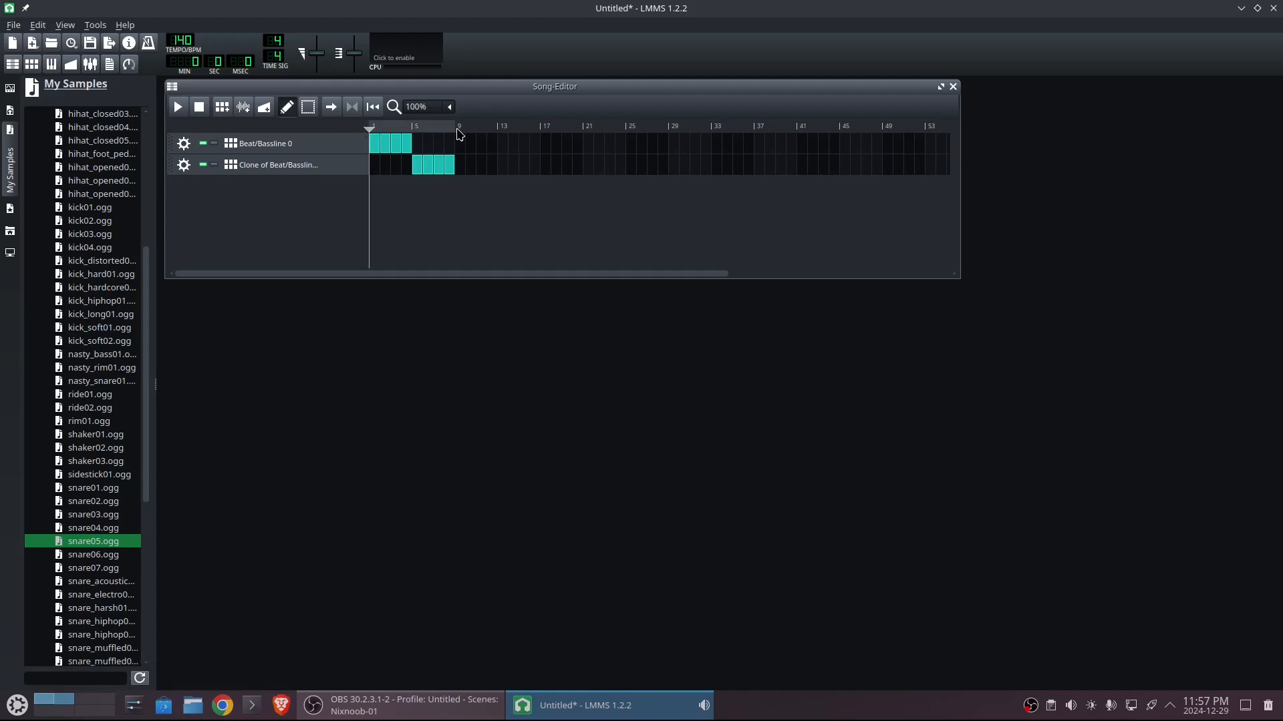
left_click(351, 108)
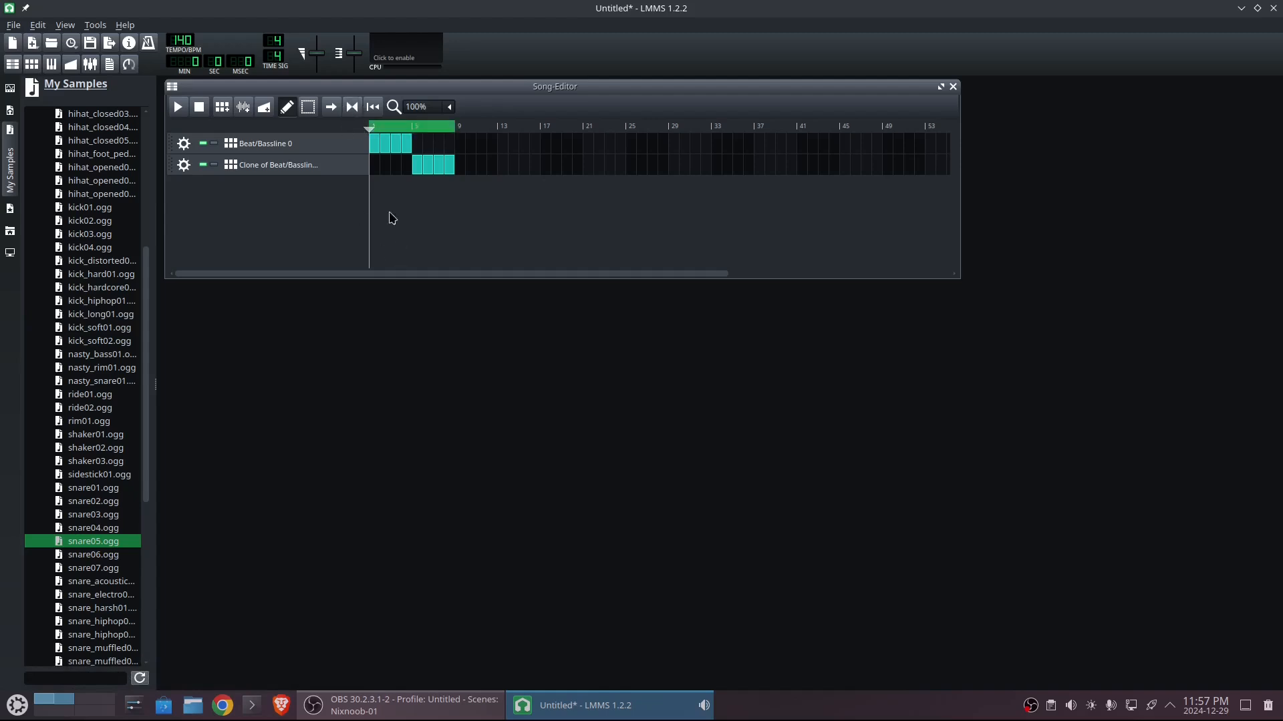
Edit the cloned pattern to leave kick02.ogg on step 1 and hihat_closed01.ogg on the odd steps, and play and stop the song
double_click(413, 170)
left_click(1004, 271)
left_click(1160, 271)
left_click(1050, 249)
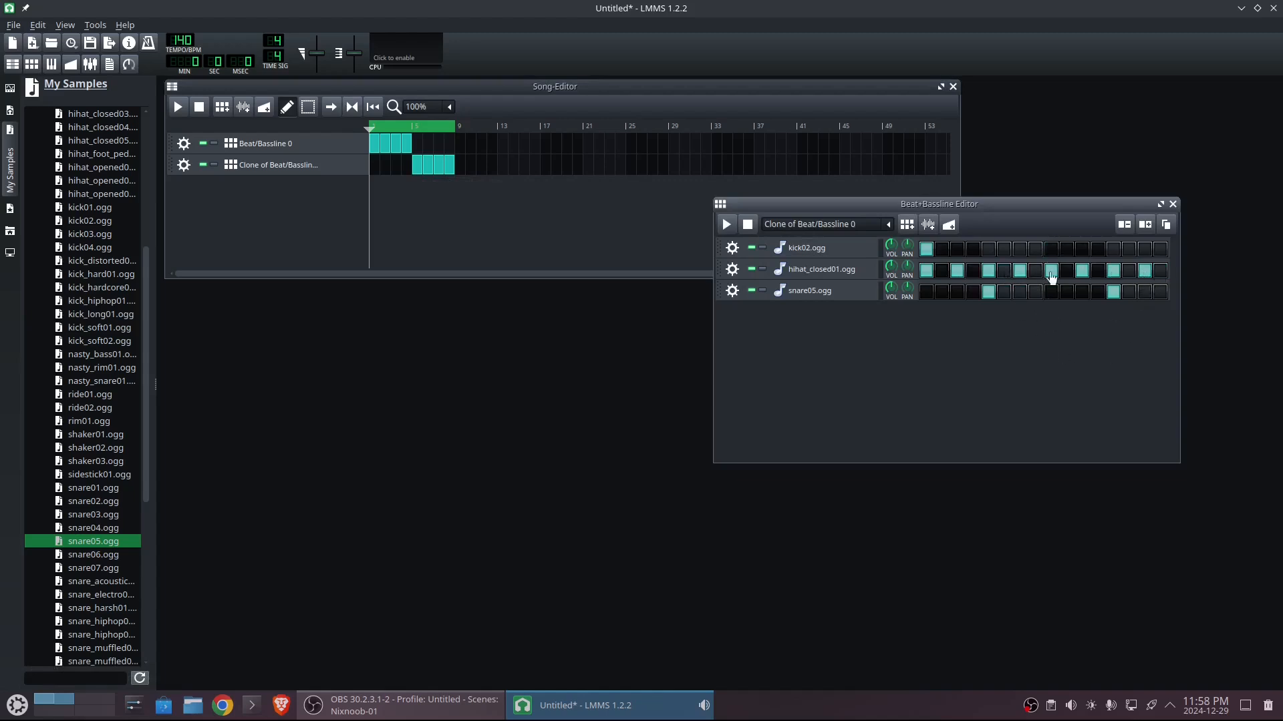
left_click(1172, 203)
left_click(175, 107)
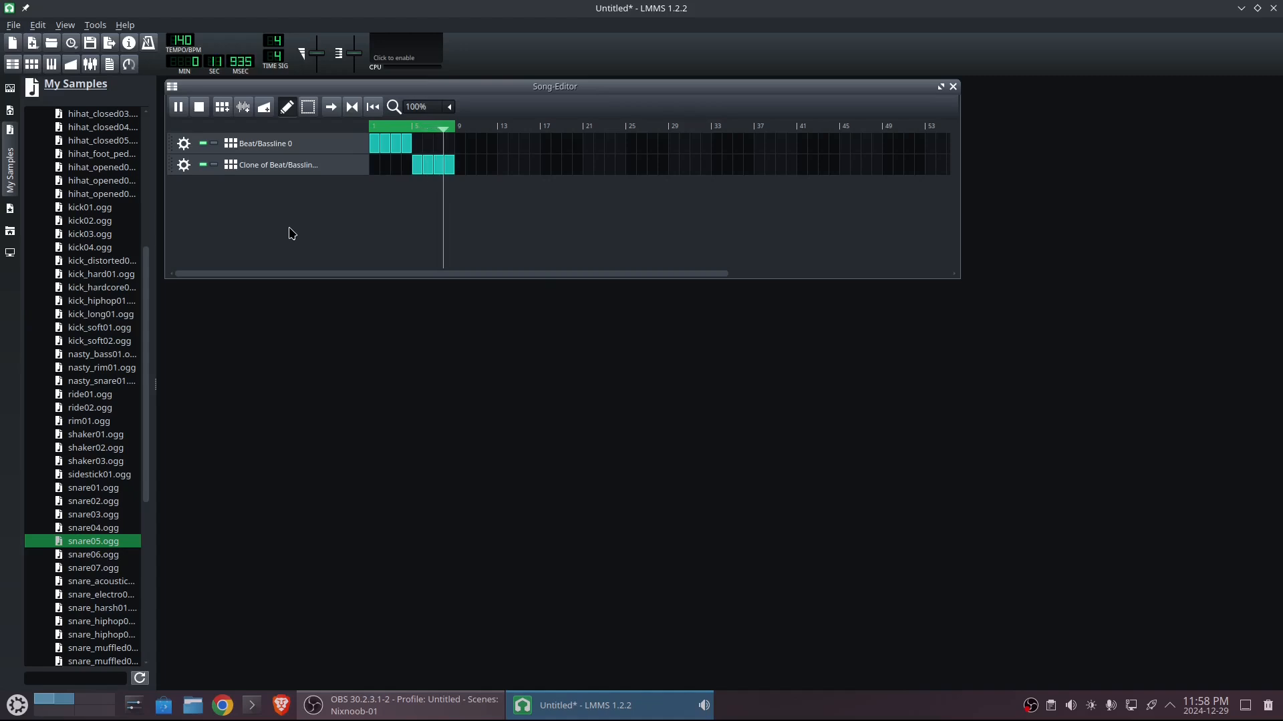
left_click(198, 114)
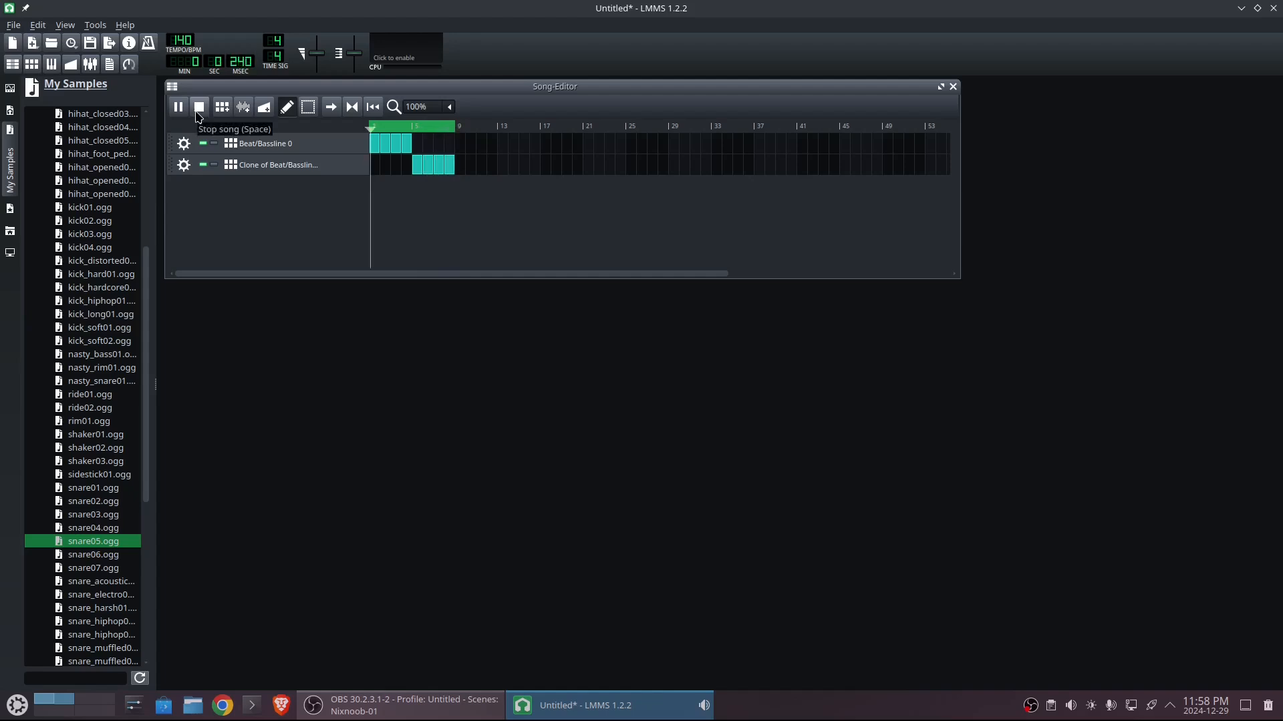
Enable snare05.ogg on steps 5, 6, 13 and 14 in the cloned pattern, and play the song from near bar 4
double_click(422, 177)
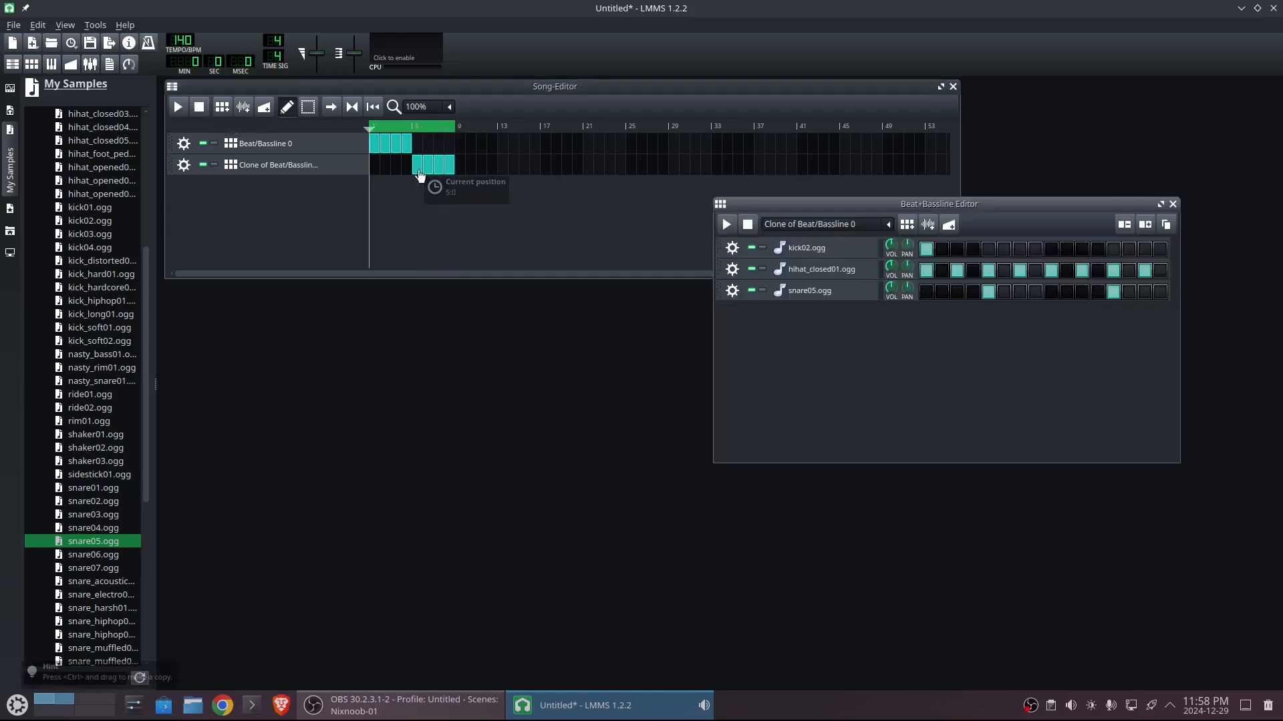
left_click(1020, 294)
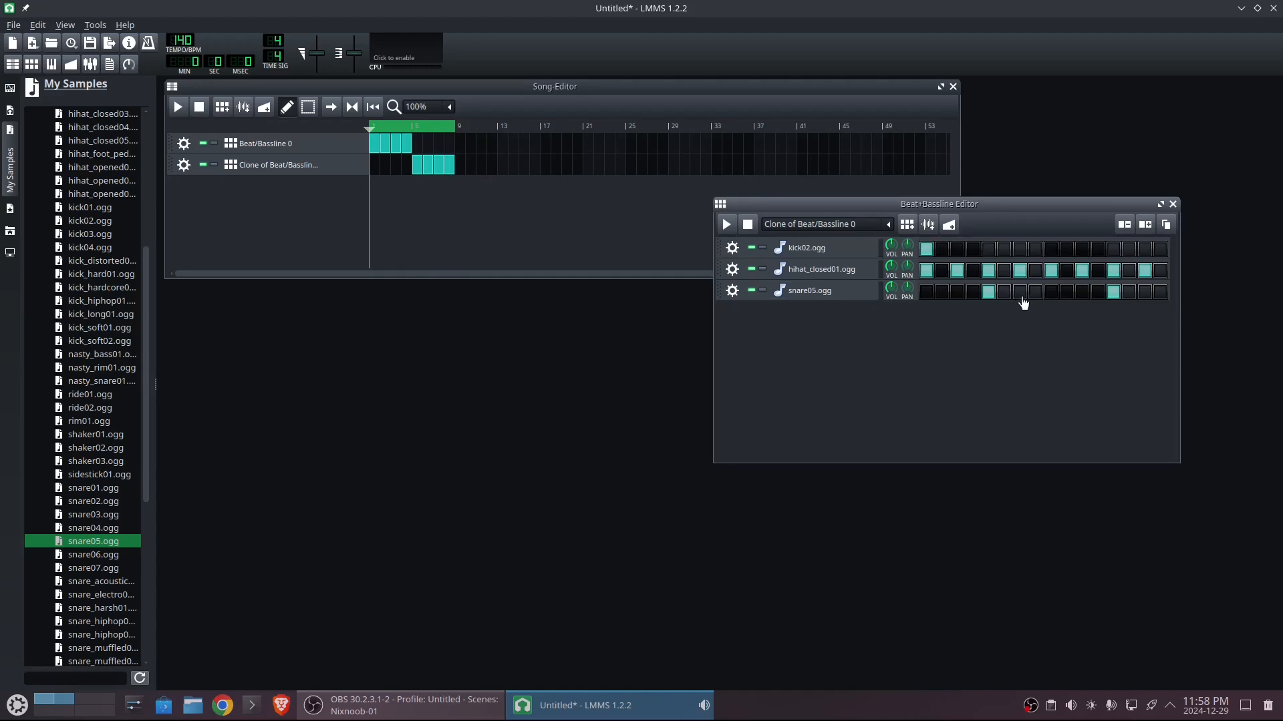
left_click(1144, 292)
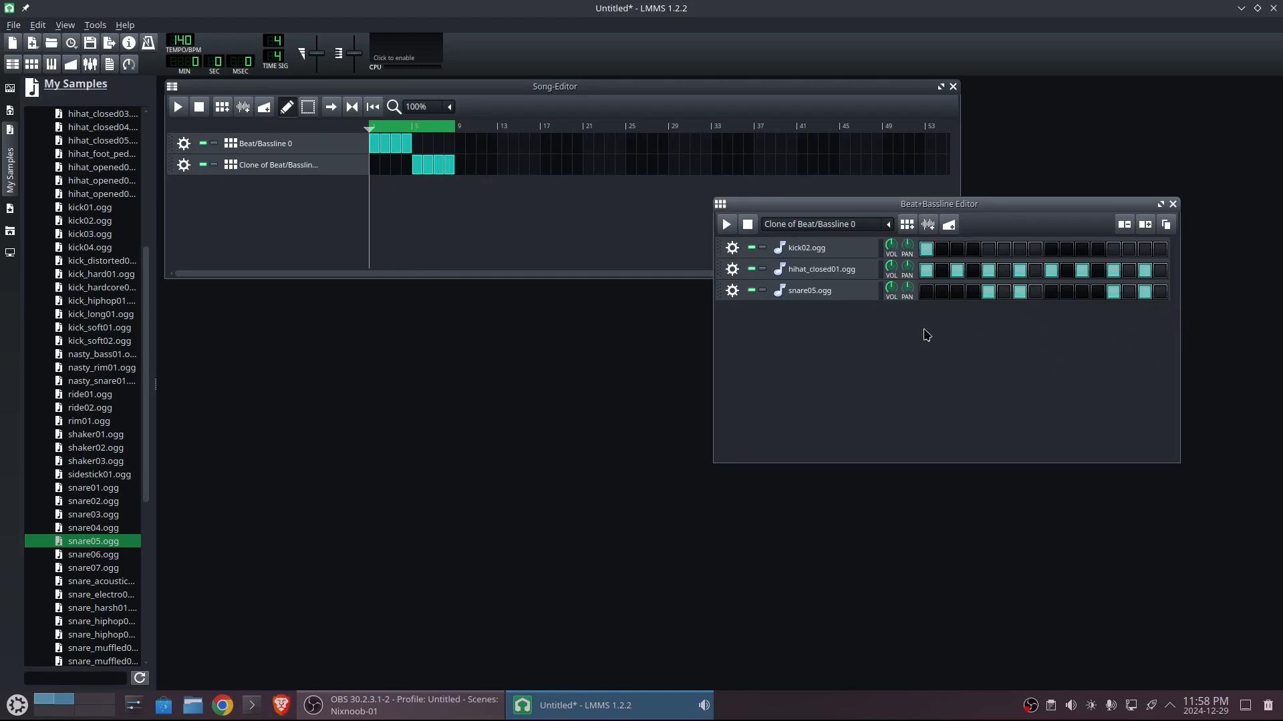
left_click(1004, 292)
left_click(1020, 292)
left_click(1144, 292)
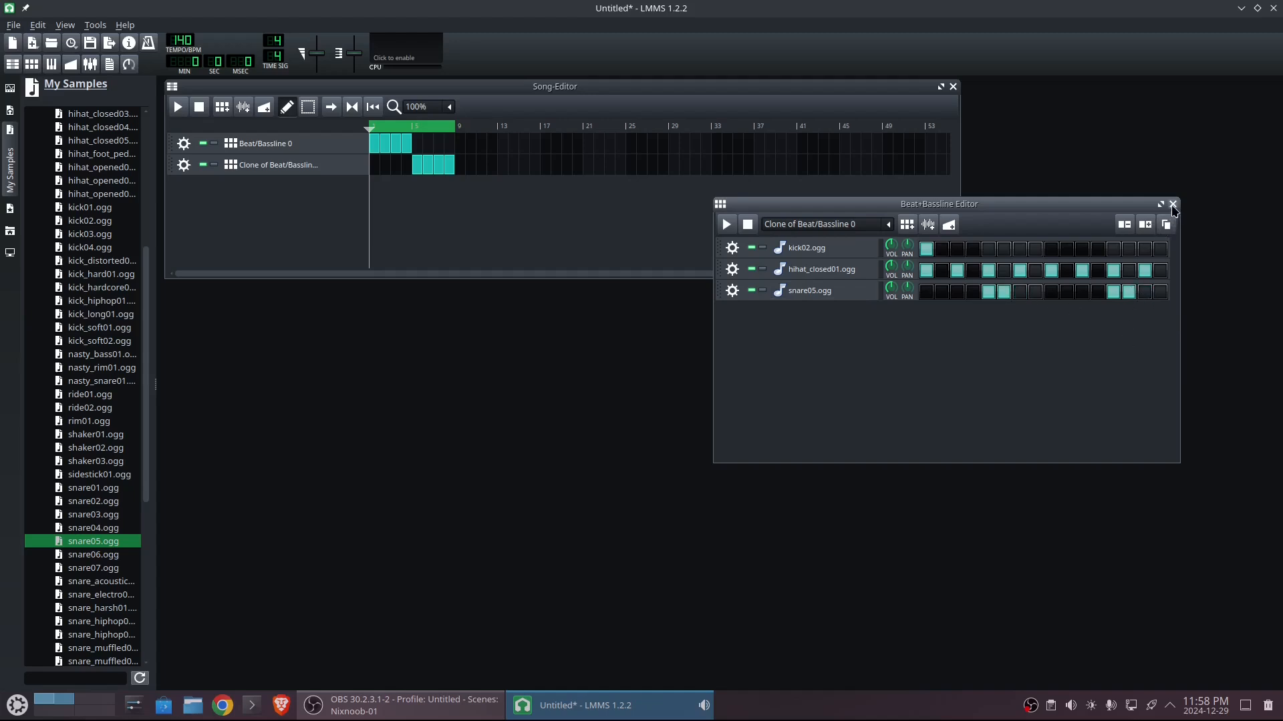
left_click(1173, 204)
left_click(399, 126)
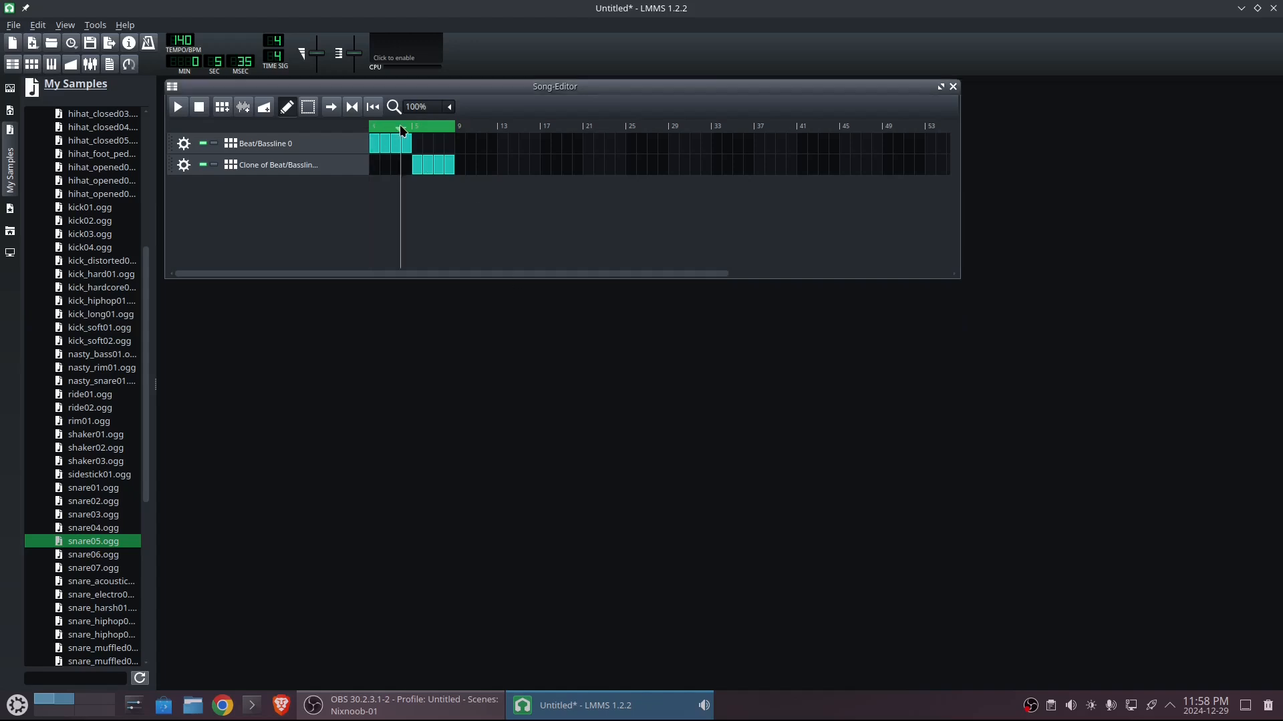
left_click(178, 108)
left_click(203, 111)
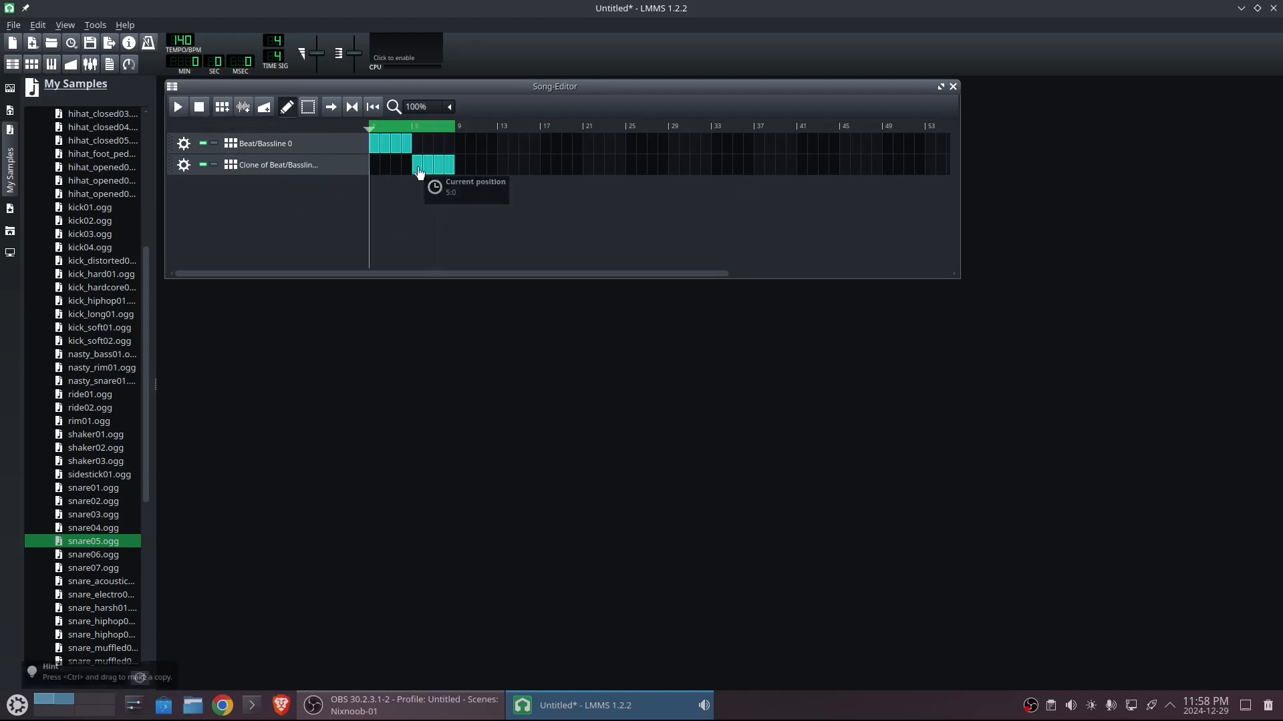
Disable step 14 of snare05.ogg in the cloned pattern, and play the song's transition from bar 4 into bar 5
double_click(422, 177)
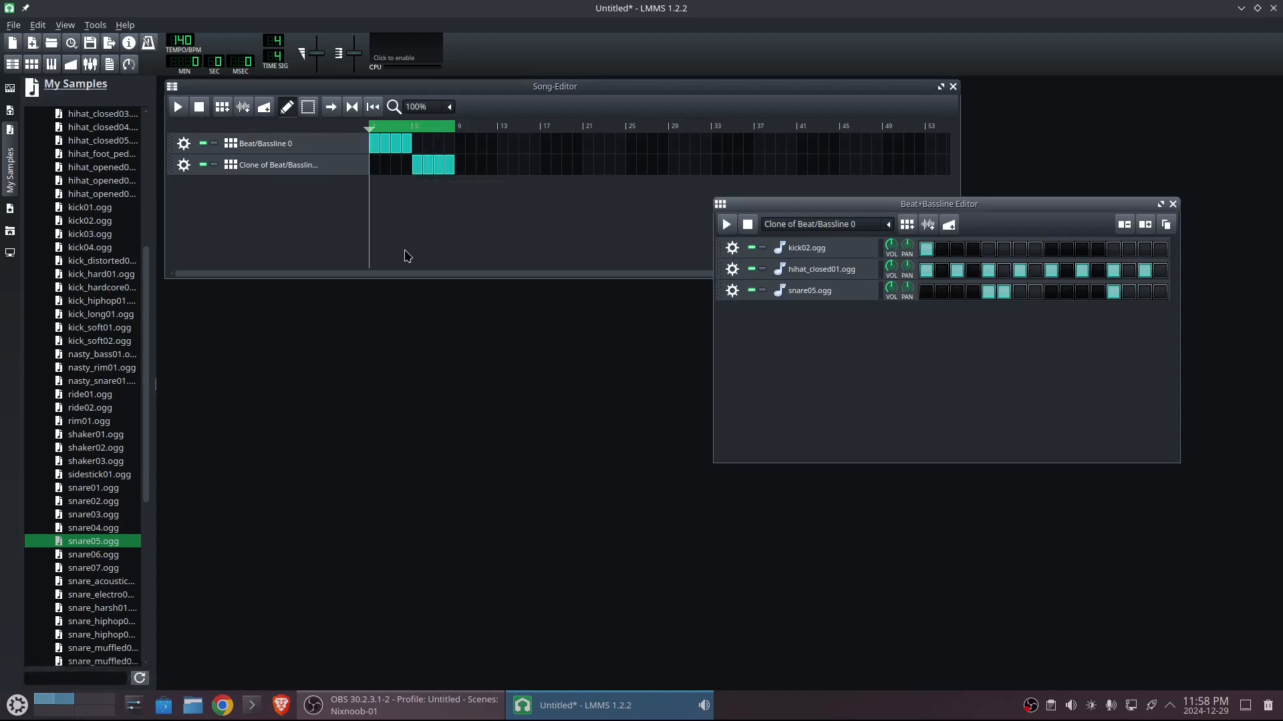
left_click(1173, 204)
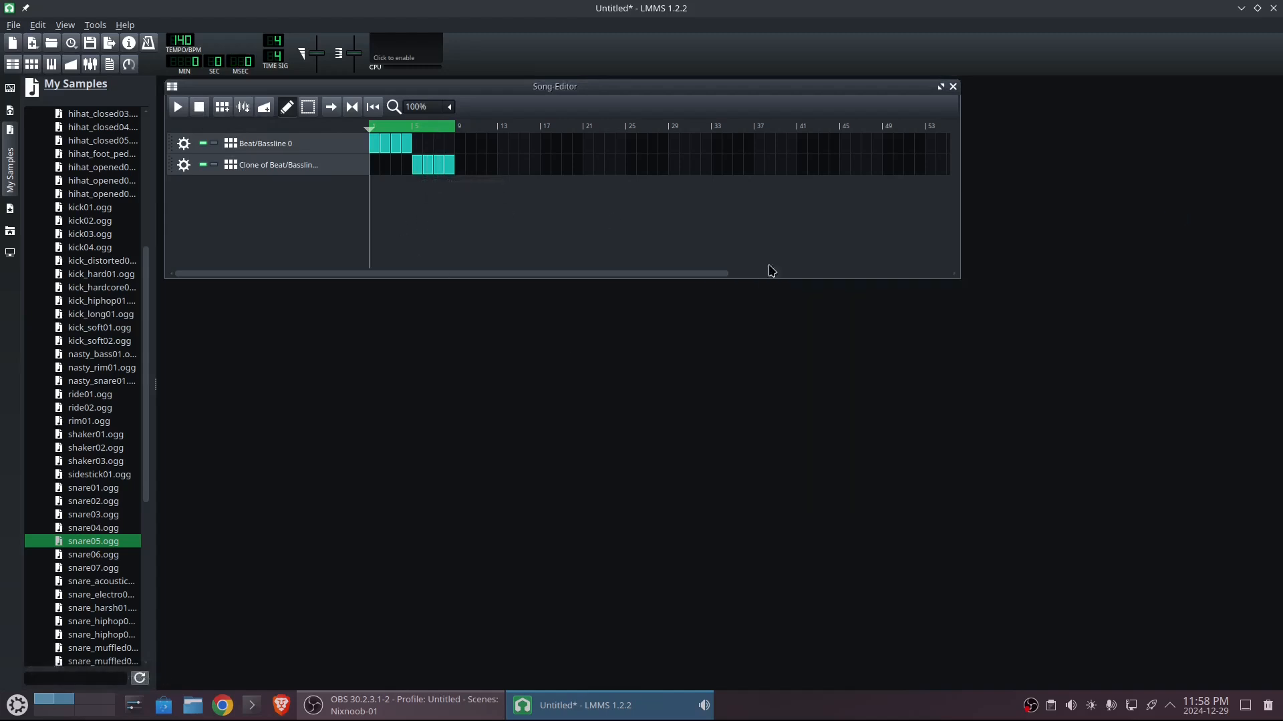
left_click(409, 131)
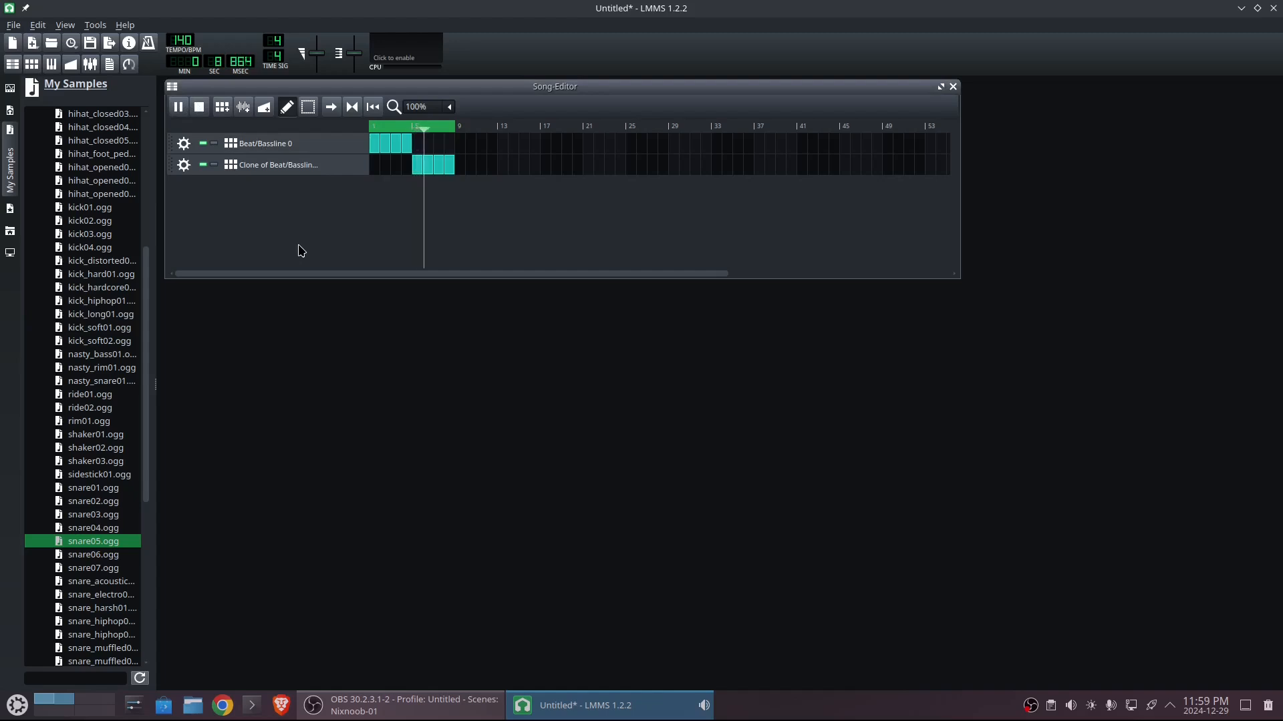
left_click(199, 108)
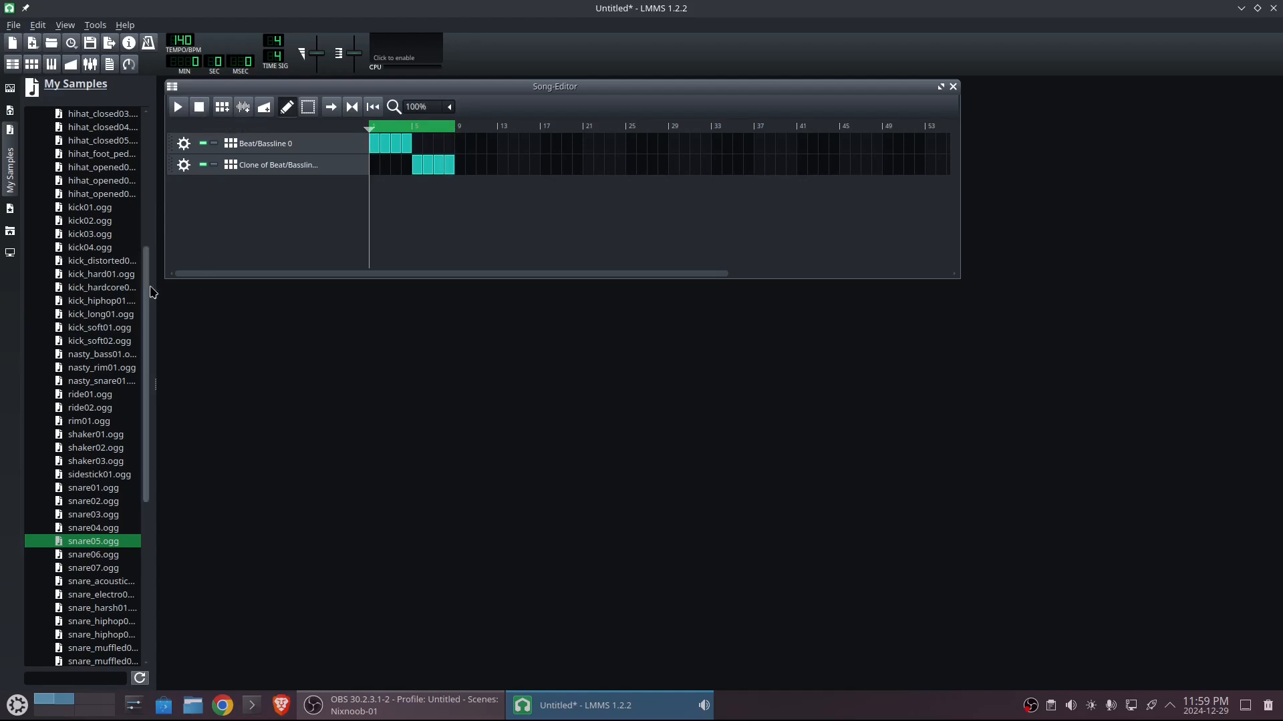
Widen the sample browser, expand the instruments folder, and preview e_piano_accord01.ogg, e_piano_accord02.ogg, piano01.ogg and piano02.ogg
left_click_drag(155, 385, 237, 391)
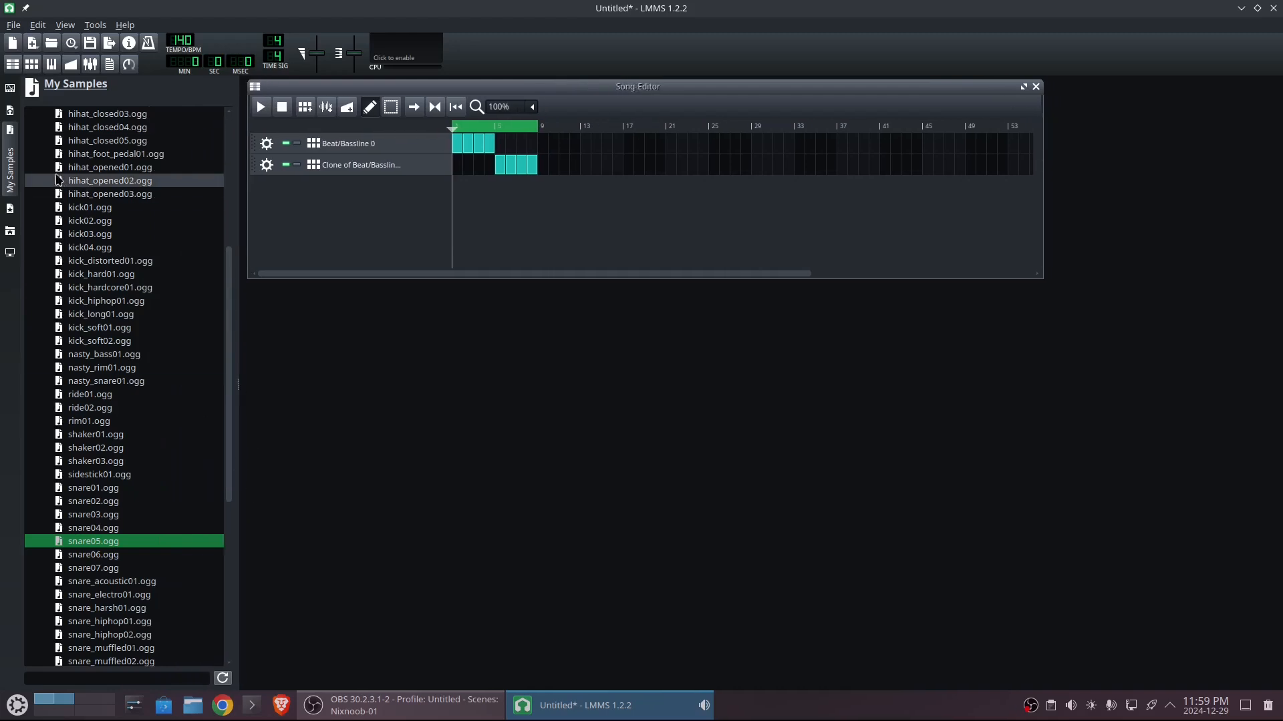
scroll(192, 267, "down", 8)
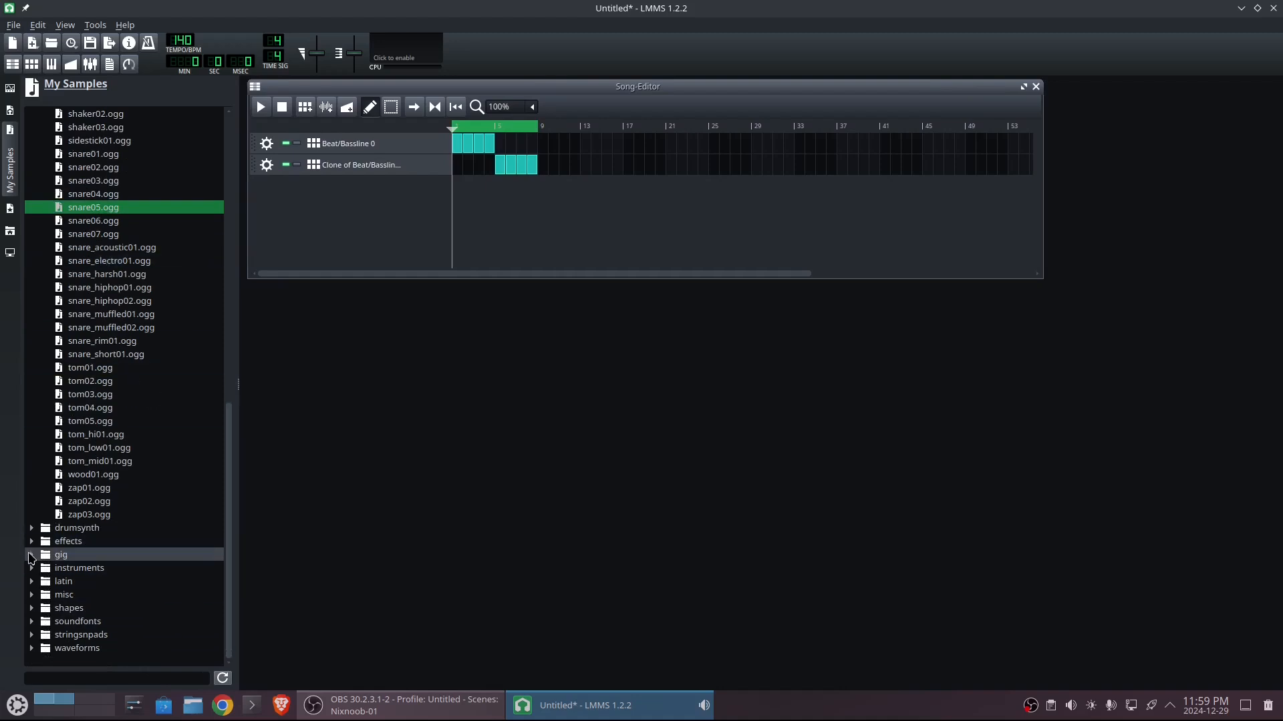
left_click(32, 568)
scroll(118, 527, "down", 6)
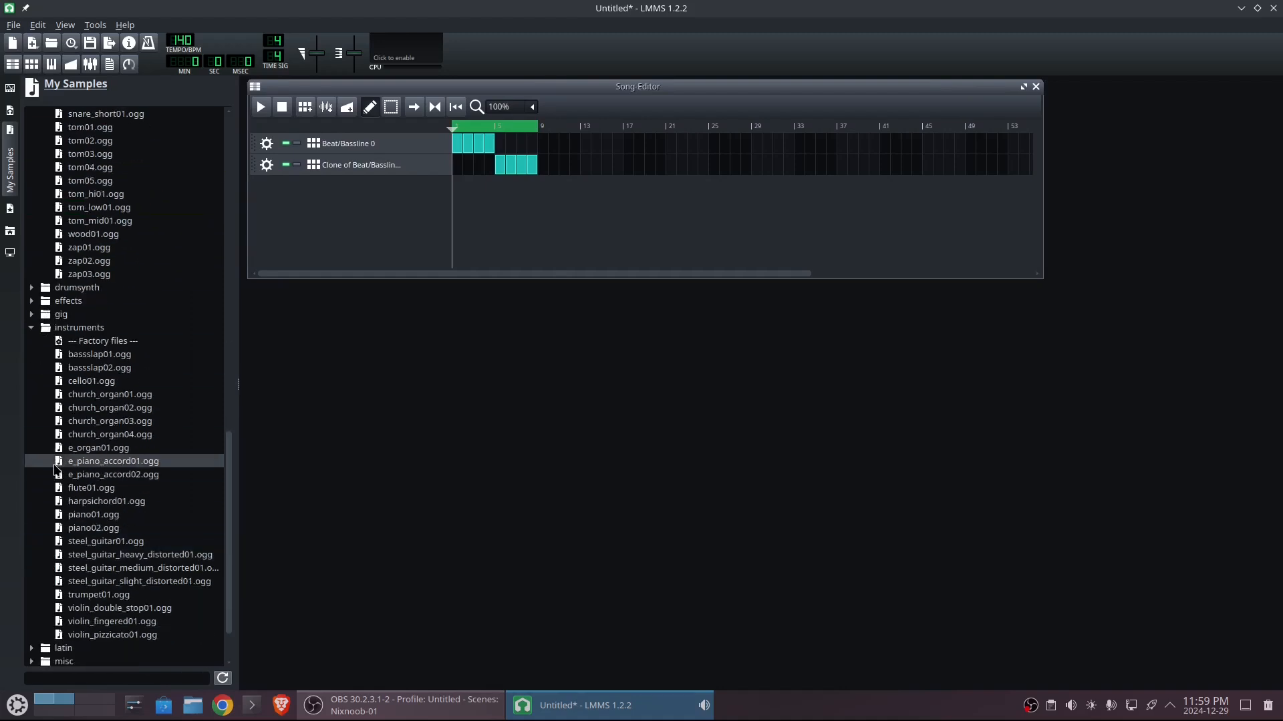
left_click(103, 464)
left_click(103, 477)
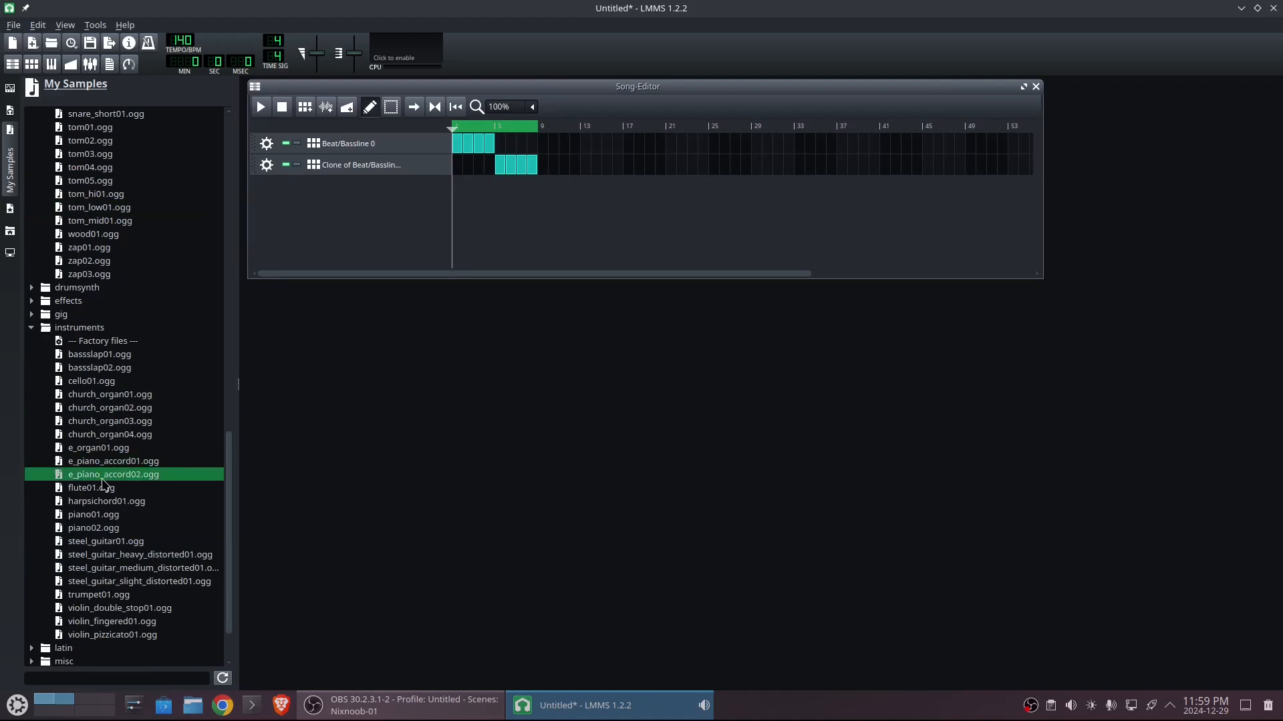
left_click(92, 519)
left_click(90, 531)
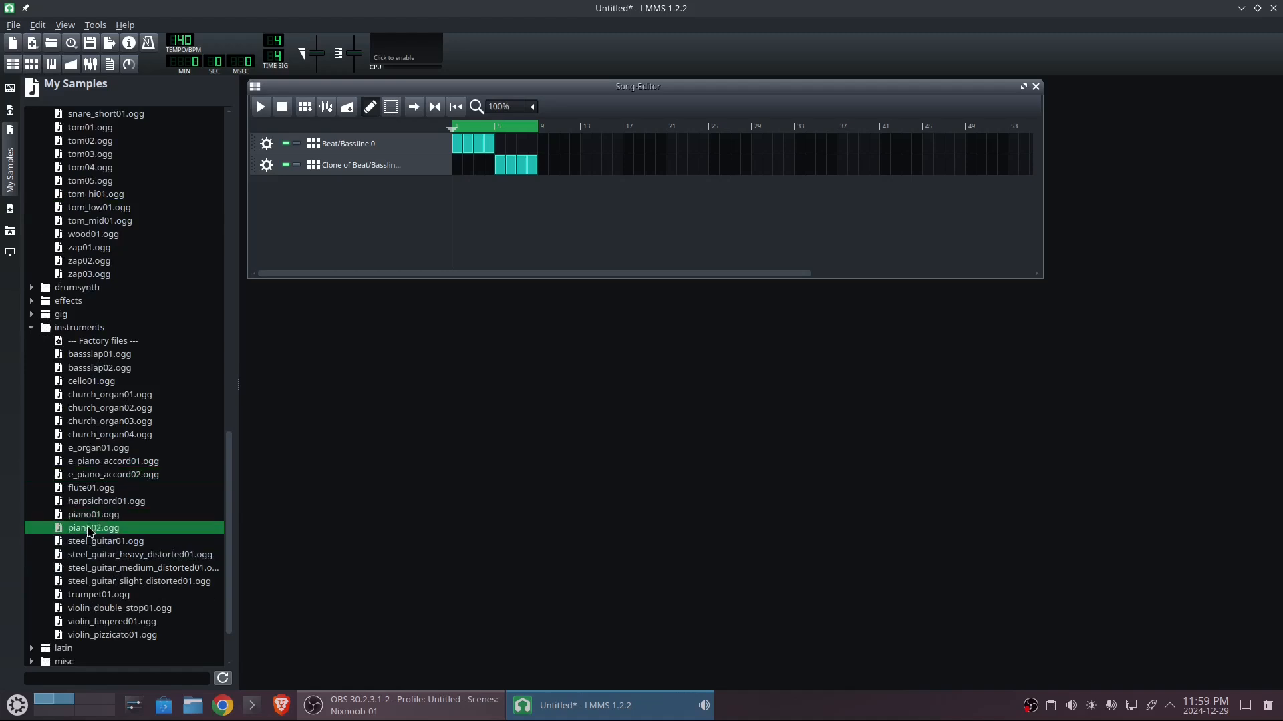
left_click(88, 516)
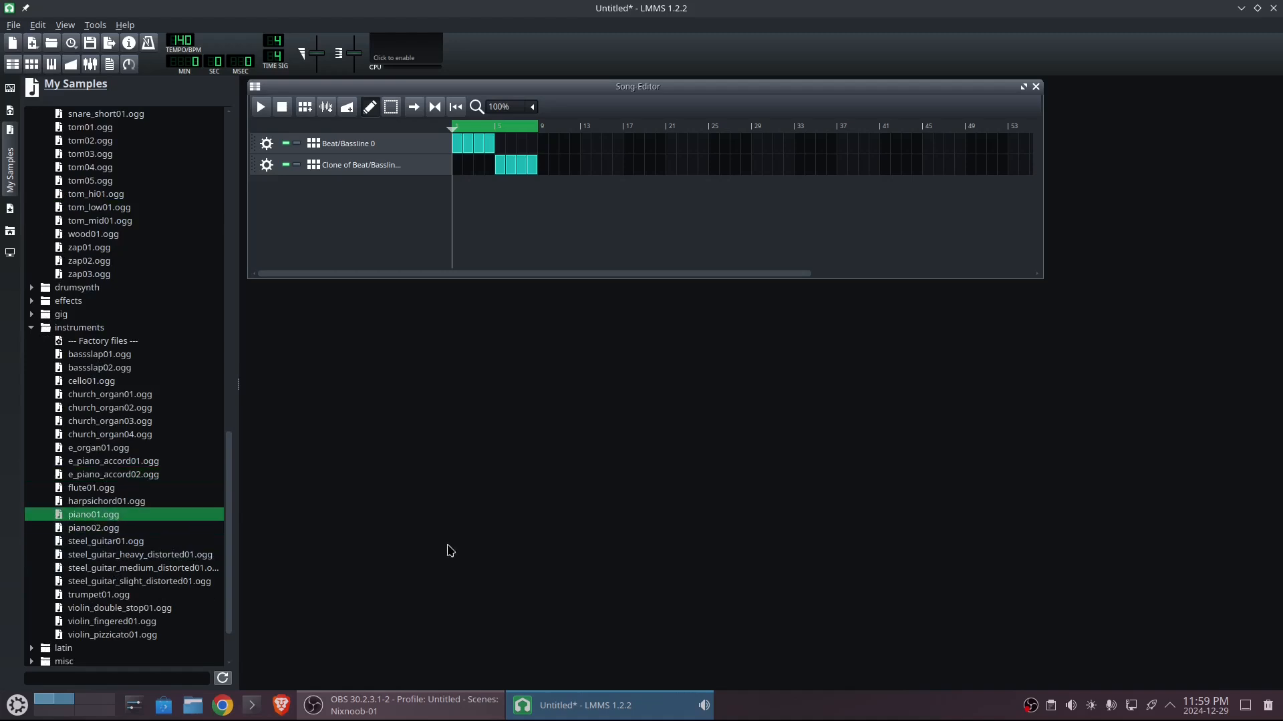
Add piano01.ogg as a new song track and place a quarter note on C#5 at the start of bar 1 in its Piano-Roll
key("alt+Tab")
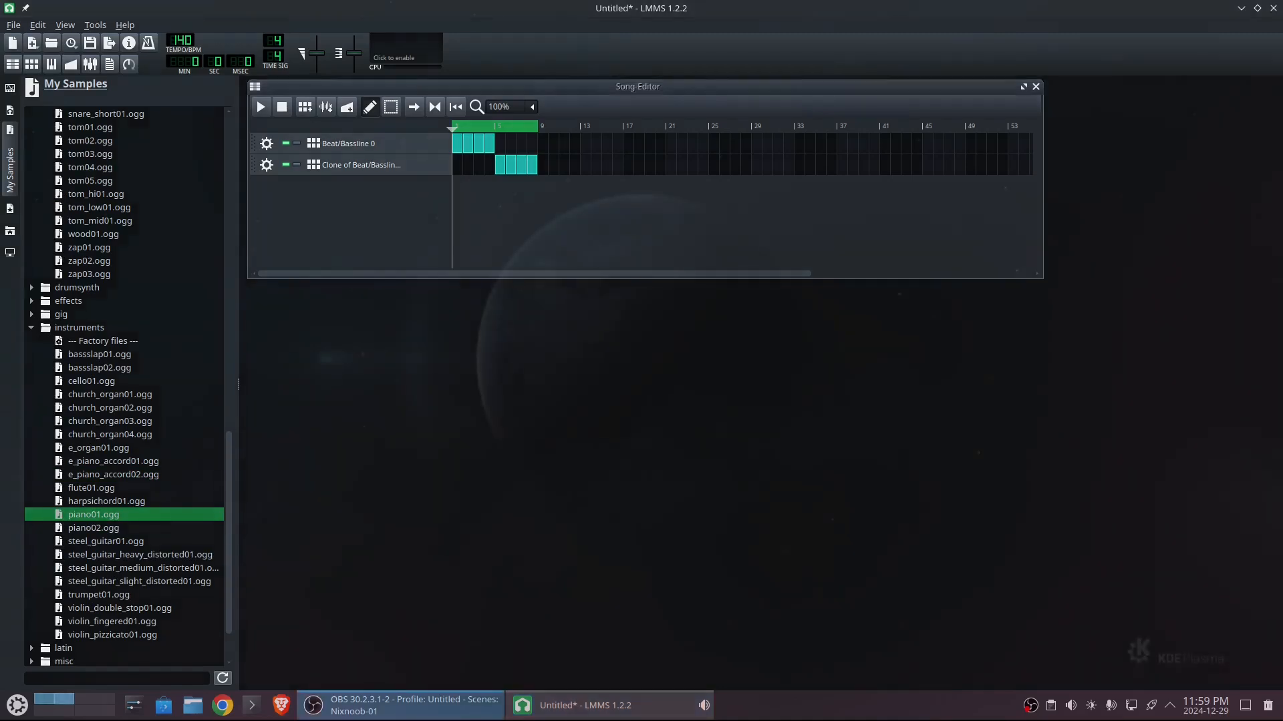
left_click(110, 517)
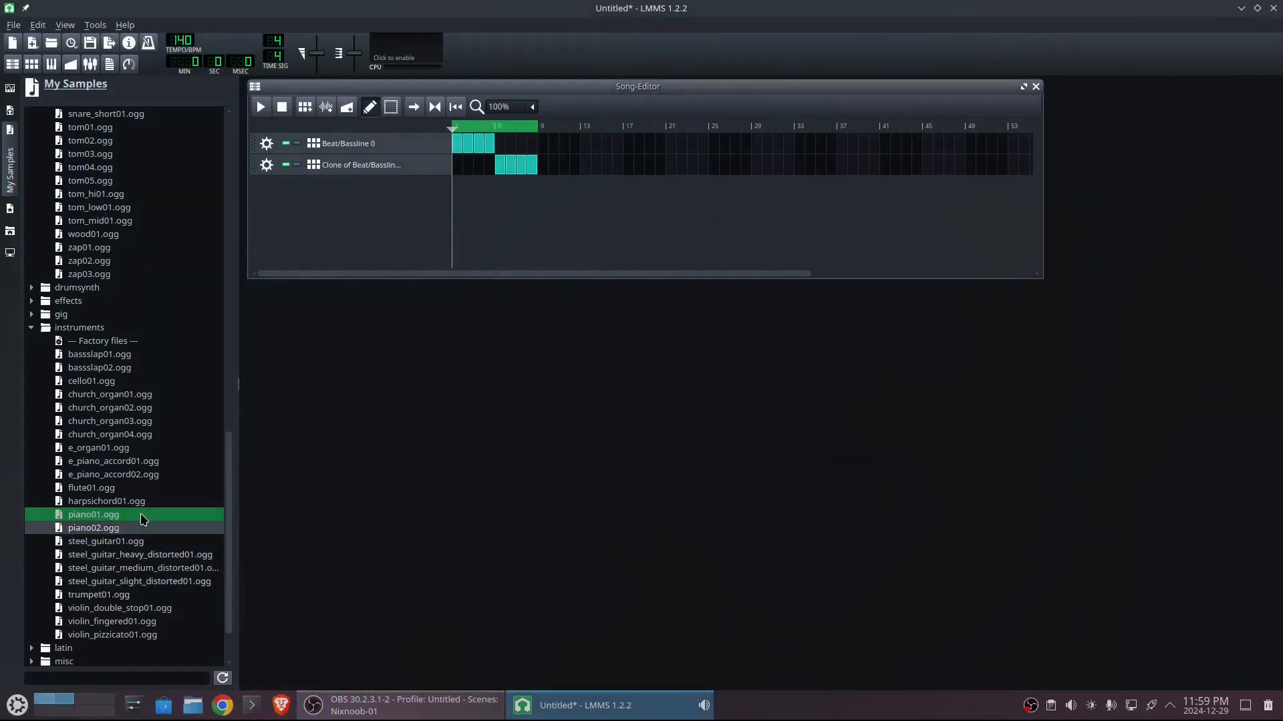
left_click_drag(81, 519, 335, 207)
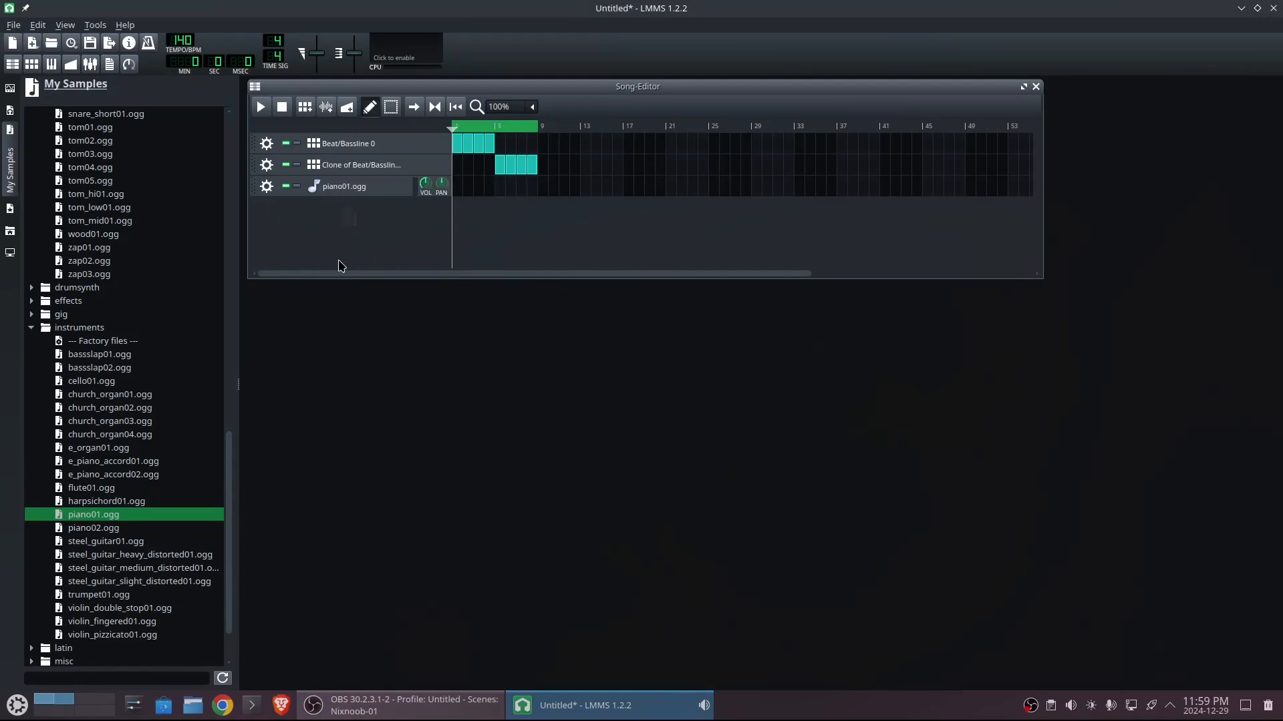
double_click(460, 193)
left_click(316, 197)
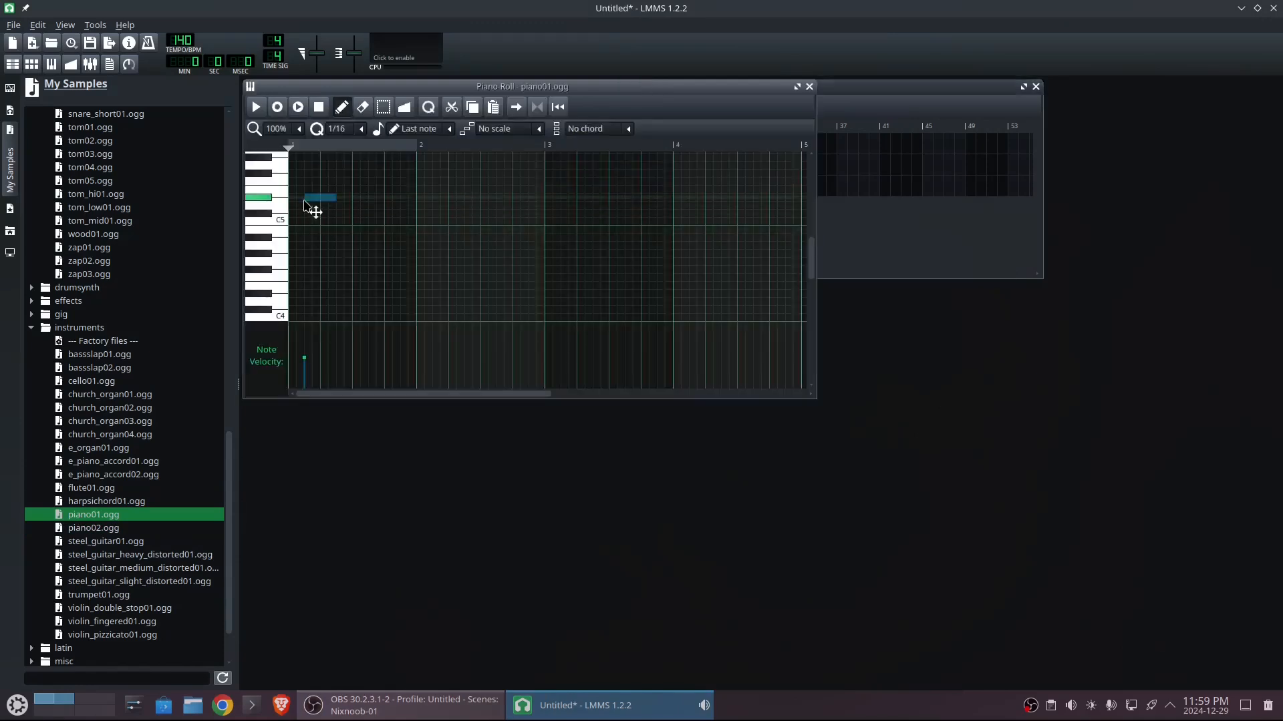
left_click_drag(318, 198, 303, 214)
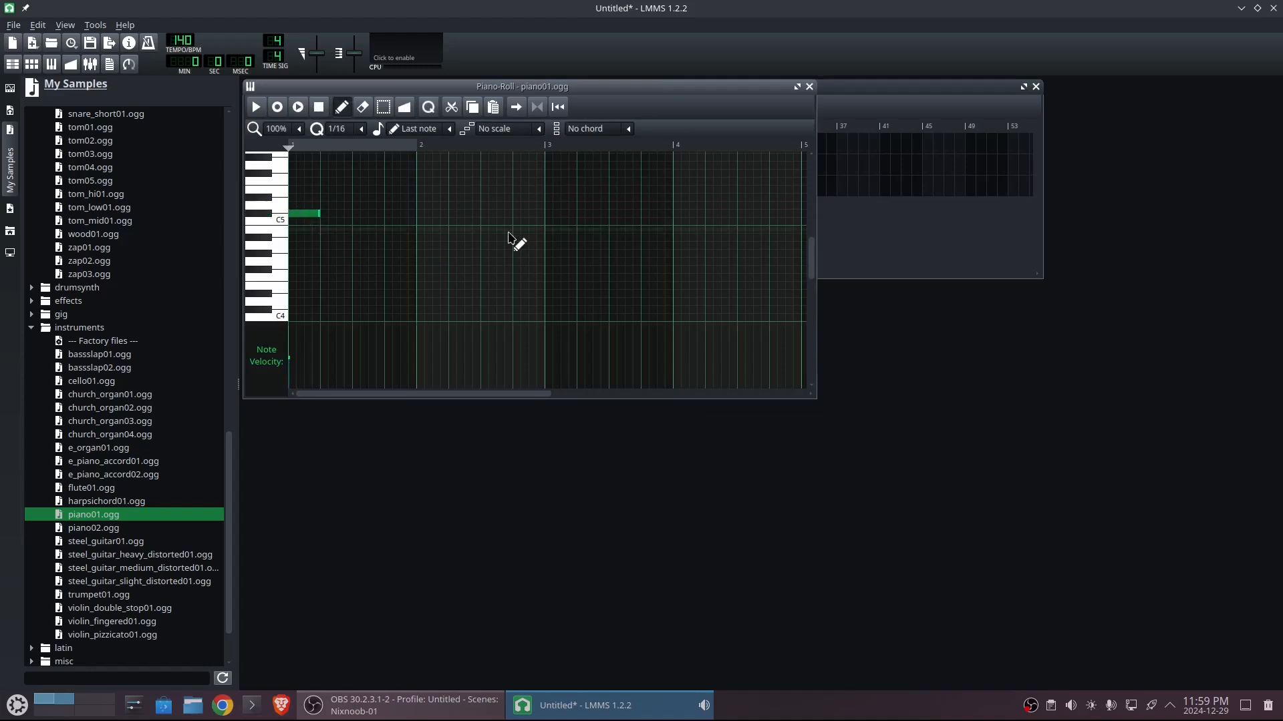
left_click(808, 87)
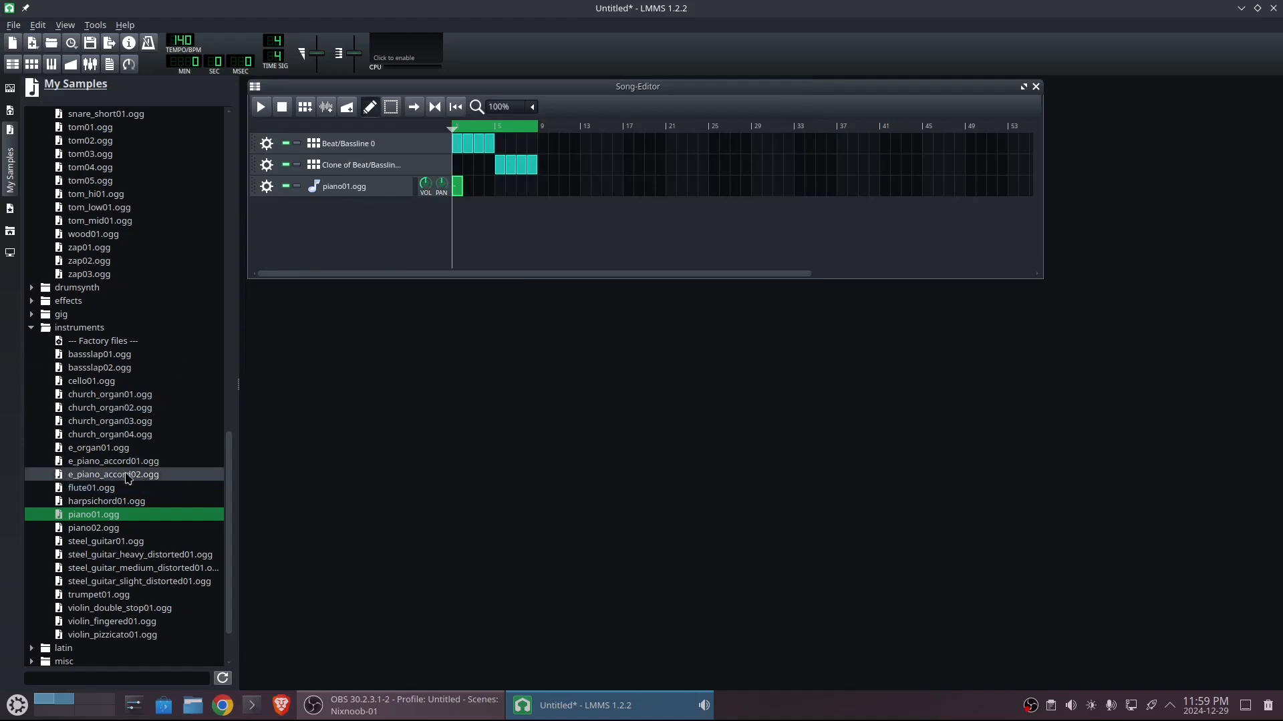
Move the piano01.ogg note to B4, lengthen it to half a bar, and fill the rest of bar 1 with a matching note
double_click(458, 188)
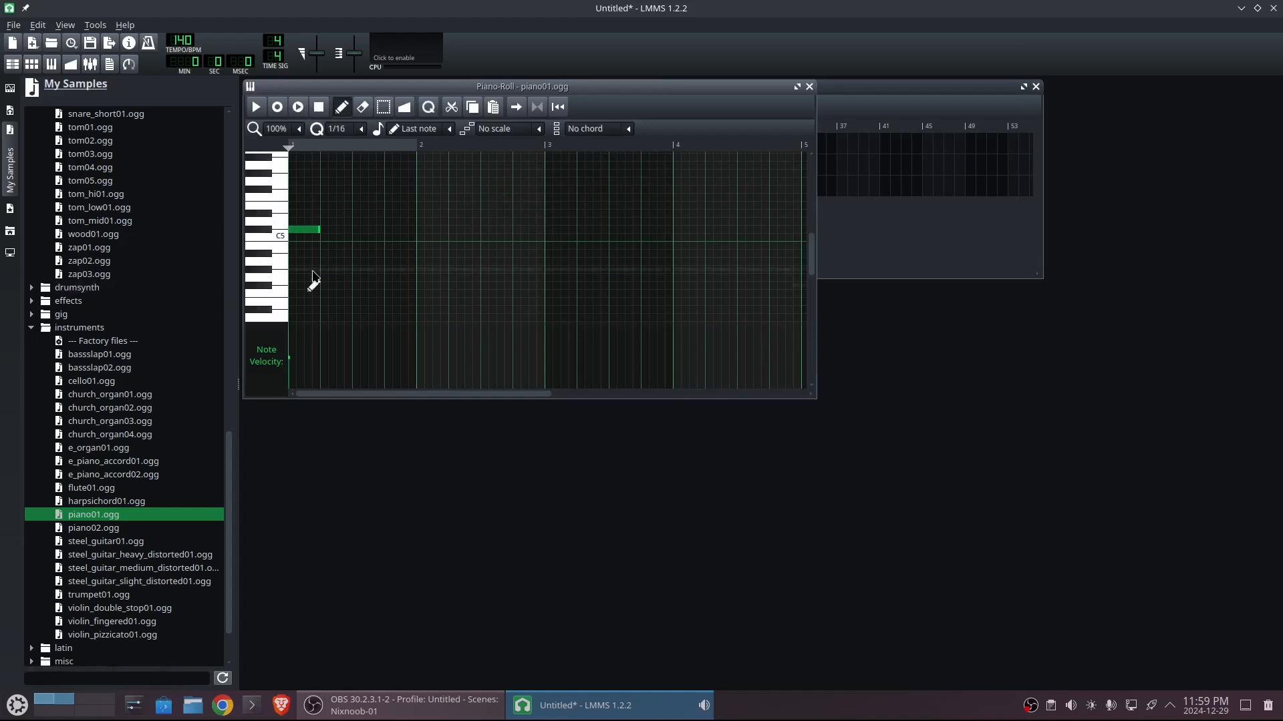
left_click_drag(304, 229, 304, 246)
left_click(359, 247)
left_click_drag(319, 245, 354, 243)
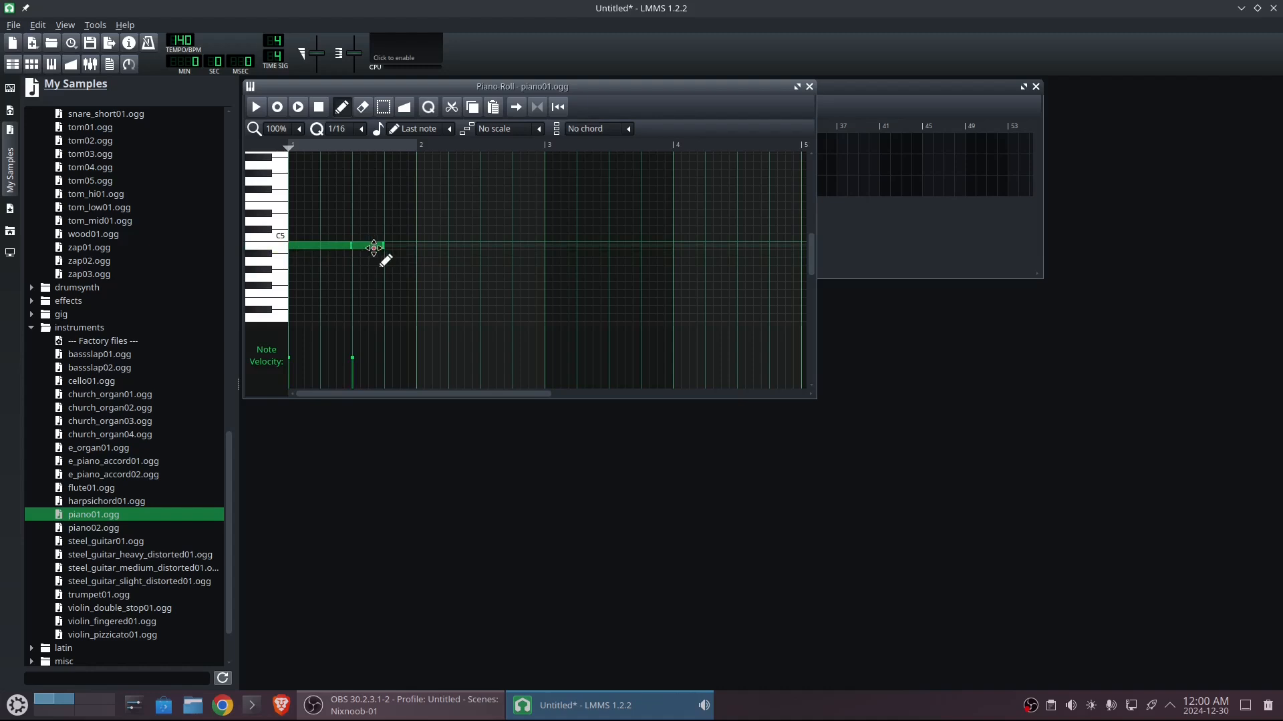
right_click(373, 247)
left_click(357, 246)
Add pairs of half-bar notes on G#4 in bar 2, A4 in bar 3 and F#4 in bar 4, and play the piano pattern
left_click_drag(418, 256, 468, 274)
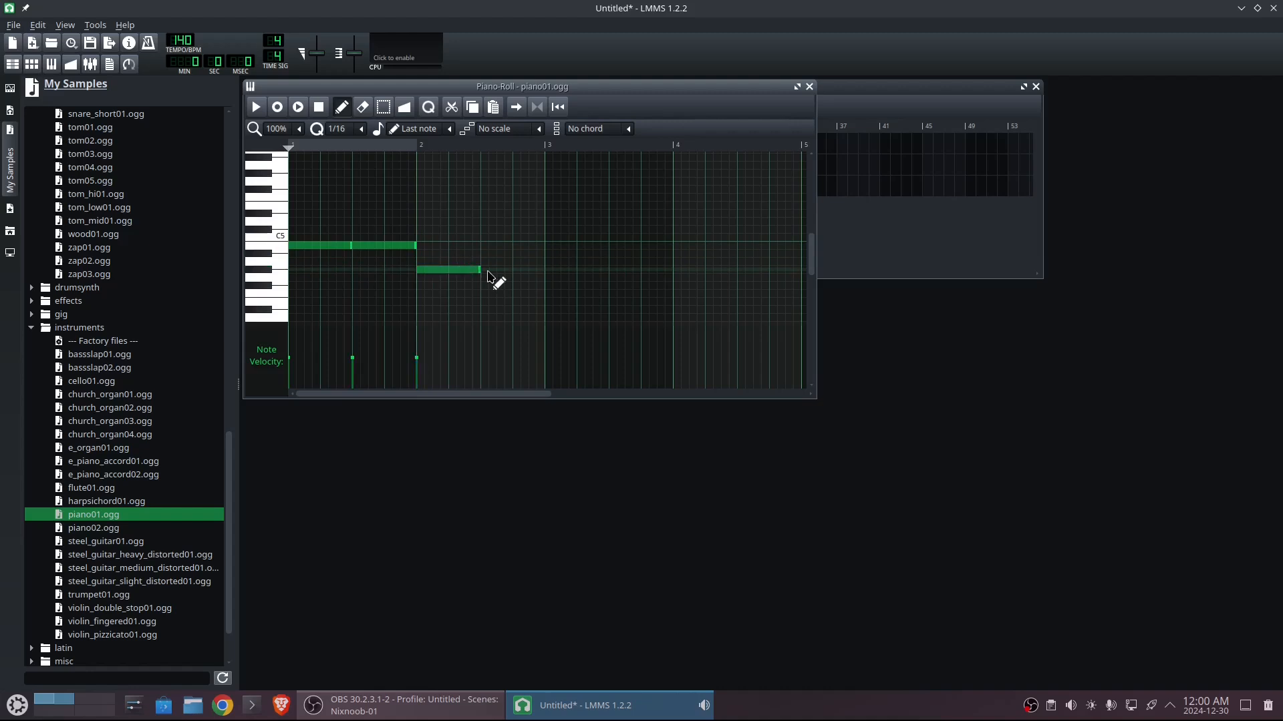
left_click(485, 270)
mouse_move(546, 261)
left_mouse_down()
mouse_move(612, 262)
mouse_move(675, 283)
mouse_move(676, 306)
mouse_move(678, 260)
mouse_move(683, 283)
left_mouse_up()
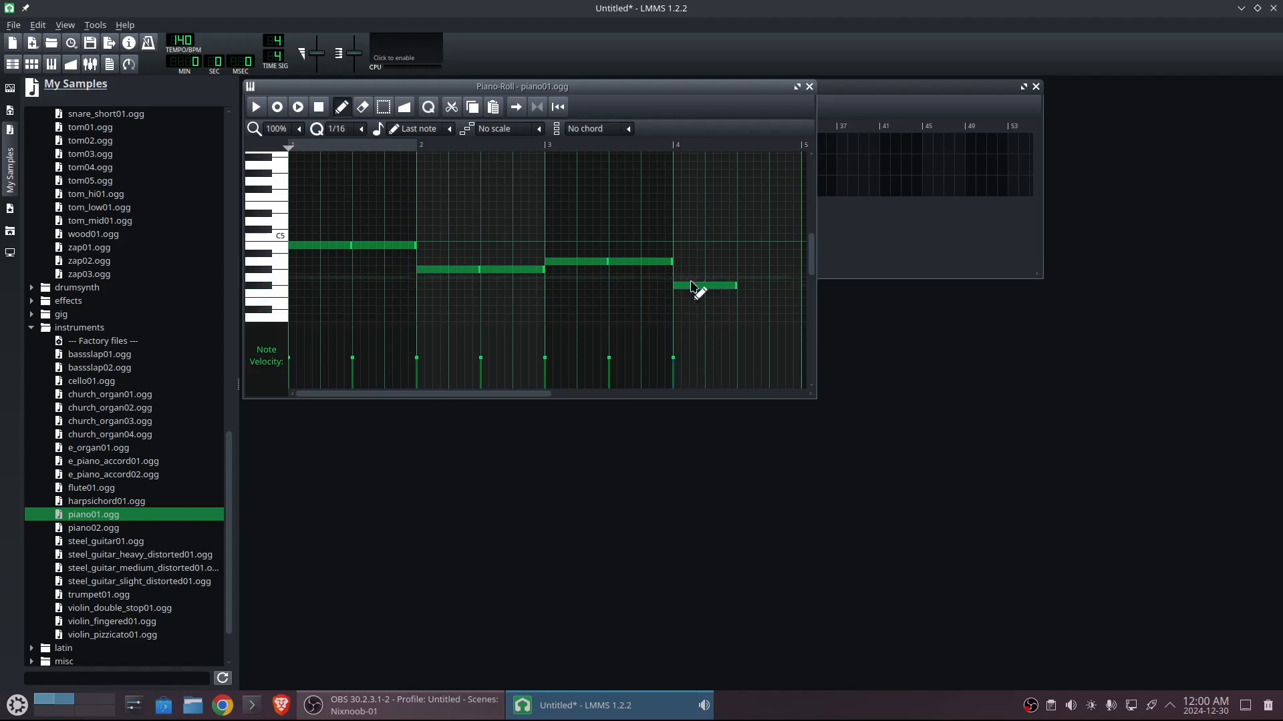
left_click(740, 288)
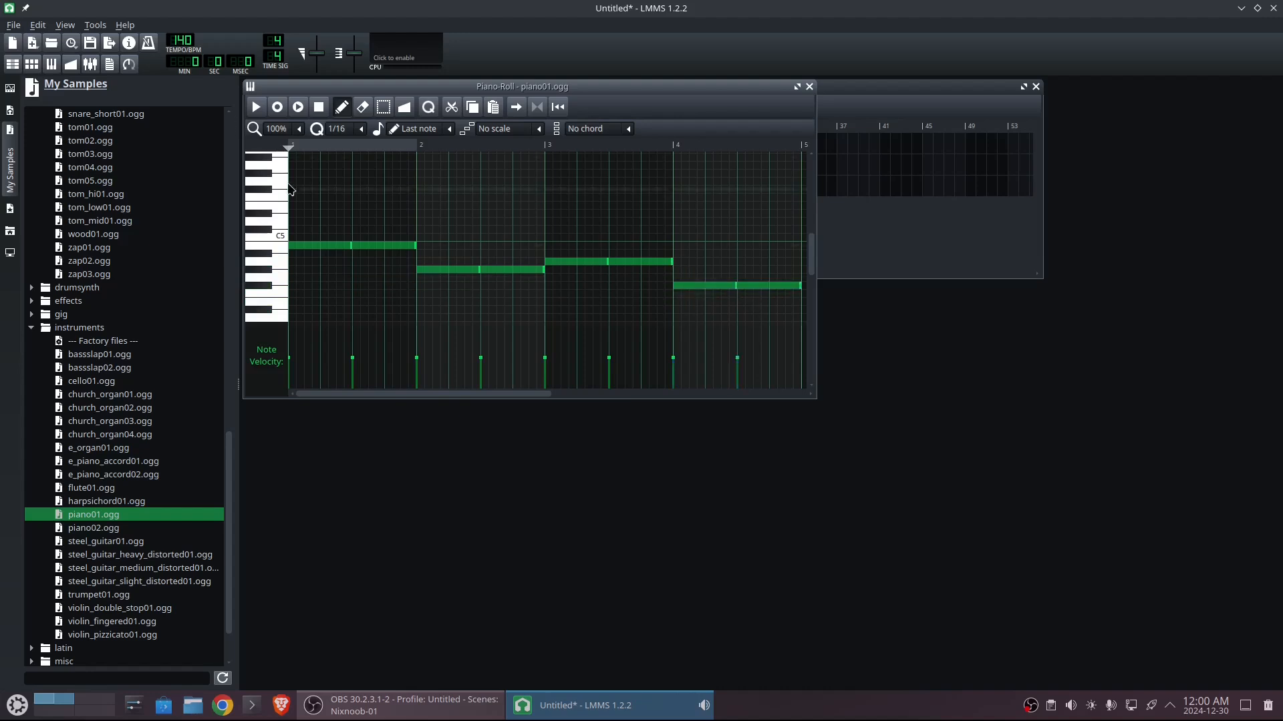
left_click(256, 109)
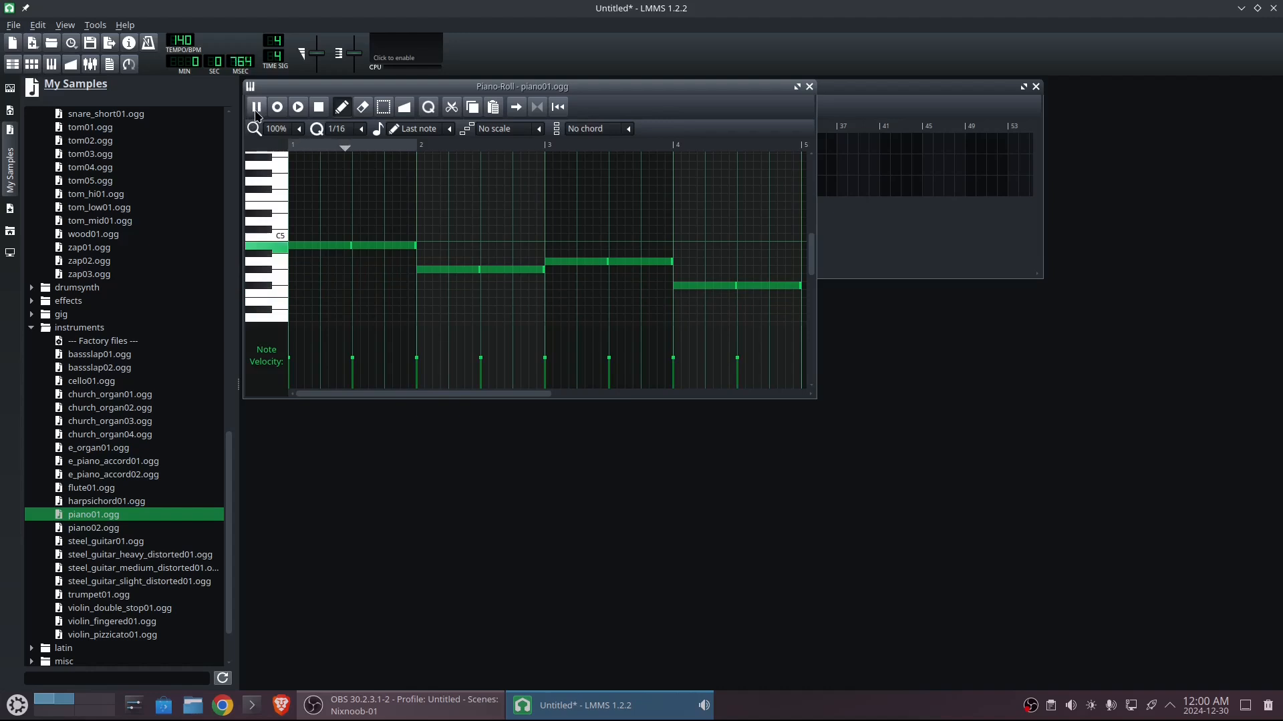
Lower the two bar 4 piano notes to E4, play the pattern again, and close the Piano-Roll
left_click(320, 115)
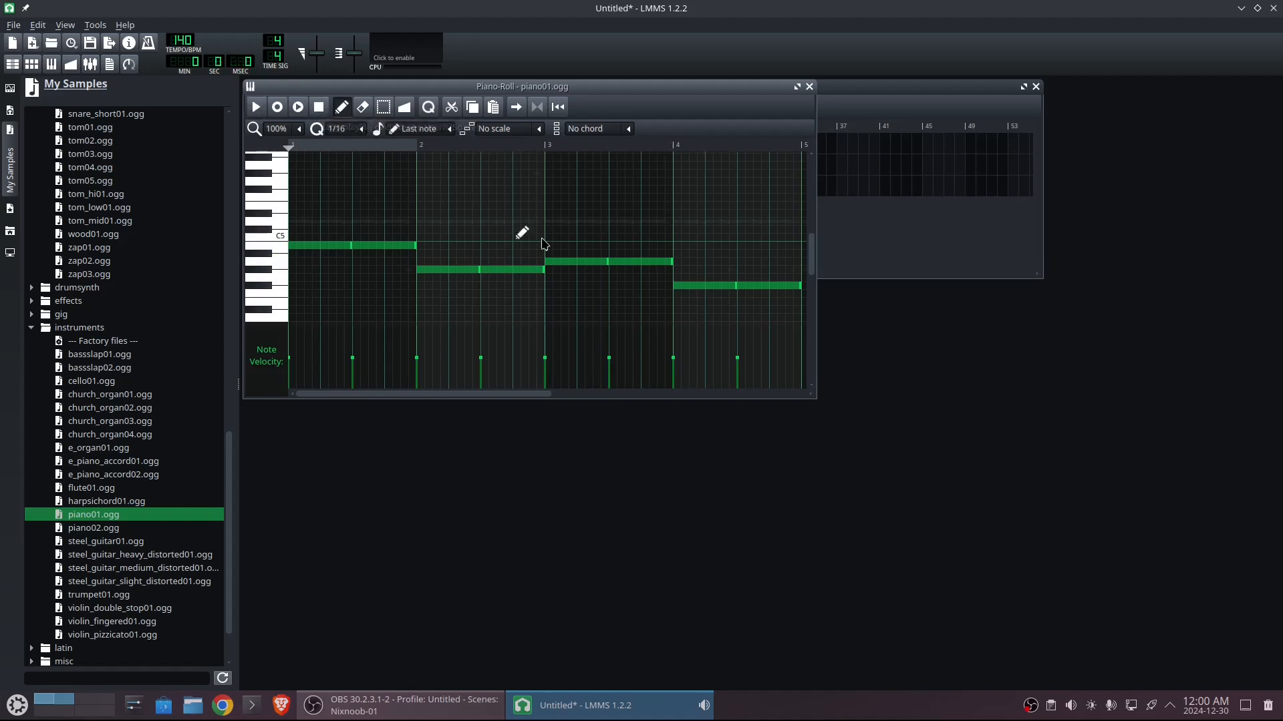
left_click(691, 287)
left_click_drag(691, 289, 751, 308)
left_click(750, 291)
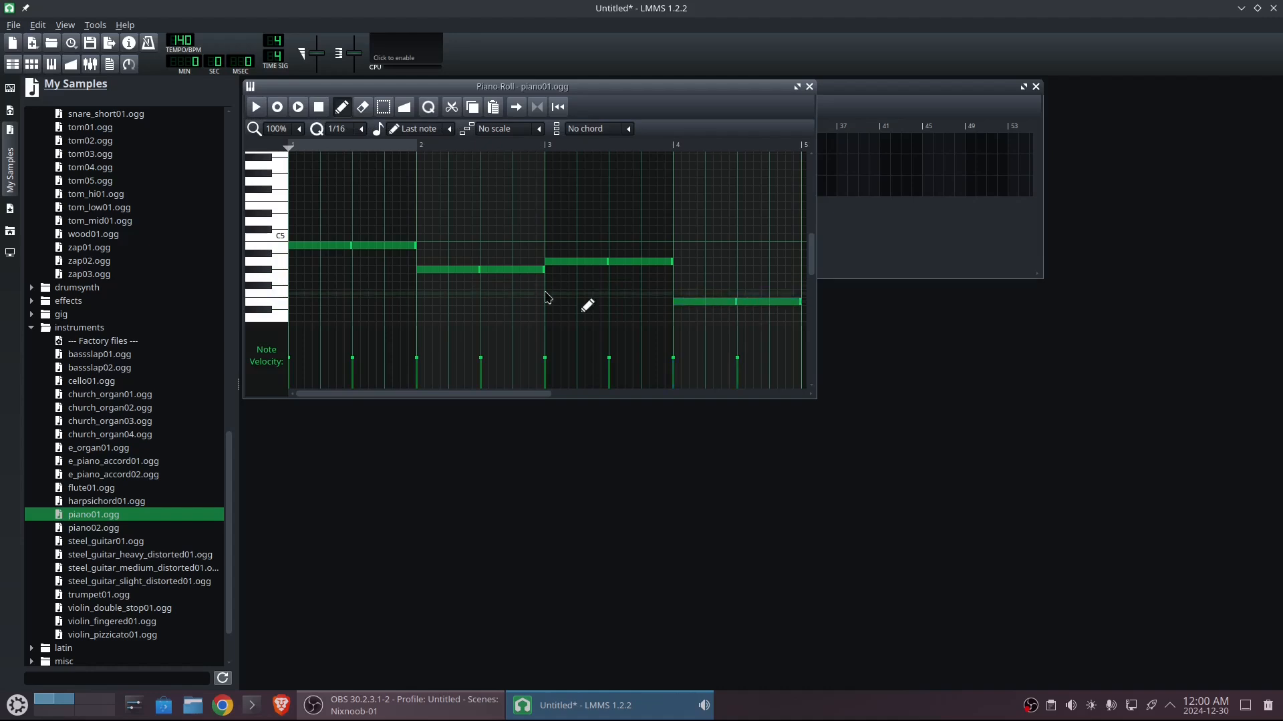
left_click(257, 109)
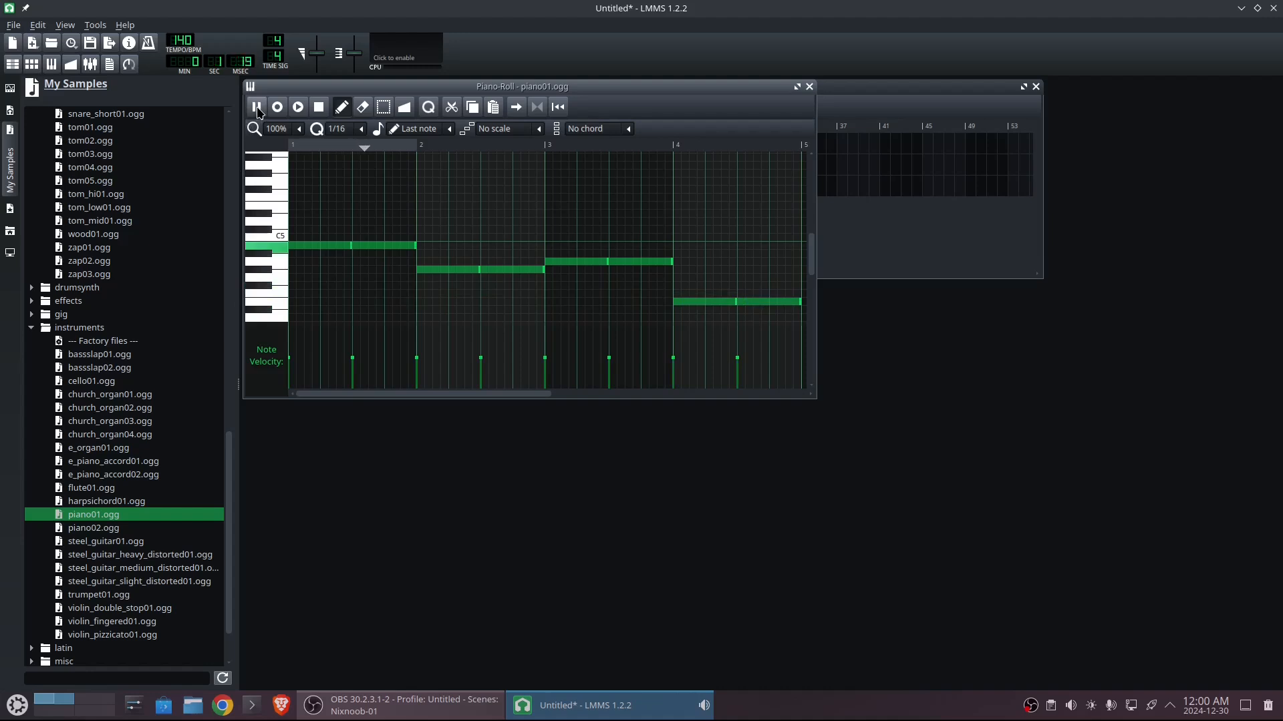
left_click(318, 108)
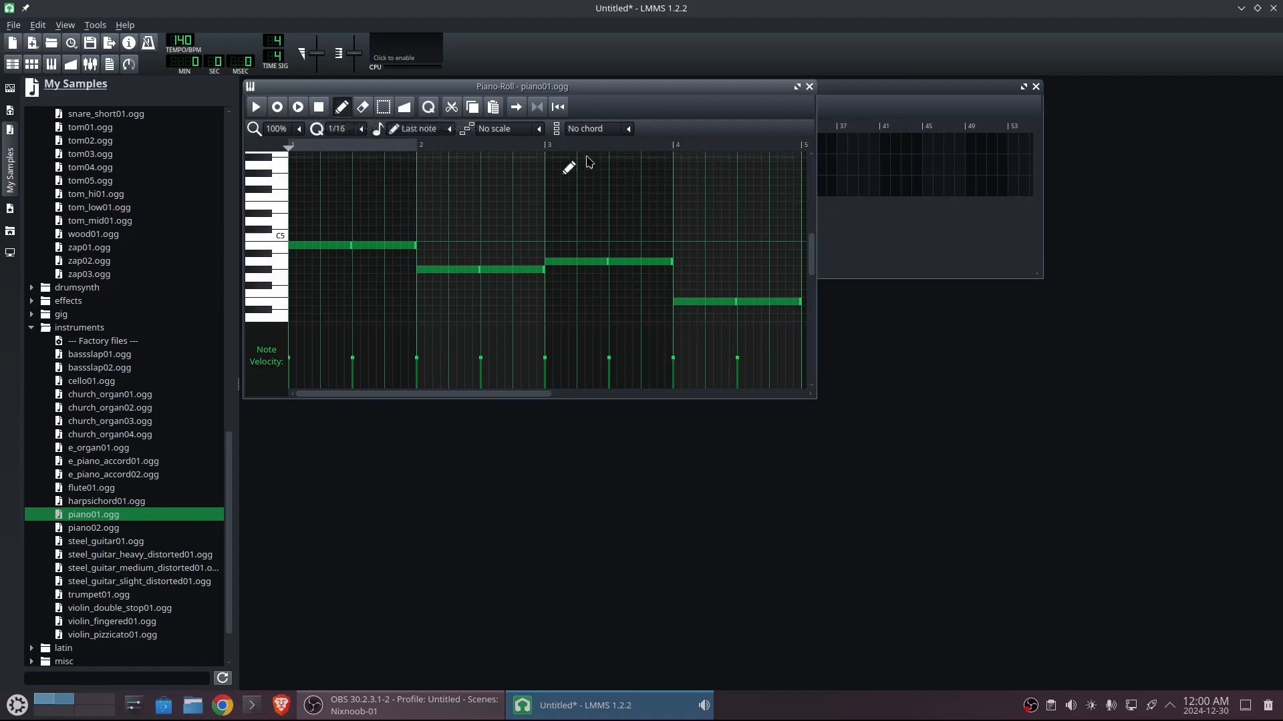
left_click(810, 88)
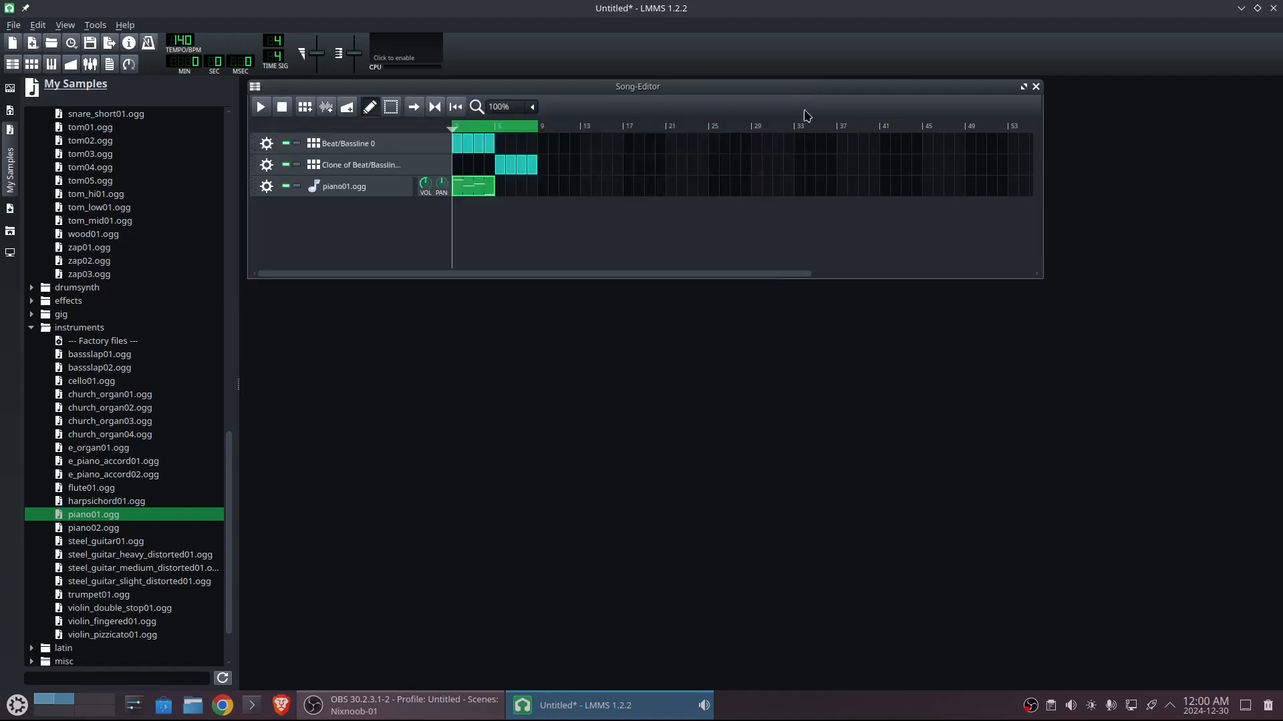
Copy the piano01.ogg pattern and paste it at bar 5 of the same track
right_click(479, 193)
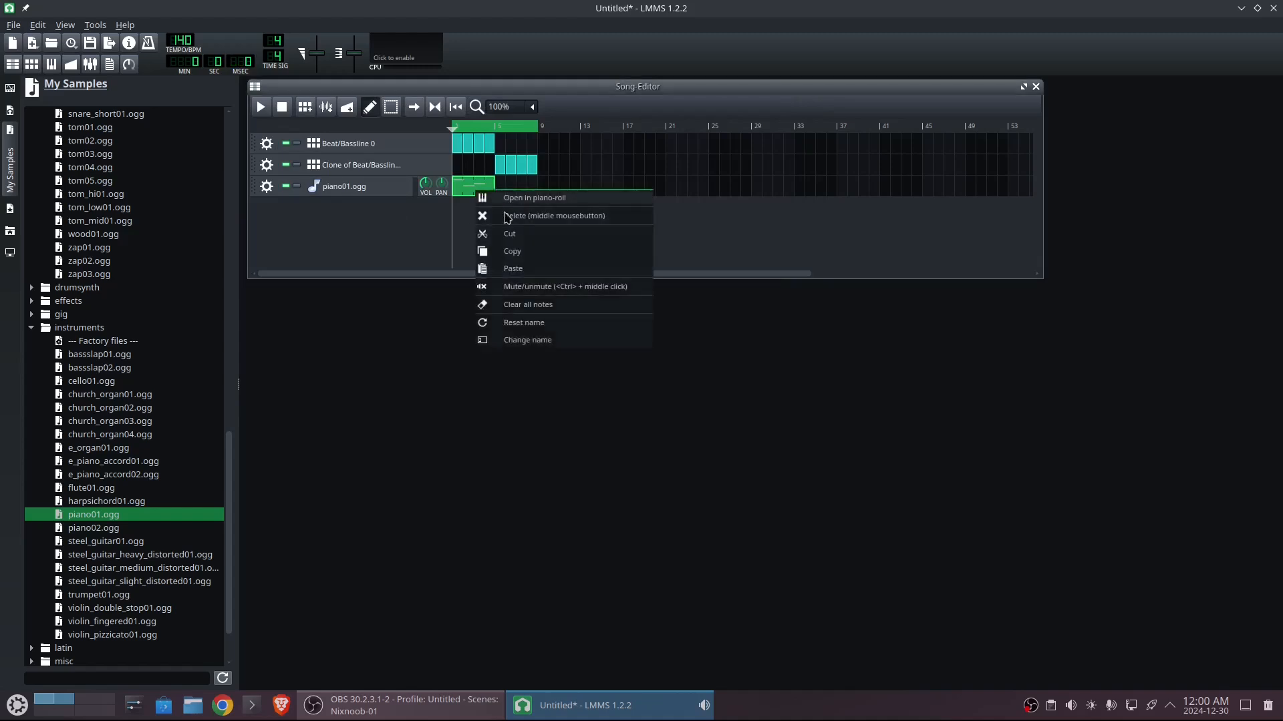
left_click(523, 261)
right_click(505, 199)
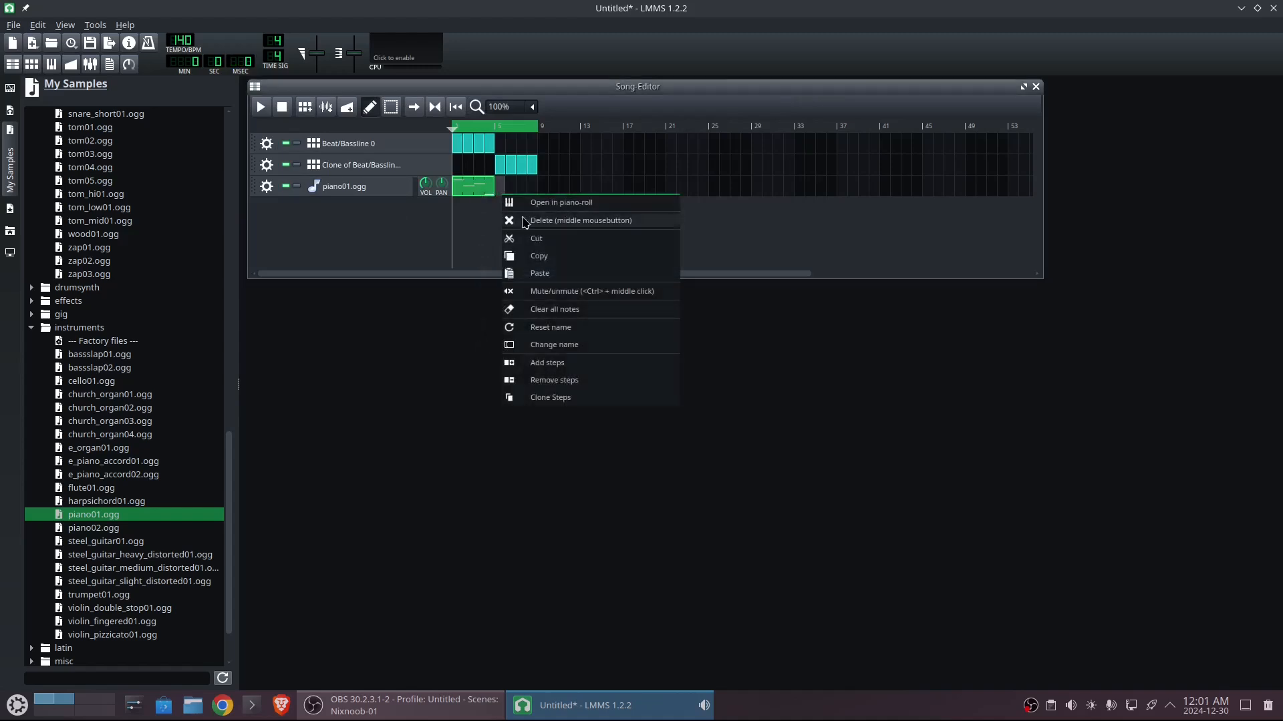
left_click(545, 272)
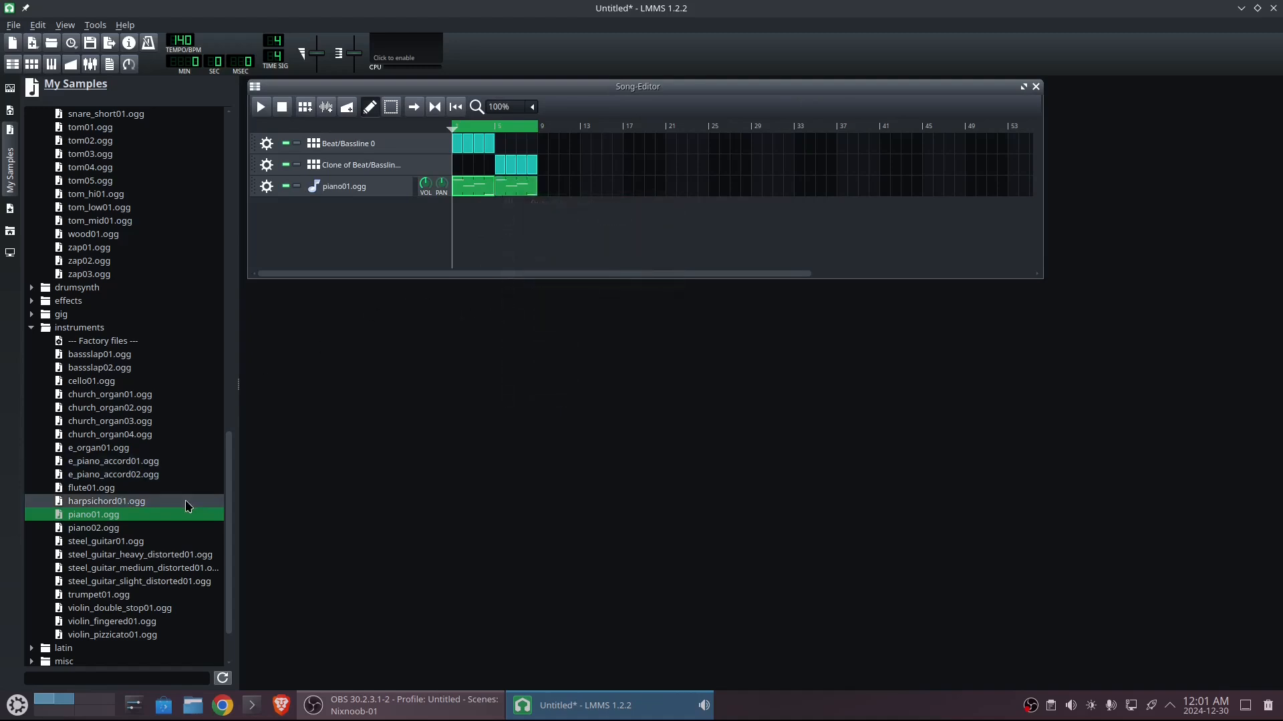
Expand the ZynAddSubFX Bass presets and audition several between 0005-Bass 5 and 0036-FM Bass
scroll(173, 521, "down", 2)
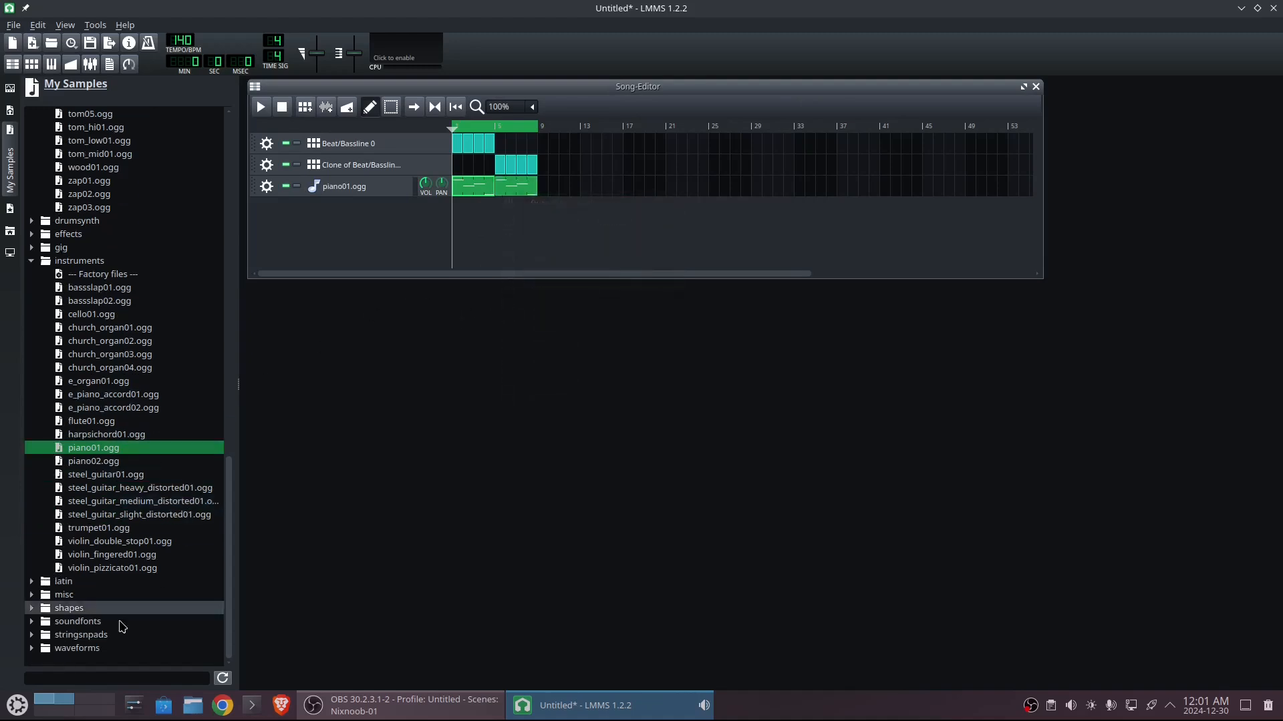
left_click(7, 217)
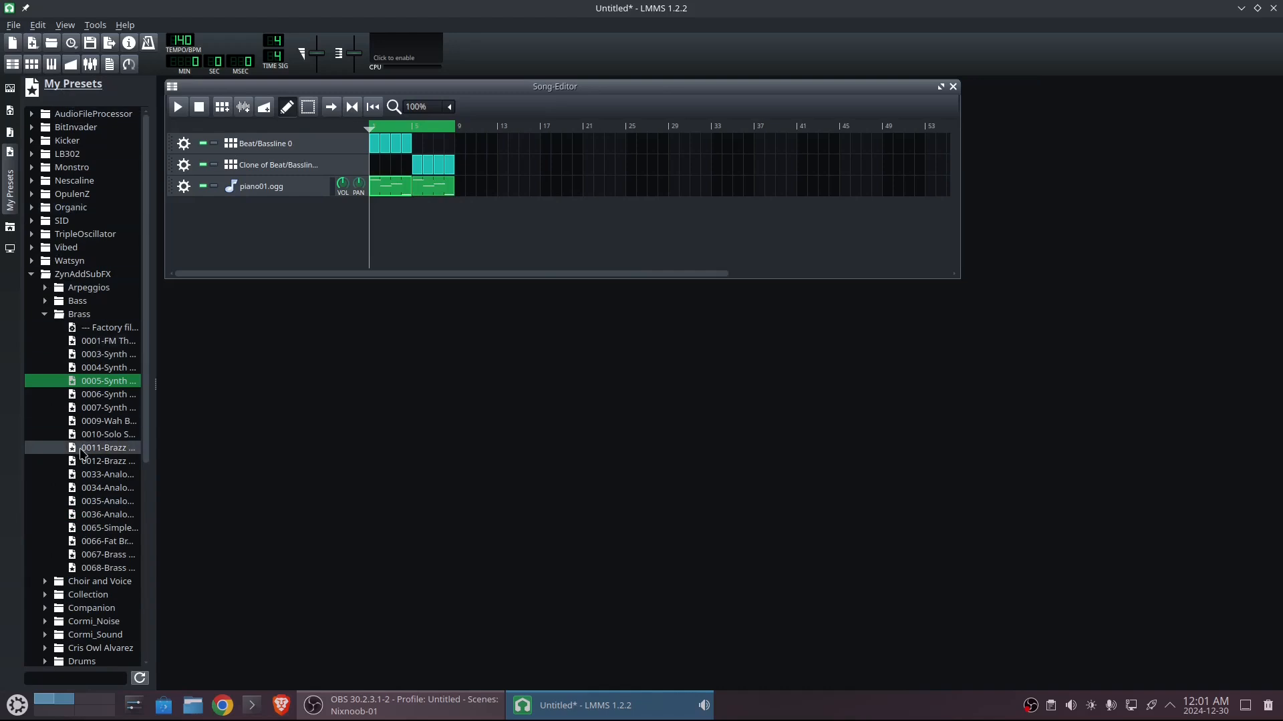
left_click(45, 301)
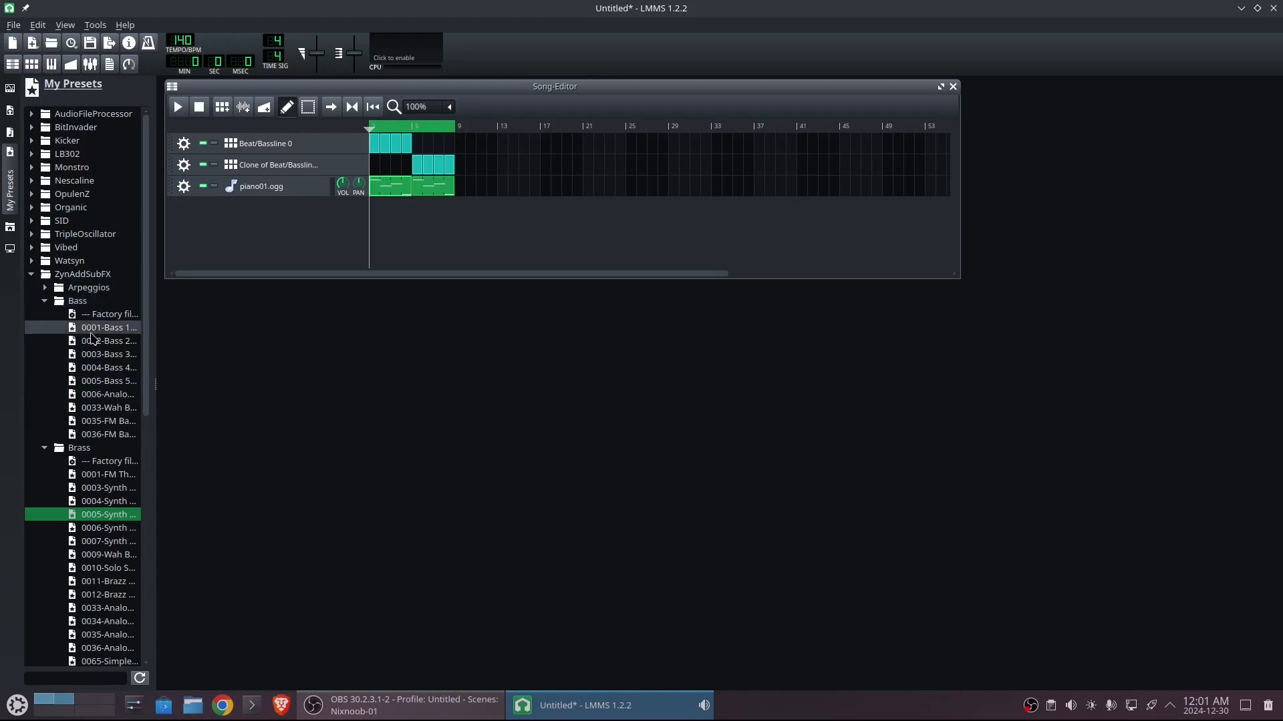
left_click(100, 381)
left_click(101, 395)
left_click(95, 381)
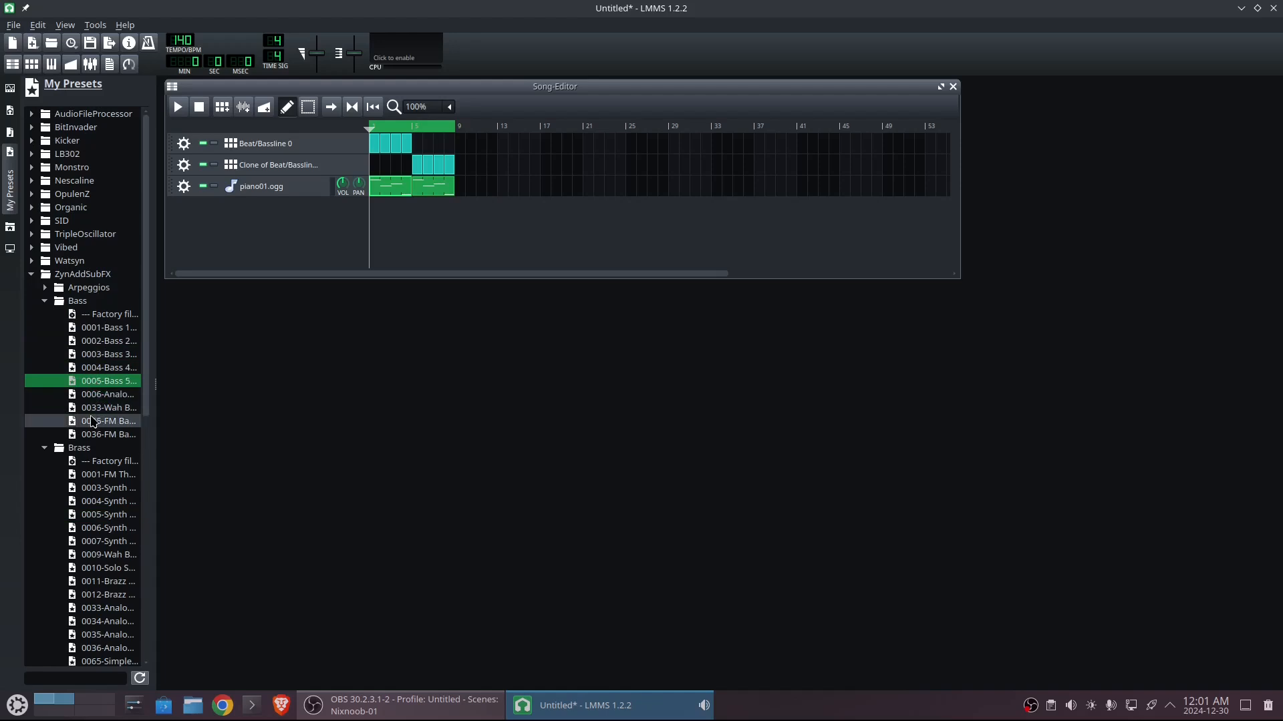
left_click(90, 421)
left_click(89, 409)
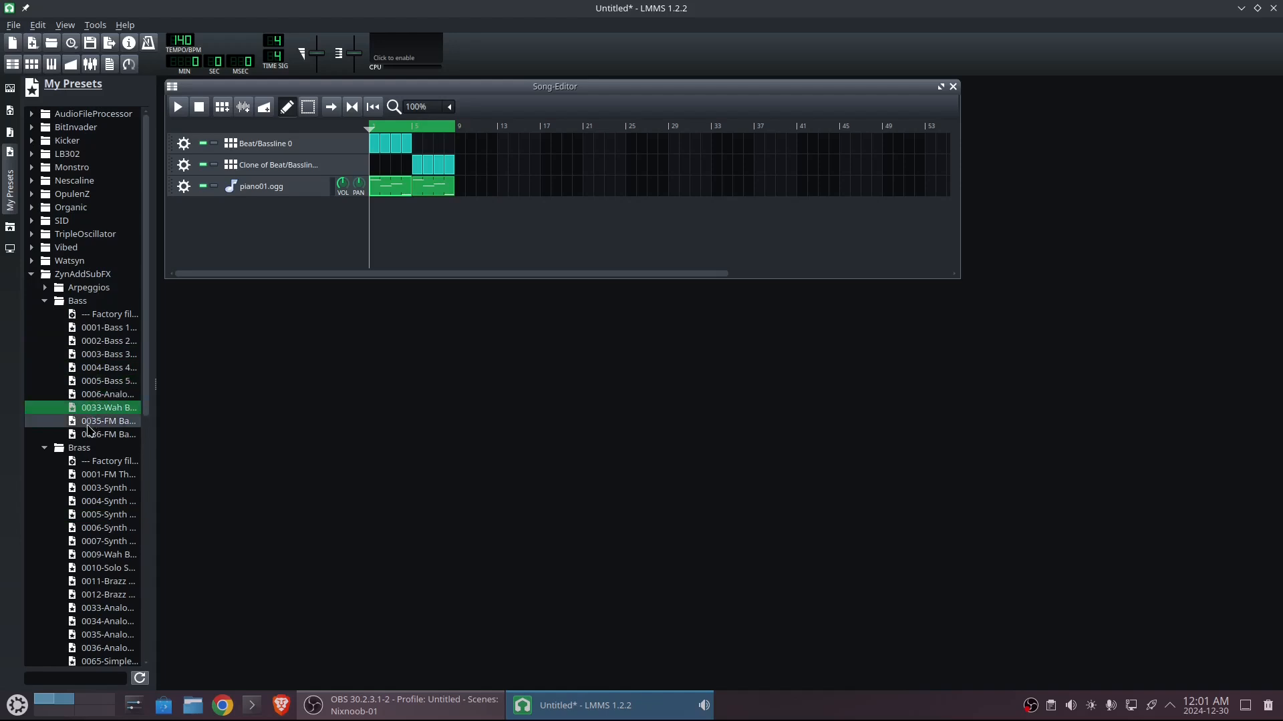
left_click(92, 434)
left_click(88, 395)
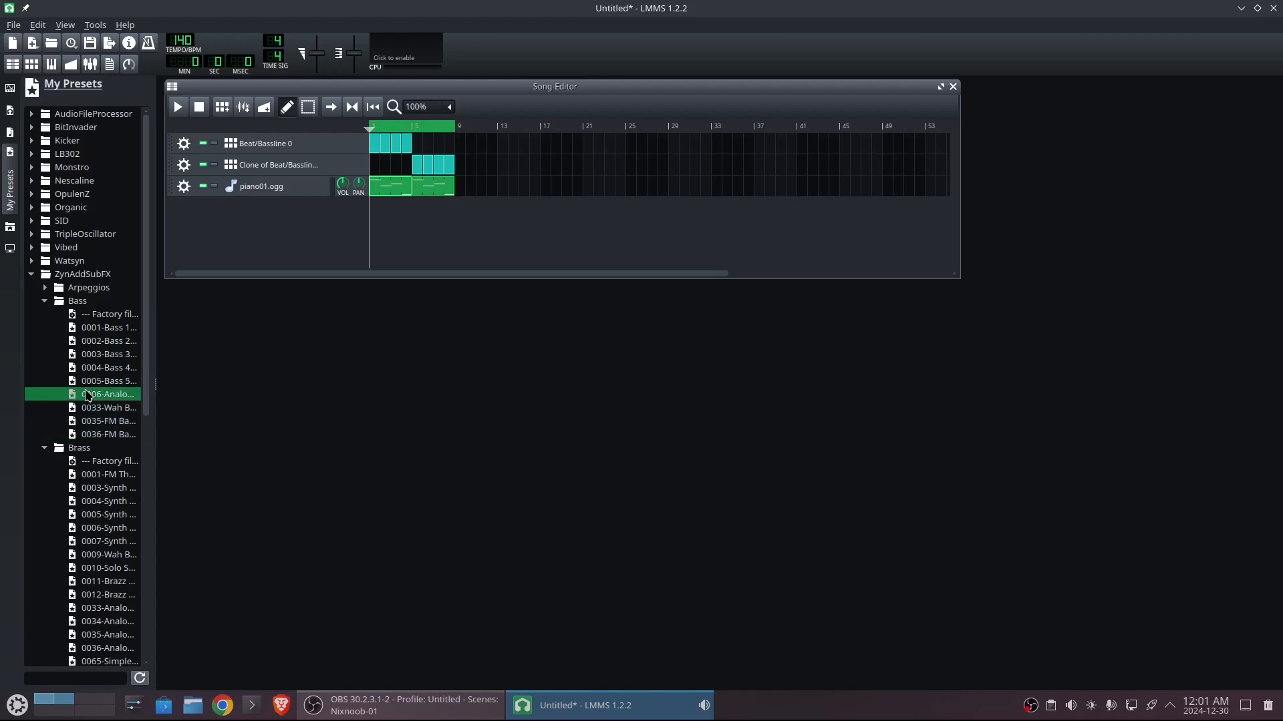
left_click(90, 381)
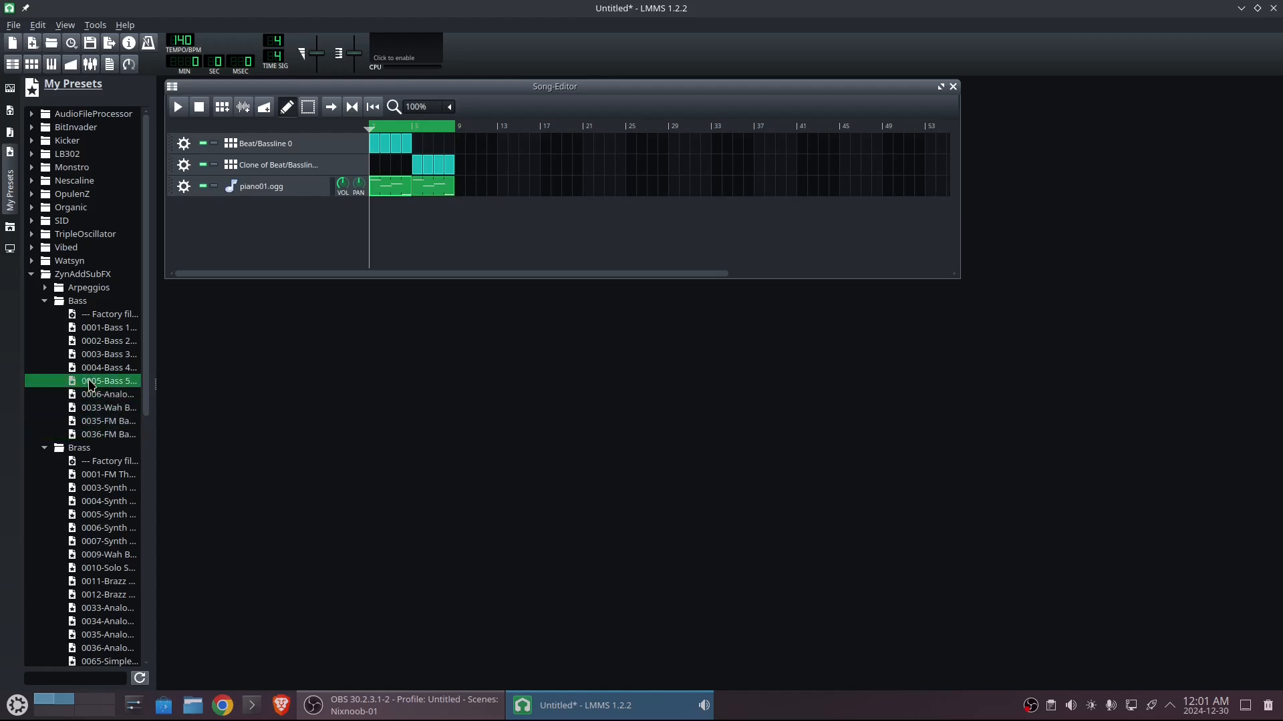
Load the 0004-Bass 4 preset onto the piano01.ogg track and play the song
left_click(92, 369)
left_click_drag(92, 369, 292, 200)
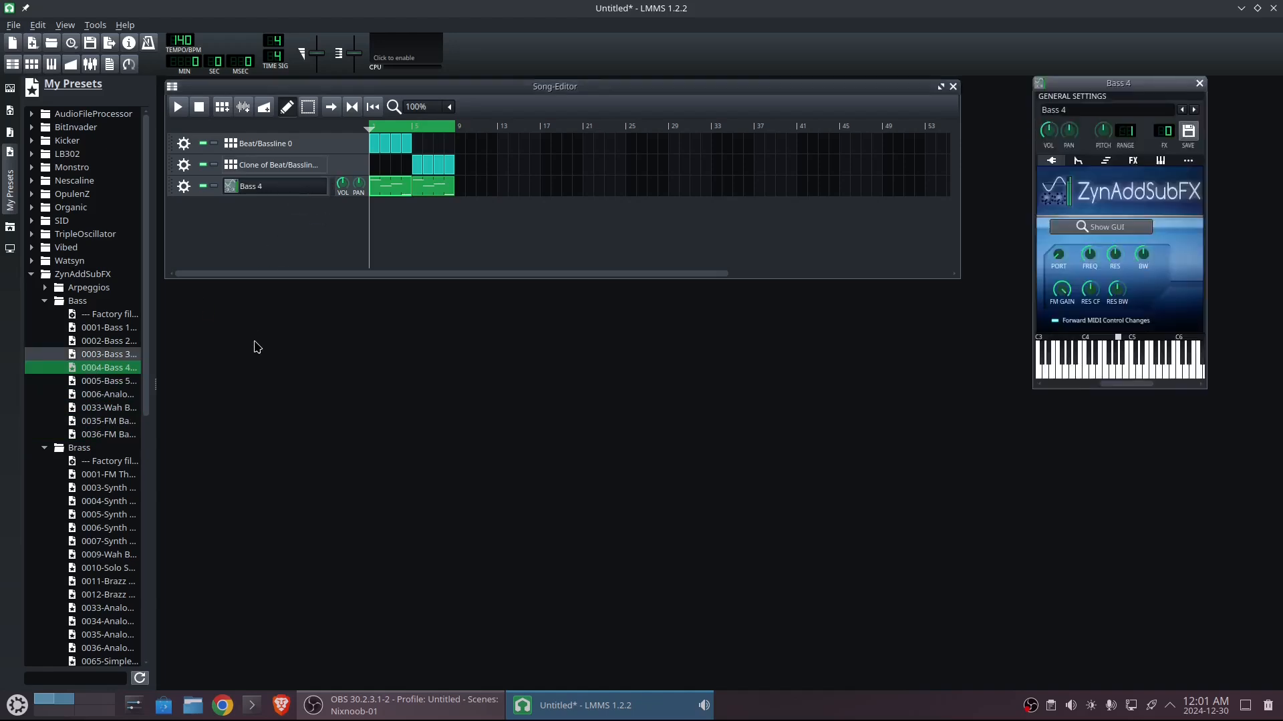
left_click(178, 107)
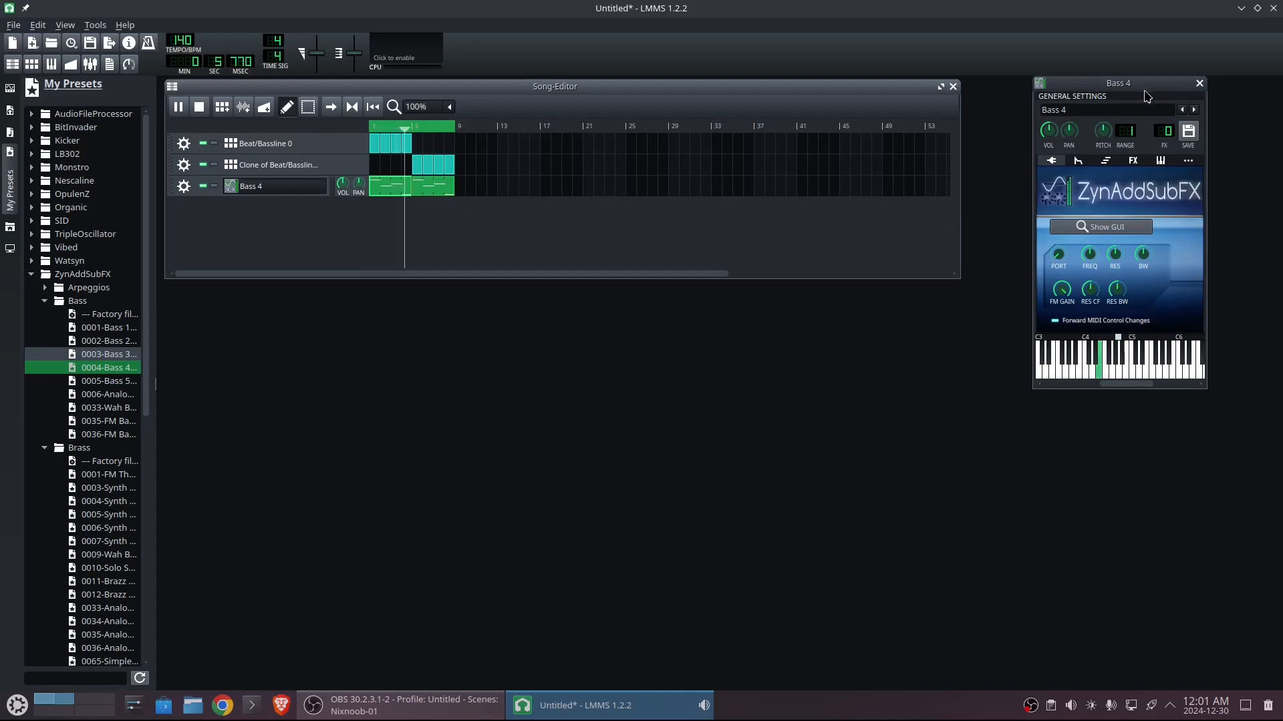
Adjust the Bass 4 instrument's FREQ knob while the song plays, and stop playback
left_click_drag(1144, 88, 738, 133)
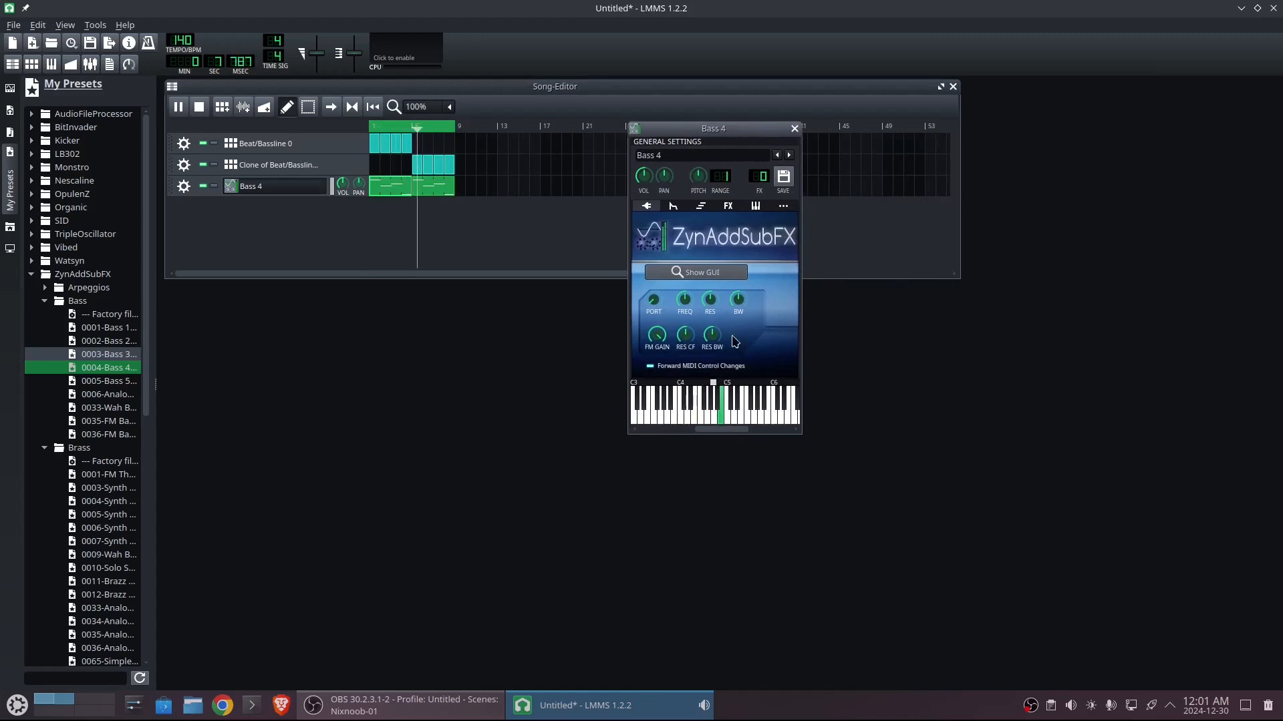
left_click_drag(685, 305, 716, 360)
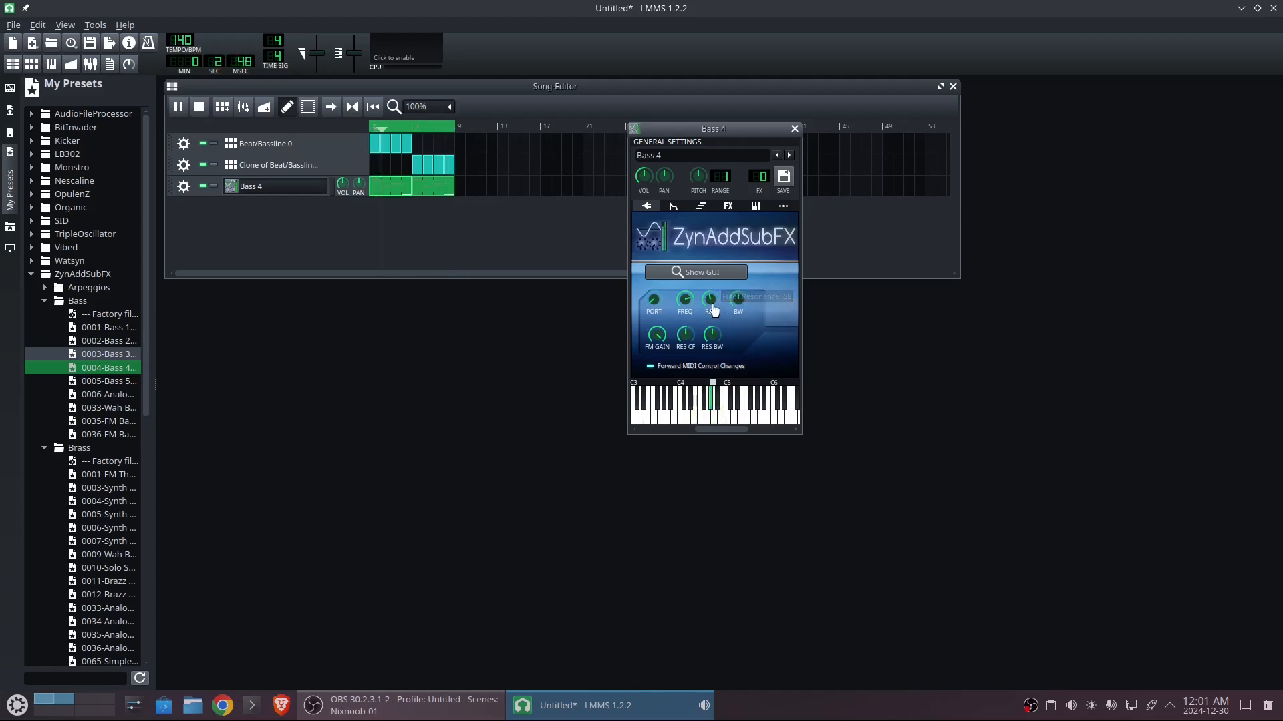
left_click(200, 113)
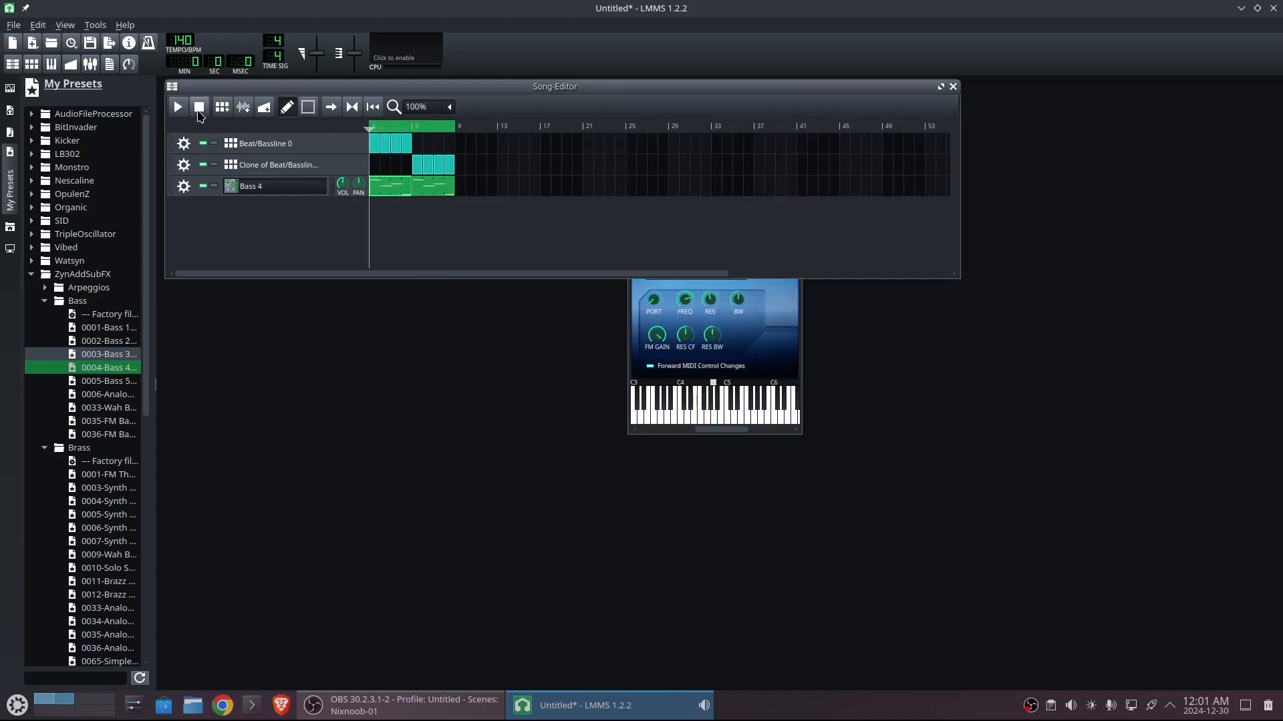
Try Reverb as system effect 1 in the ZynAddSubFX GUI, set it back to No Effect, and close the GUI
left_click(779, 352)
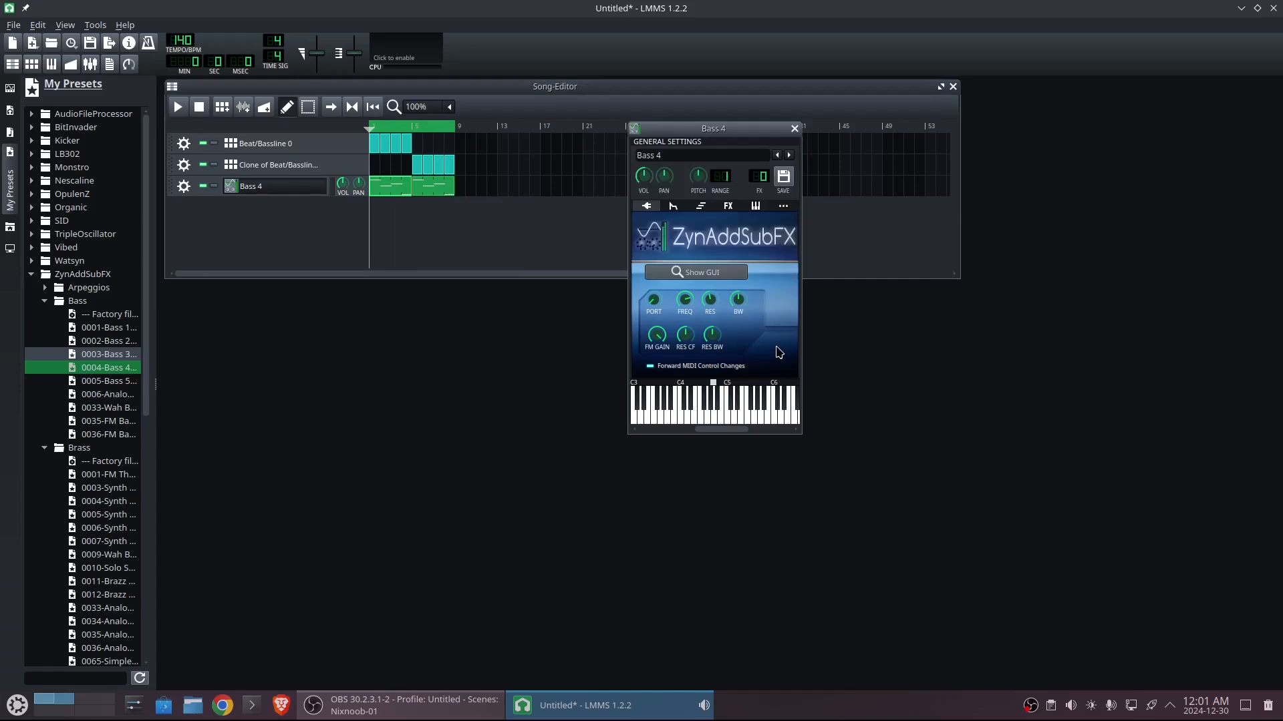
left_click_drag(737, 133, 676, 226)
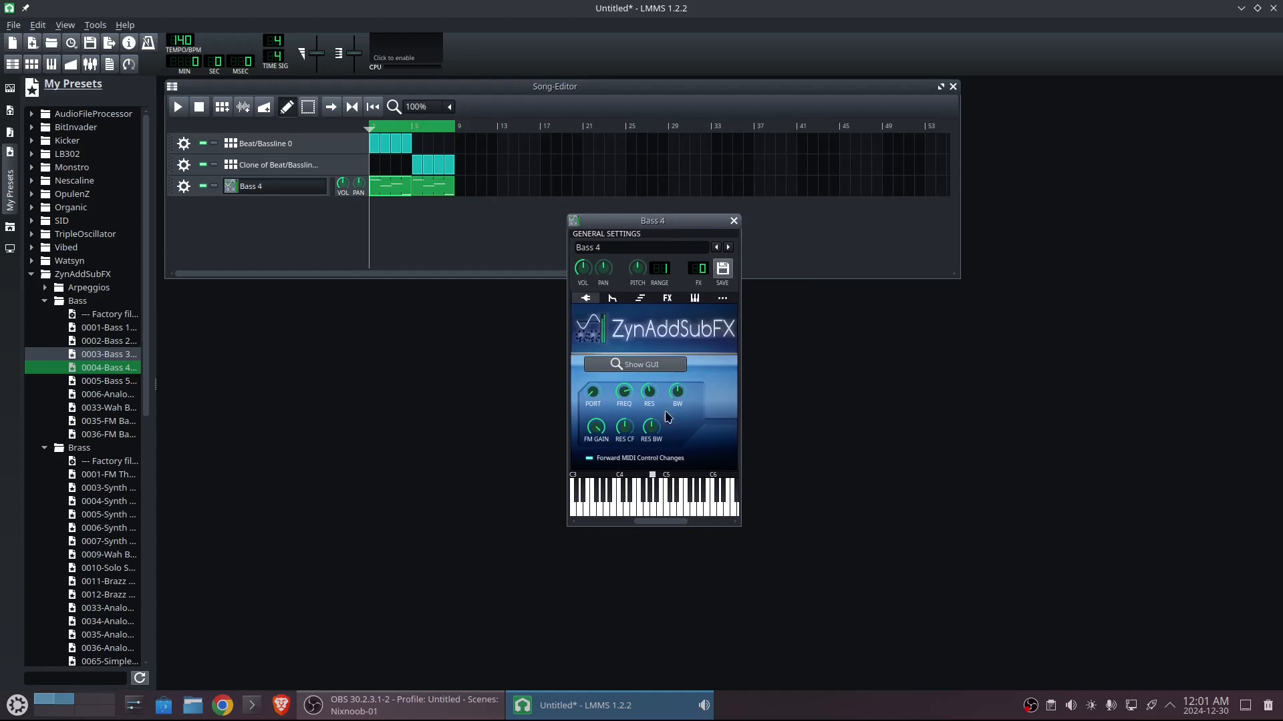
left_click(635, 366)
left_click(727, 305)
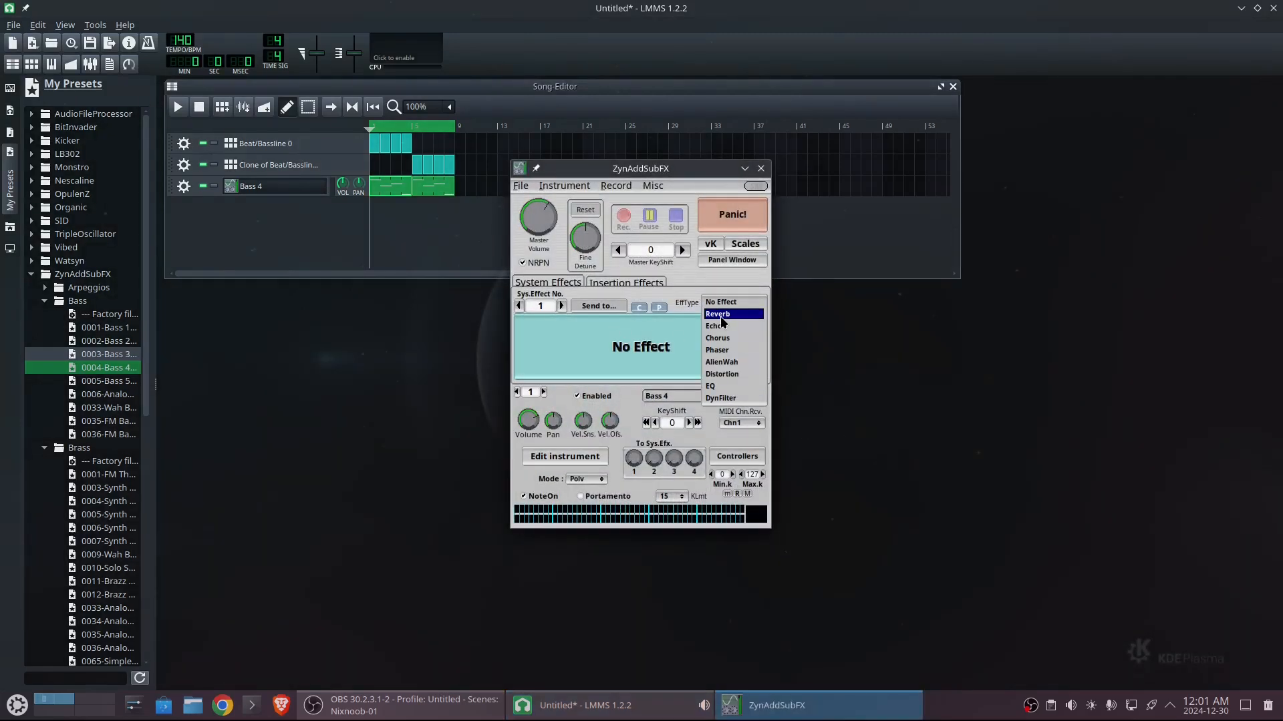
left_click(720, 315)
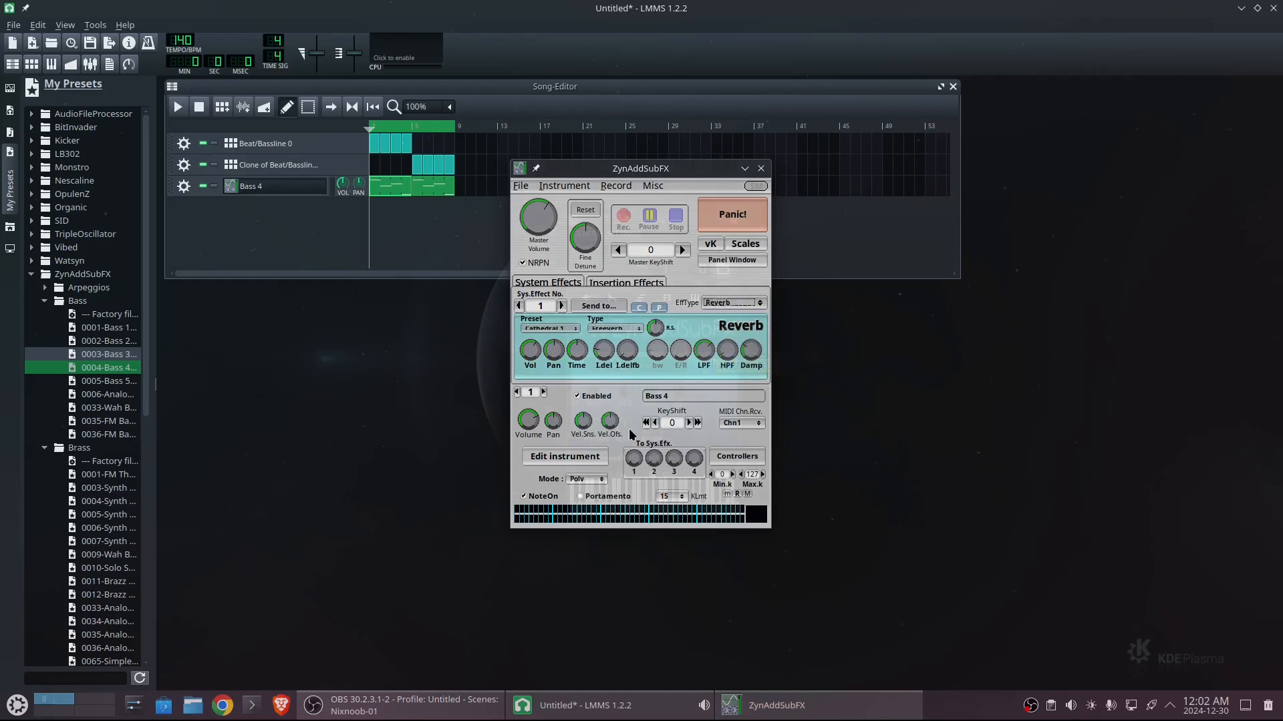
left_click(720, 305)
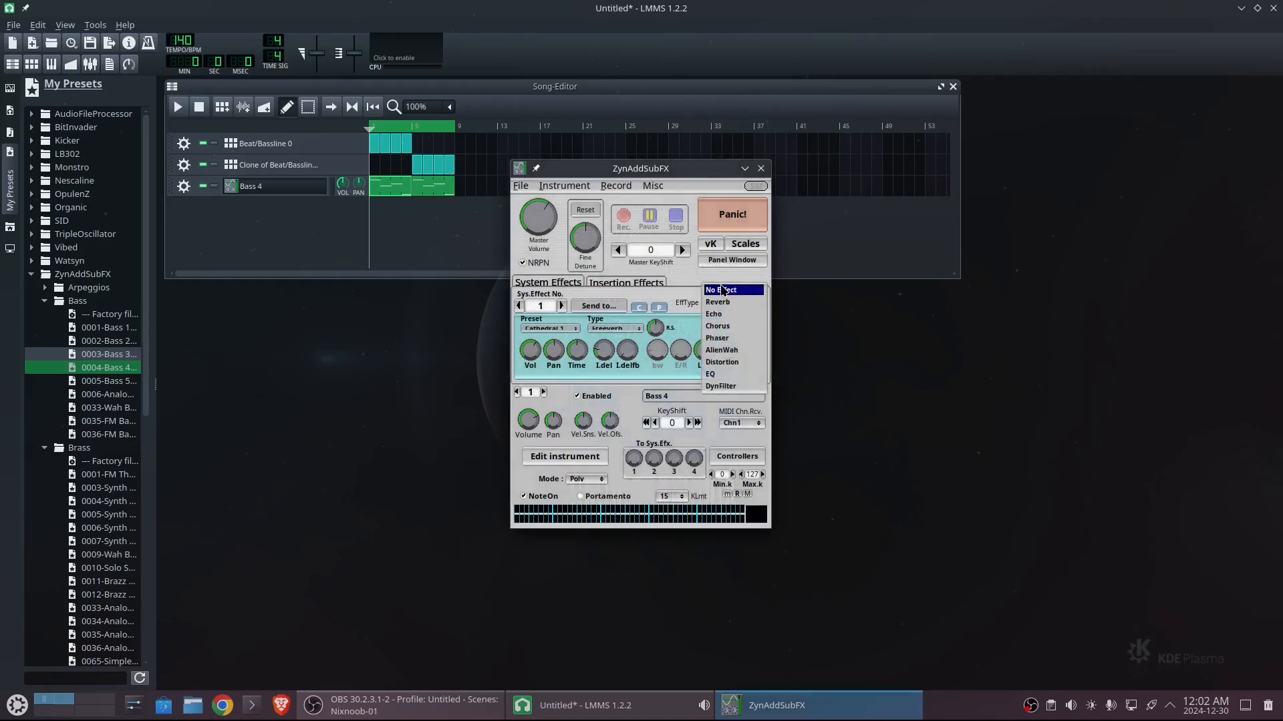
left_click(722, 291)
left_click(761, 169)
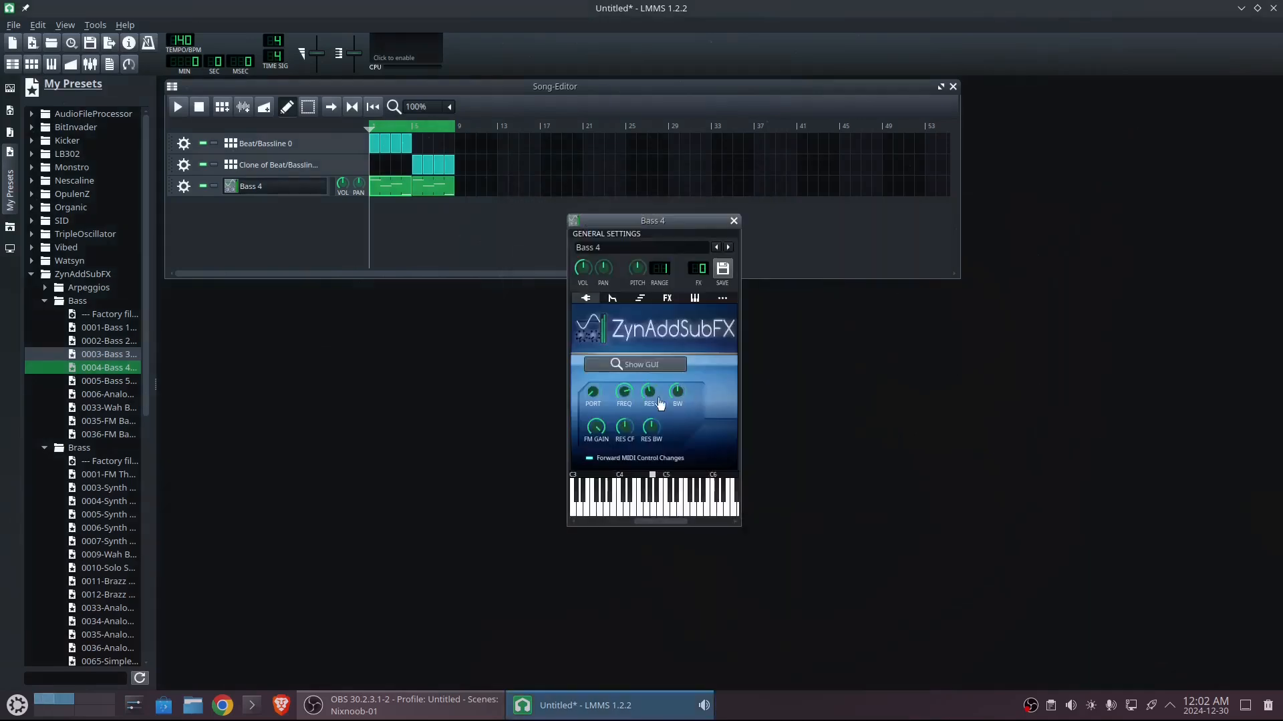
Add the Calf Reverb LADSPA effect to the Bass 4 effects chain
left_click(667, 299)
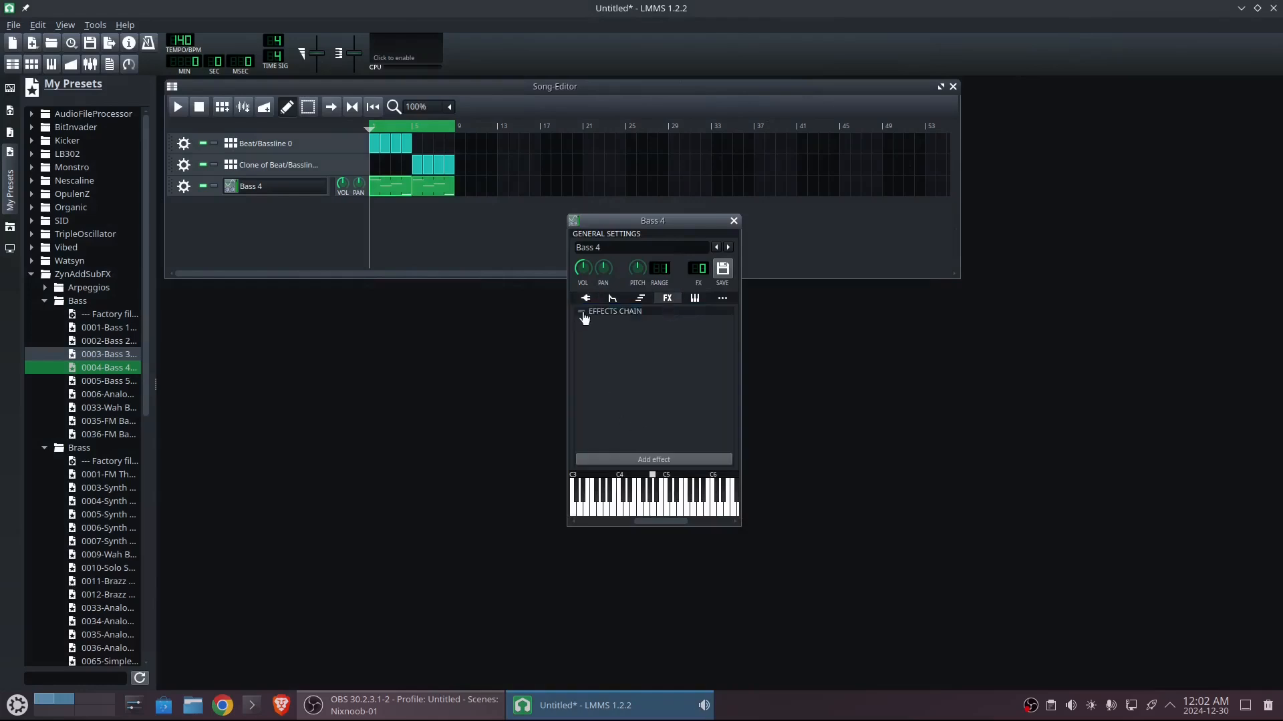
left_click(654, 460)
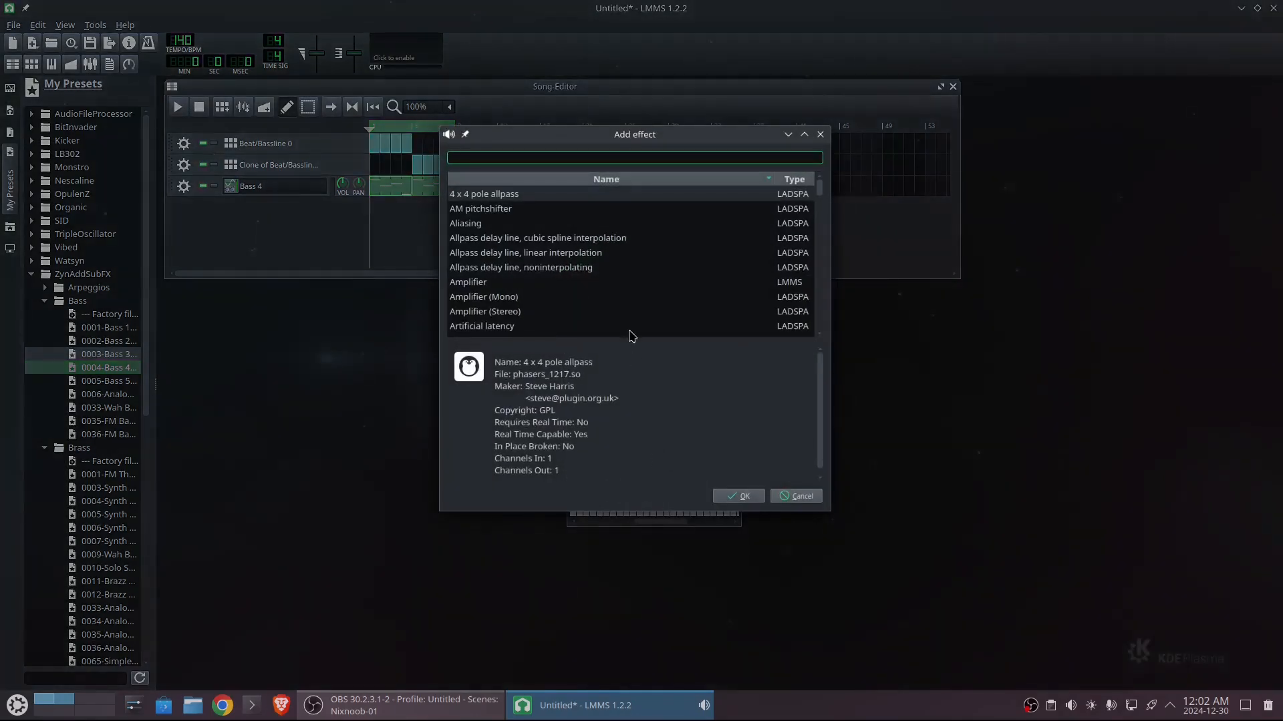
type("rever")
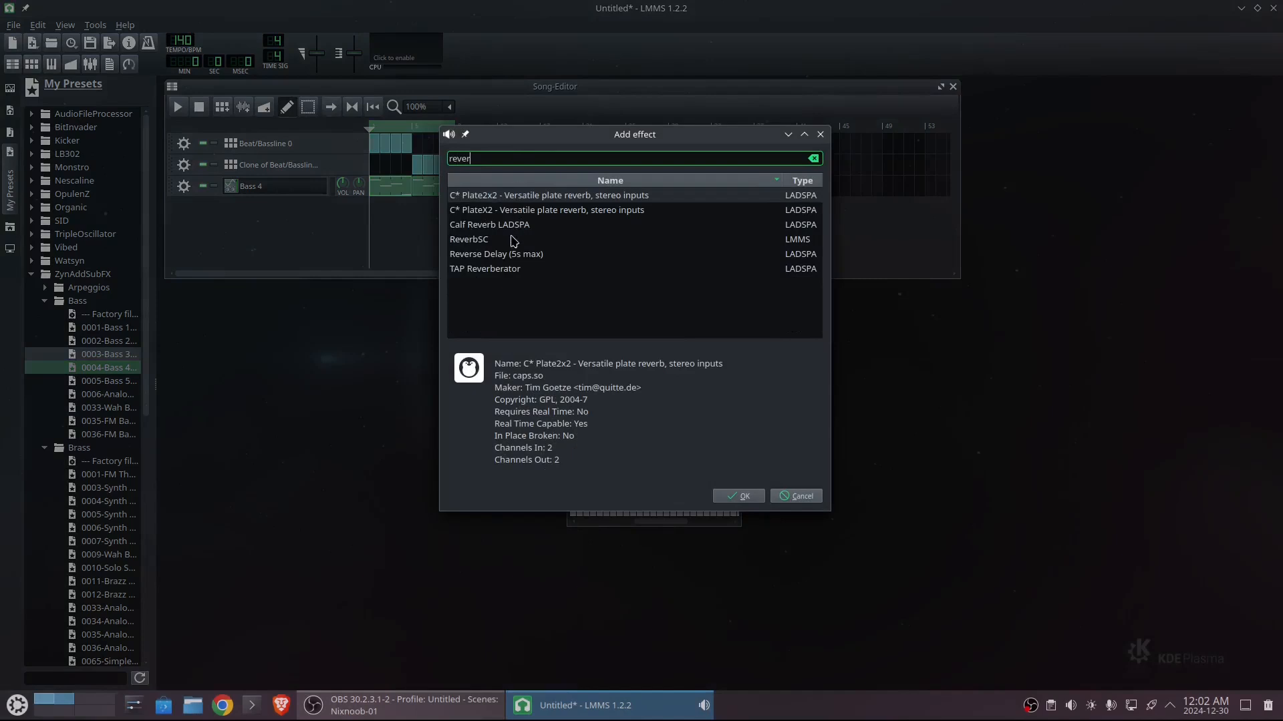
left_click(491, 227)
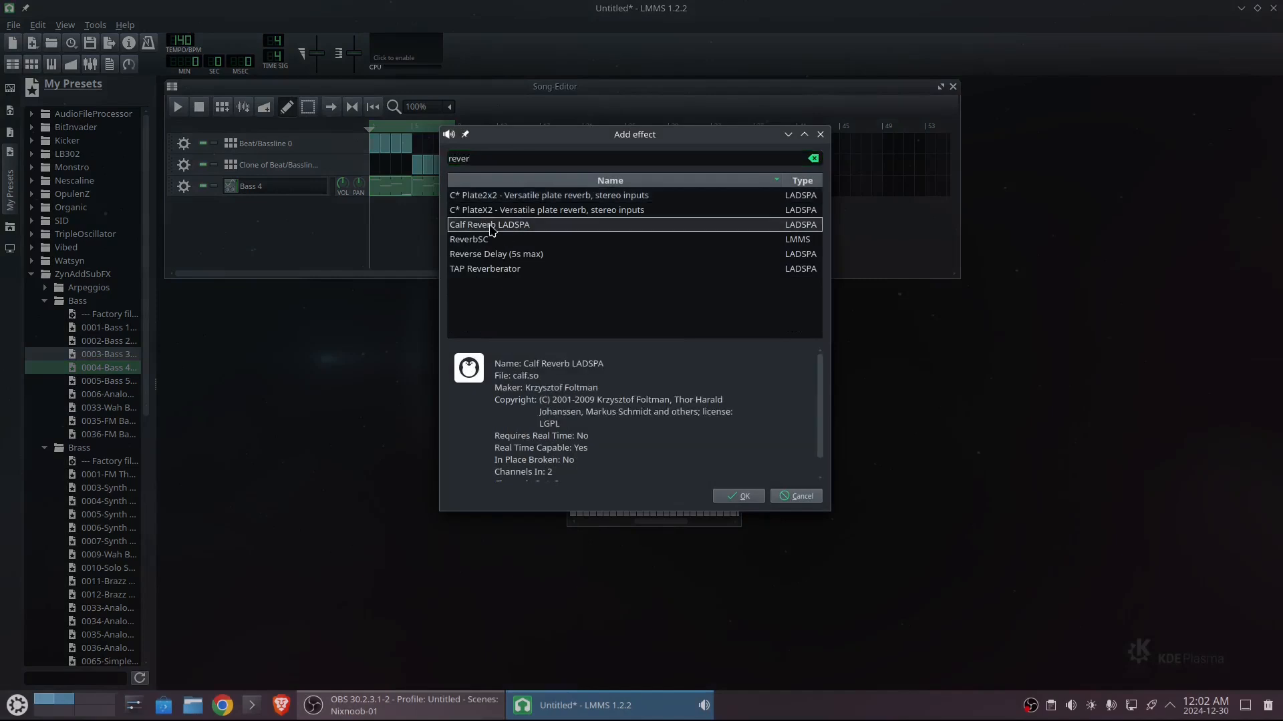
left_click(739, 497)
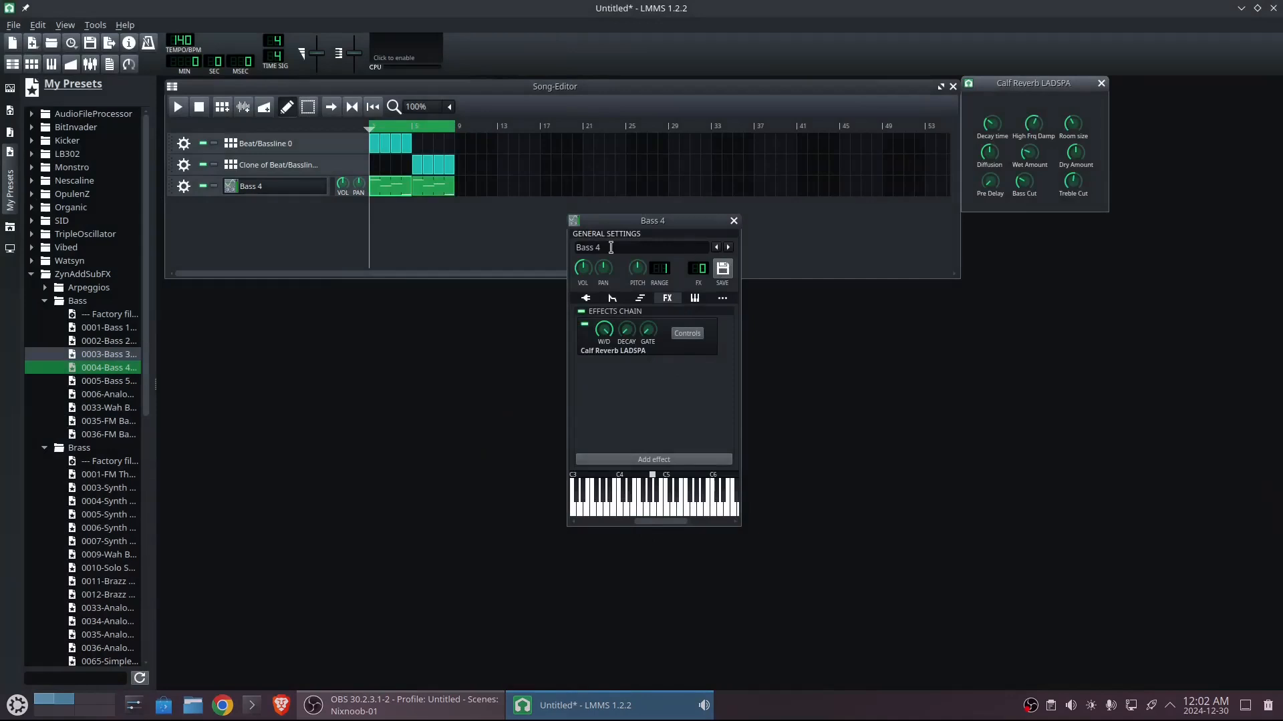
Turn up the Calf Reverb's Room size while the song plays, and stop playback
left_click_drag(1009, 89, 799, 224)
left_click(178, 107)
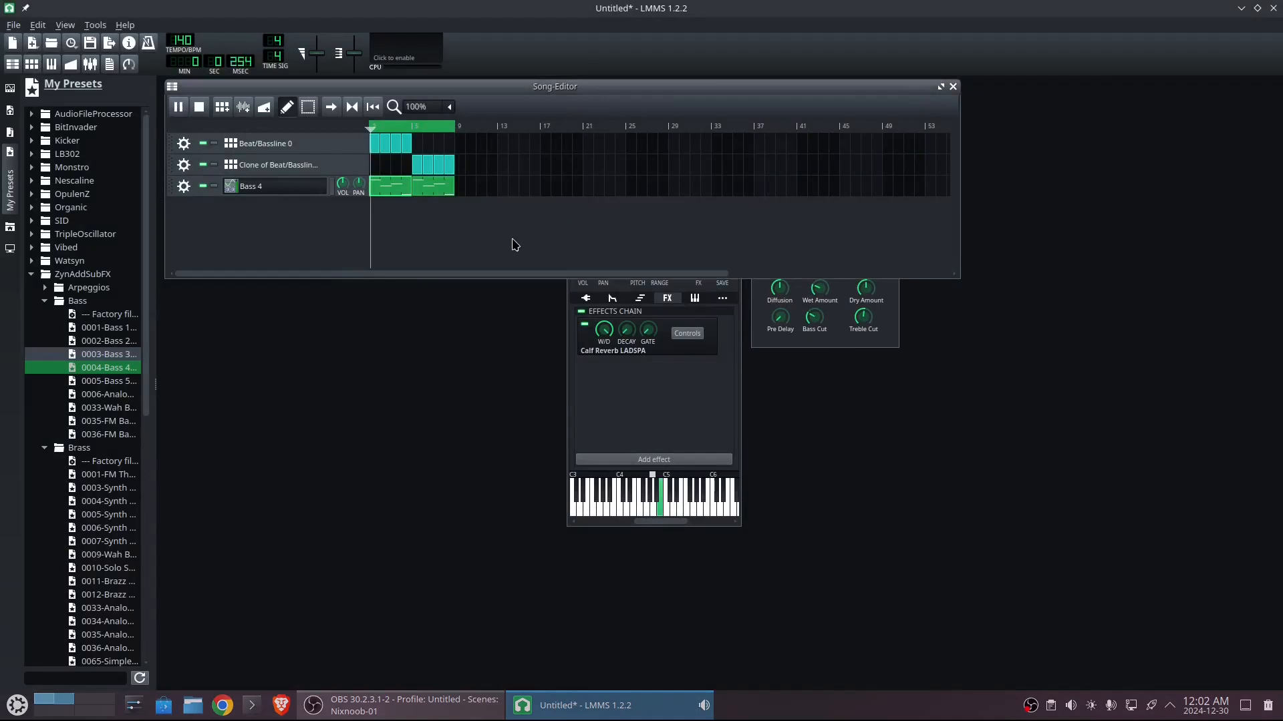
left_click(888, 343)
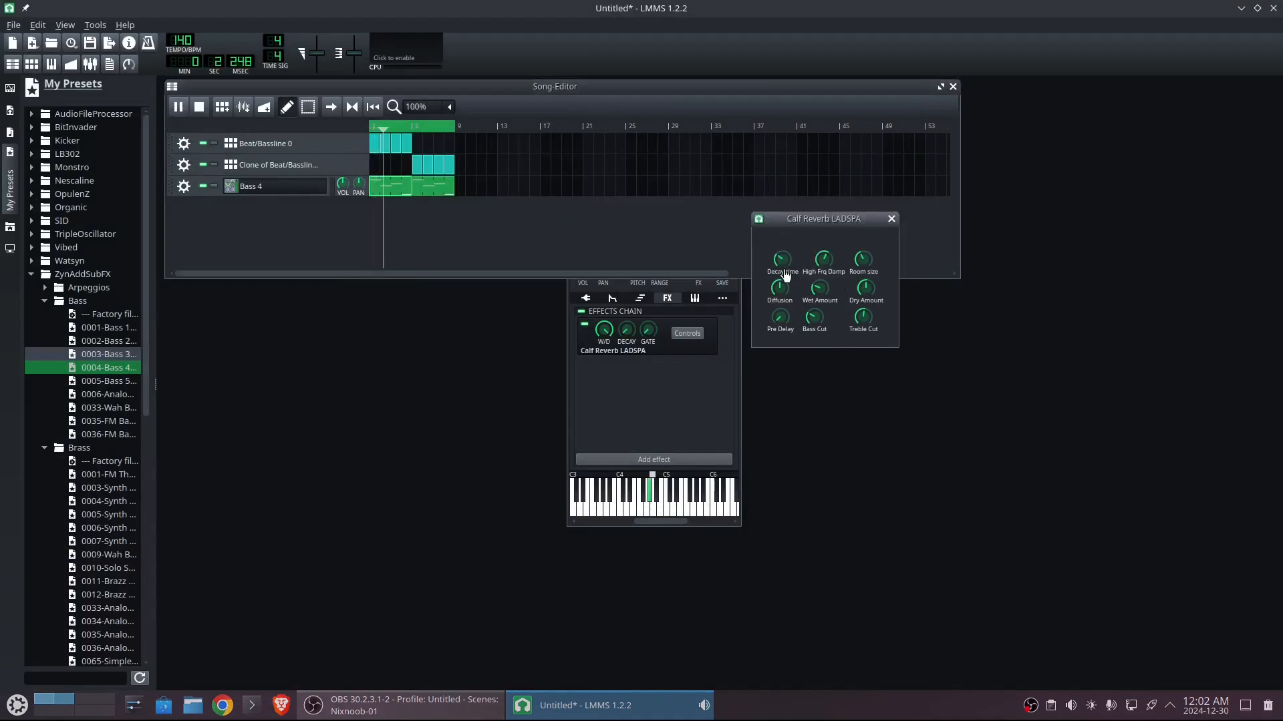
left_click_drag(857, 243, 845, 162)
left_click_drag(833, 227, 829, 335)
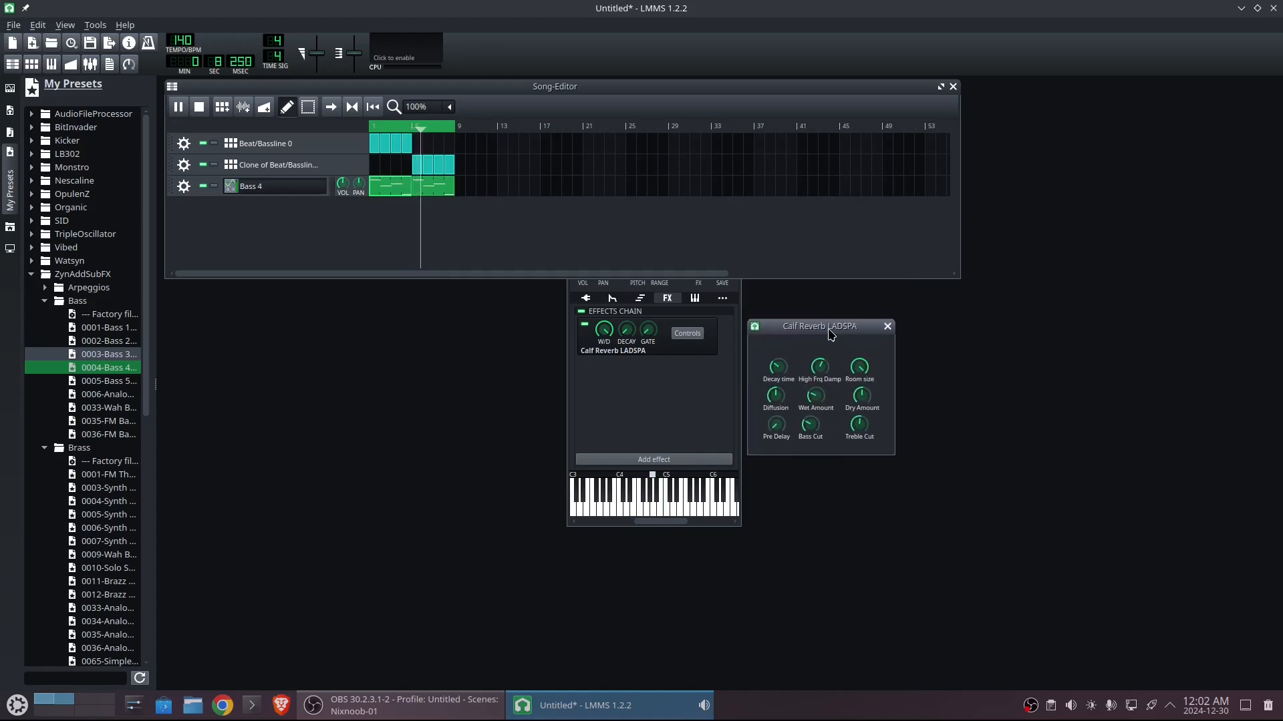
left_click(200, 109)
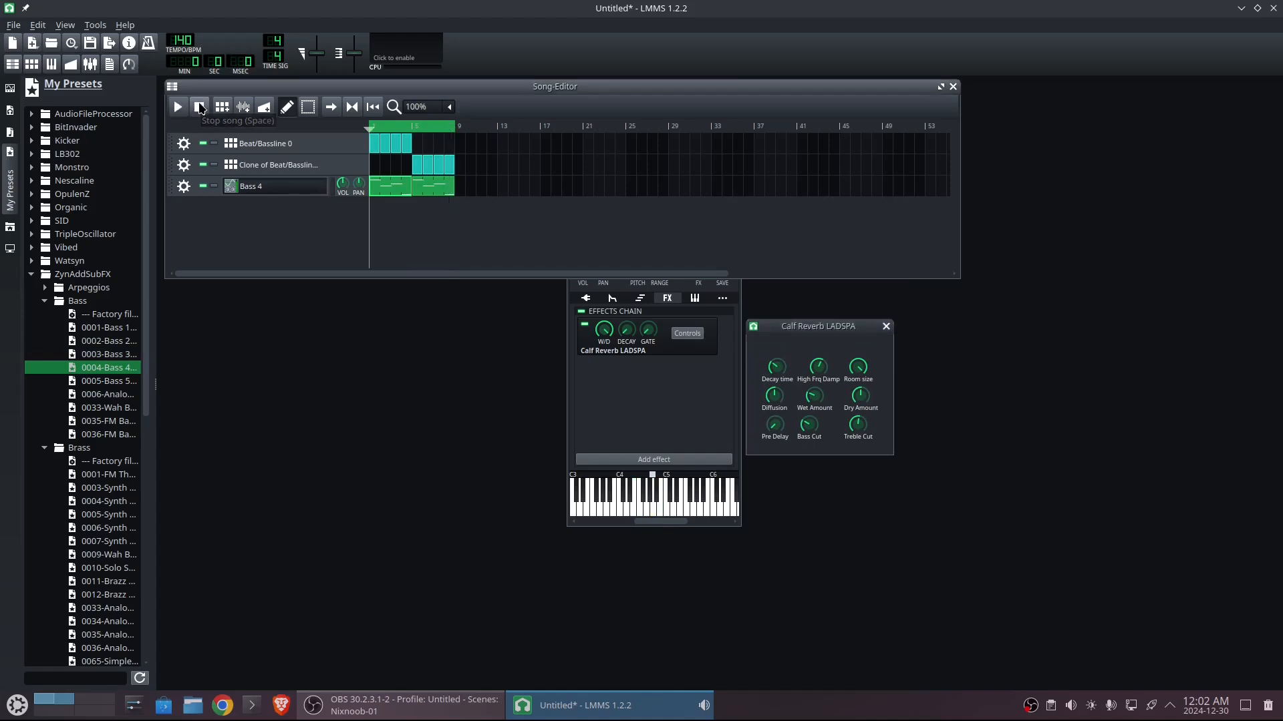
Close the Calf Reverb controls and show the Bass 4 instrument's ZynAddSubFX settings below the Song-Editor
left_click(887, 327)
left_click(708, 407)
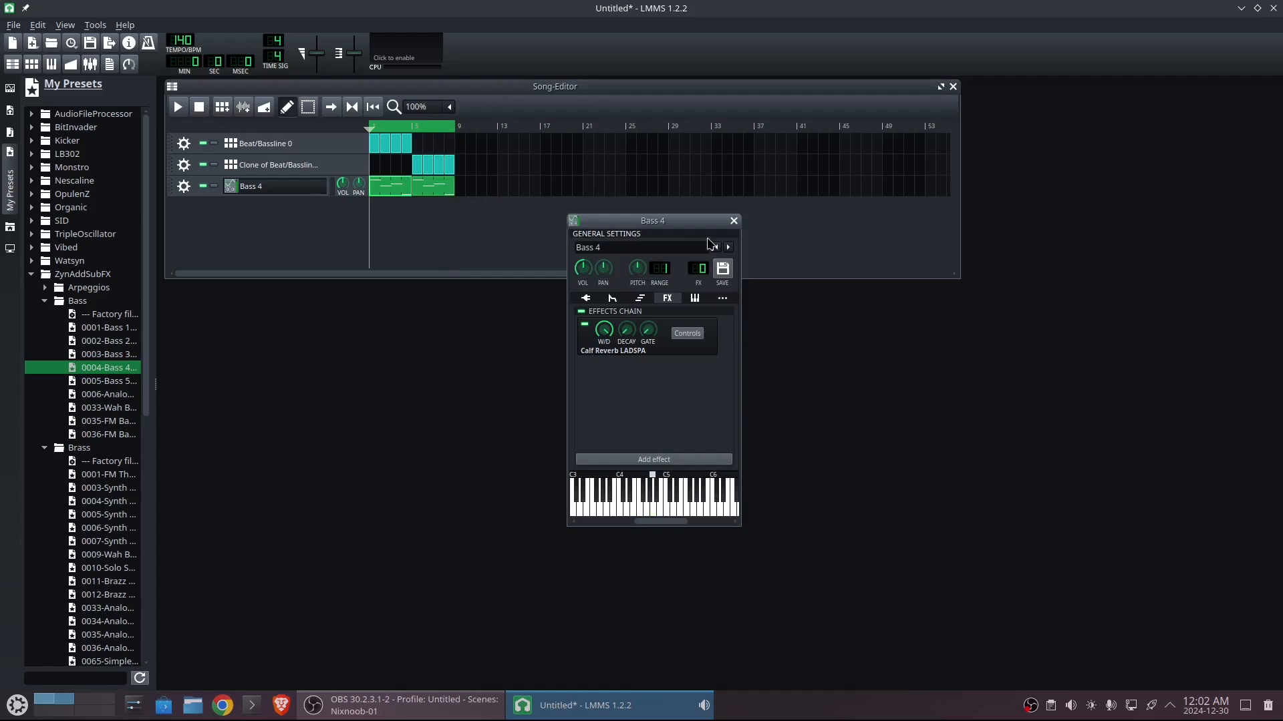
left_click_drag(687, 227, 762, 312)
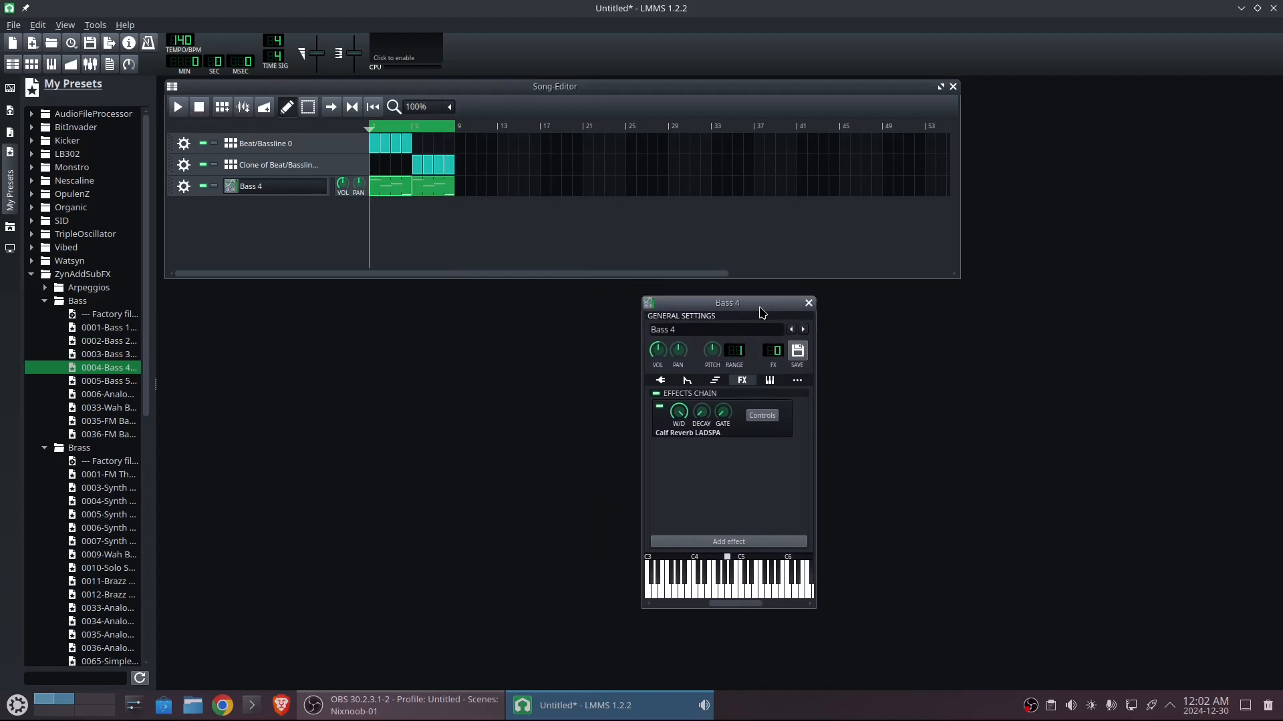
left_click(660, 381)
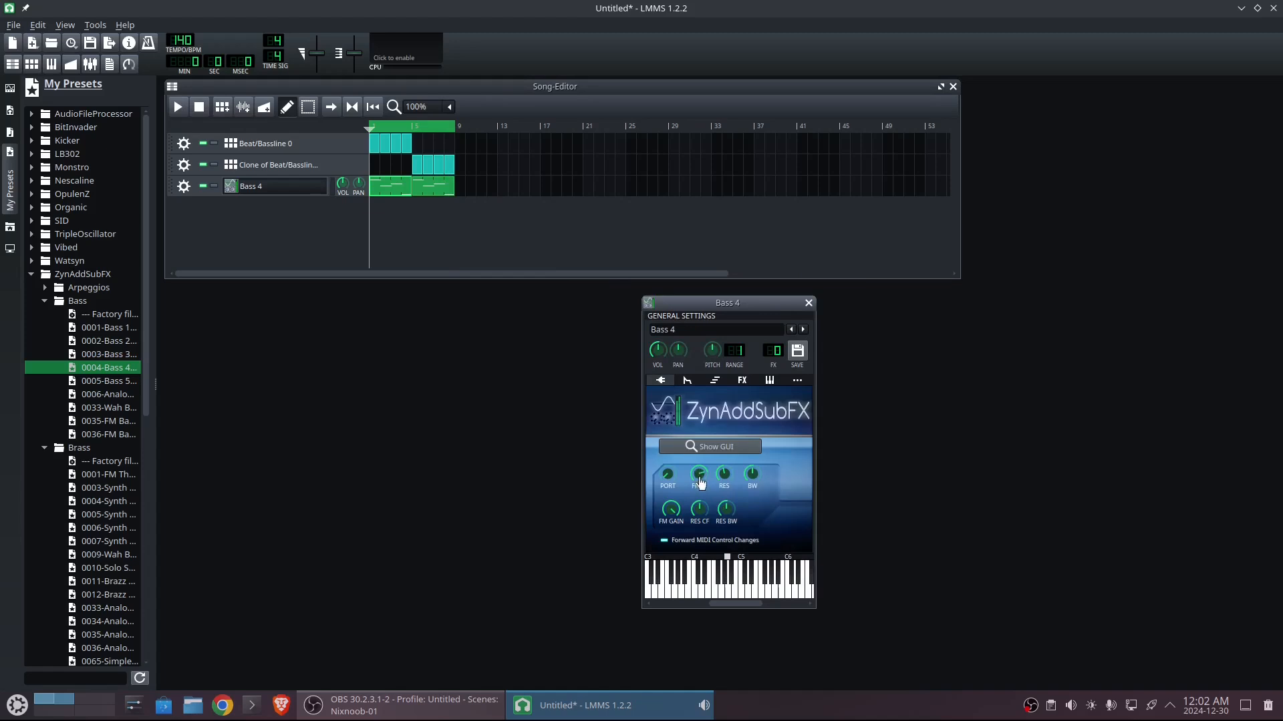
Add an automation track, link the Bass 4 FREQ knob to an eight-bar clip on it, and open the clip for editing
left_click(223, 224)
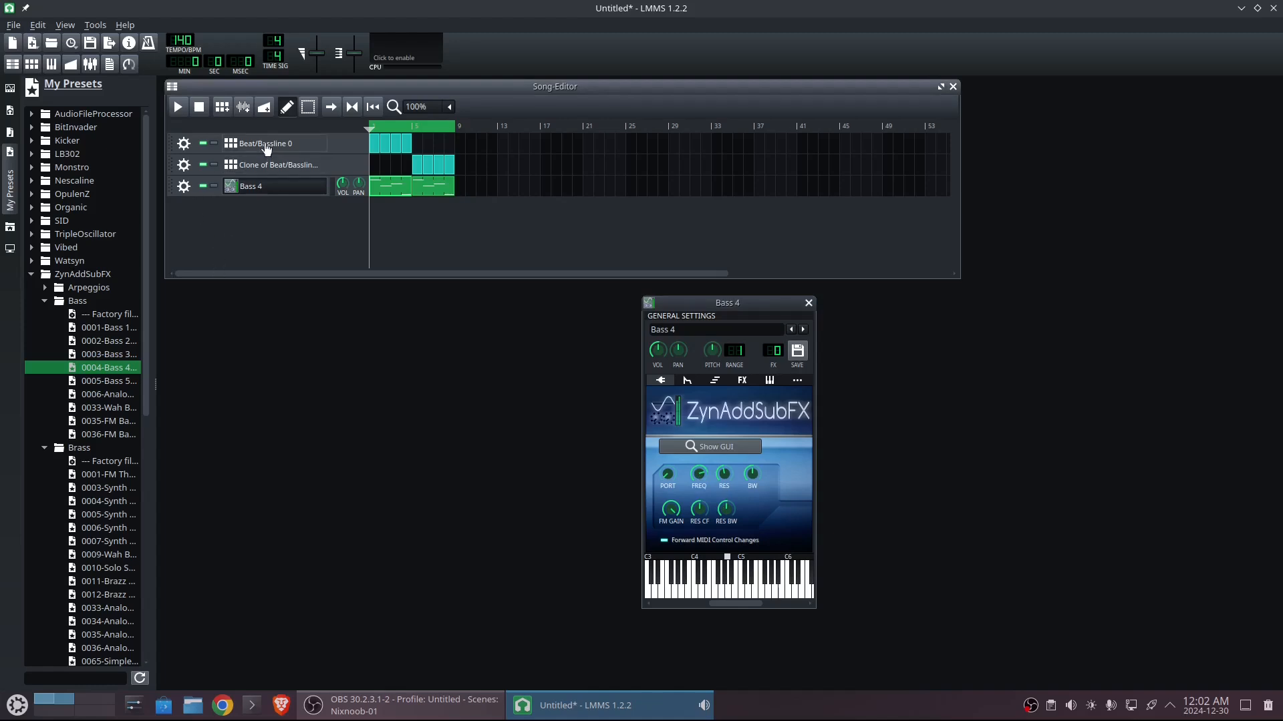
left_click(266, 109)
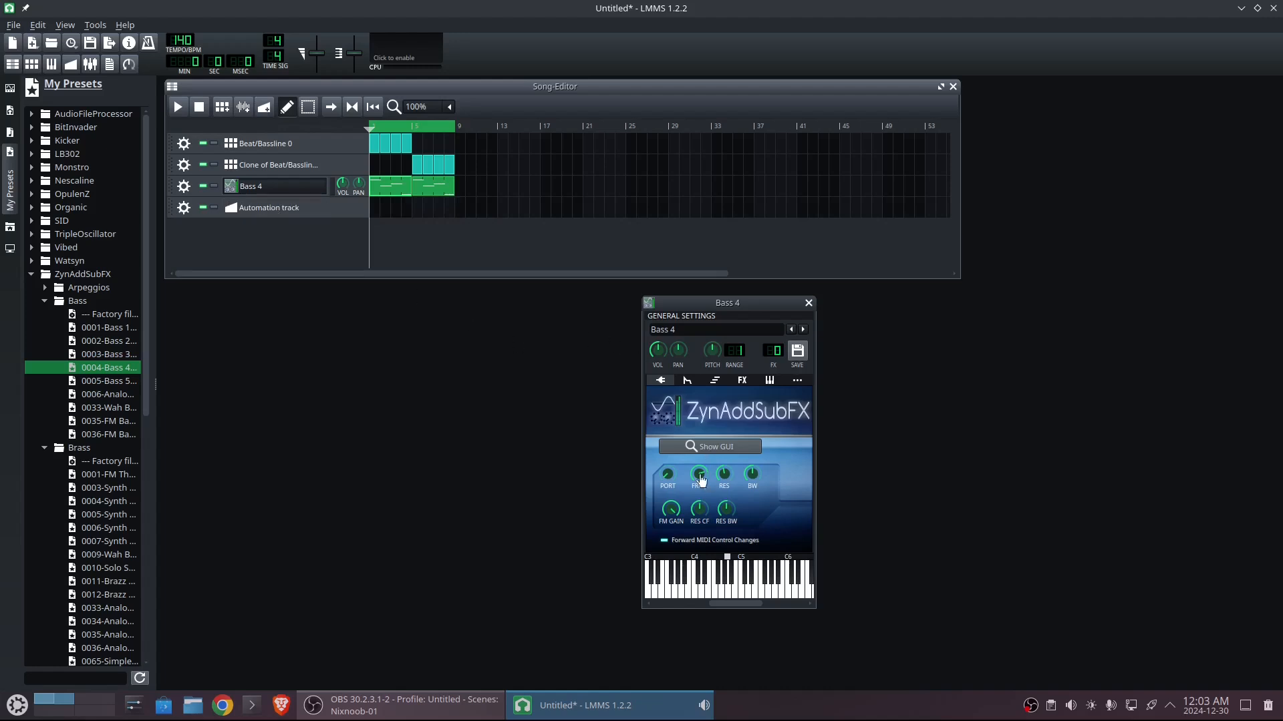
left_click_drag(701, 481, 449, 209)
double_click(437, 213)
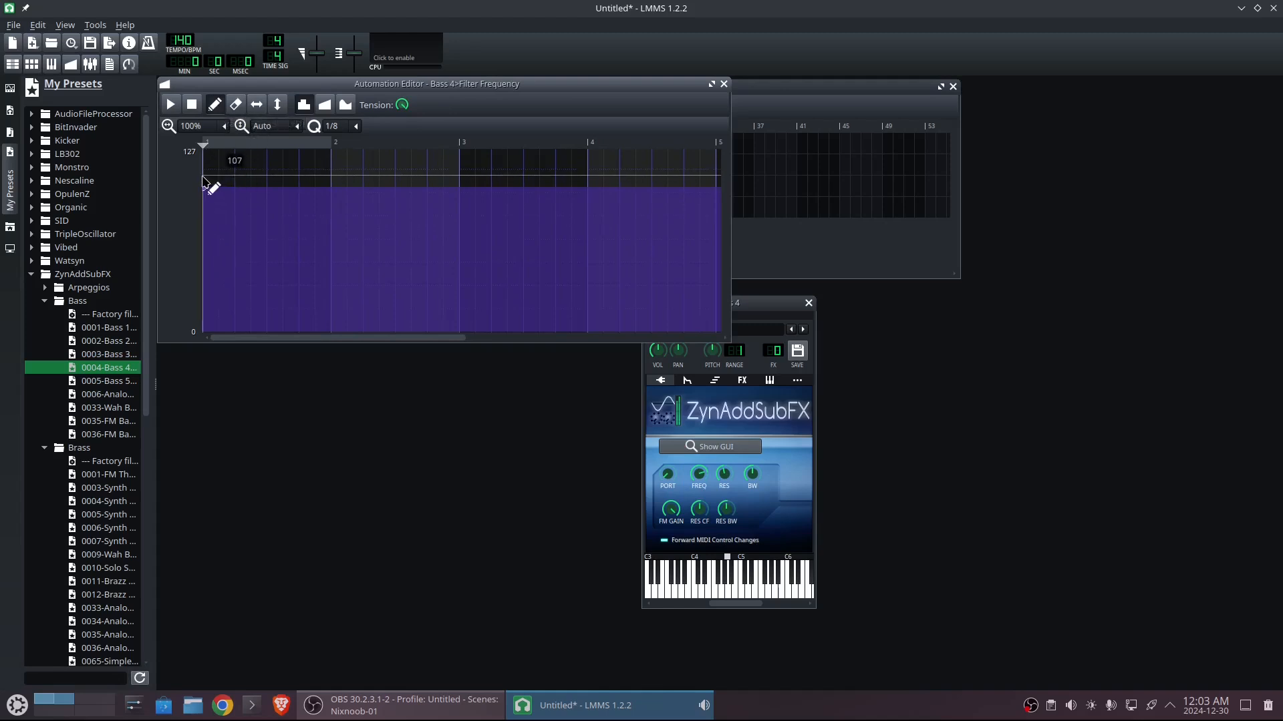
Draw a smooth Filter Frequency curve starting at about 107, dipping low at bar 3 and rising to near maximum at bar 5
left_click_drag(204, 188, 265, 212)
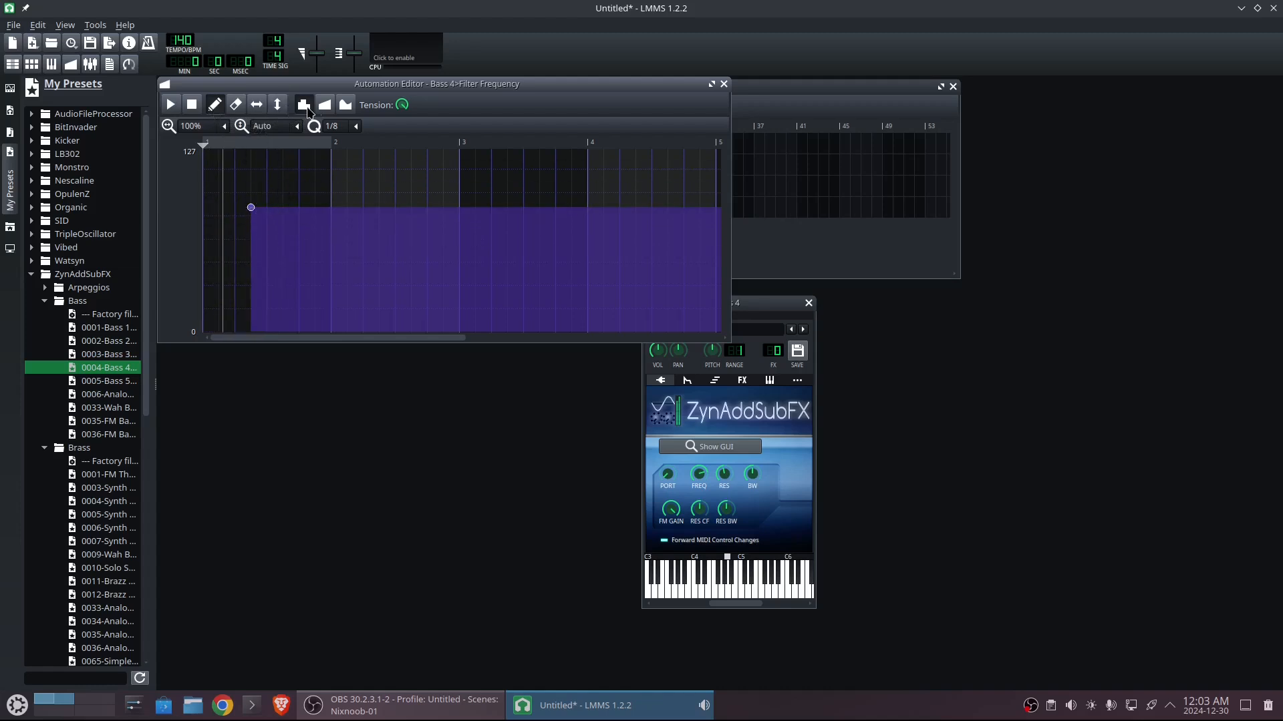
left_click(345, 105)
left_click_drag(252, 213, 205, 176)
left_click_drag(467, 190, 472, 293)
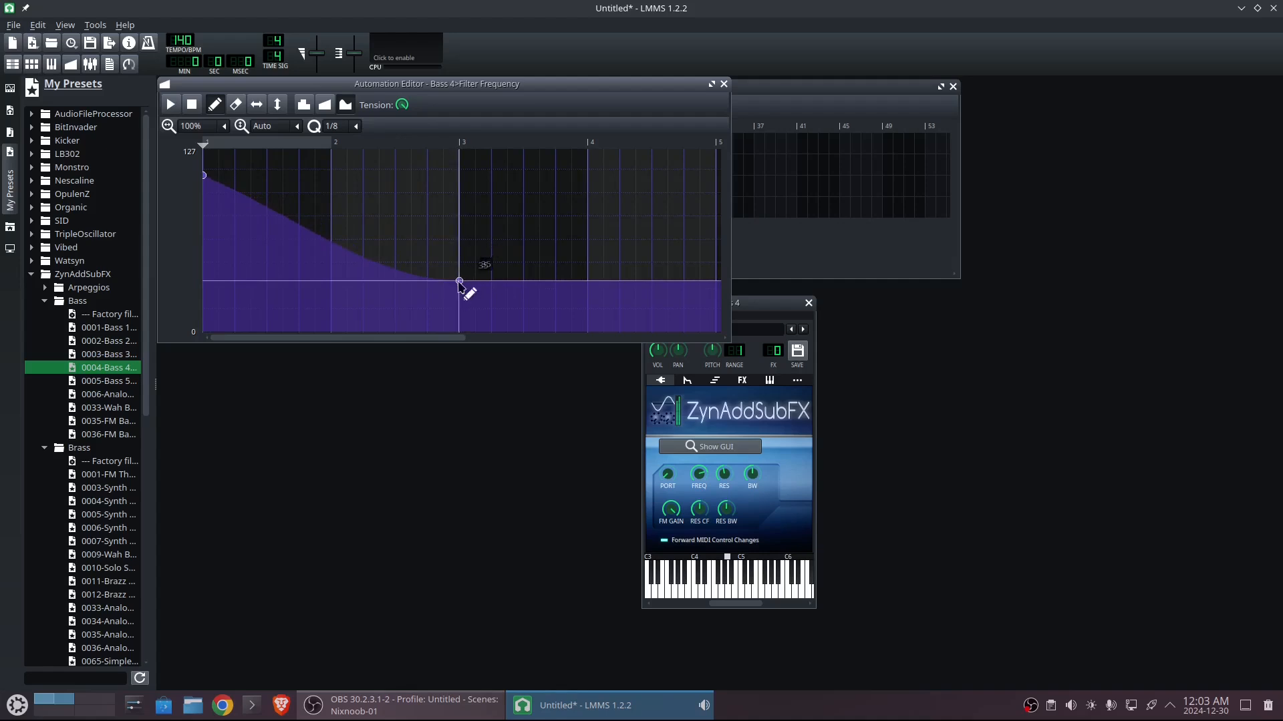
left_click_drag(595, 282, 715, 155)
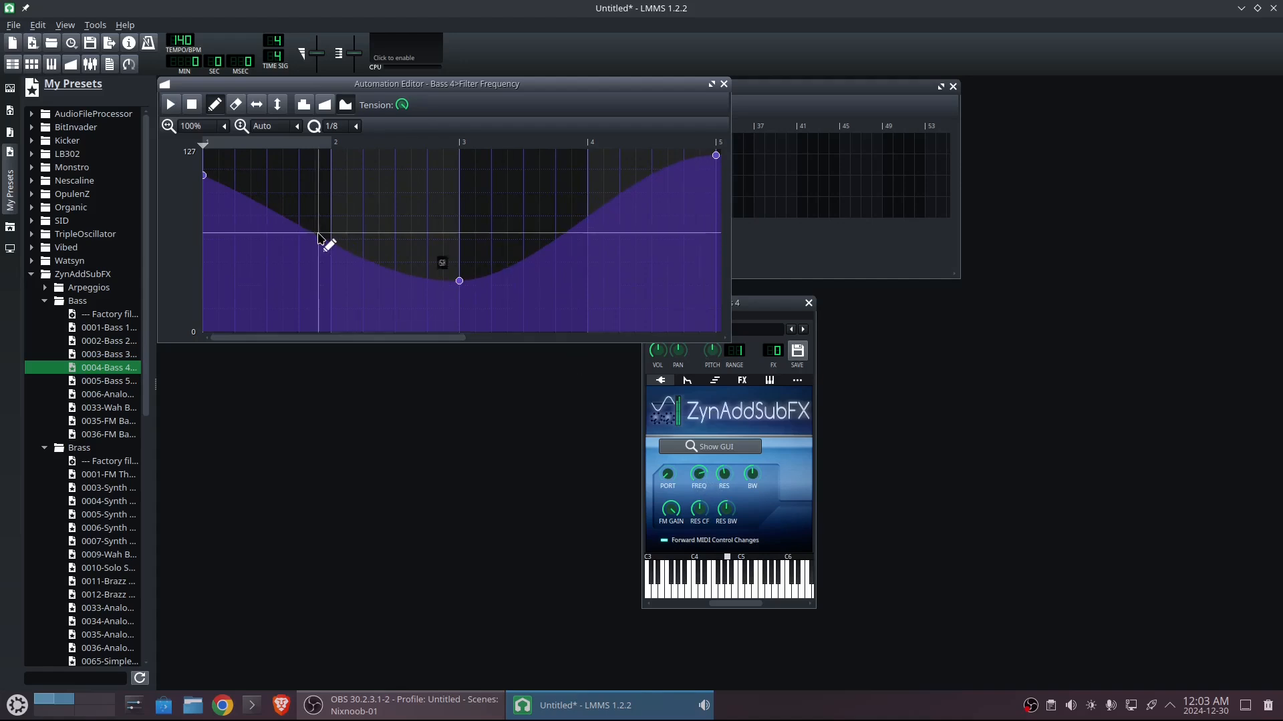
Raise the Filter Frequency curve's low point at bar 3, playing the song before and after, and close the automation editor
left_click(178, 107)
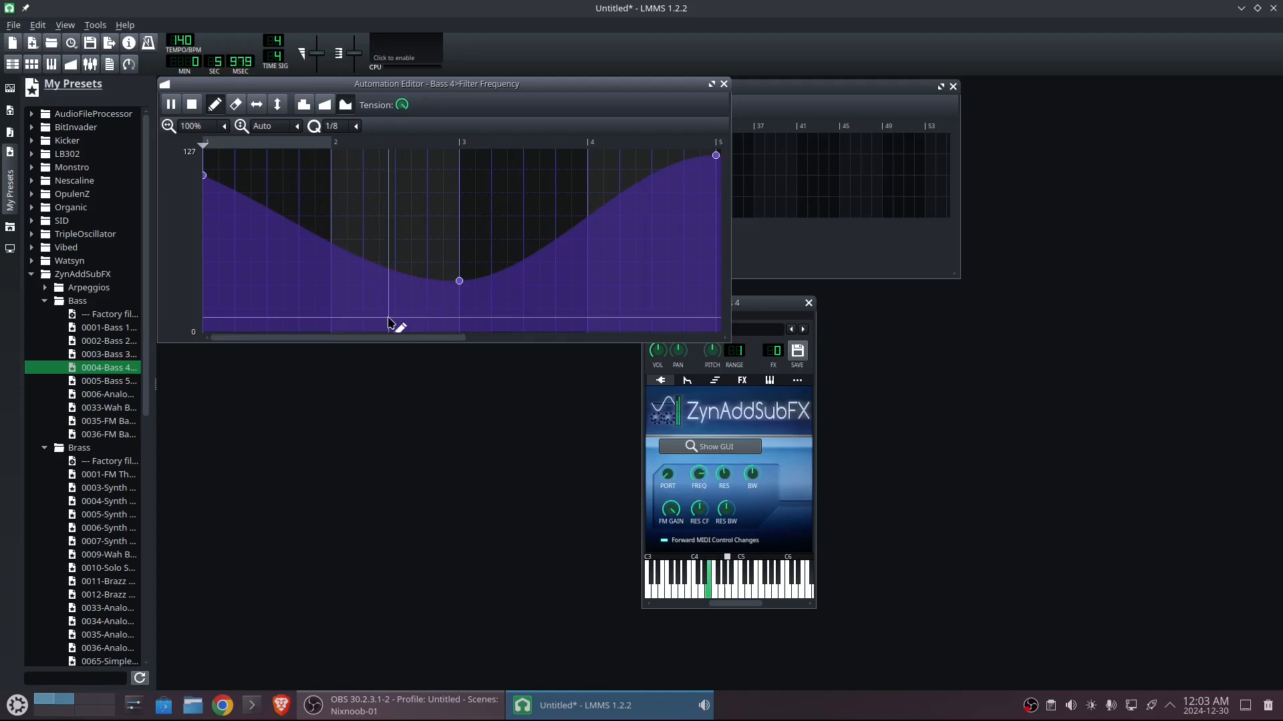
left_click(192, 104)
left_click_drag(459, 287, 457, 220)
left_click(170, 104)
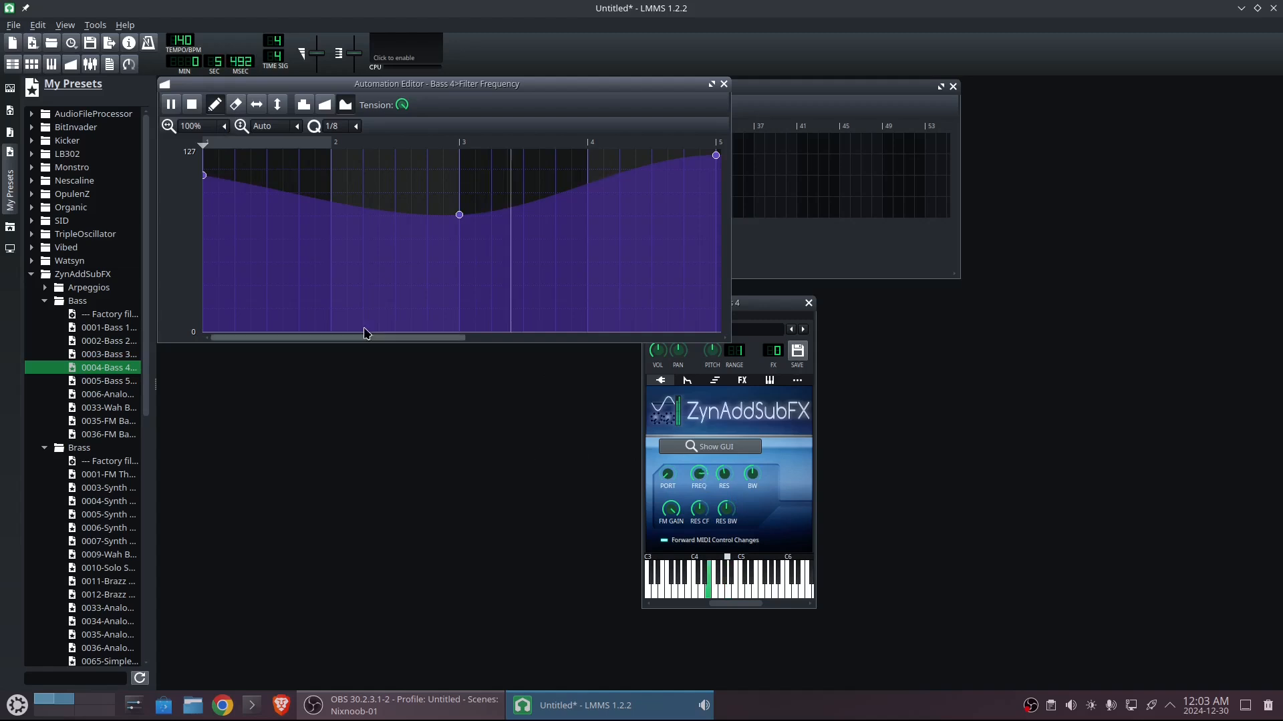
left_click(190, 105)
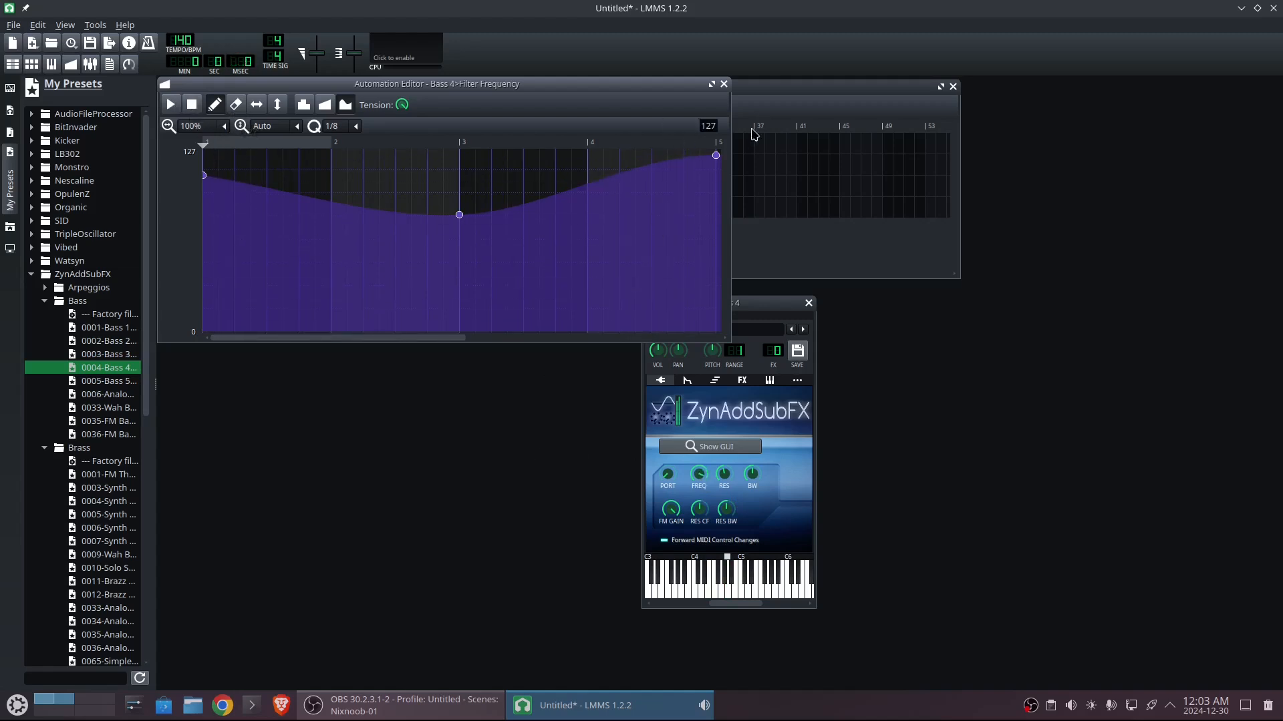
left_click(723, 84)
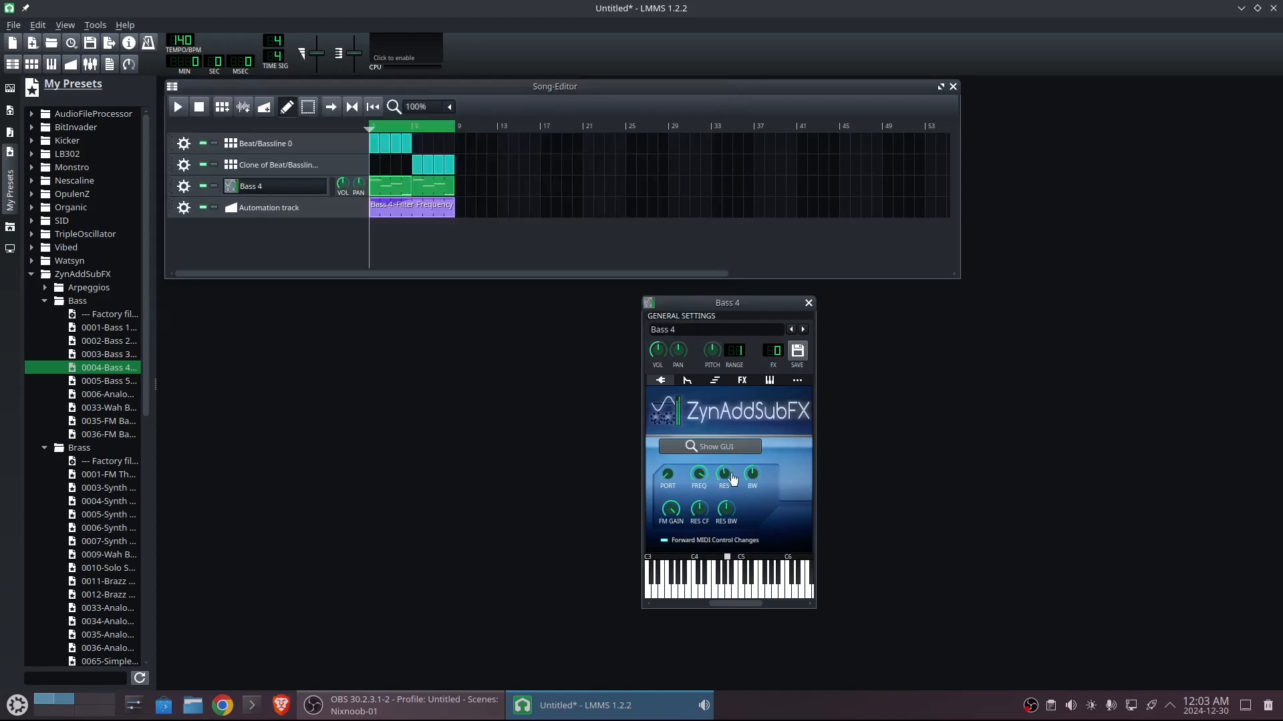
Add a second automation track with a clip for the Bass 4 RES knob, stretch it to bar 9, and open it for editing
left_click(264, 107)
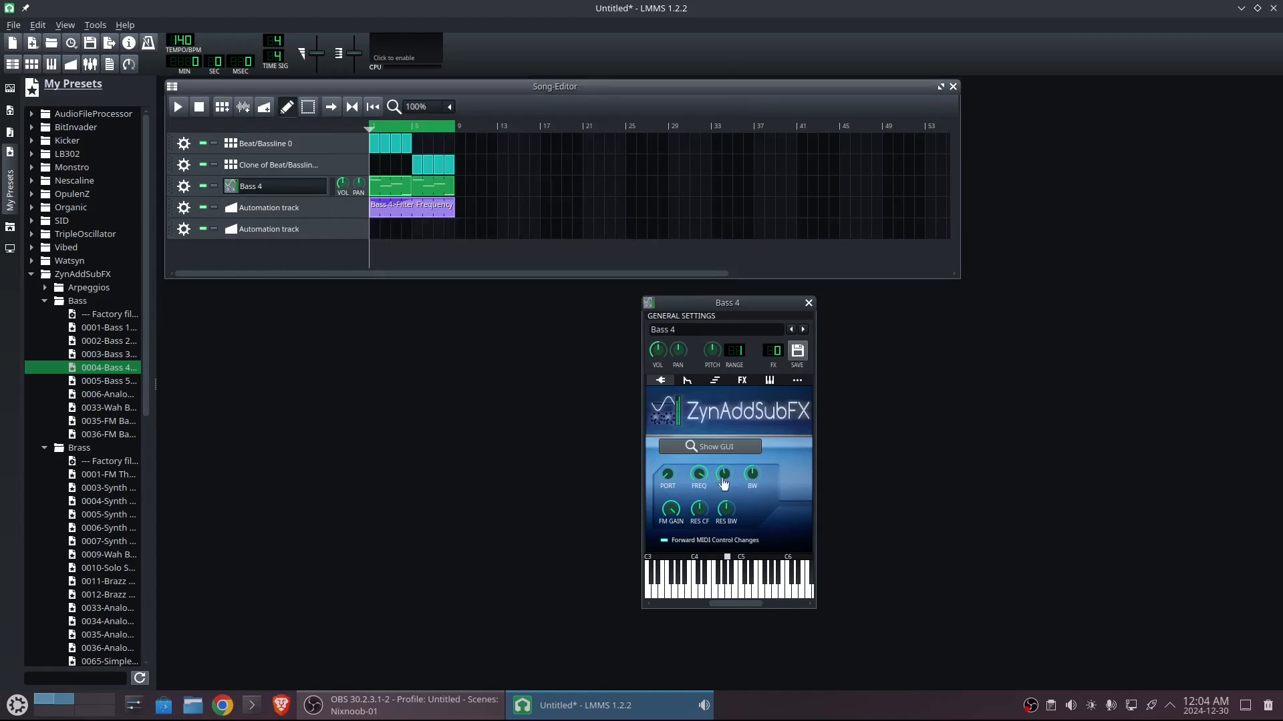
left_click_drag(723, 476, 375, 230)
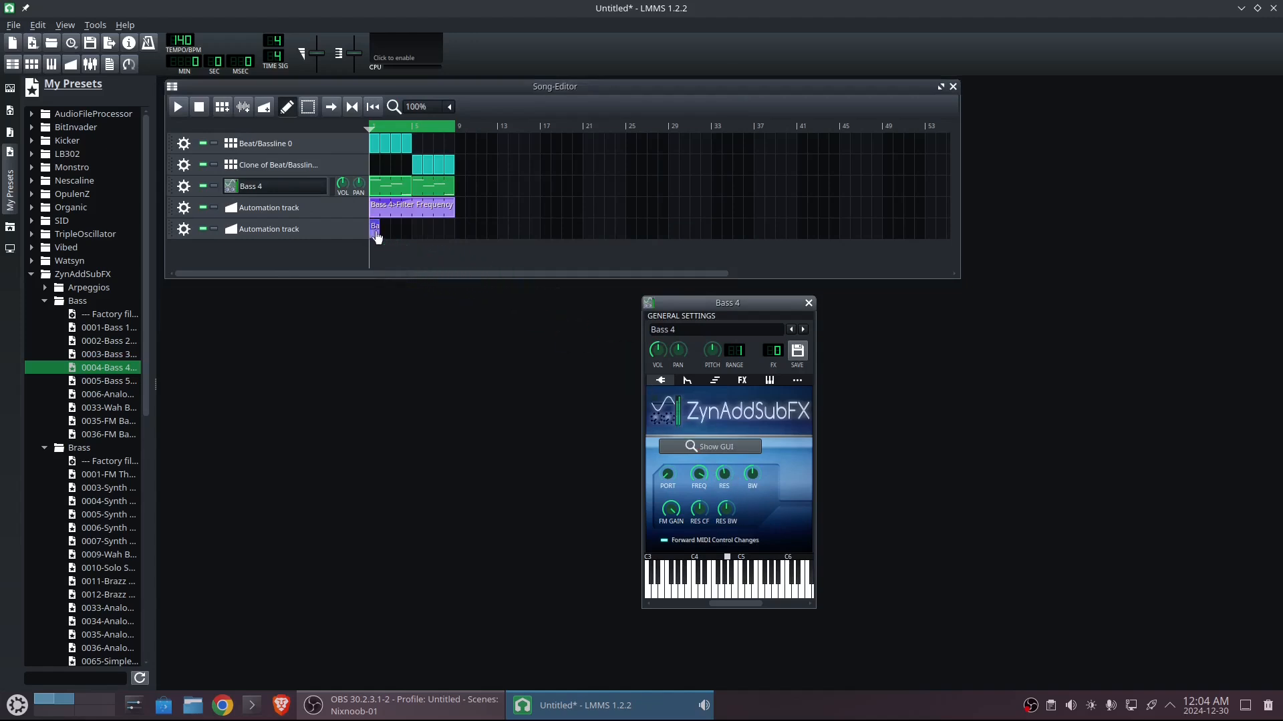
double_click(378, 233)
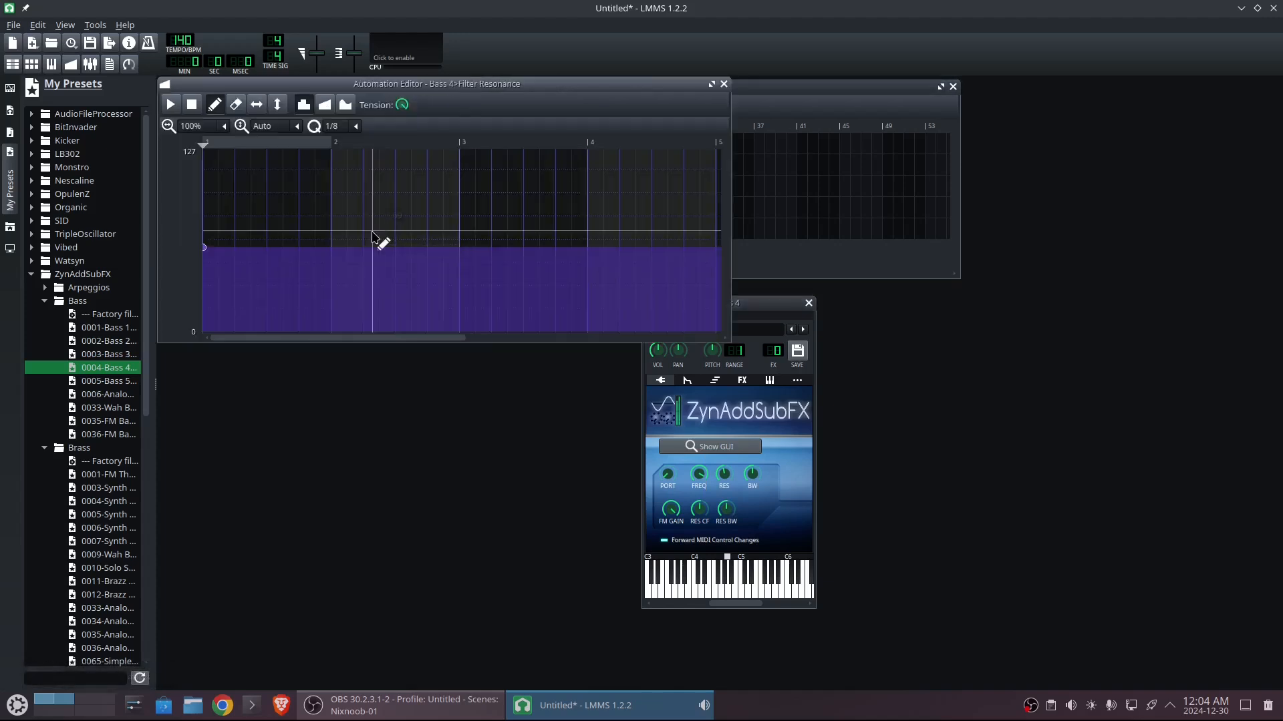
left_click(724, 84)
left_click_drag(378, 225, 456, 248)
double_click(418, 232)
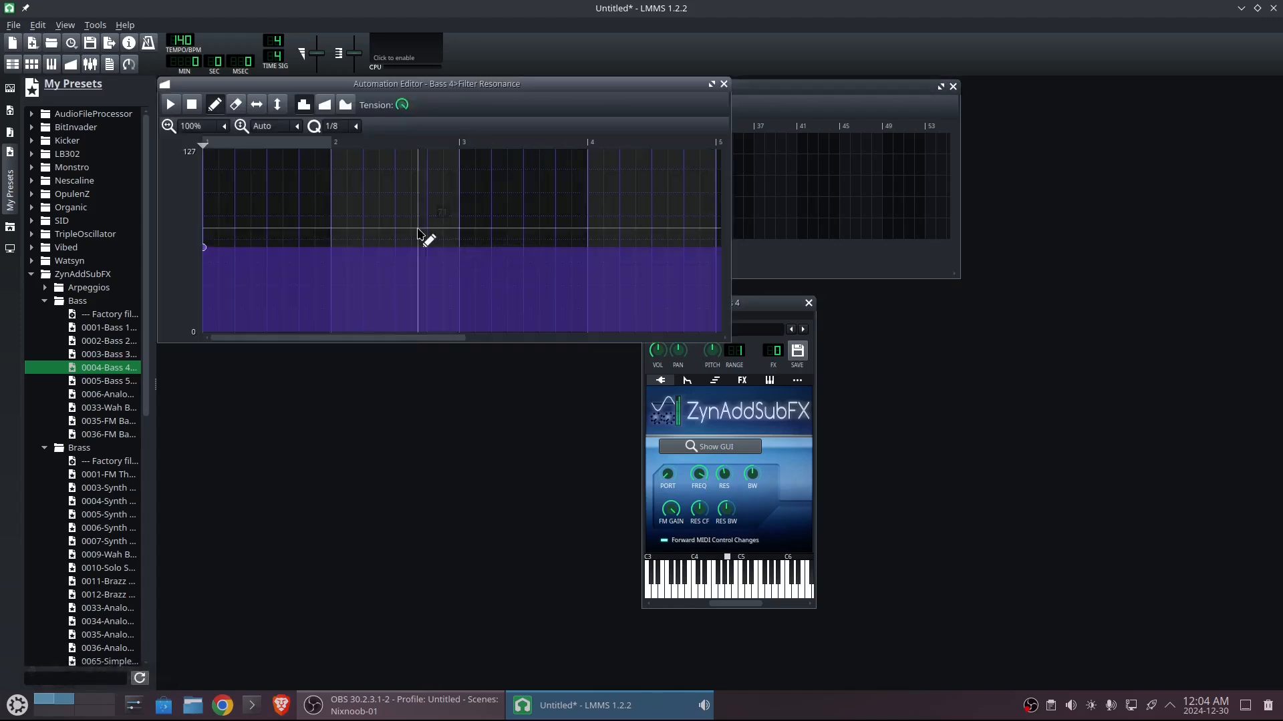
Draw a smooth Filter Resonance curve that peaks shortly before bar 3 and falls to a low end point at bar 5
left_click(701, 220)
left_click_drag(710, 215, 716, 195)
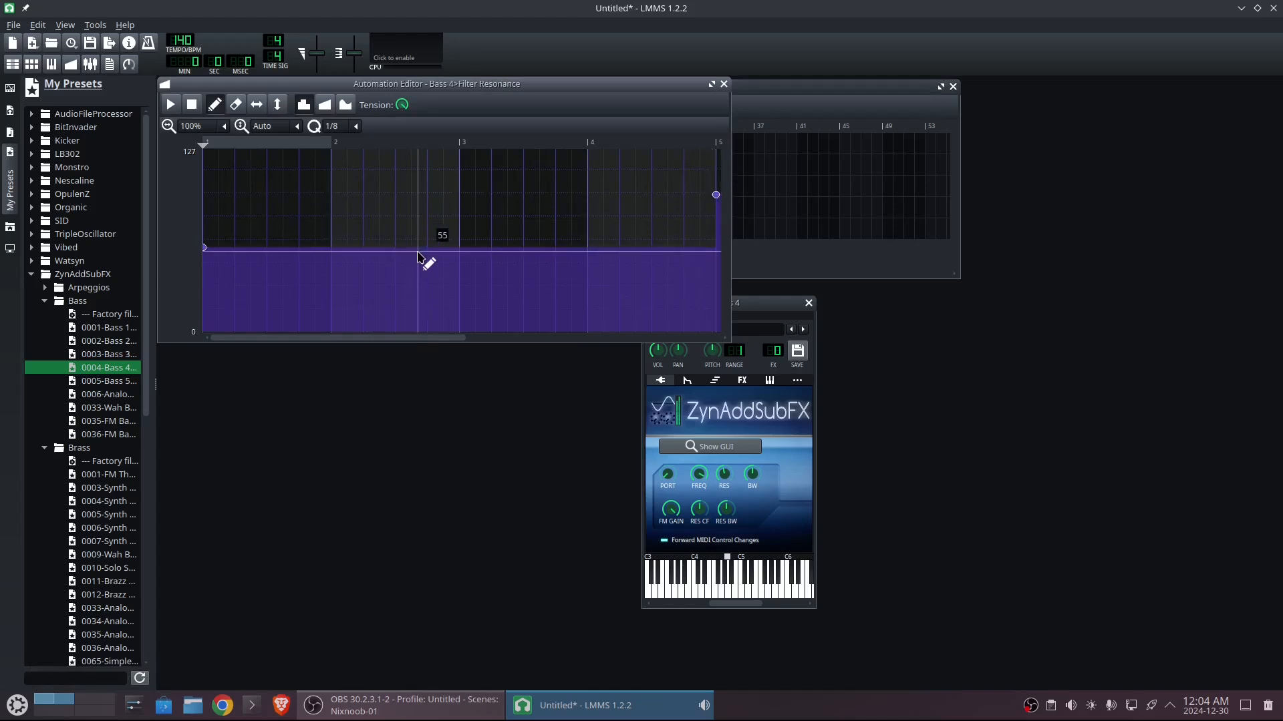
left_click(324, 104)
left_click(473, 211)
left_click_drag(472, 210, 439, 200)
left_click_drag(715, 195, 718, 254)
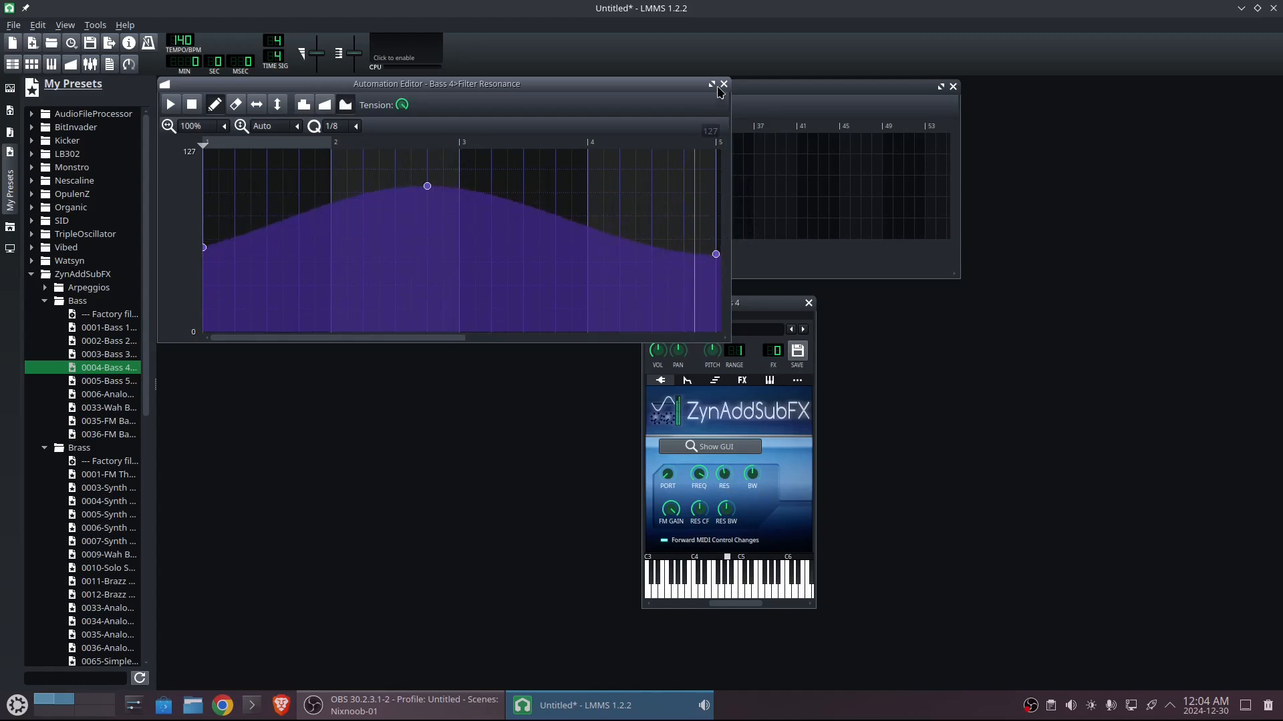
Lower the Filter Resonance peak and start, and set its end point to about 59 while the song plays; close the editor and stop playback
left_click(171, 107)
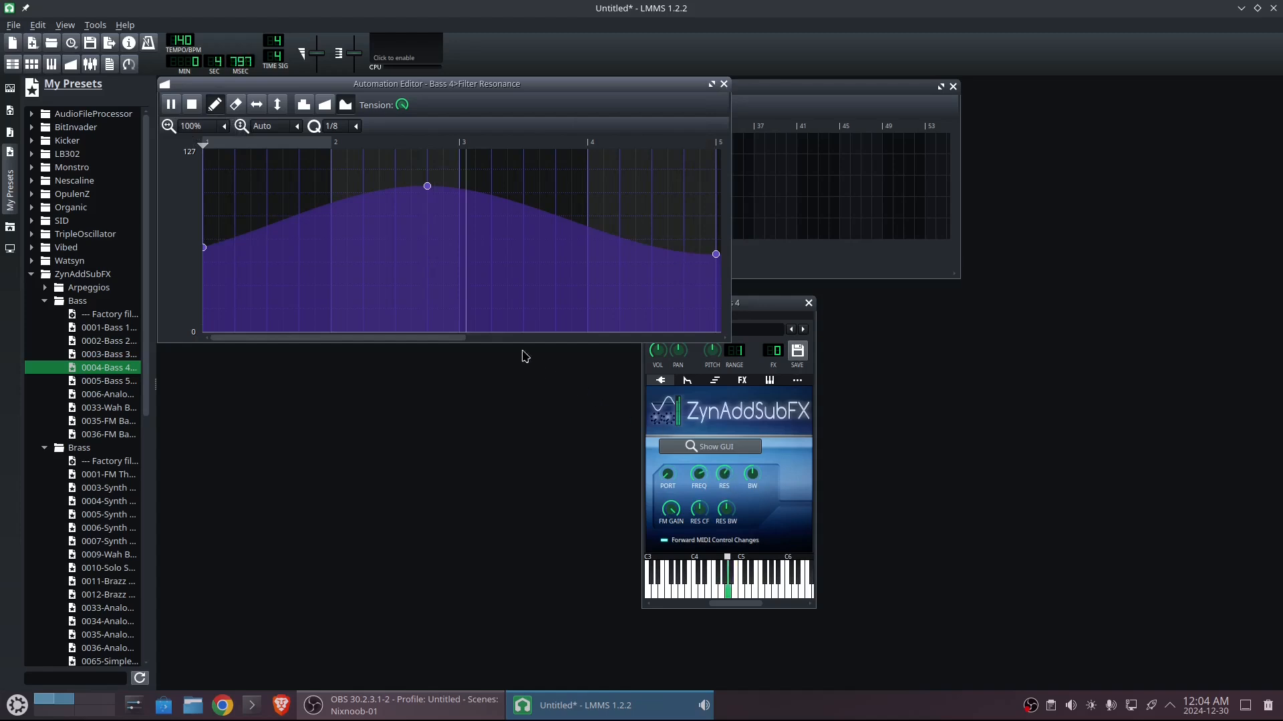
left_click_drag(427, 186, 457, 227)
left_click_drag(205, 252, 206, 290)
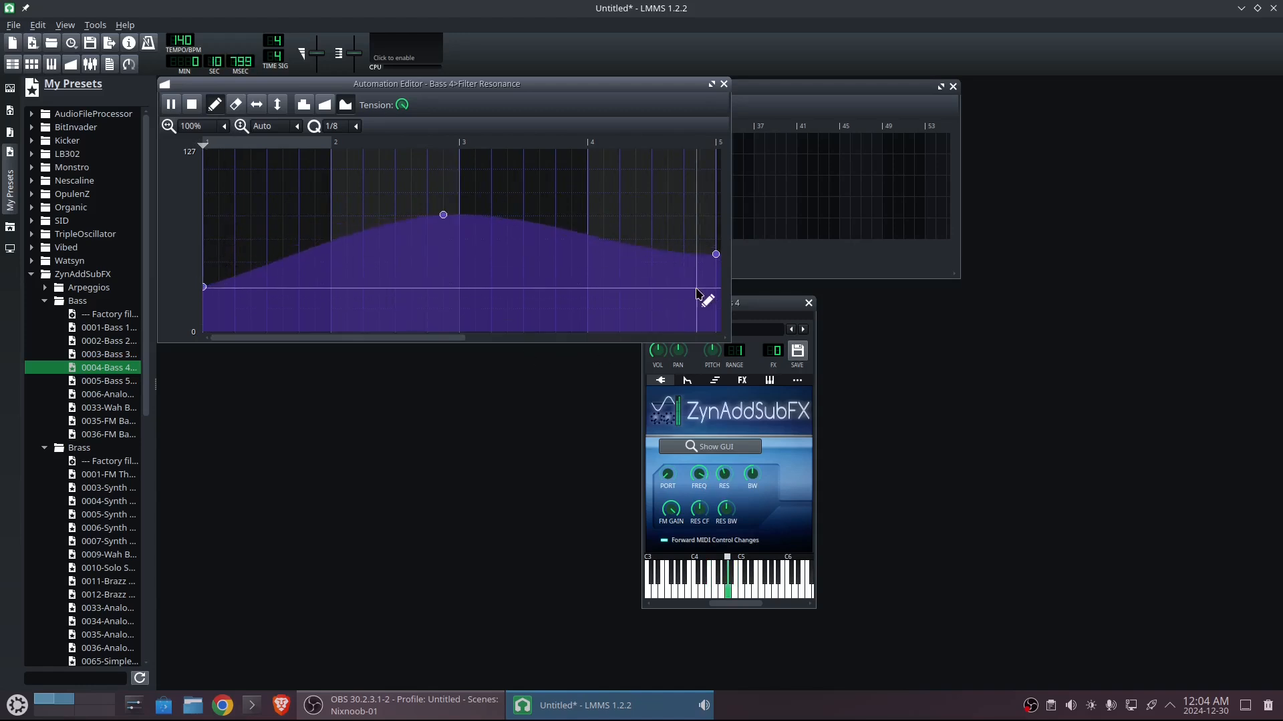
left_click_drag(716, 255, 715, 274)
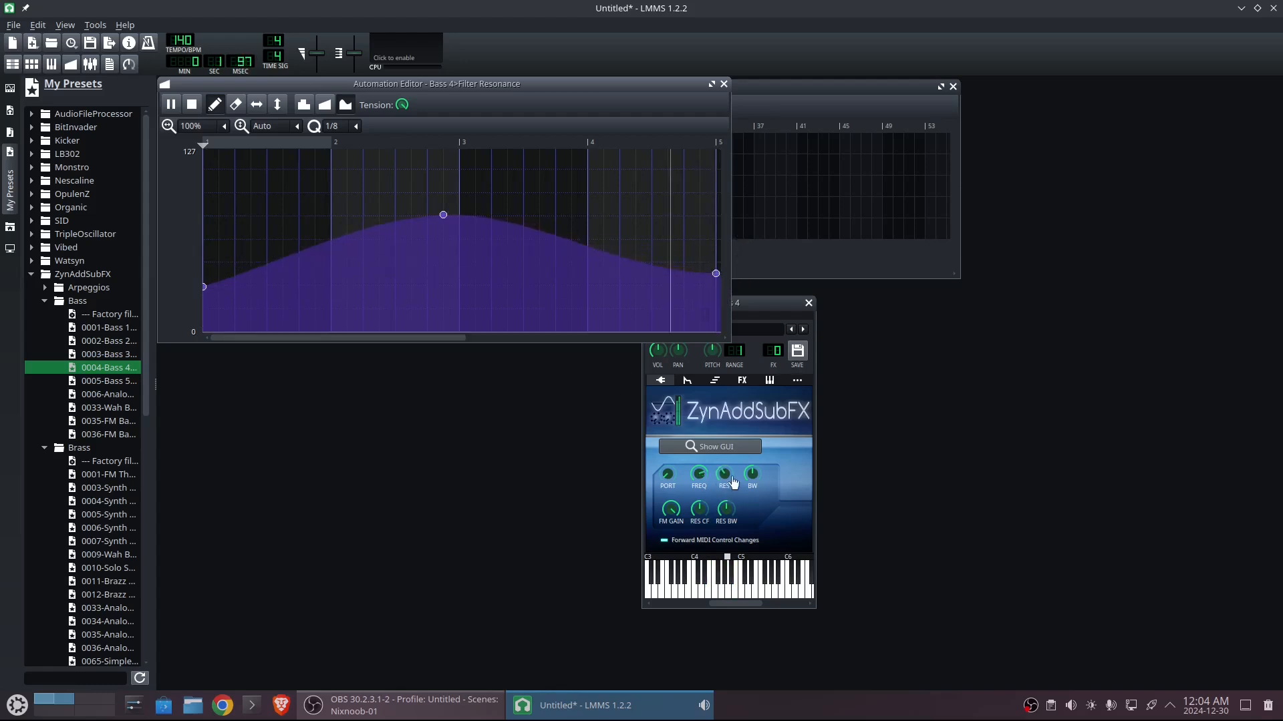
left_click_drag(204, 287, 198, 261)
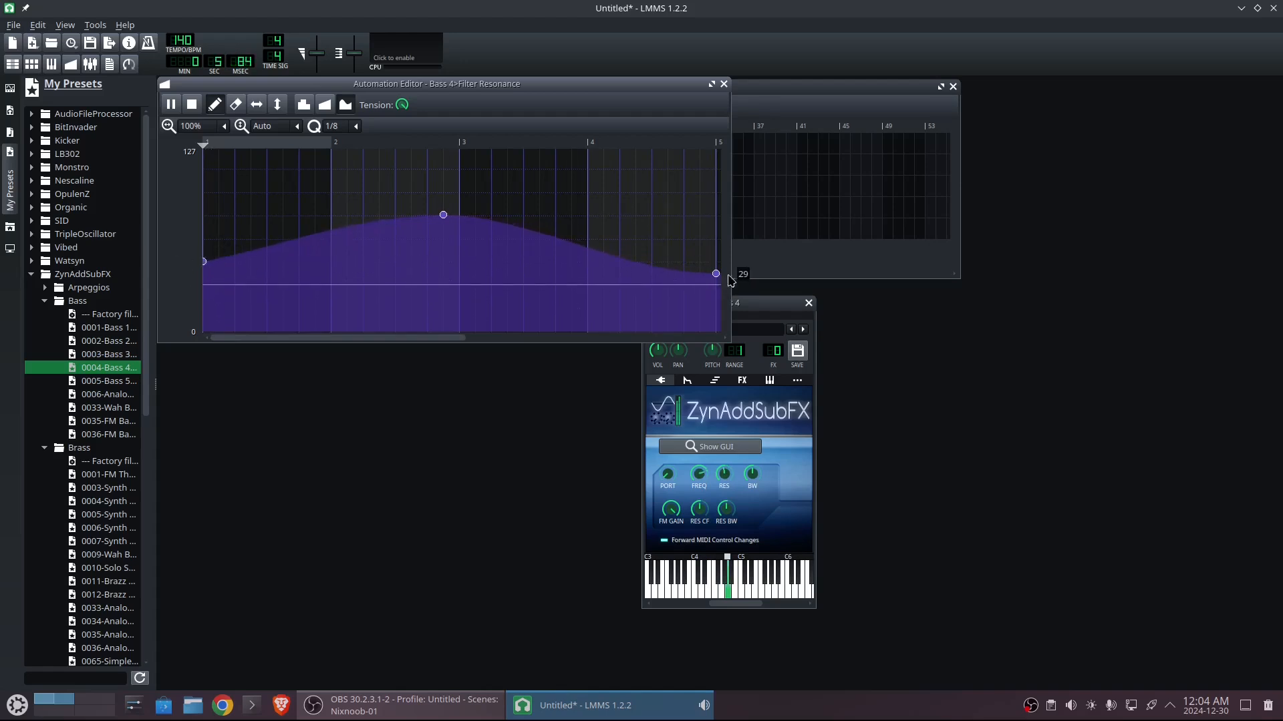
left_click_drag(717, 274, 715, 245)
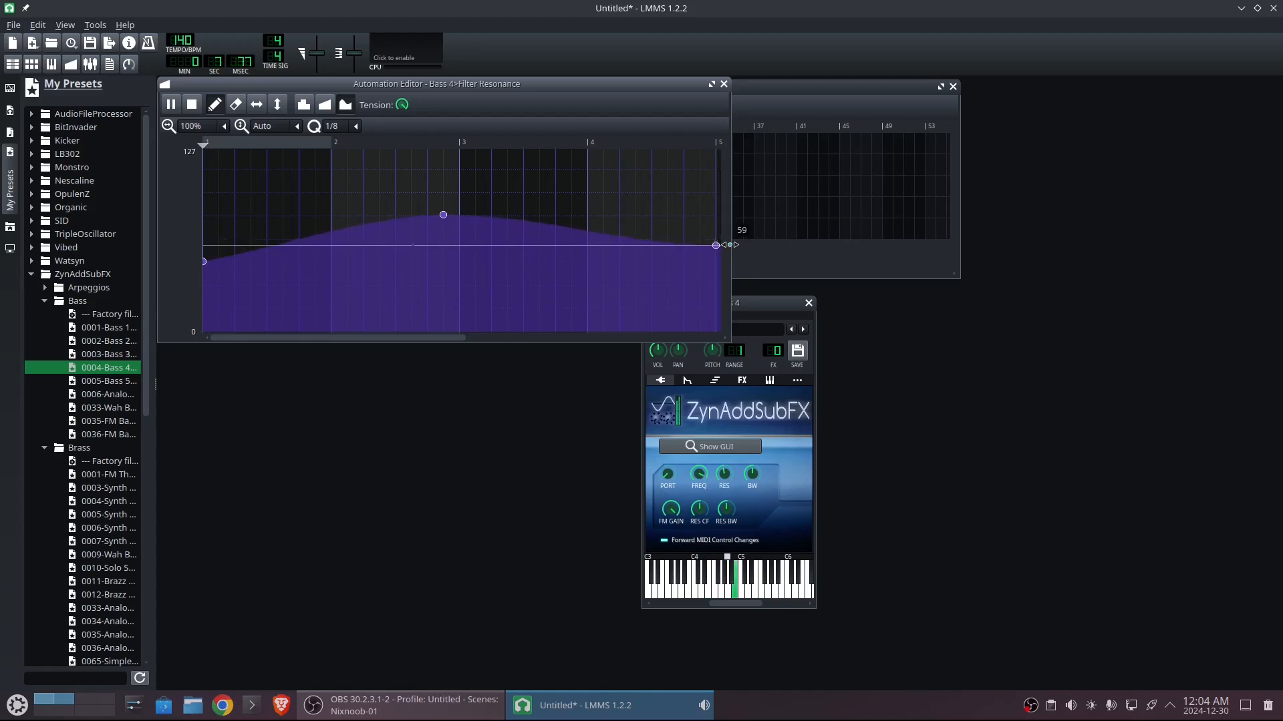
left_click(723, 84)
left_click(199, 107)
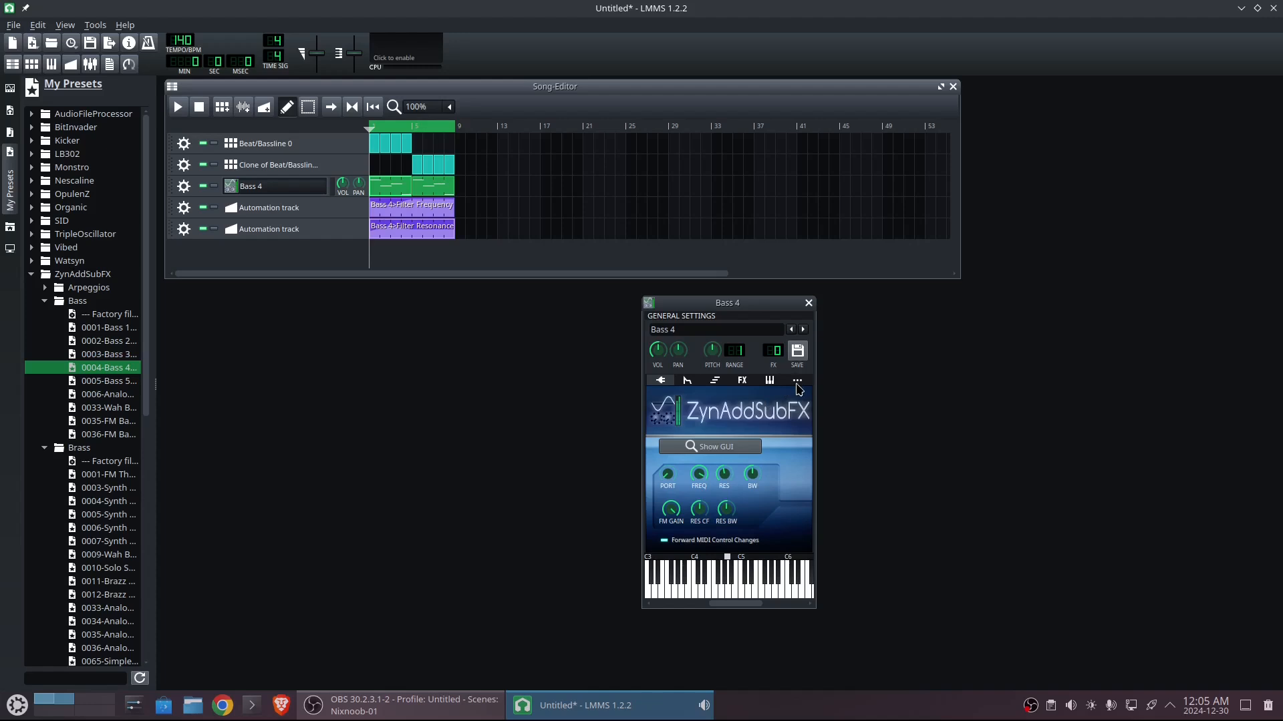
Enable note stacking on Bass 4 with the Major chord and adjust its range while the song plays
left_click(769, 382)
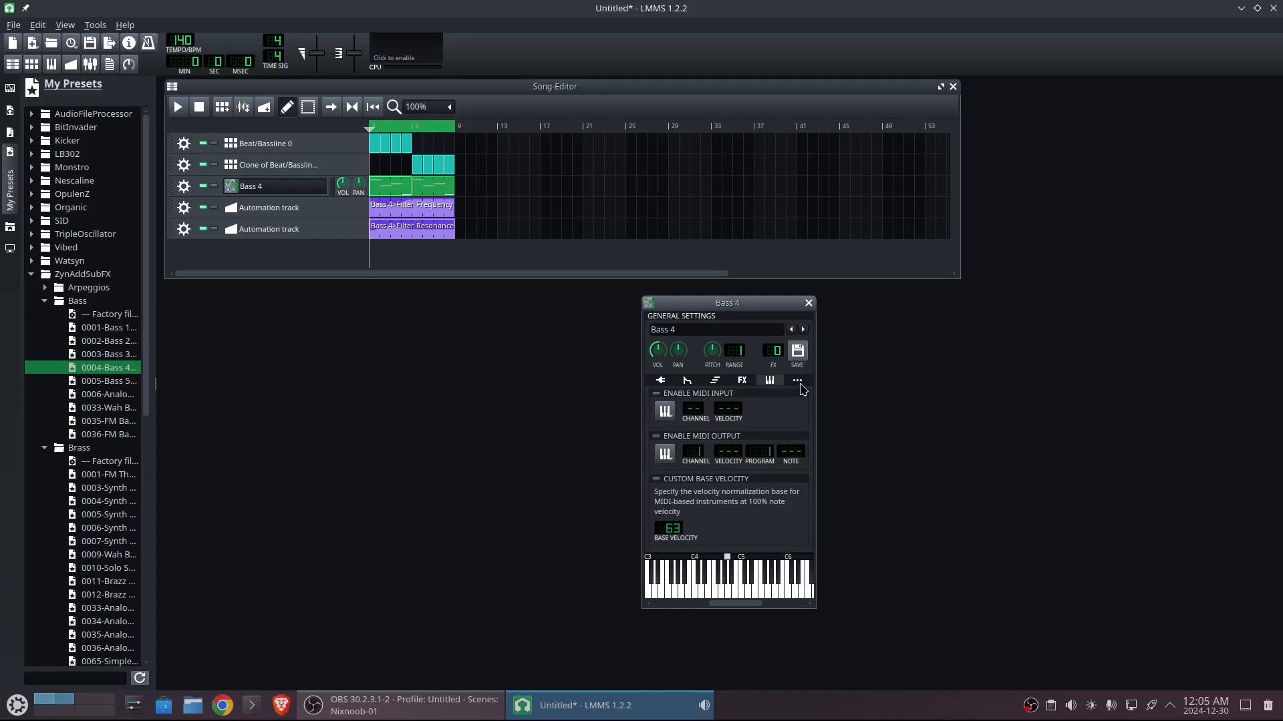
left_click(715, 382)
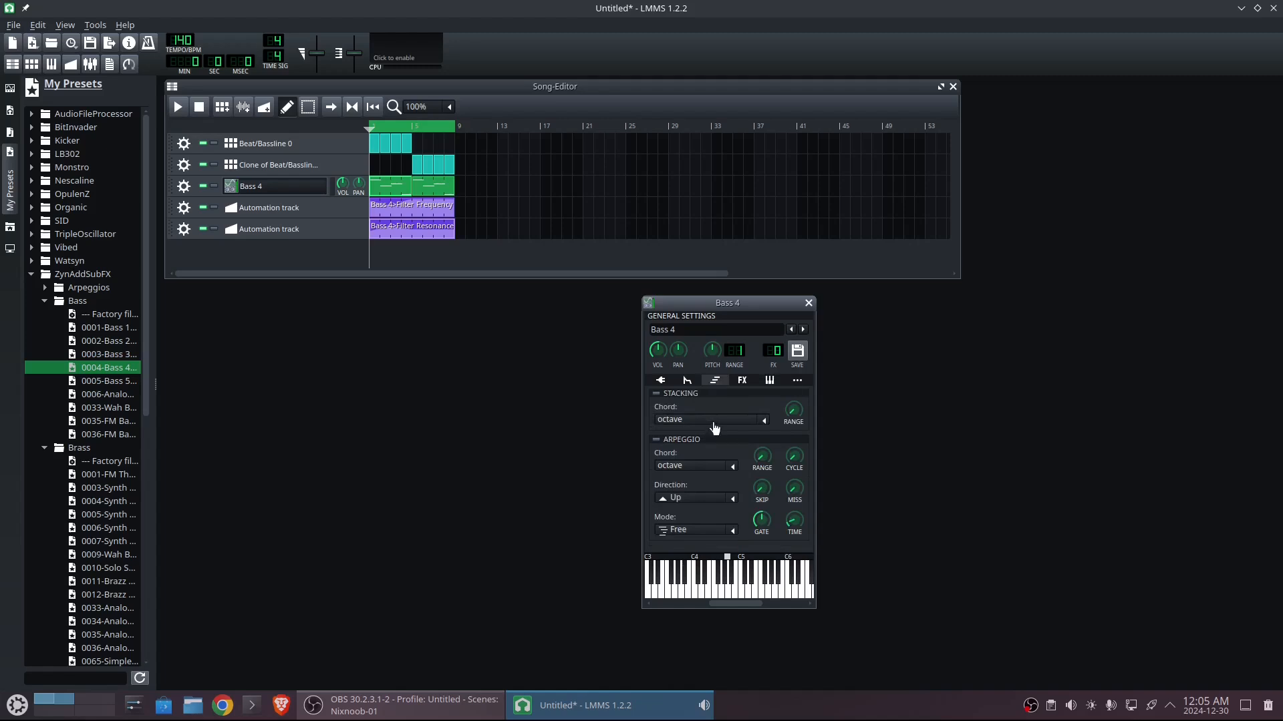
mouse_move(799, 416)
left_mouse_down()
mouse_move(792, 388)
mouse_move(792, 408)
left_mouse_up()
left_click(179, 107)
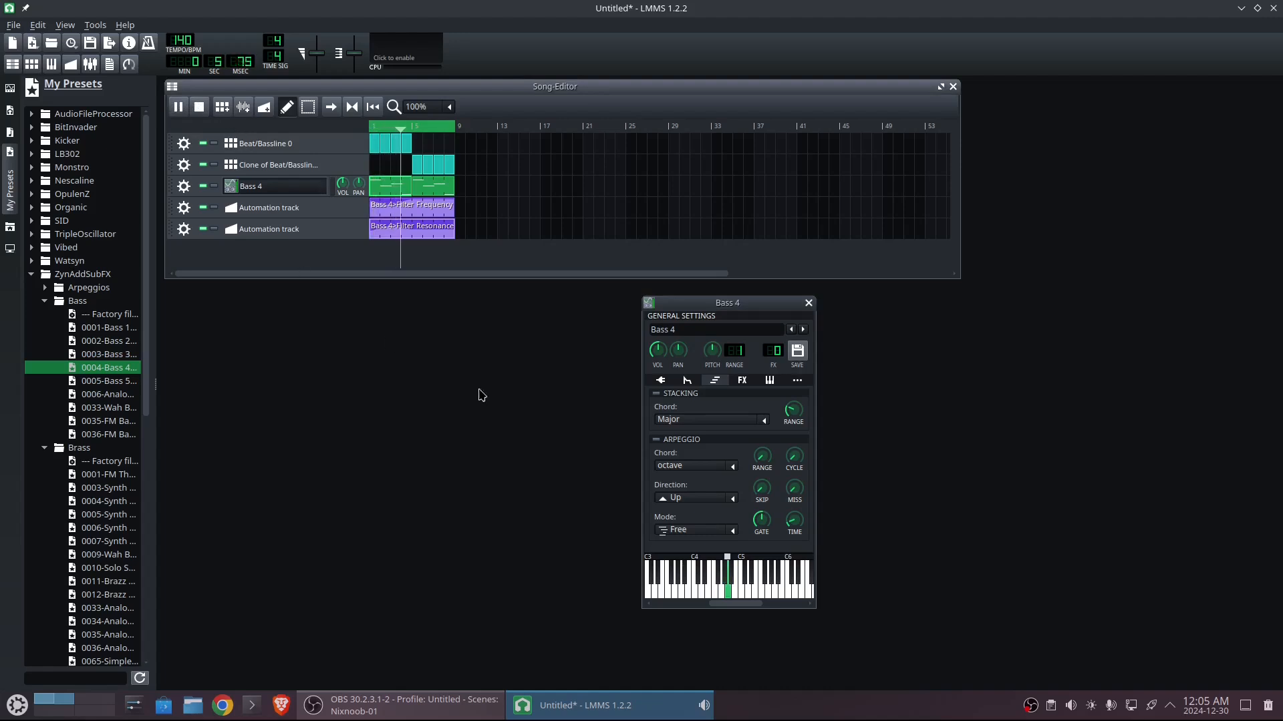
left_click(656, 393)
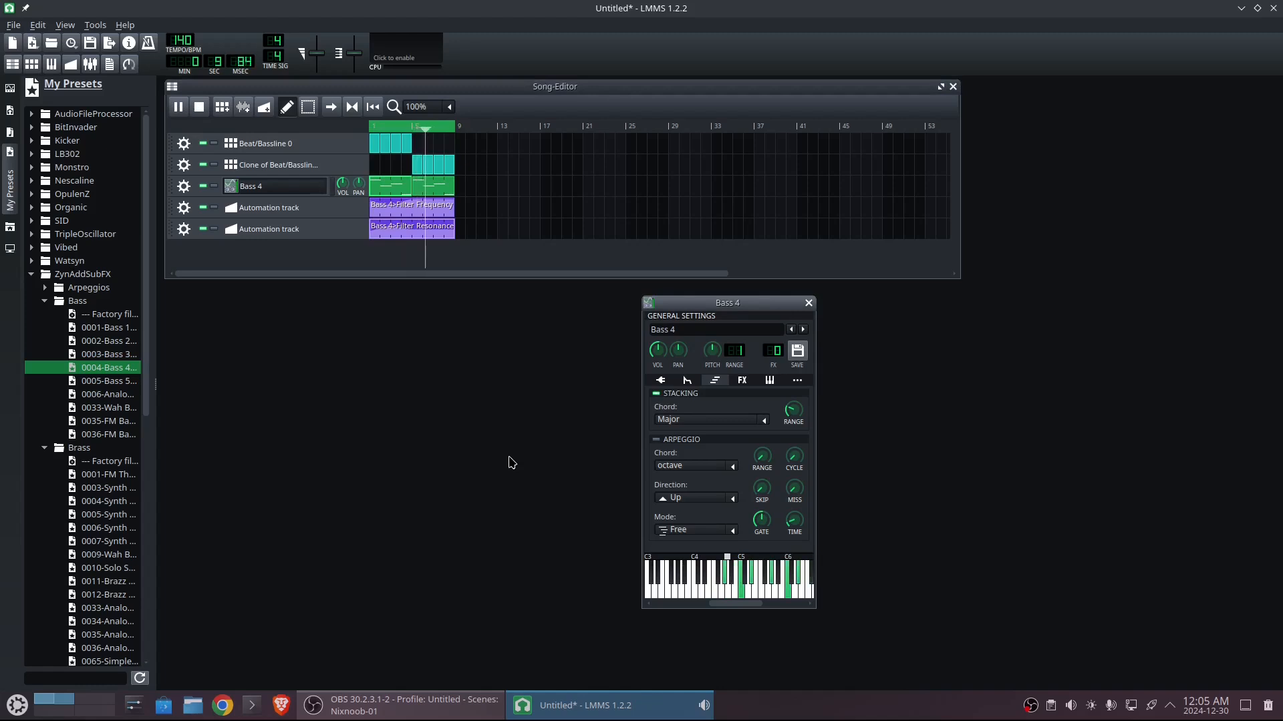
left_click_drag(794, 413, 801, 444)
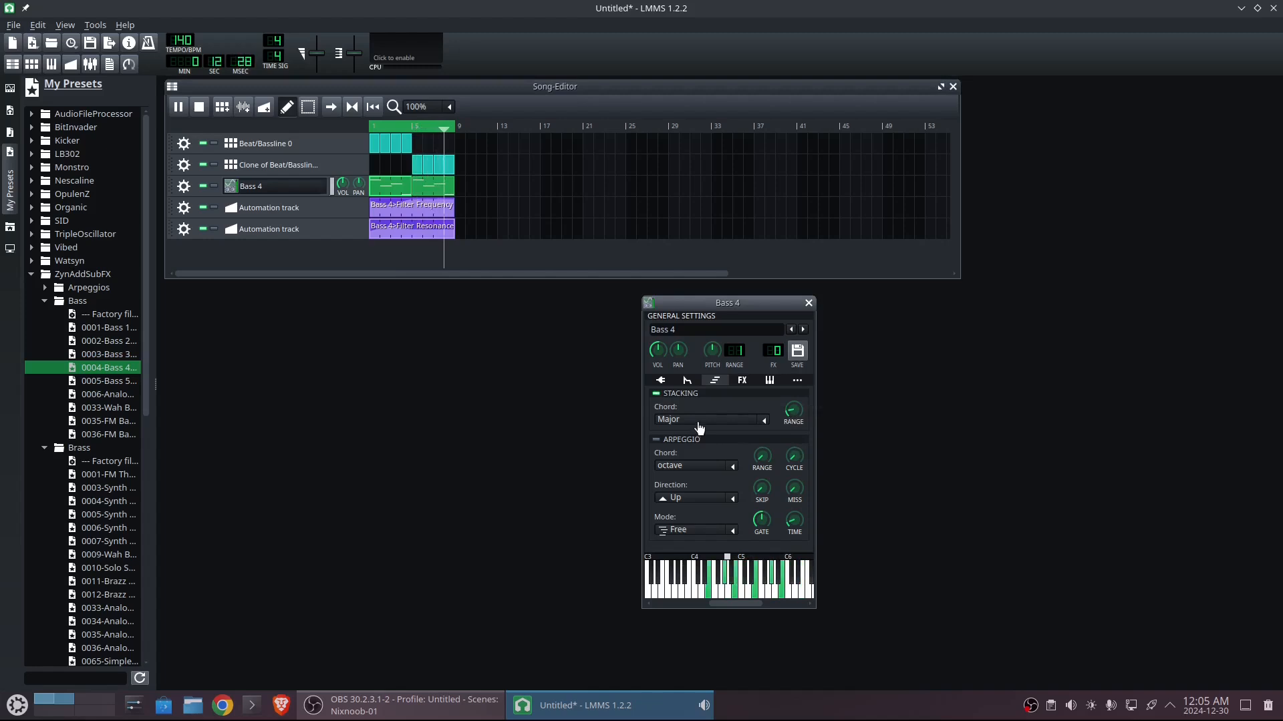
Change the Bass 4 stacking chord to minor, listen to it, and stop playback
left_click(764, 420)
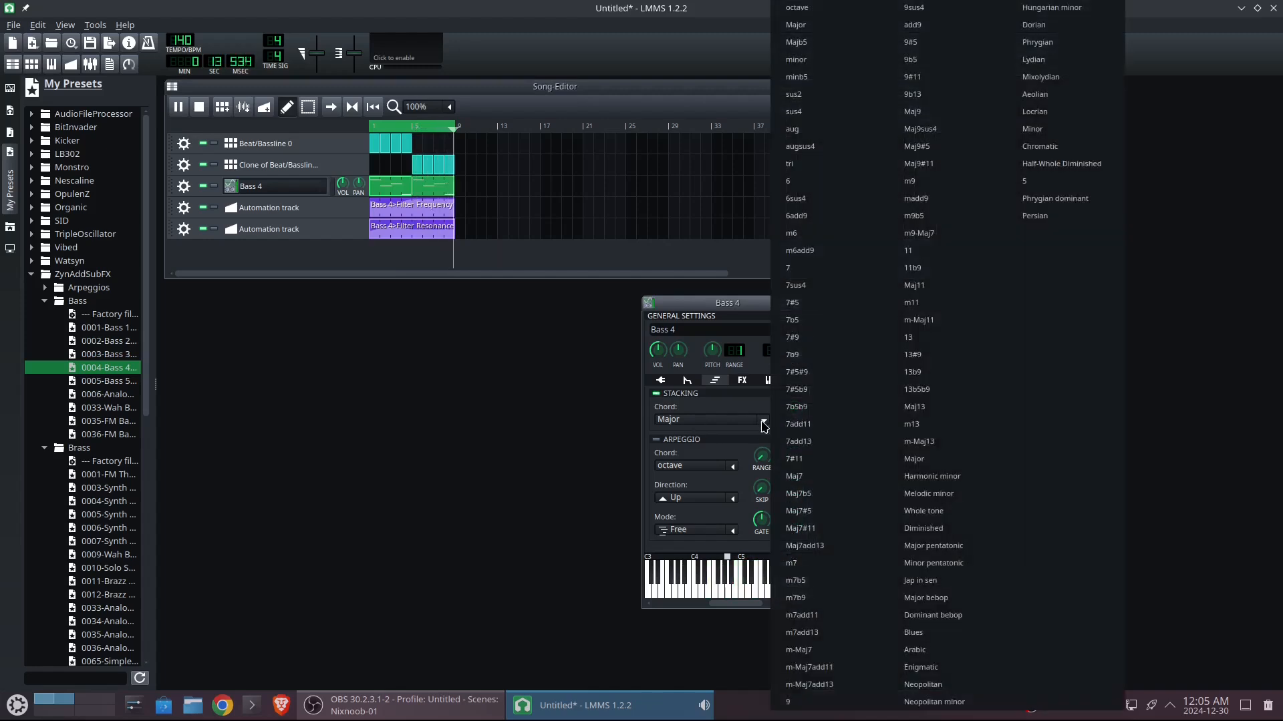
left_click(798, 59)
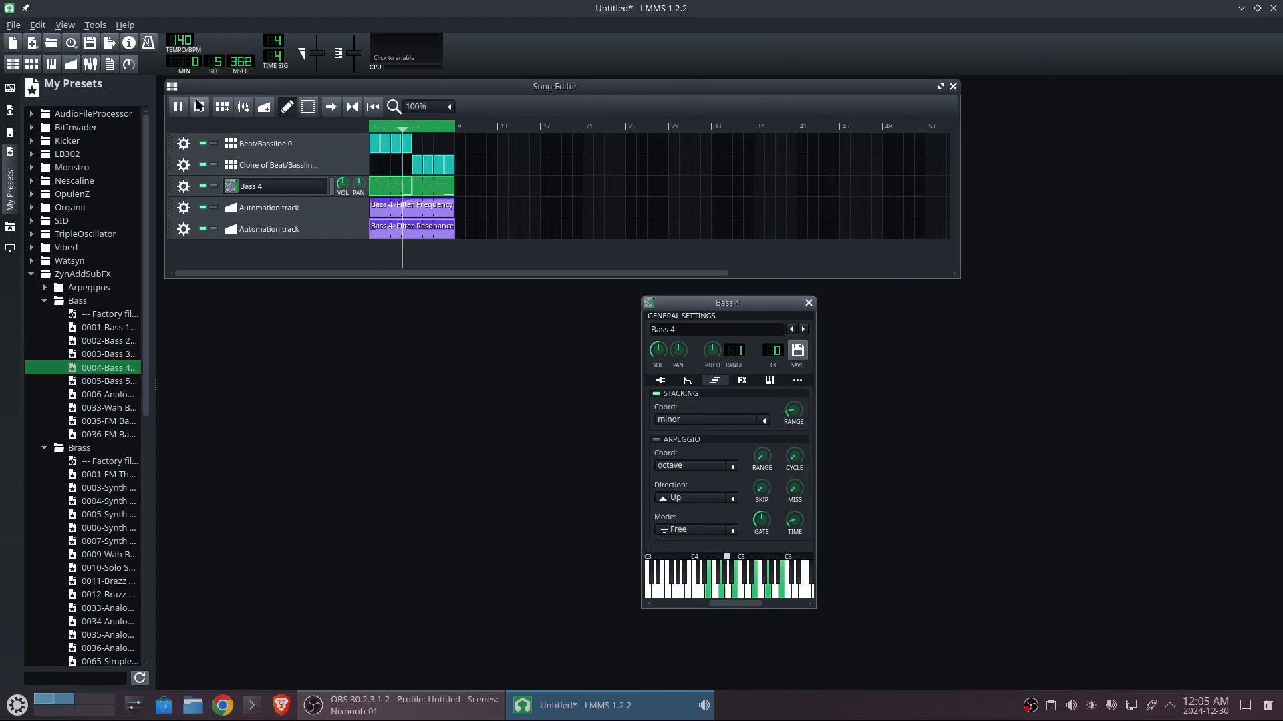
key("space")
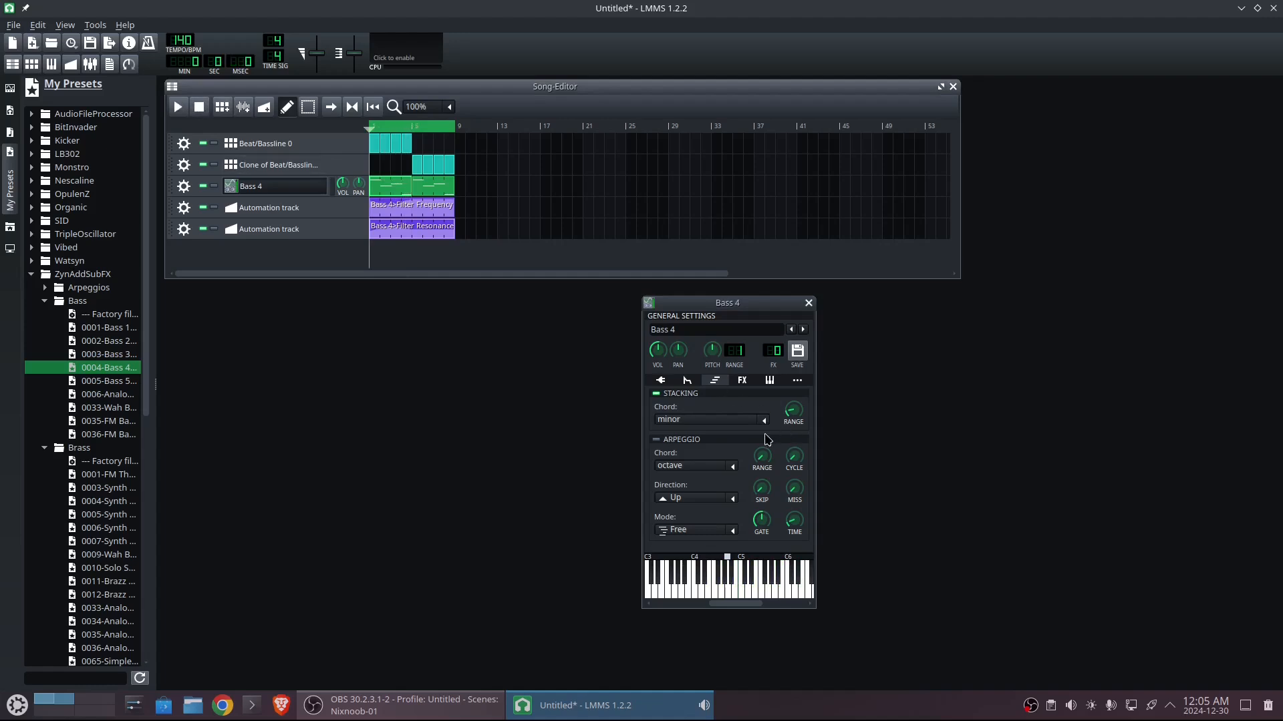
Replace note stacking on Bass 4 with an octave arpeggio, play the song, and set the arpeggio direction to Up and down
left_click(660, 396)
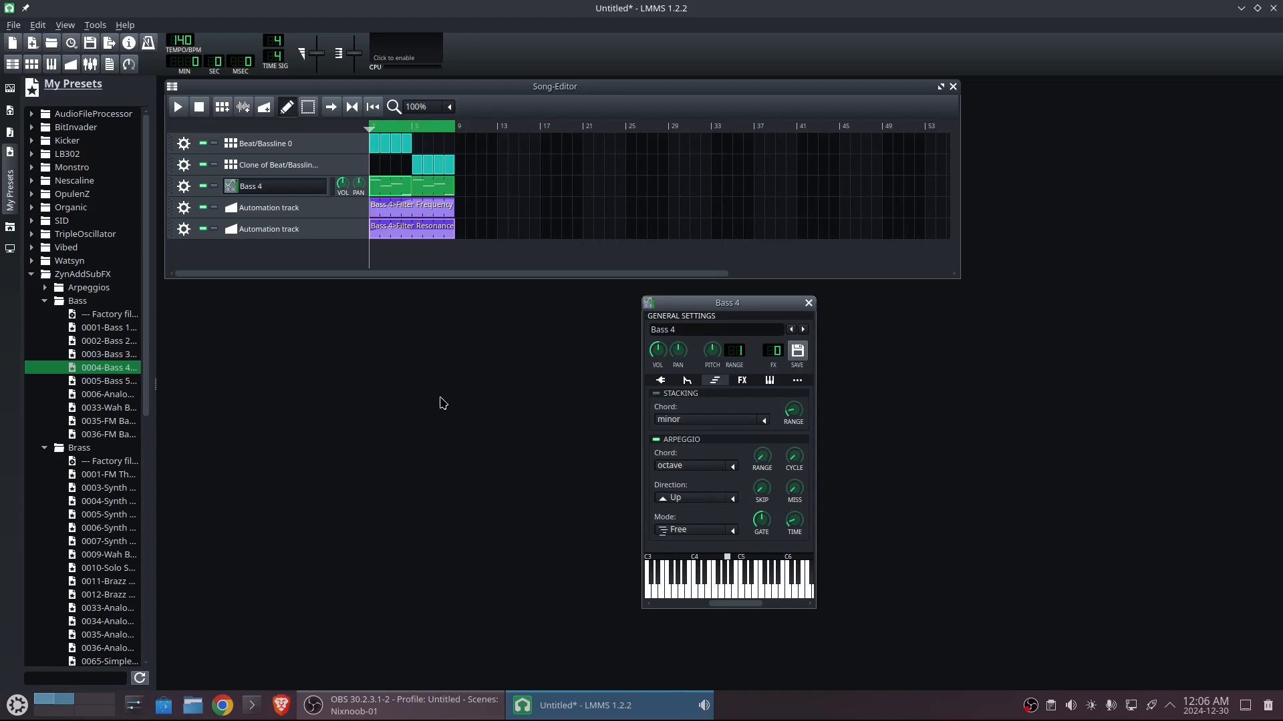
left_click(175, 108)
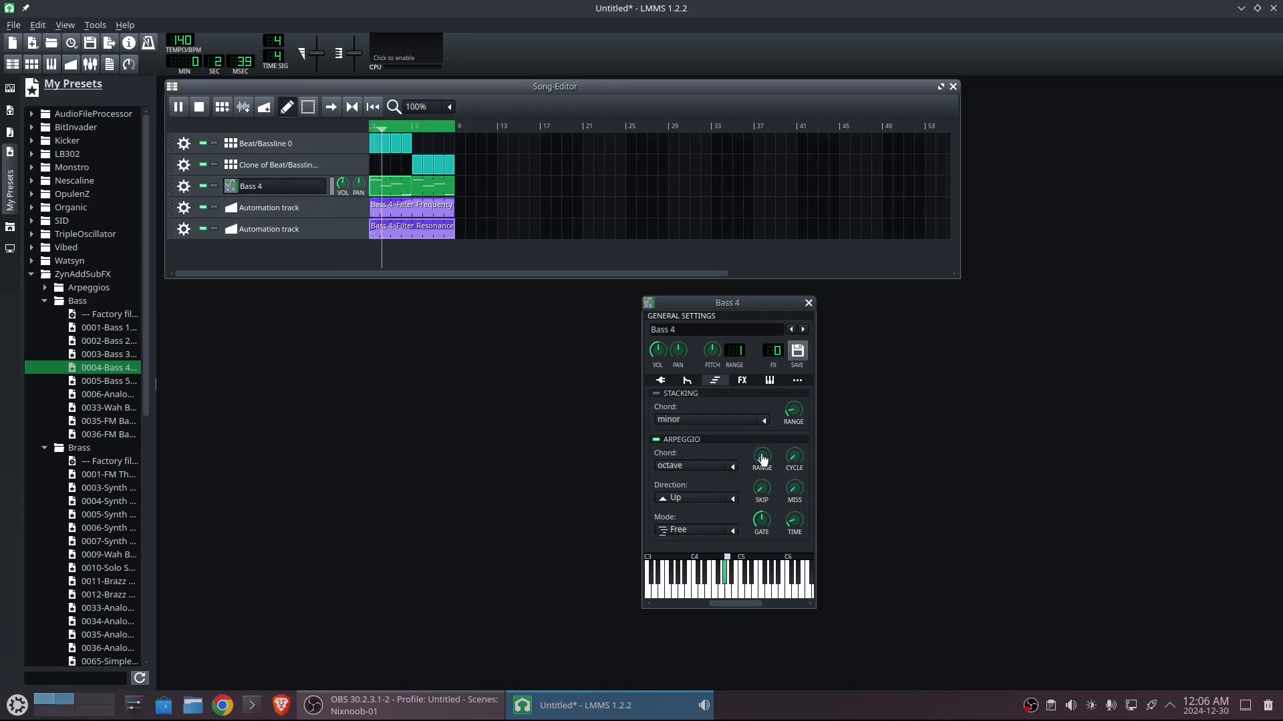
left_click(733, 472)
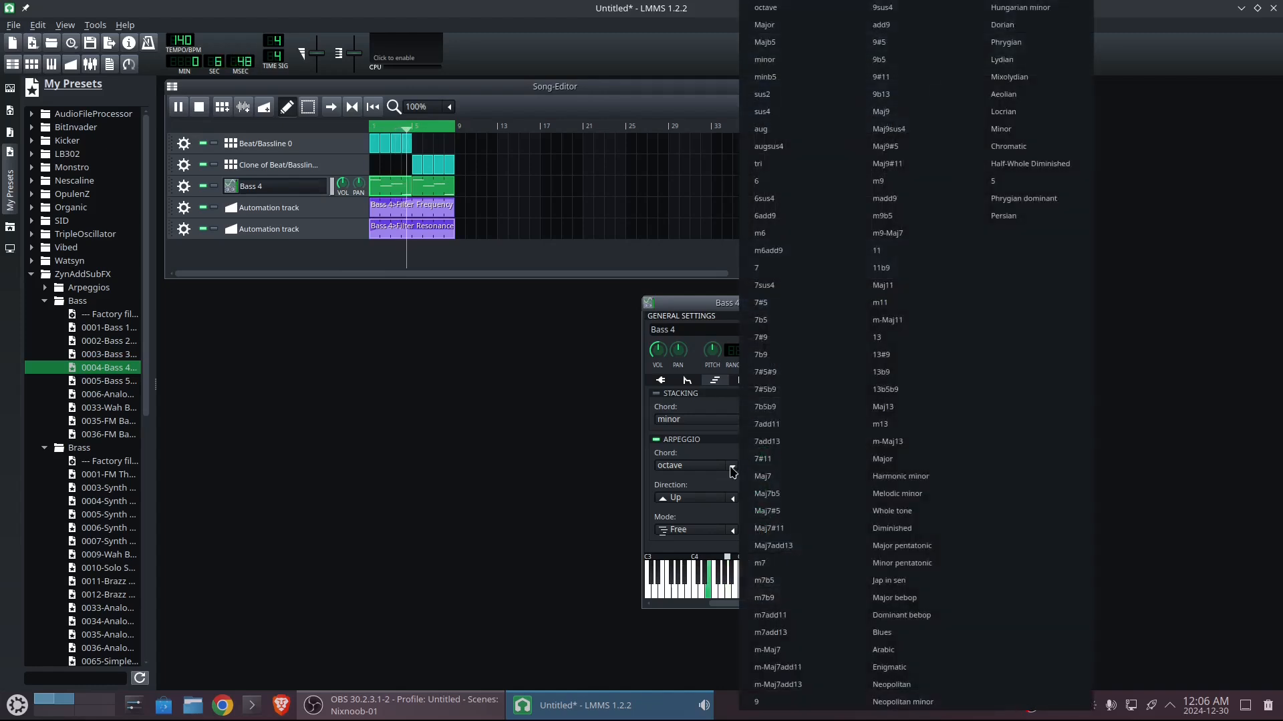
left_click(714, 496)
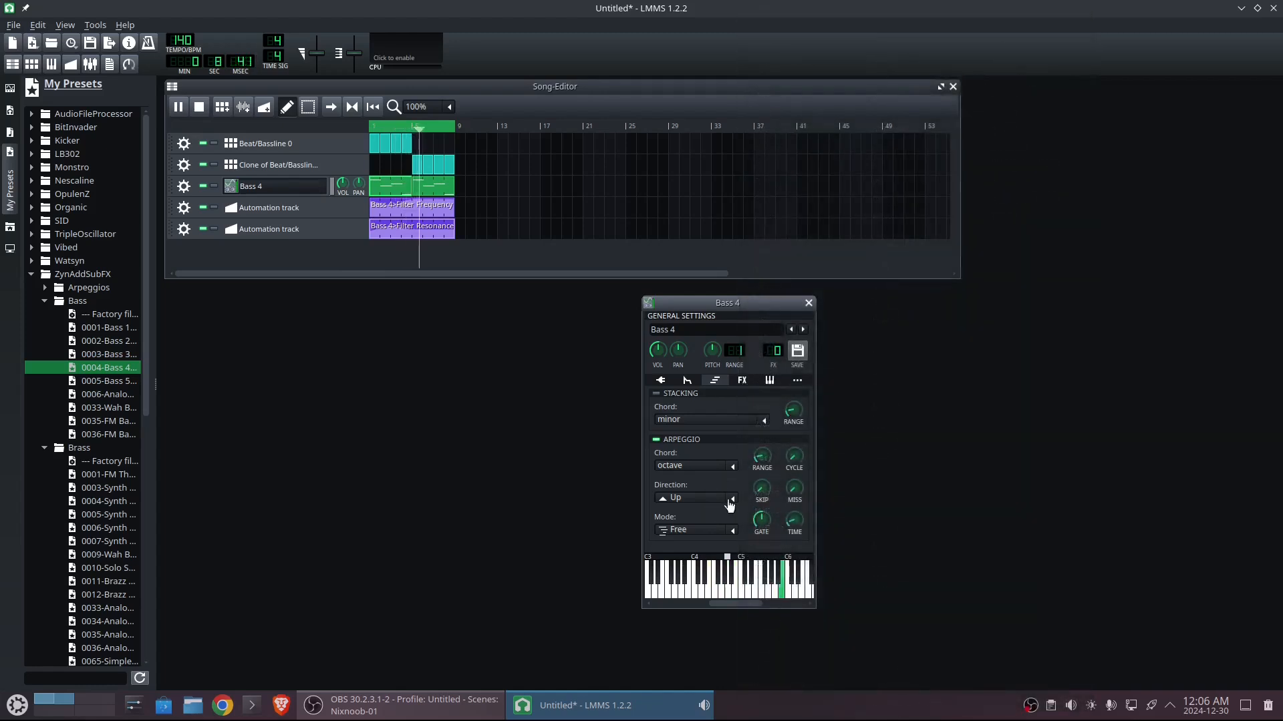
left_click(724, 501)
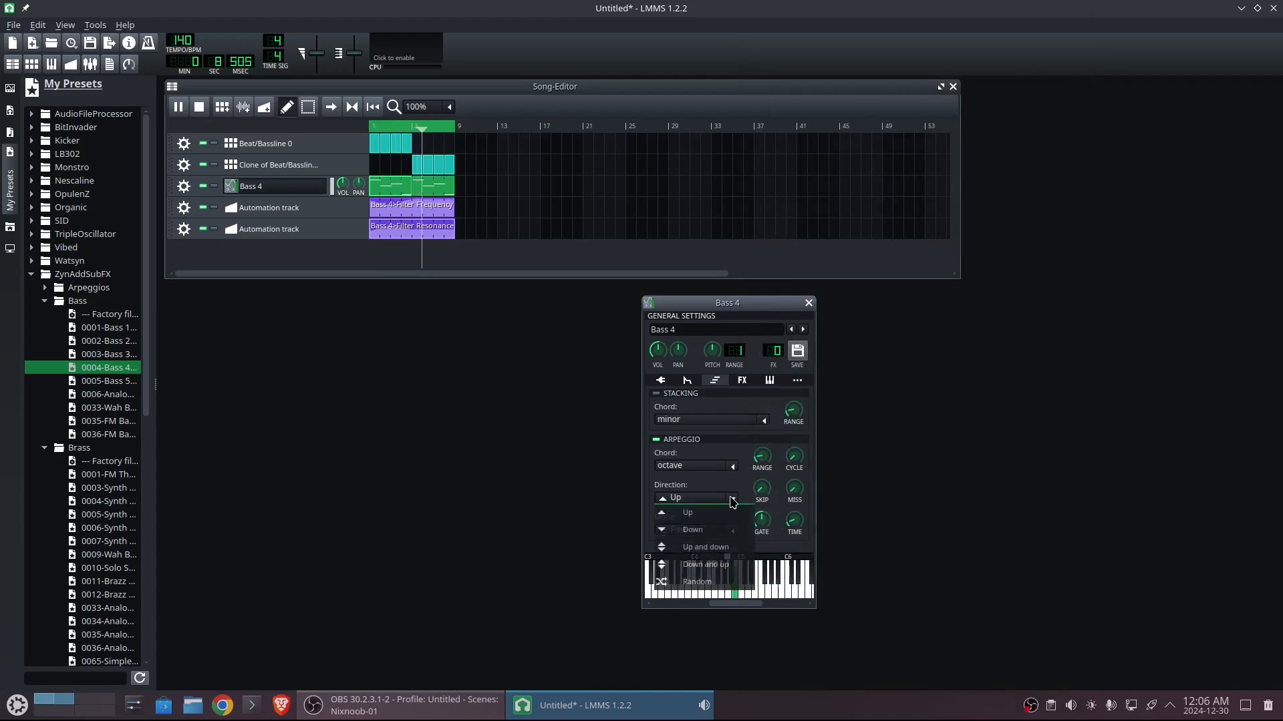
left_click(721, 547)
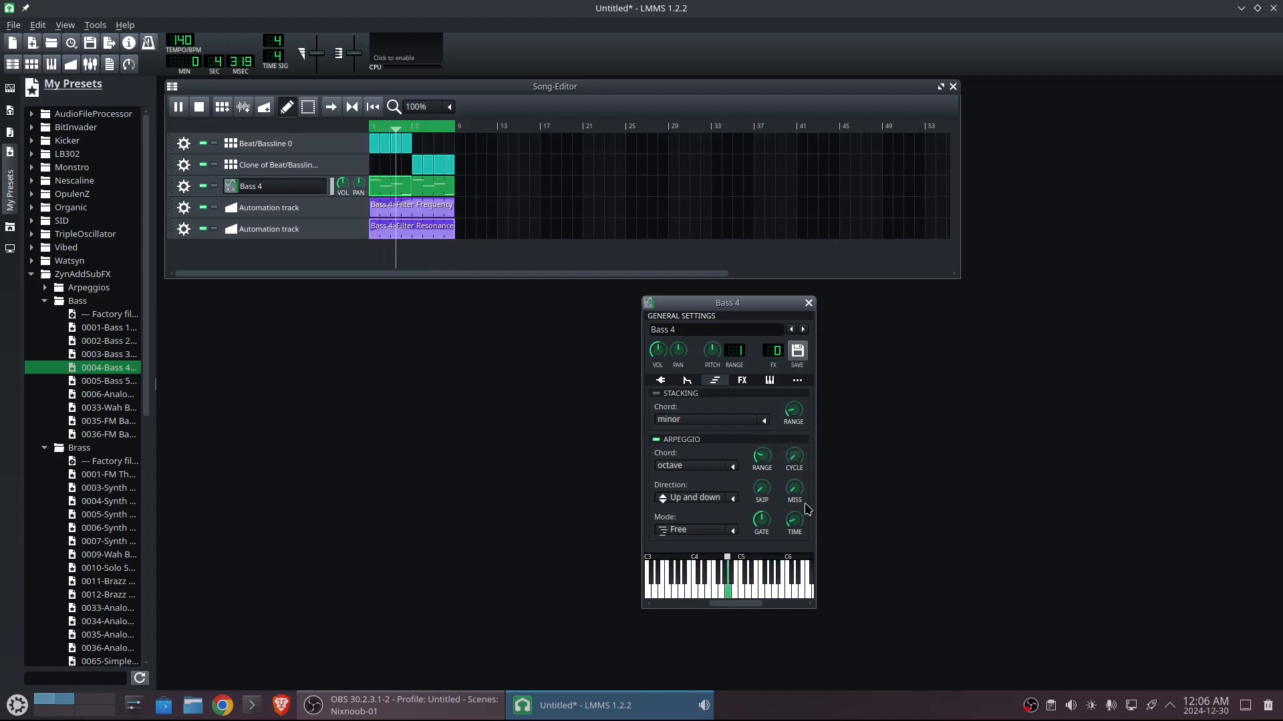
Adjust the arpeggio's cycle and time while listening, stop playback, and disable the Bass 4 arpeggio, closing the instrument window
mouse_move(793, 385)
left_mouse_down()
mouse_move(789, 416)
mouse_move(781, 365)
left_mouse_up()
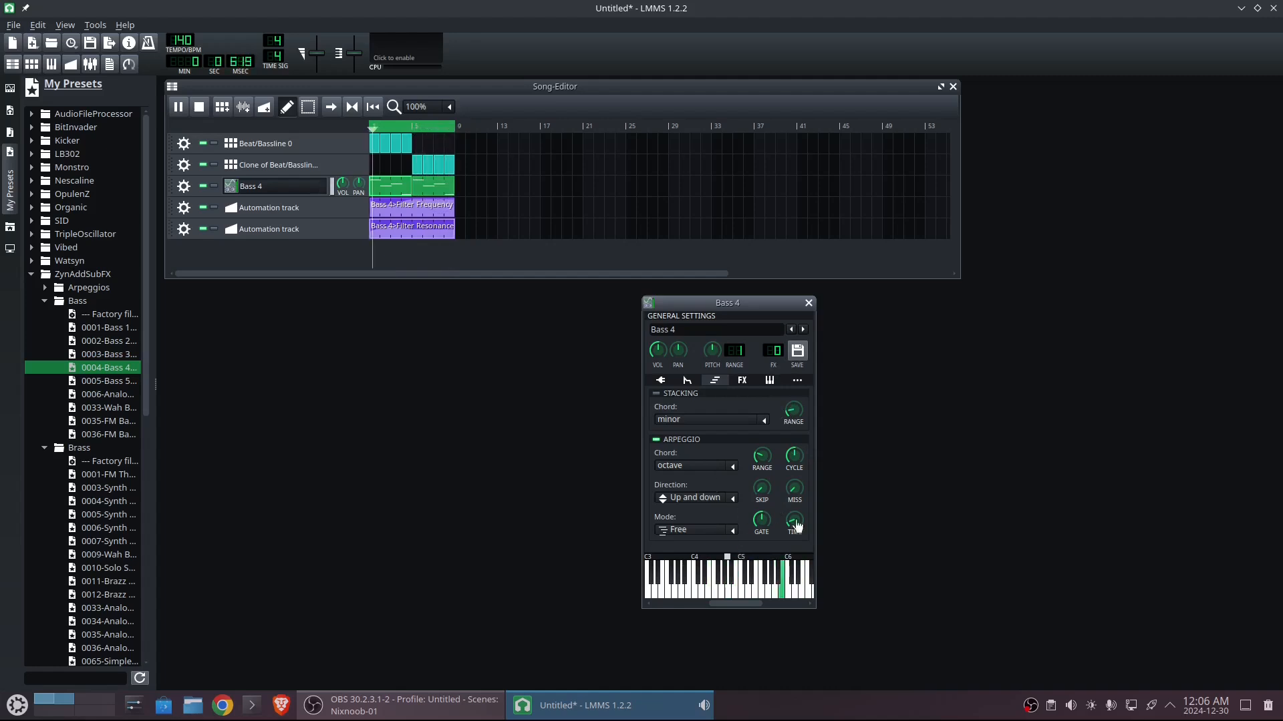
mouse_move(794, 526)
left_mouse_down()
mouse_move(803, 541)
mouse_move(801, 511)
mouse_move(806, 521)
left_mouse_up()
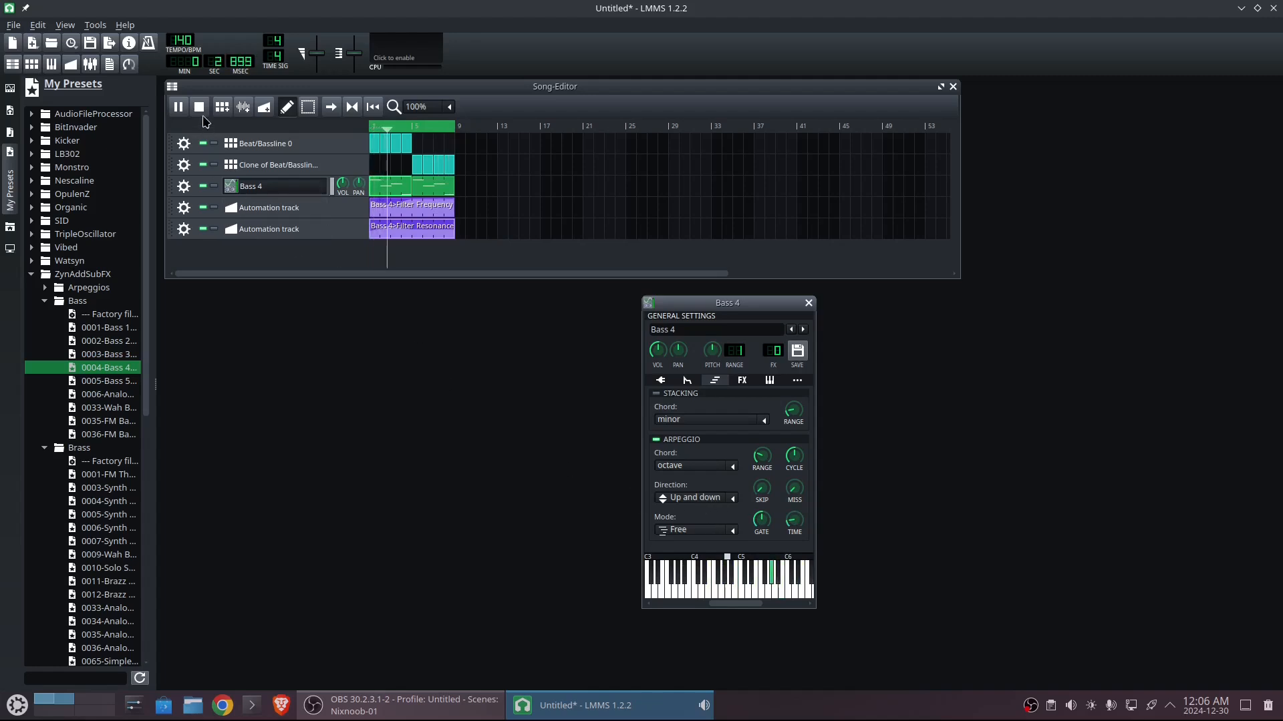
key("space")
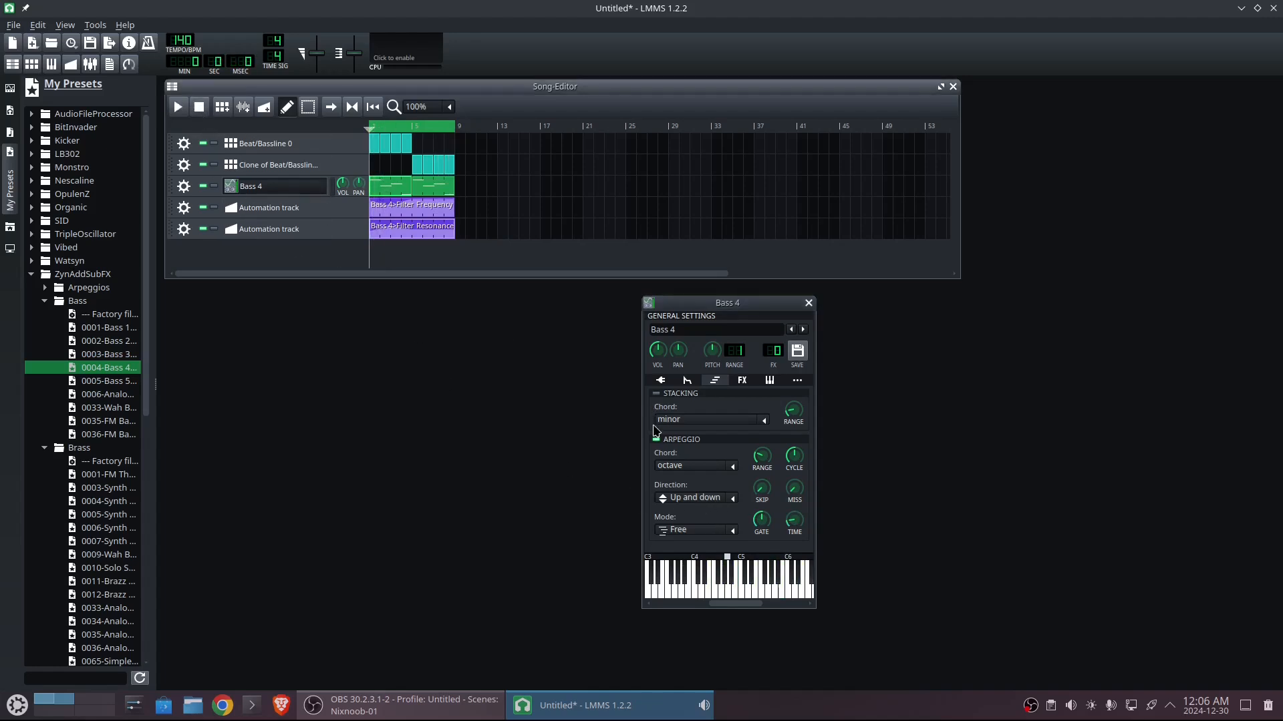
left_click(658, 440)
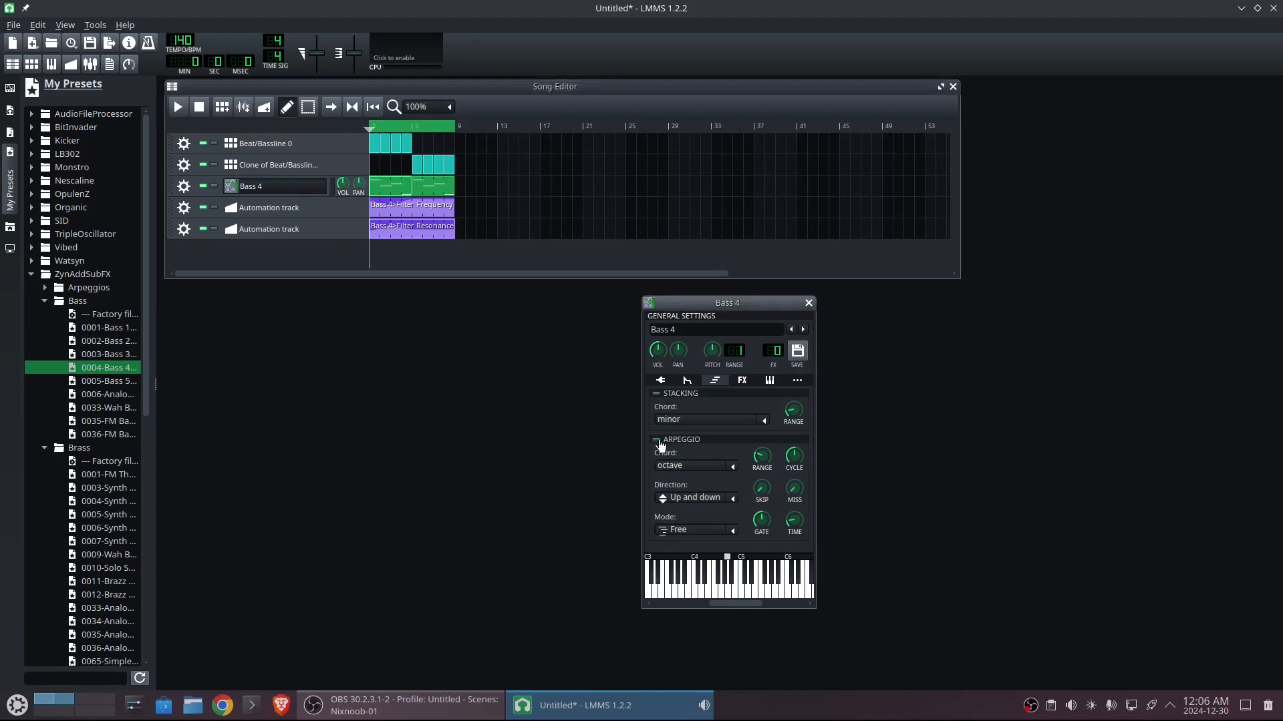
left_click(808, 305)
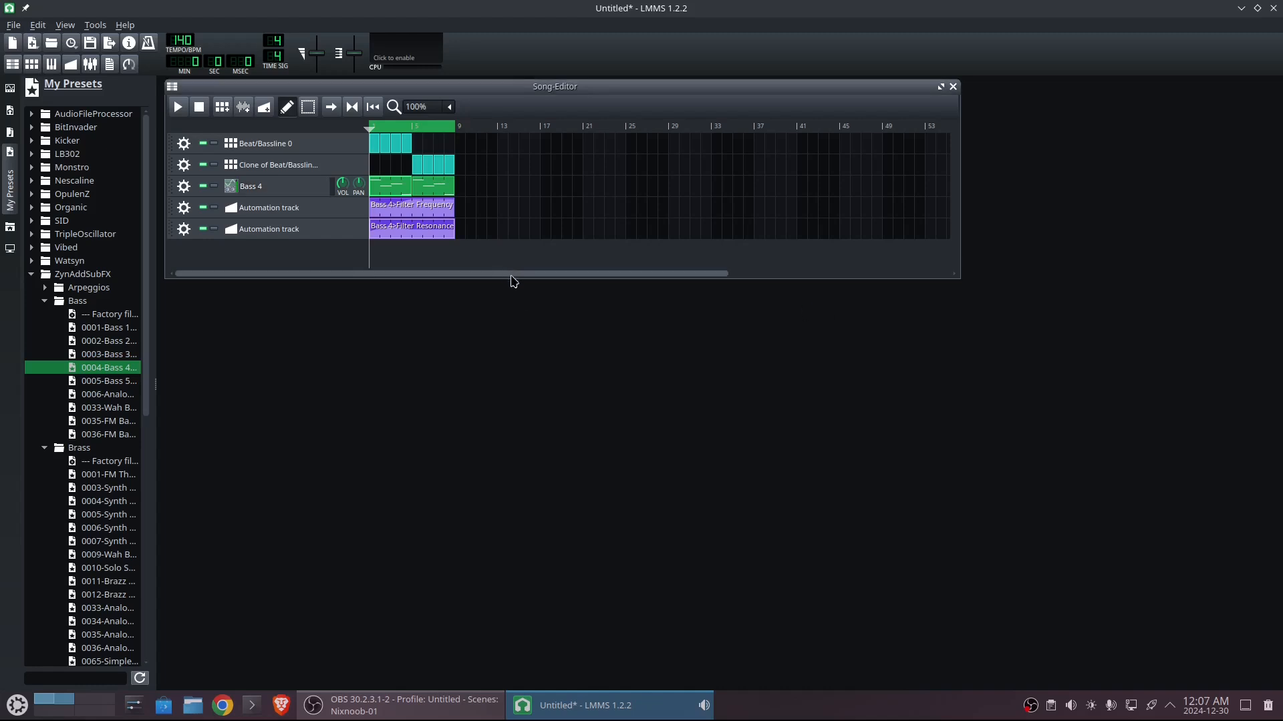
Make the Song-Editor taller and widen the preset browser enough to show full preset names
left_click_drag(511, 279, 513, 370)
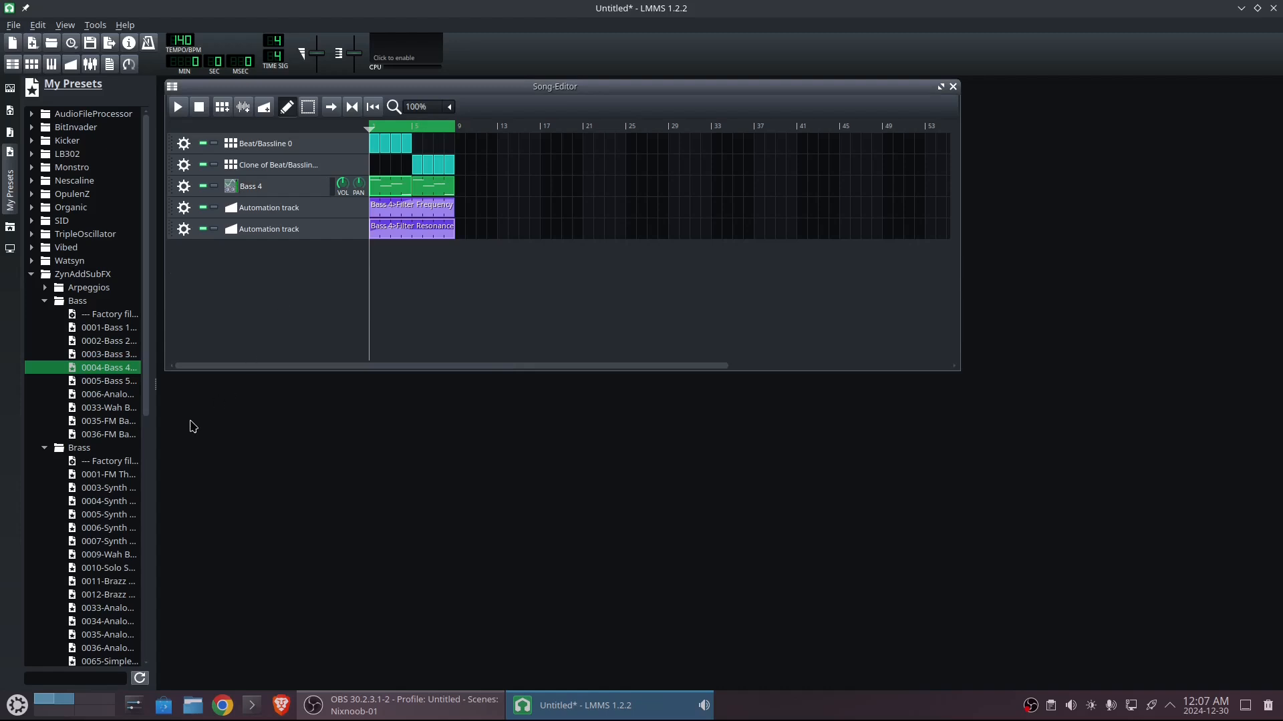
left_click_drag(154, 385, 248, 384)
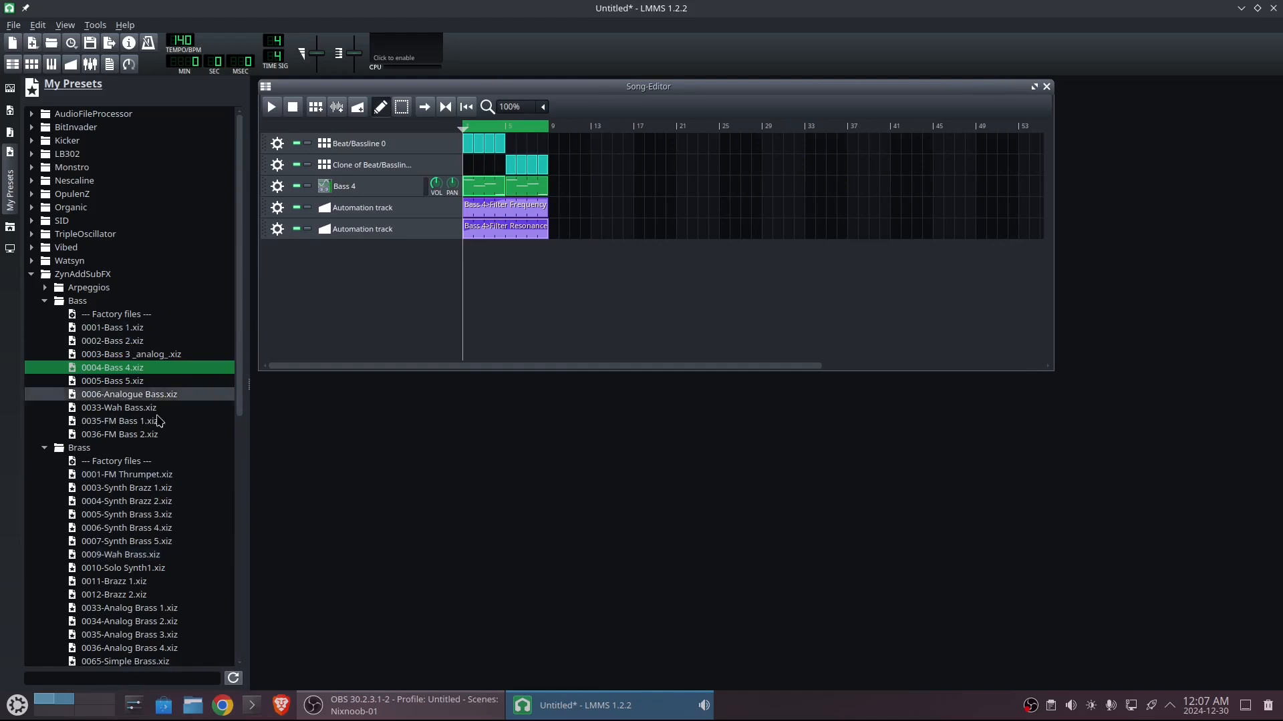
Audition presets in the ZynAddSubFX Synth folder, including the soft synths, pulse pads, Resonance Synth and phased pads
scroll(150, 440, "down", 10)
scroll(200, 456, "down", 1)
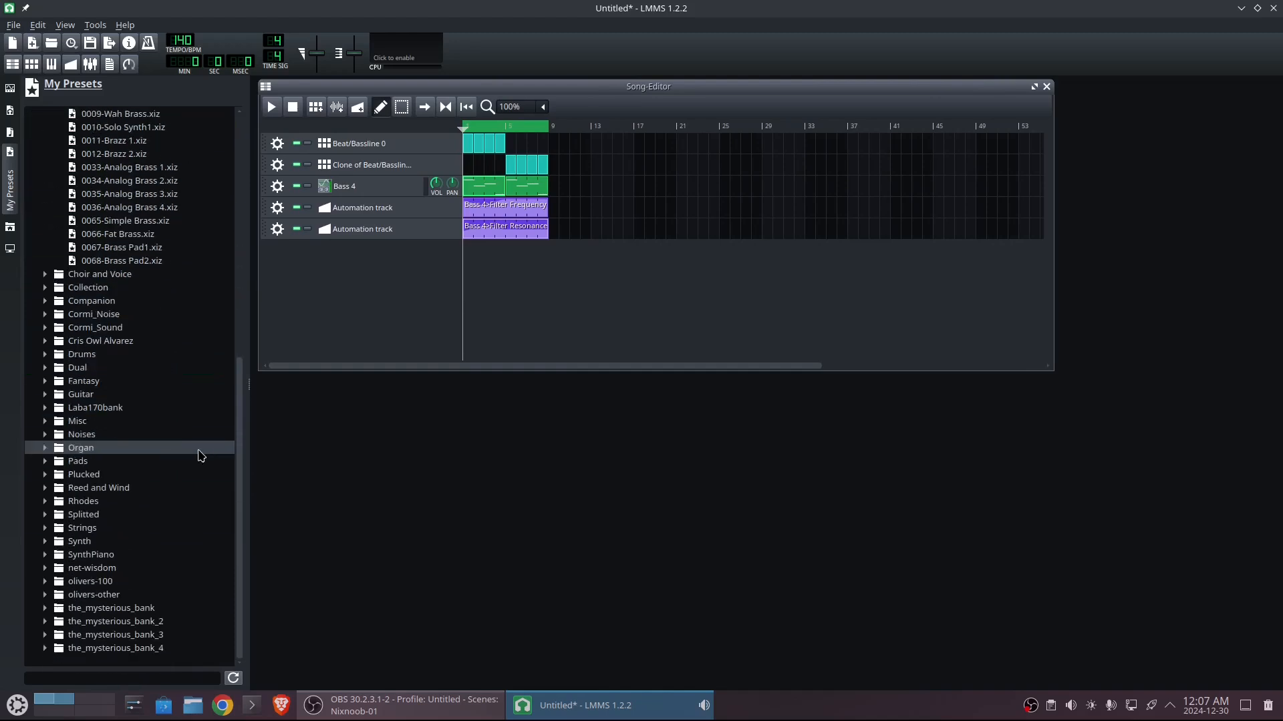
left_click(45, 542)
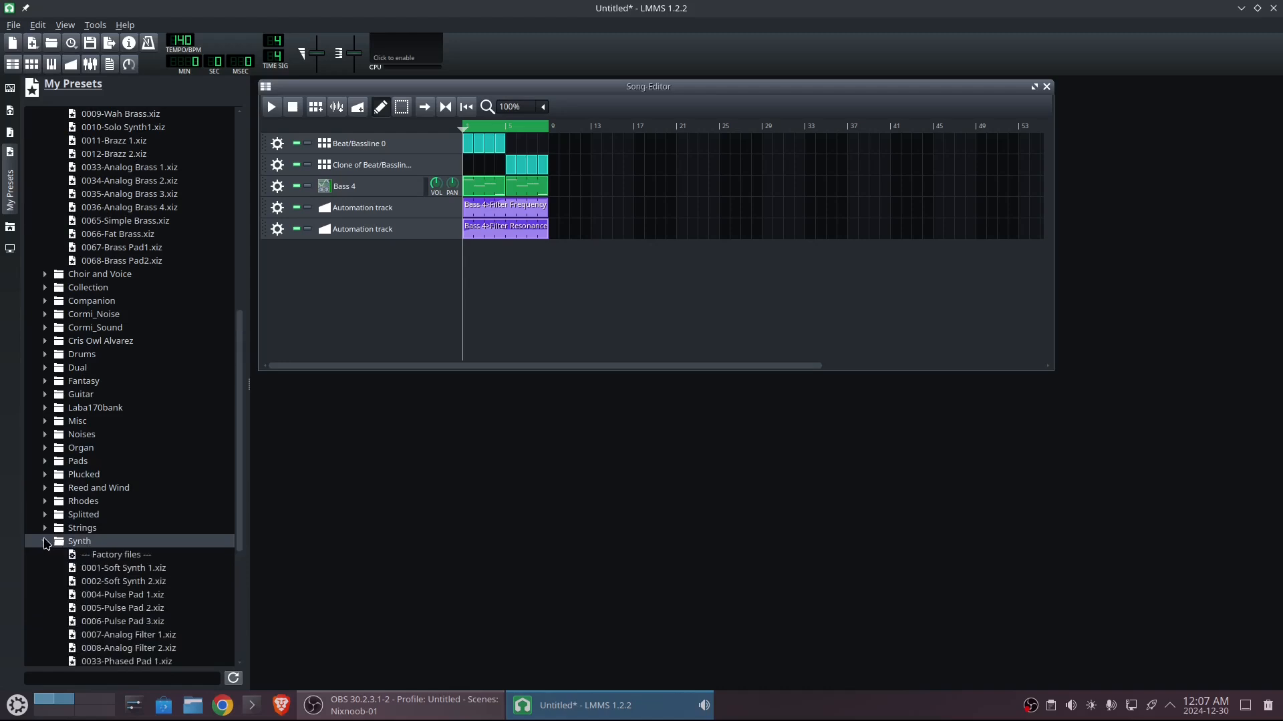
left_click(127, 568)
left_click(132, 582)
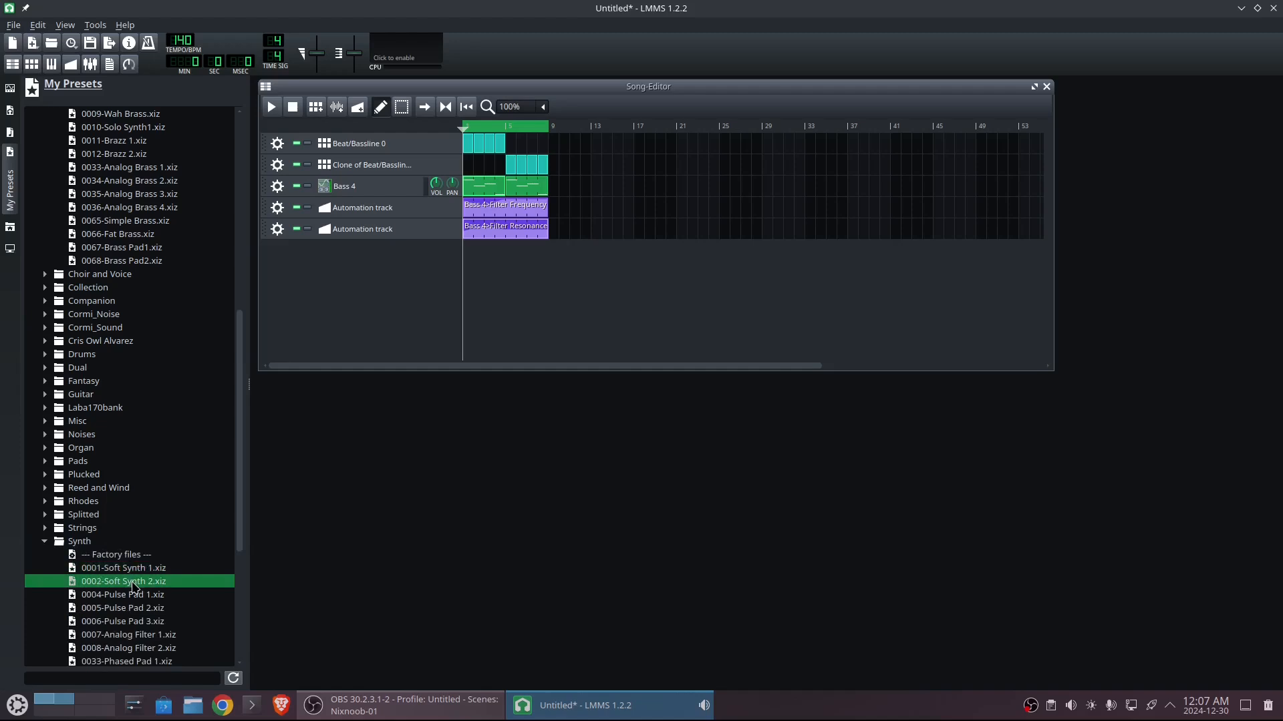
left_click(131, 595)
left_click(131, 609)
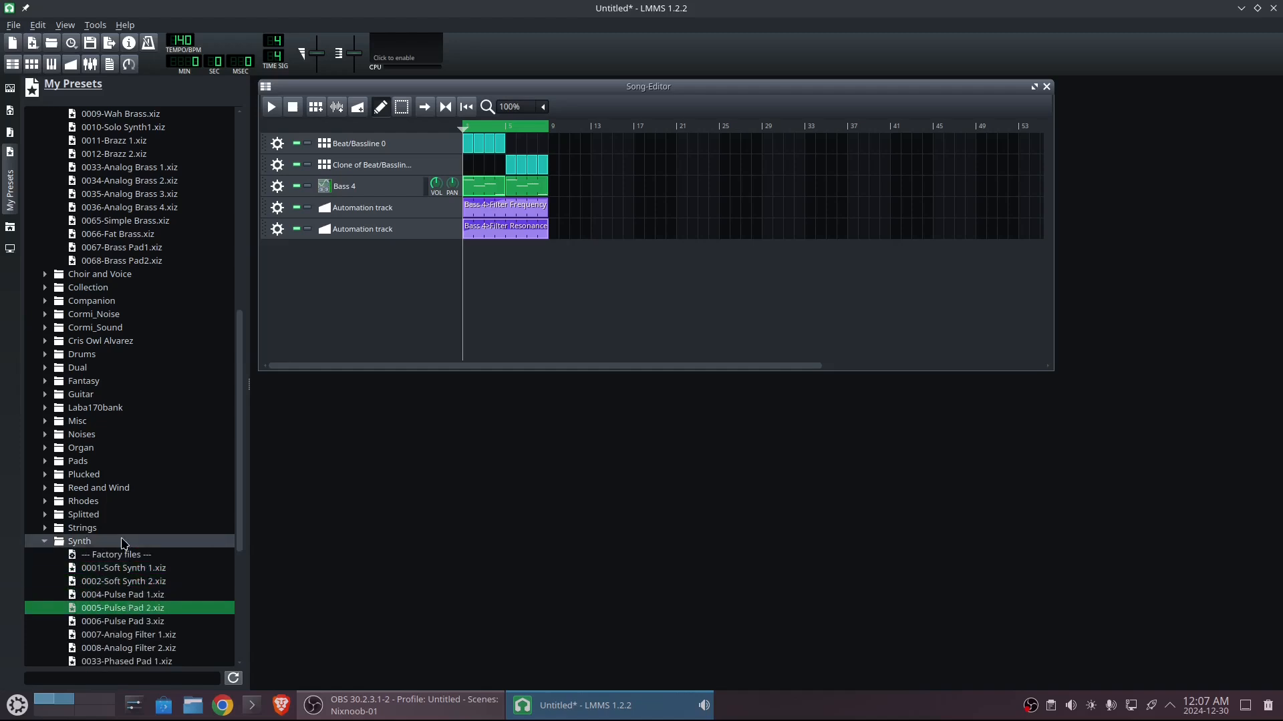
scroll(126, 539, "down", 6)
left_click(127, 475)
left_click(116, 461)
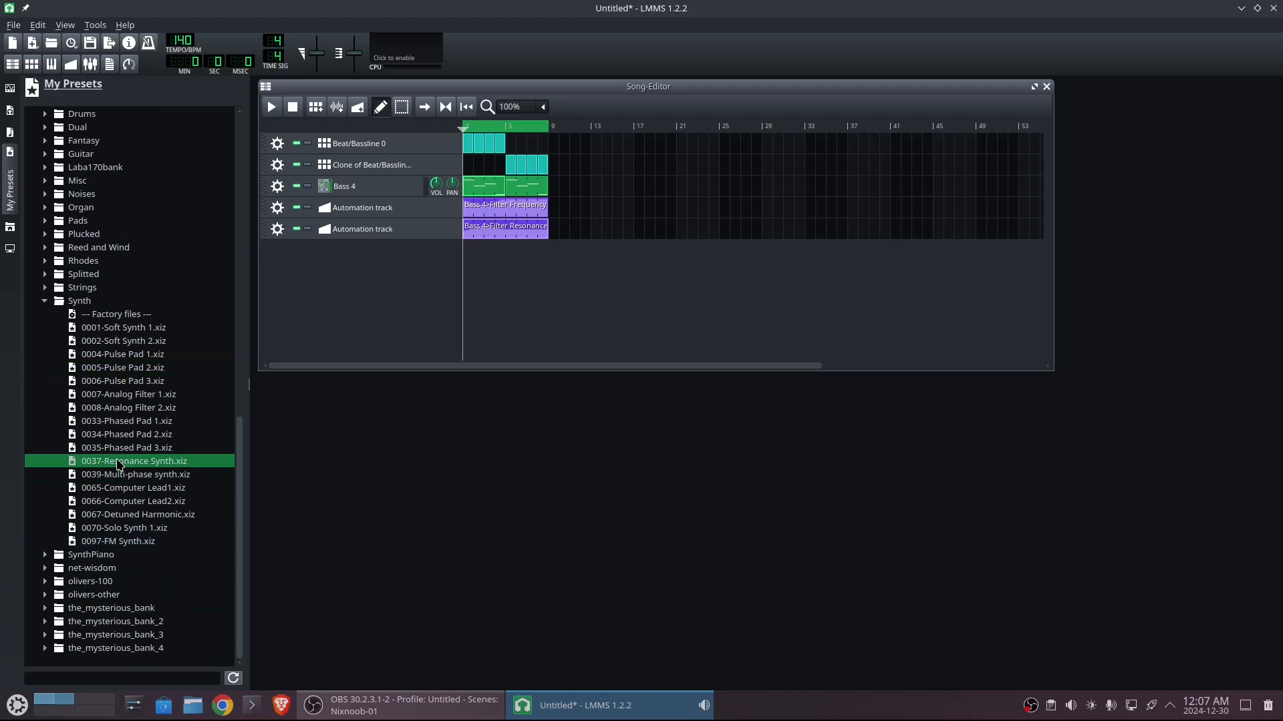
left_click(118, 449)
left_click(113, 435)
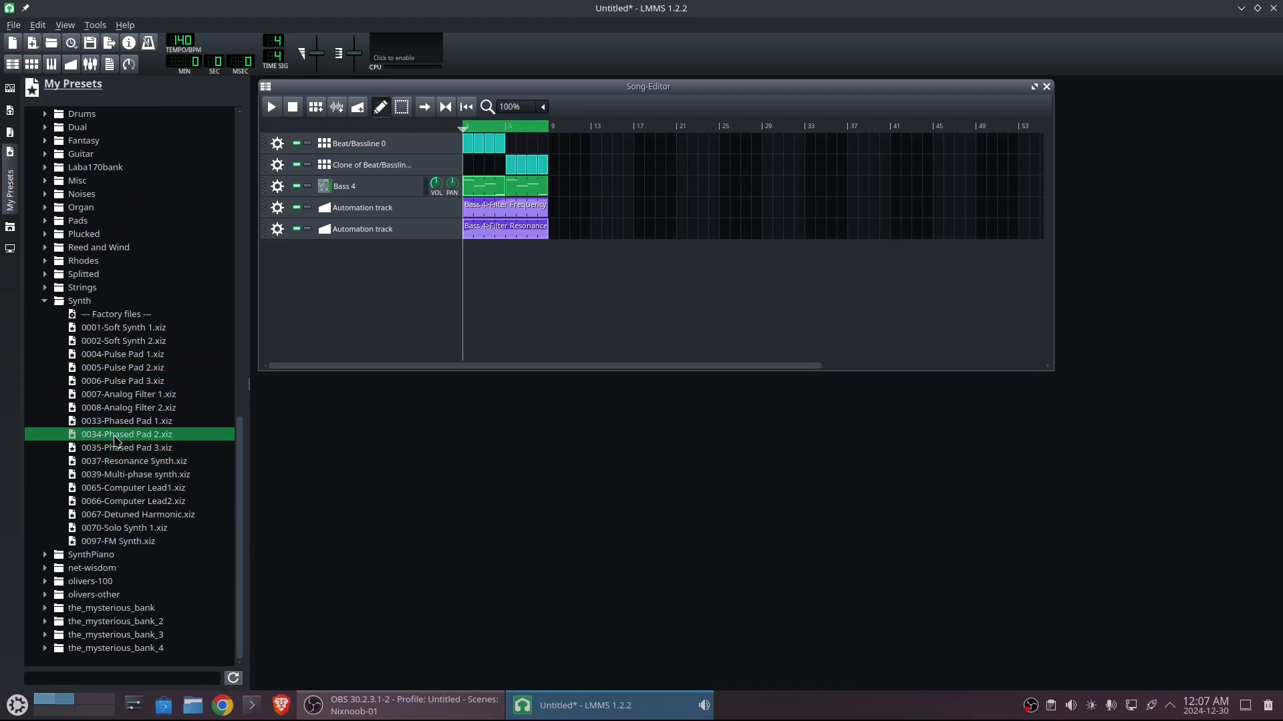
Audition the ZynAddSubFX Plucked presets, comparing Plucked 1 to 6, Plucked String1 and Plucked Wah, and return to Plucked 4
scroll(80, 474, "up", 5)
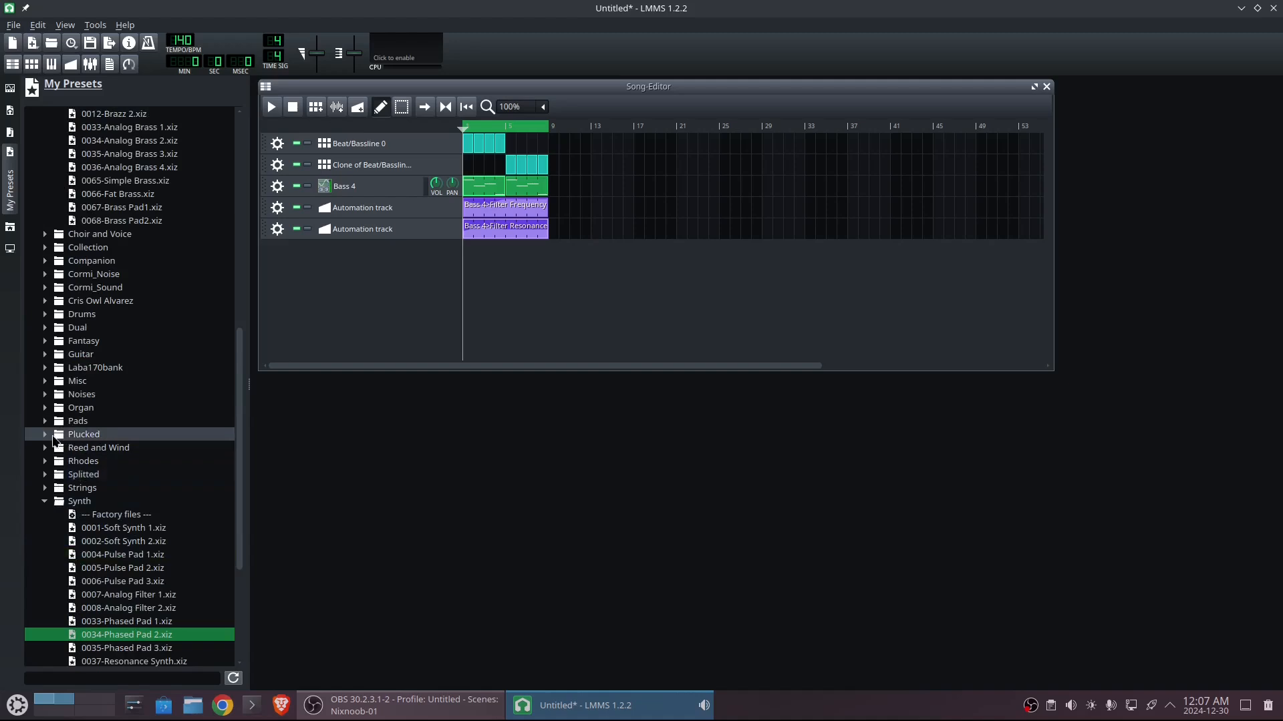
left_click(83, 434)
left_click(100, 461)
left_click(100, 474)
left_click(104, 488)
left_click(108, 501)
left_click(114, 528)
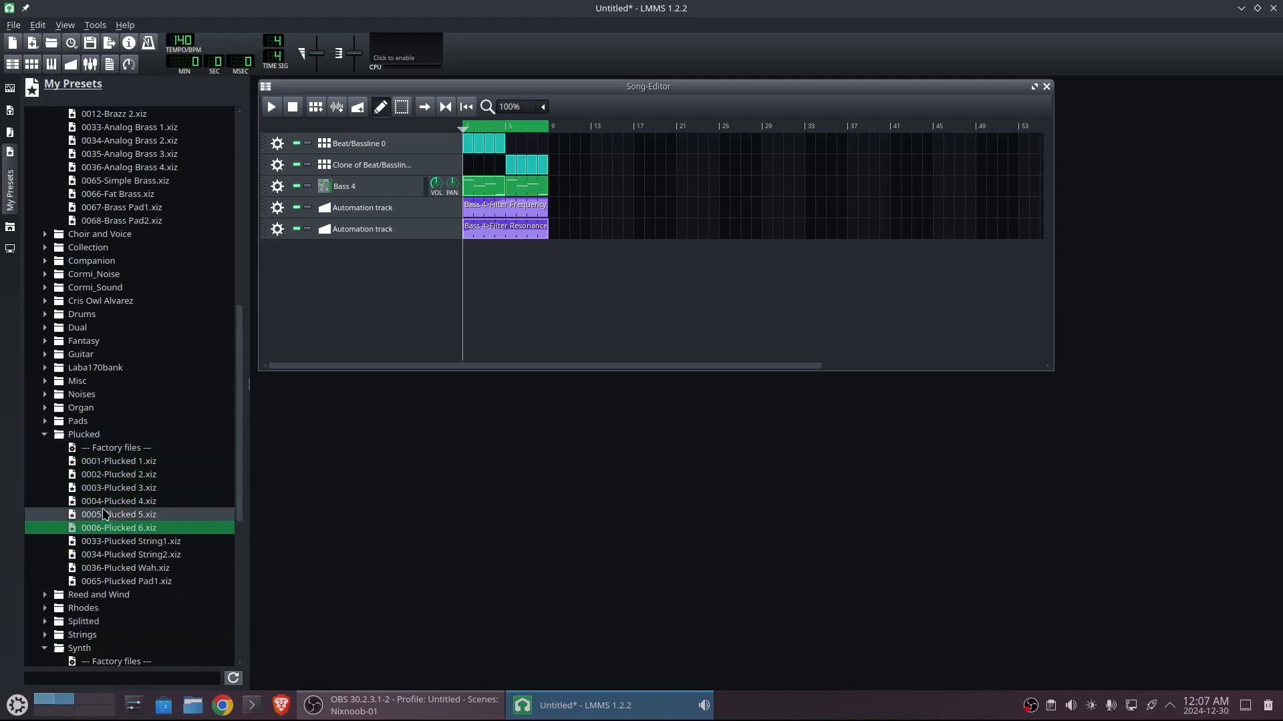
left_click(107, 516)
left_click(103, 502)
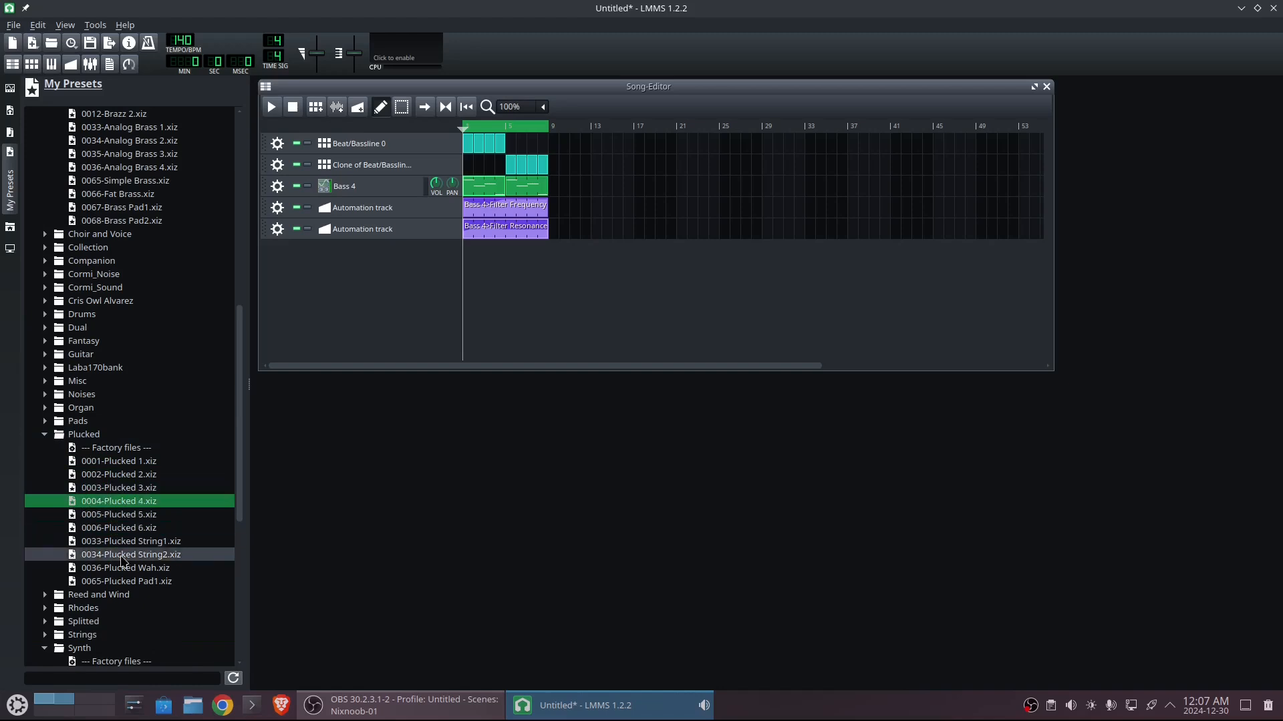
left_click(124, 568)
left_click(118, 541)
left_click(108, 503)
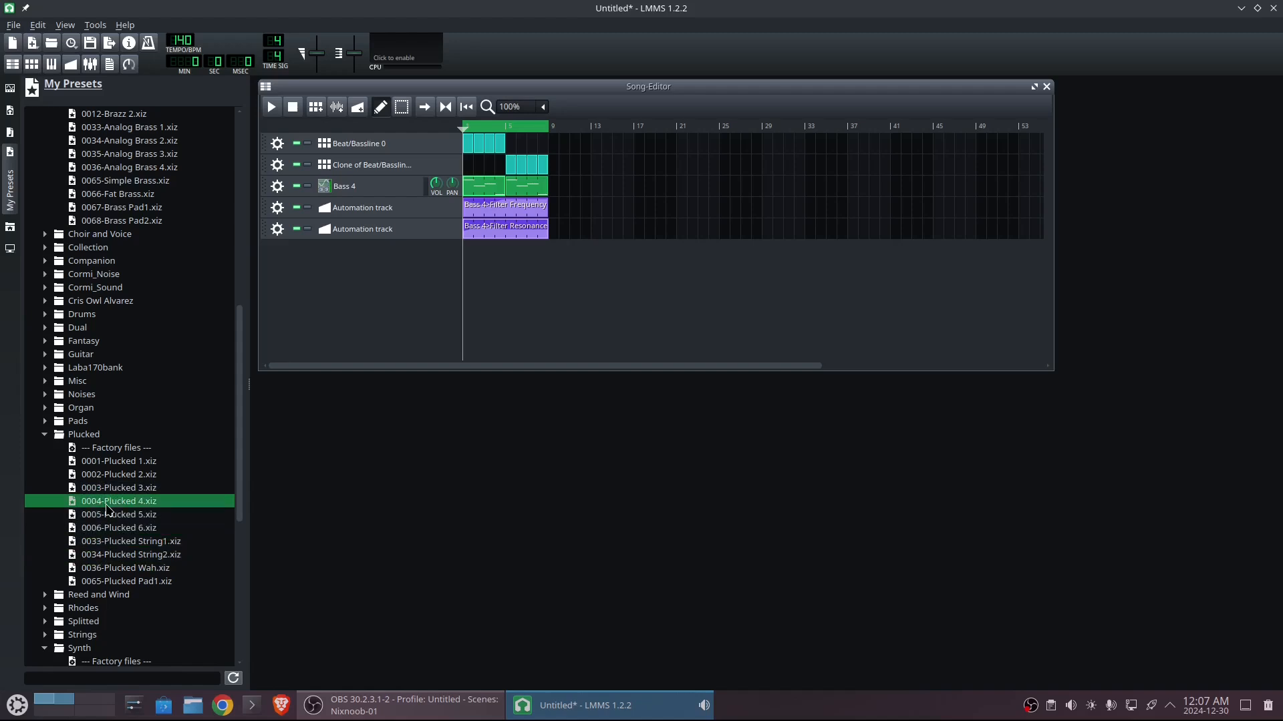
Add the Plucked 4 preset as a new song track and check the Bass 4 melody in the piano roll
left_click_drag(107, 509, 393, 264)
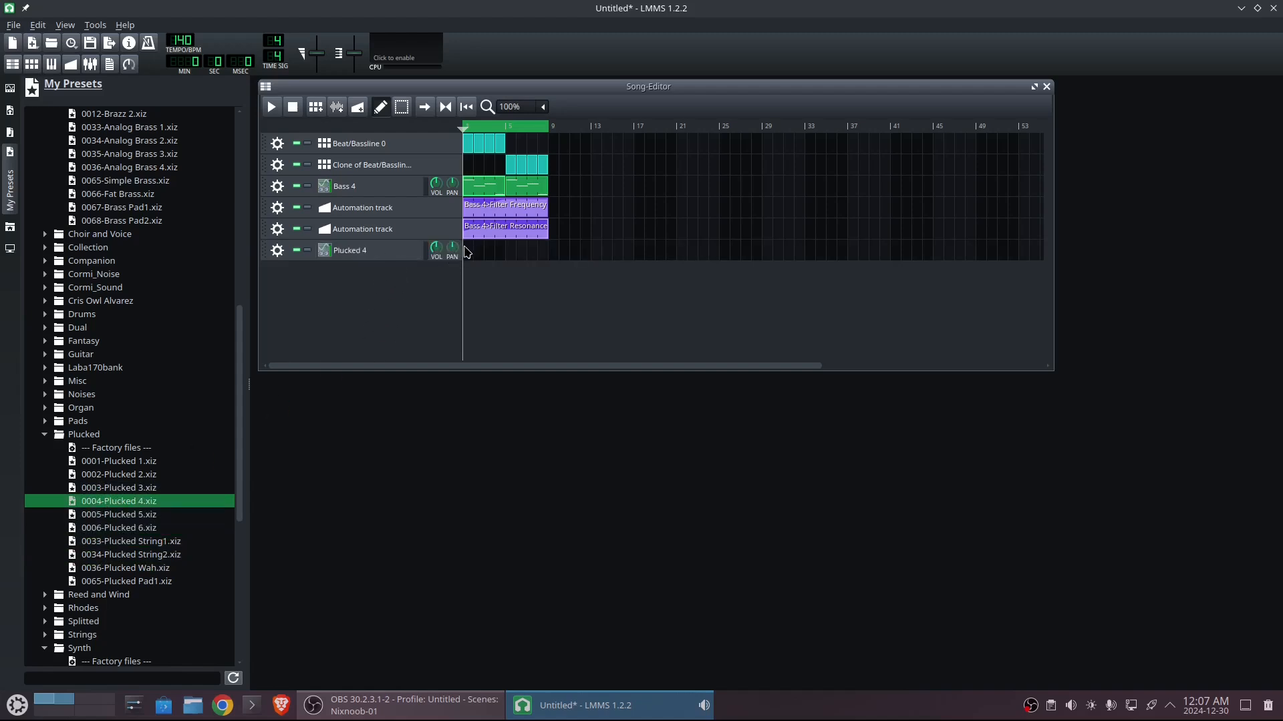
double_click(514, 199)
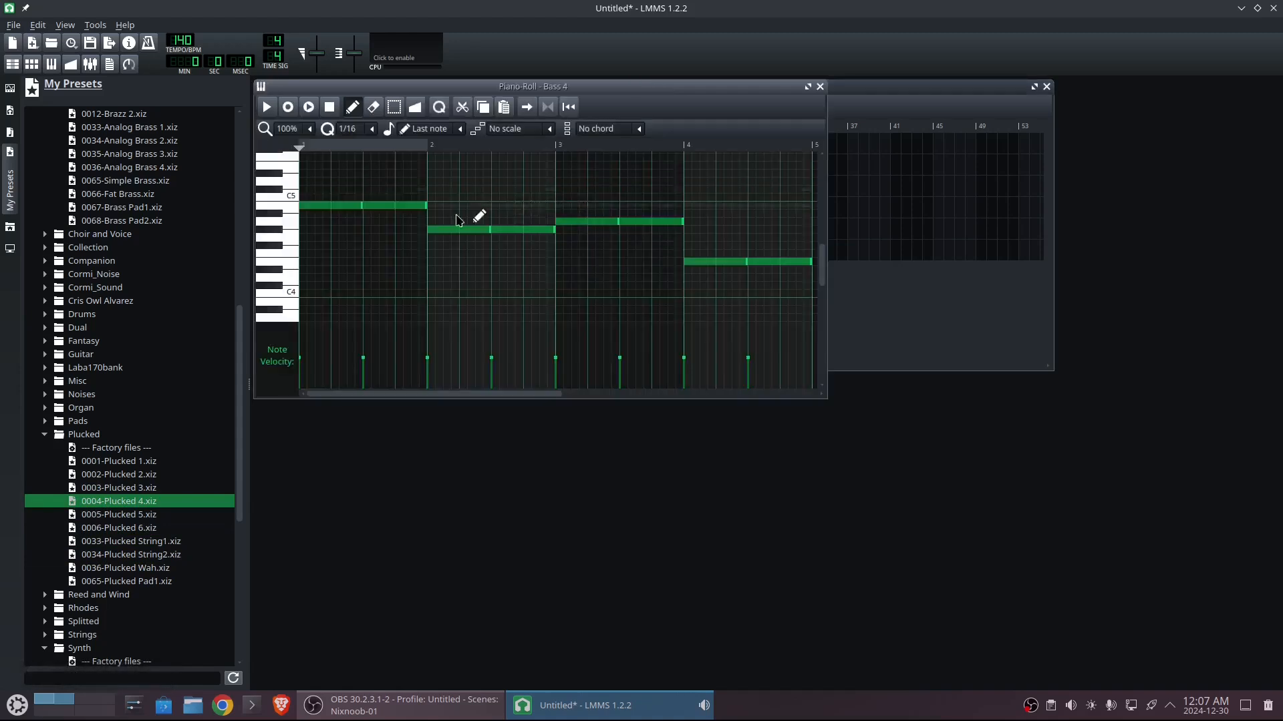
left_click(821, 87)
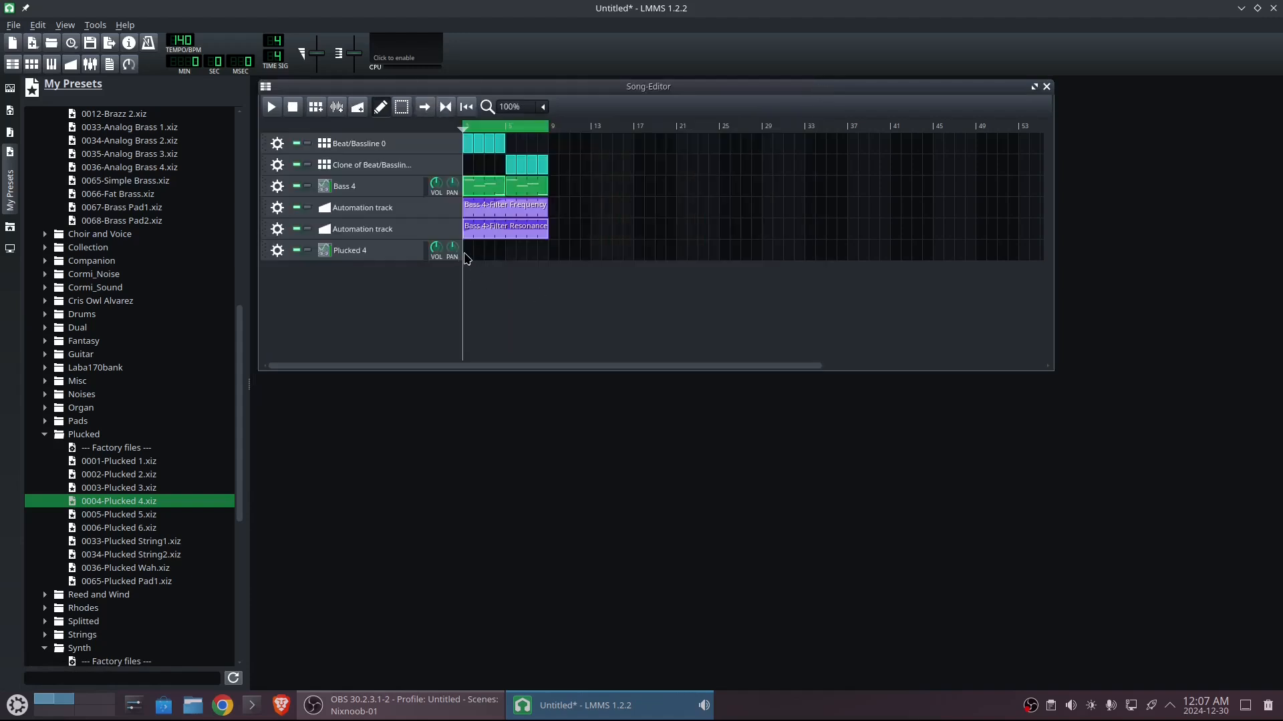
Create a pattern at bar 1 of the Plucked 4 track with one three-bar note just below C6
double_click(465, 255)
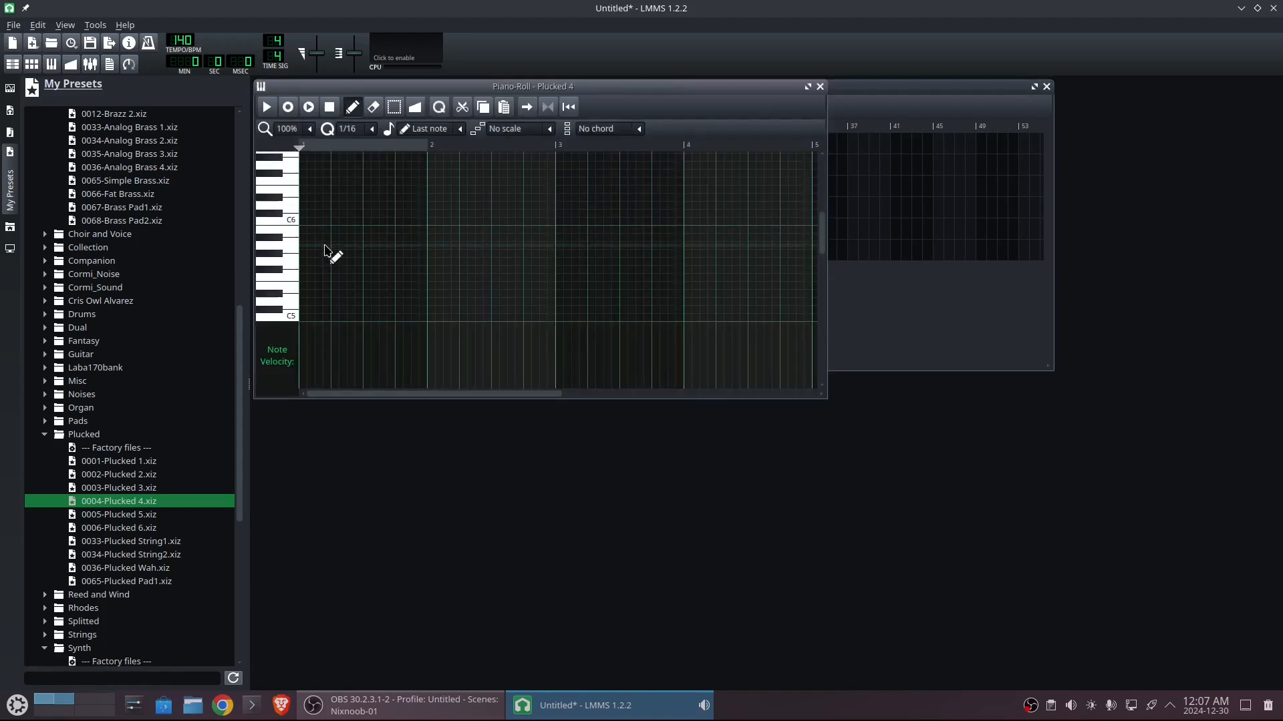
left_click(302, 230)
left_click_drag(302, 231, 431, 227)
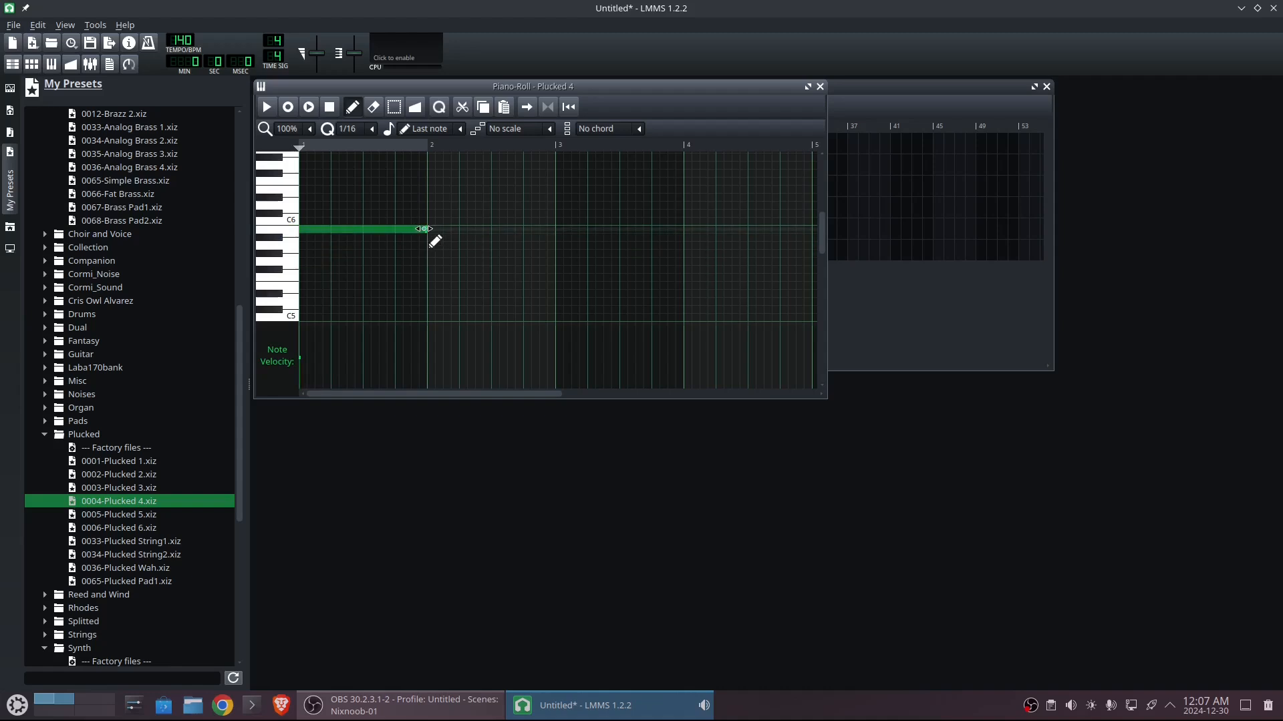
left_click_drag(425, 228, 683, 228)
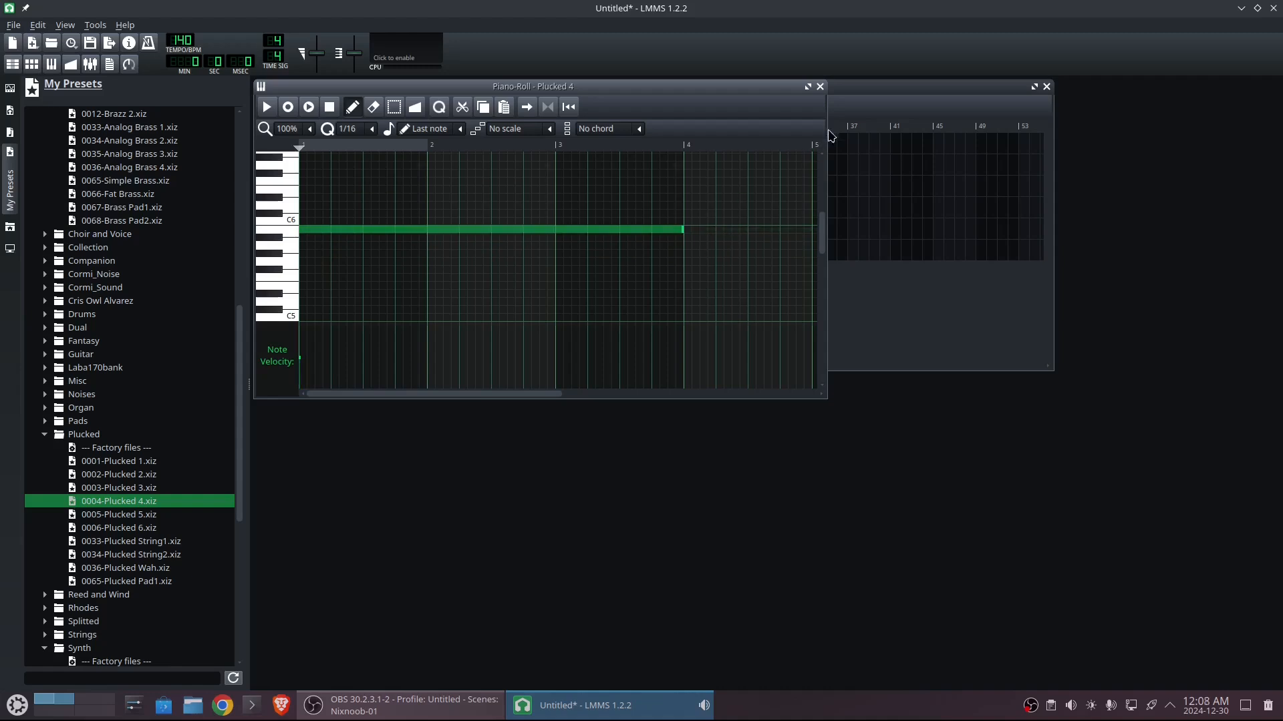
left_click(820, 87)
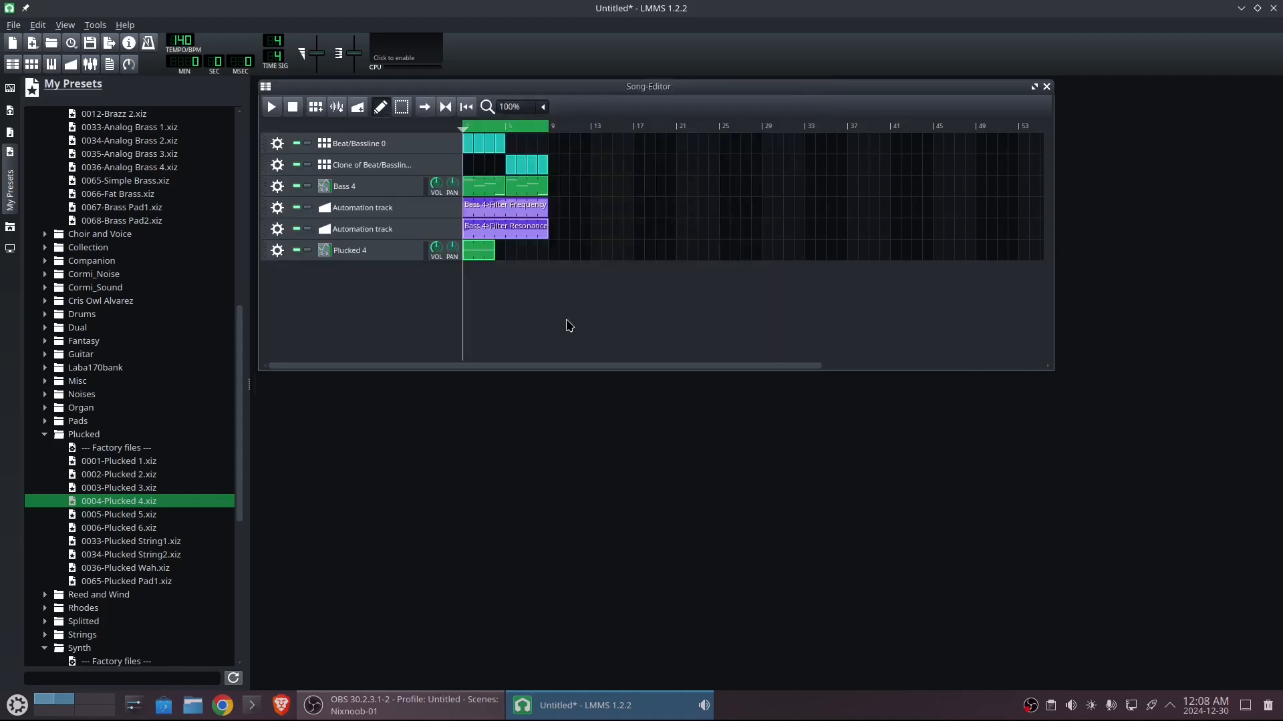
Paste a copy of the Plucked 4 pattern directly after the original, and cut that copy out again
right_click(482, 252)
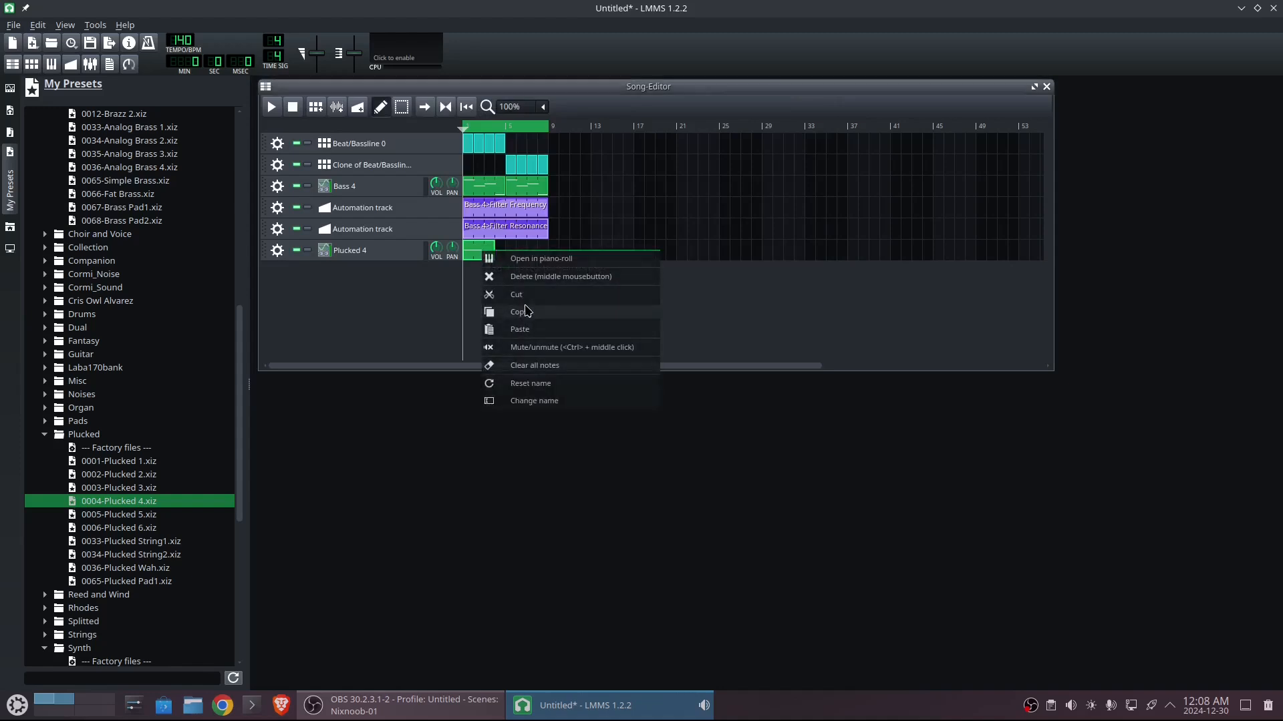
left_click(522, 311)
right_click(502, 253)
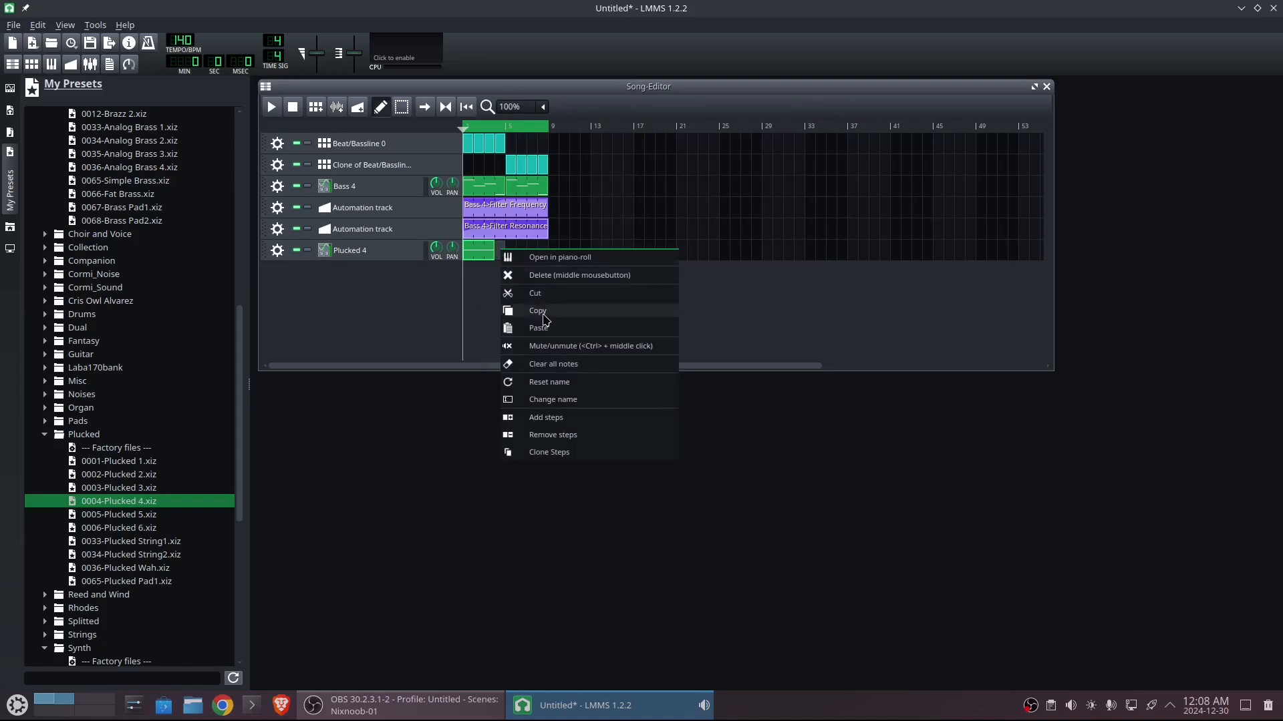
left_click(535, 328)
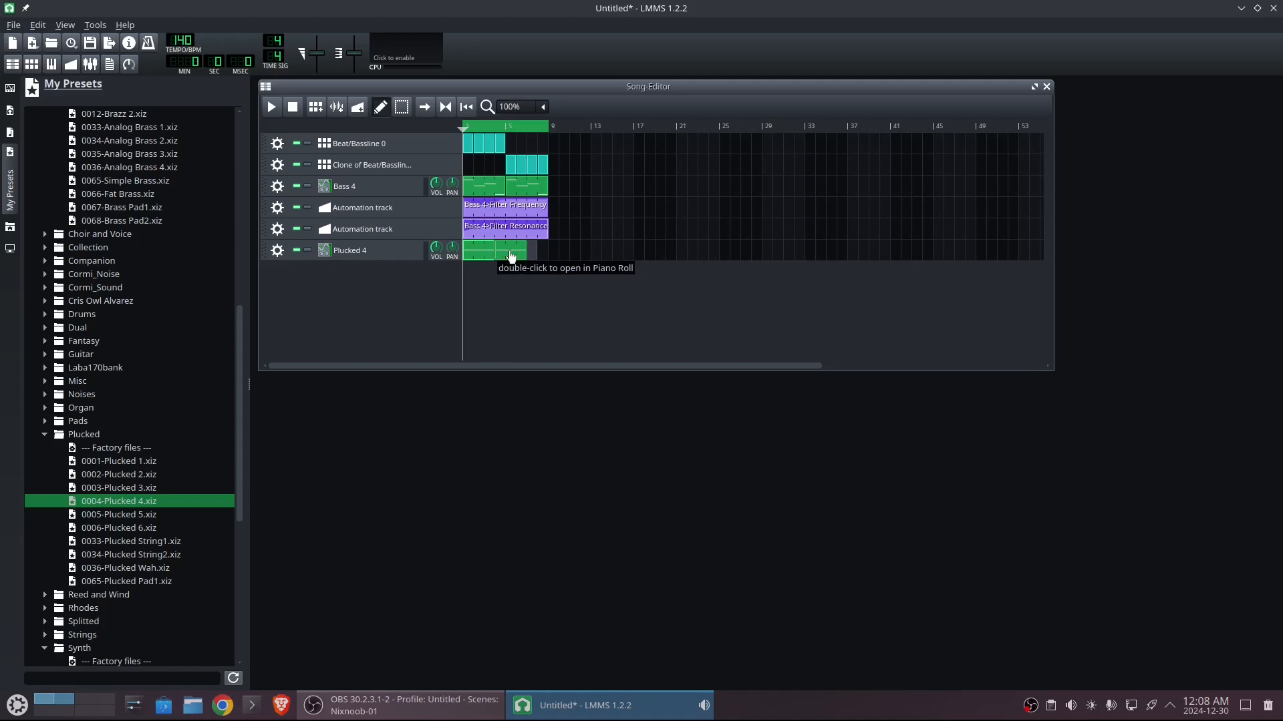
right_click(511, 257)
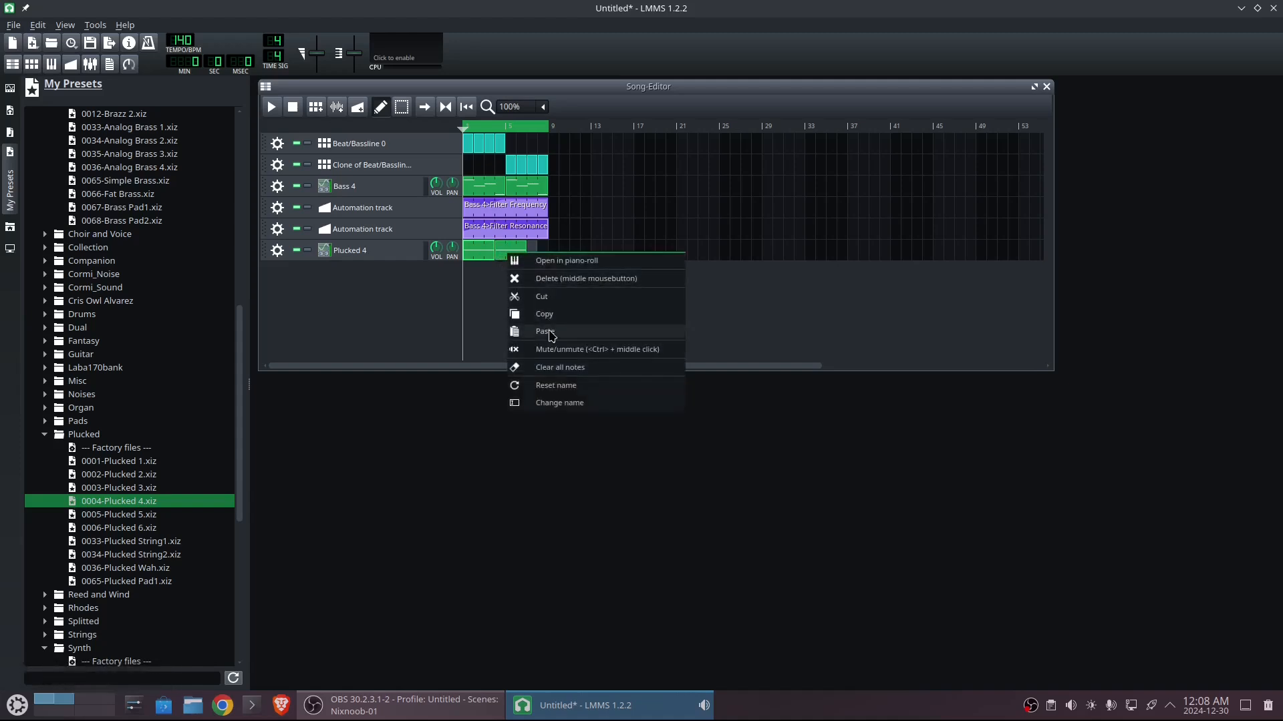
left_click(547, 299)
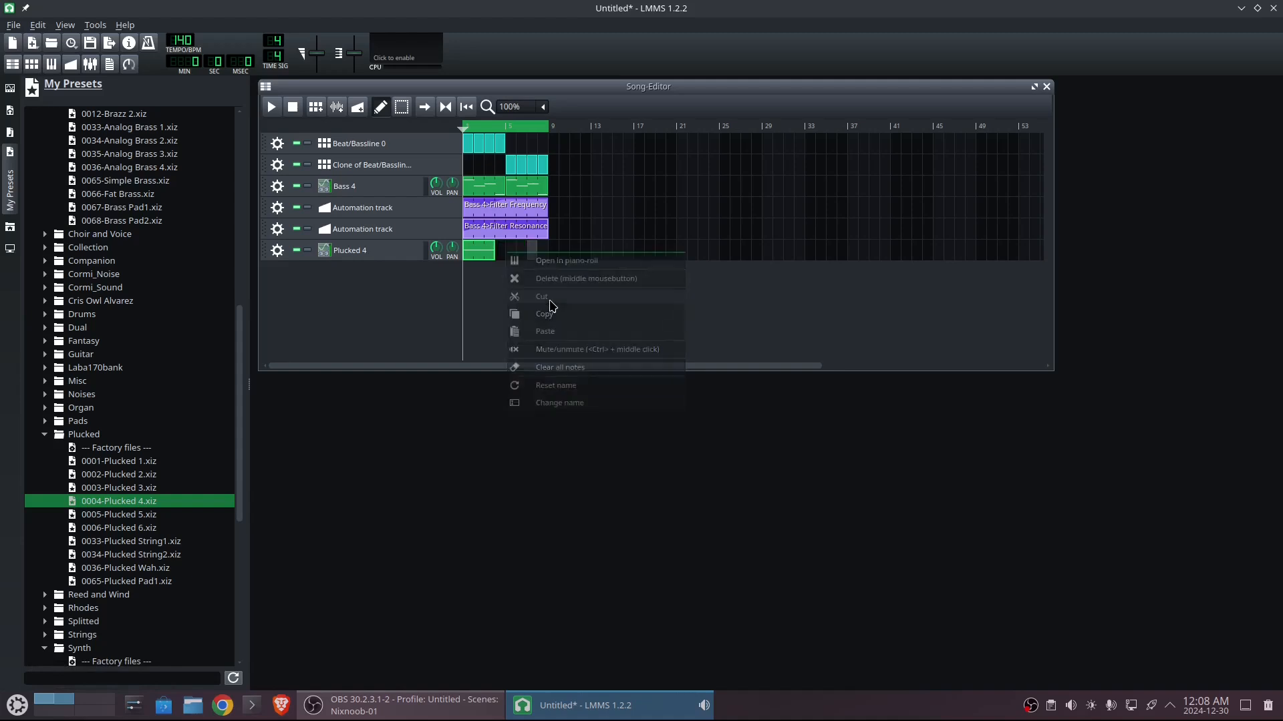
Extend the note in the Plucked 4 pattern to four bars in the piano roll
double_click(484, 249)
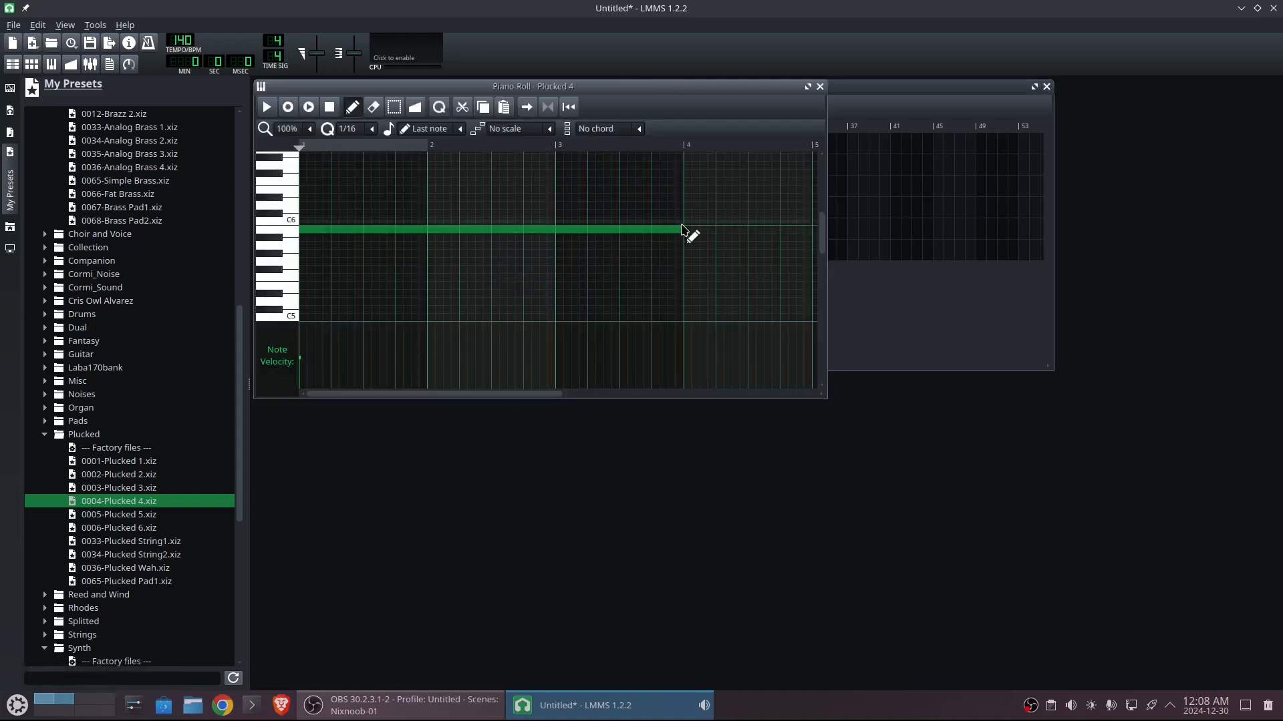
left_click_drag(683, 230, 811, 232)
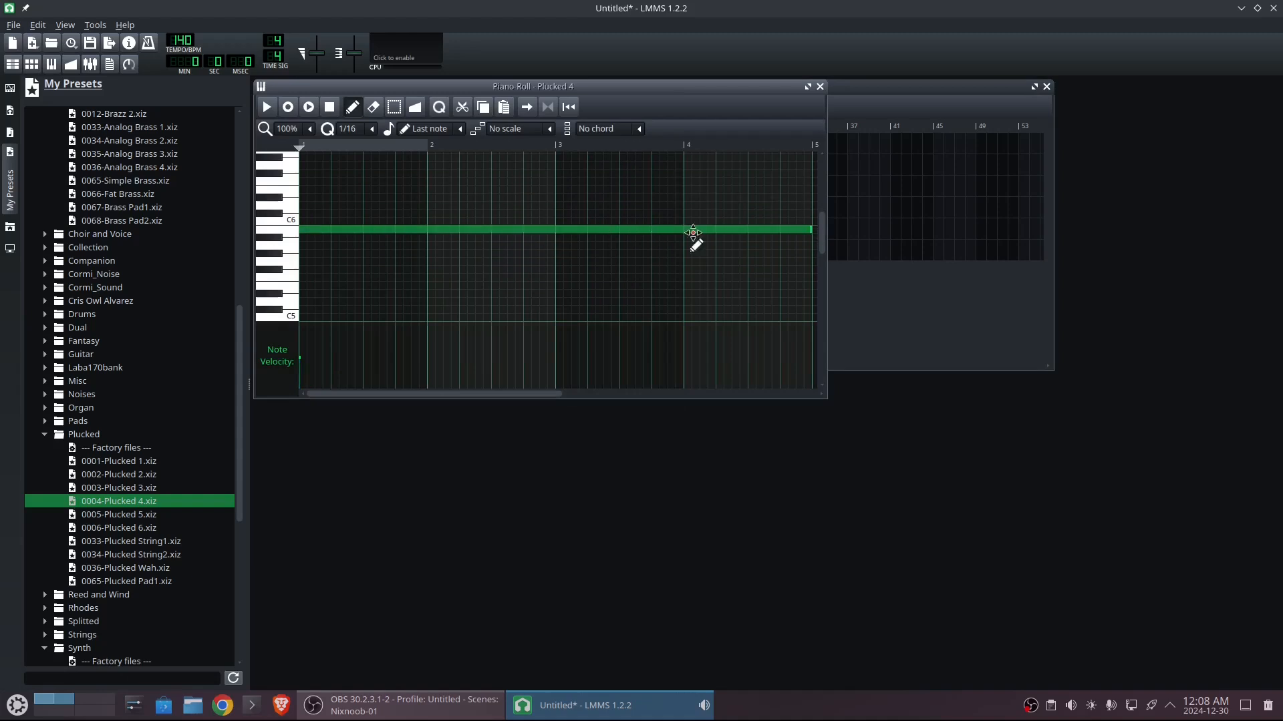
left_click(820, 86)
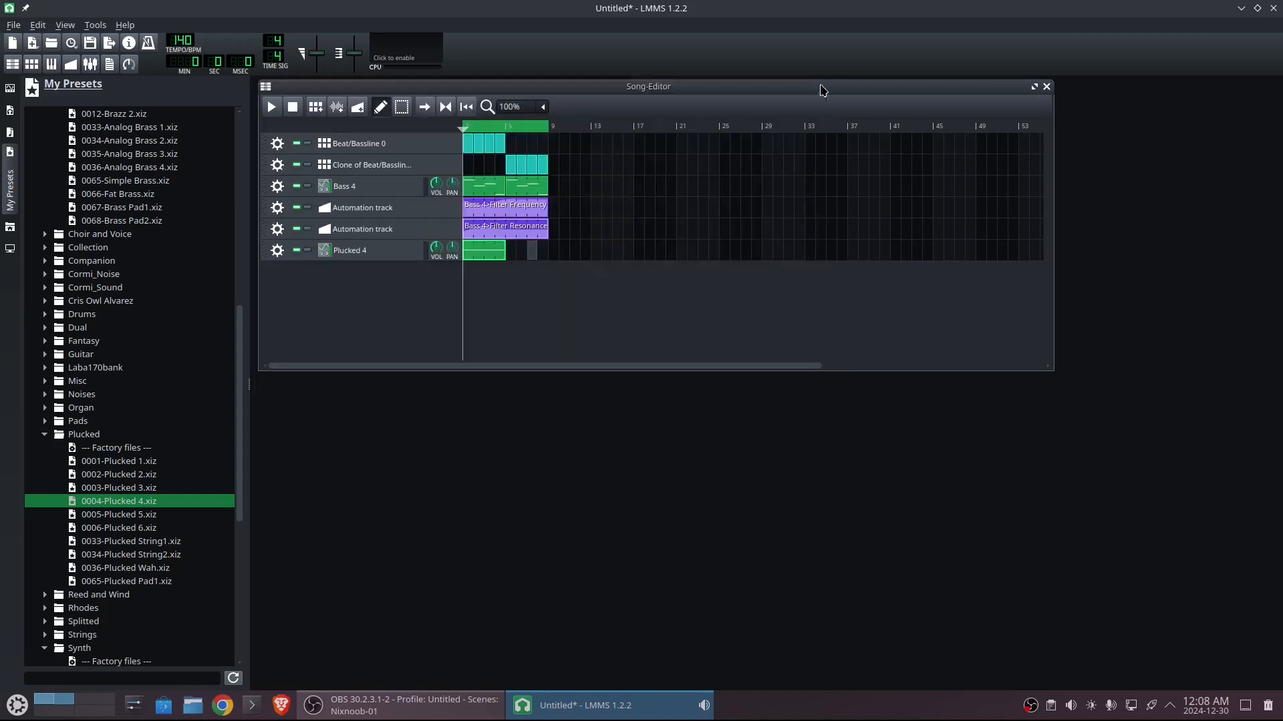
Copy the four-bar Plucked 4 pattern, paste it at bar 5 of the same track, and briefly play the song
right_click(489, 260)
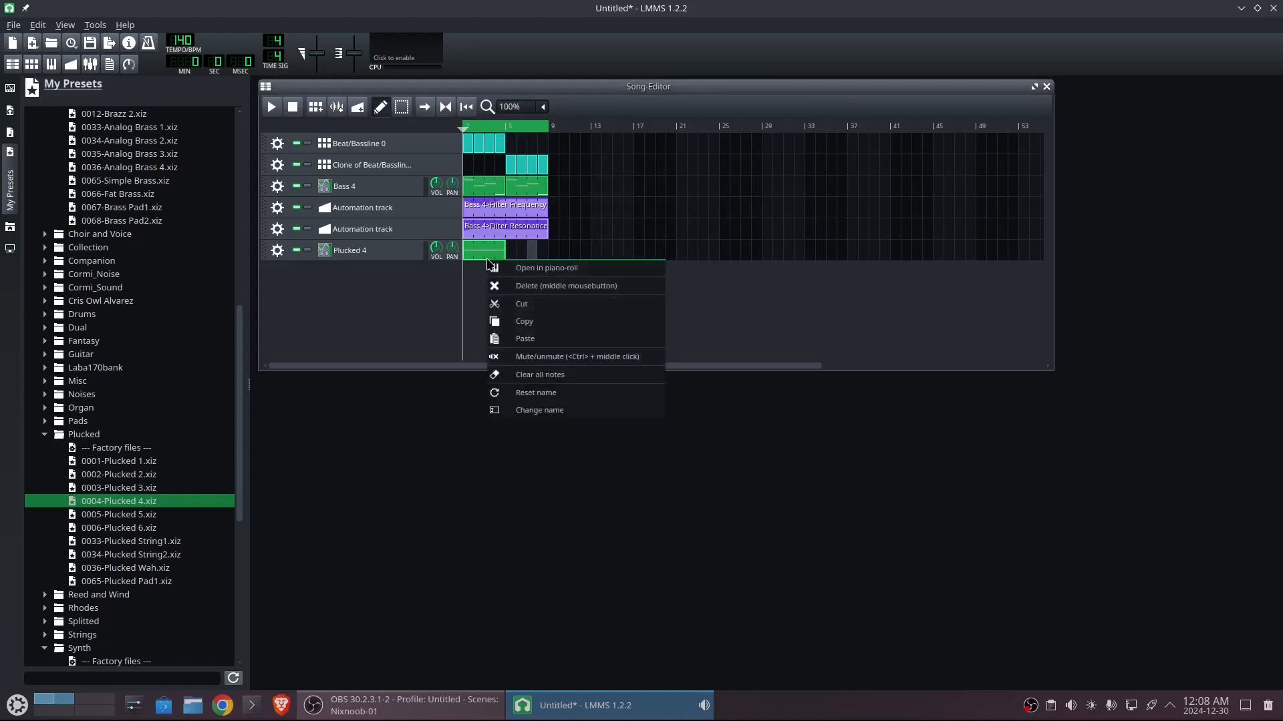
left_click(539, 323)
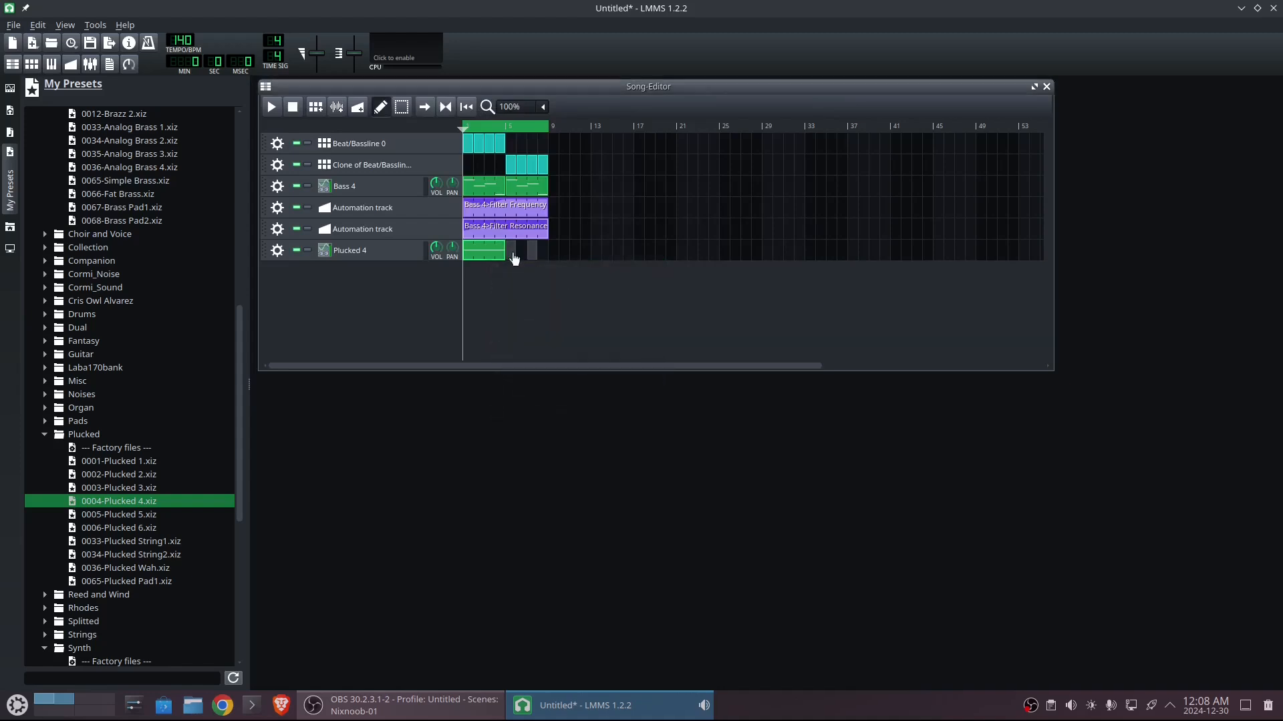
right_click(513, 259)
left_click(542, 324)
left_click(272, 109)
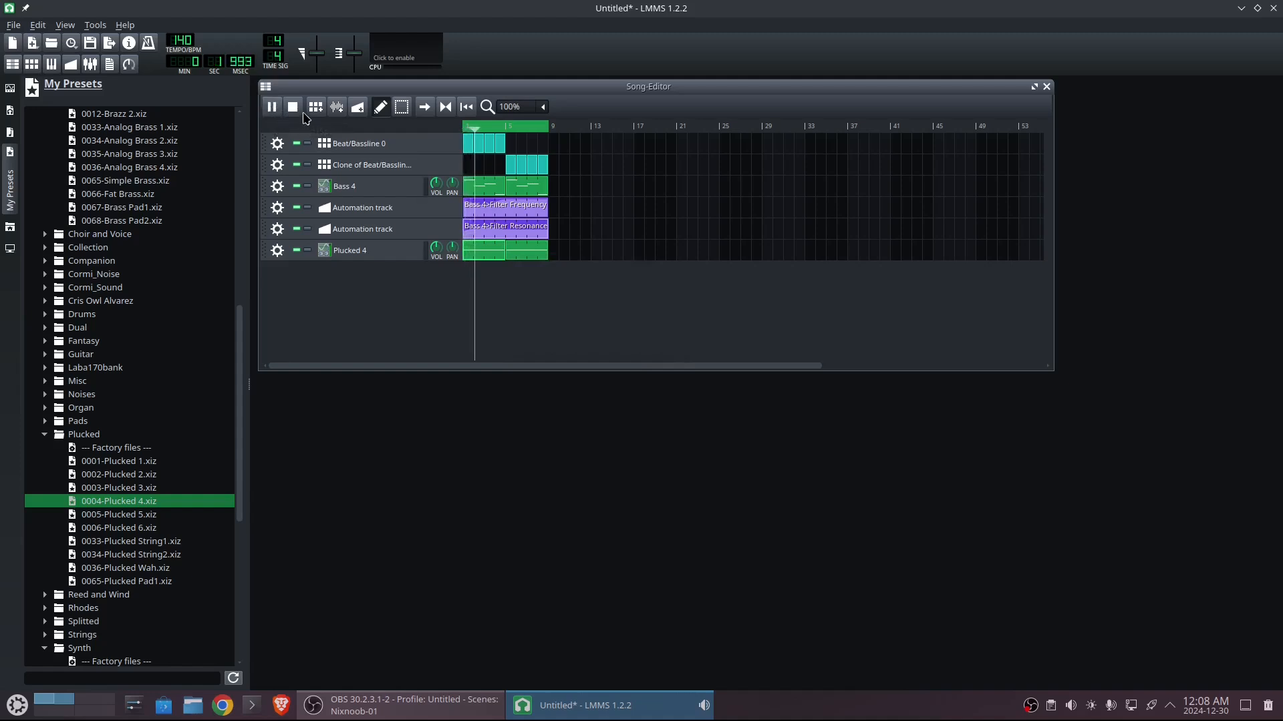
left_click(293, 107)
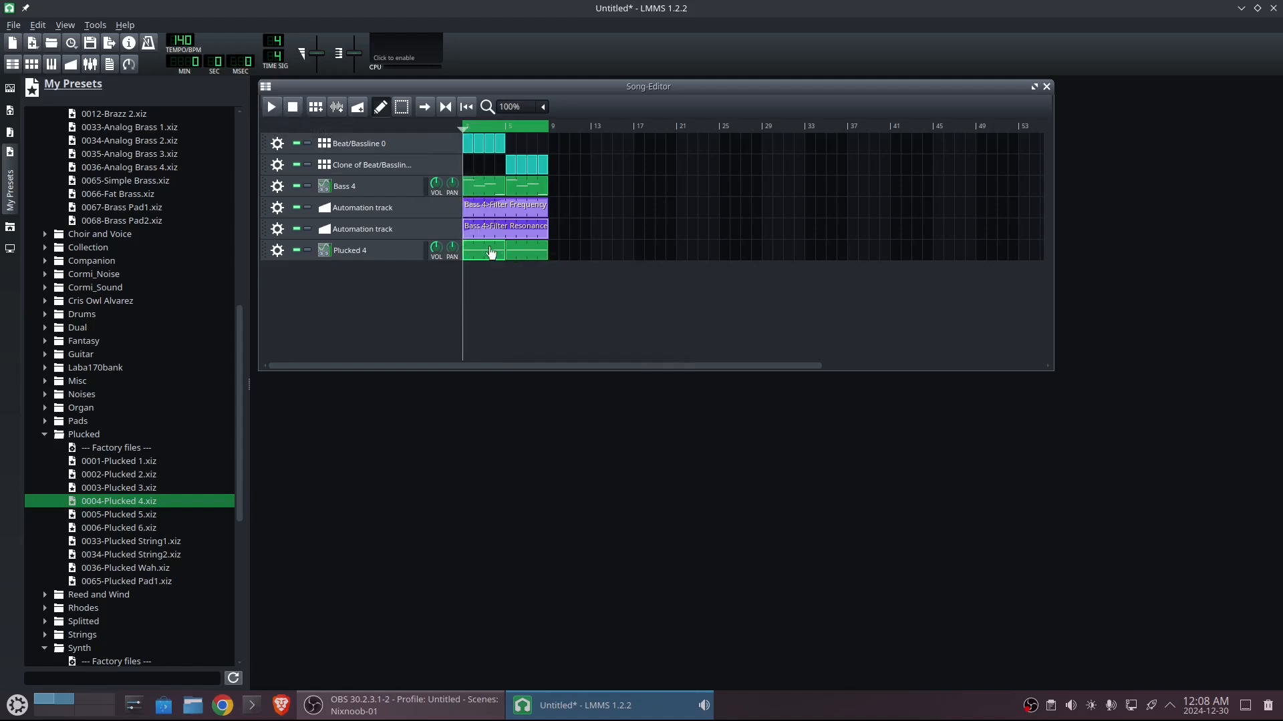
Enable the octave arpeggio on the Plucked 4 track with a range of 2 octaves and the direction Up and down
left_click(370, 253)
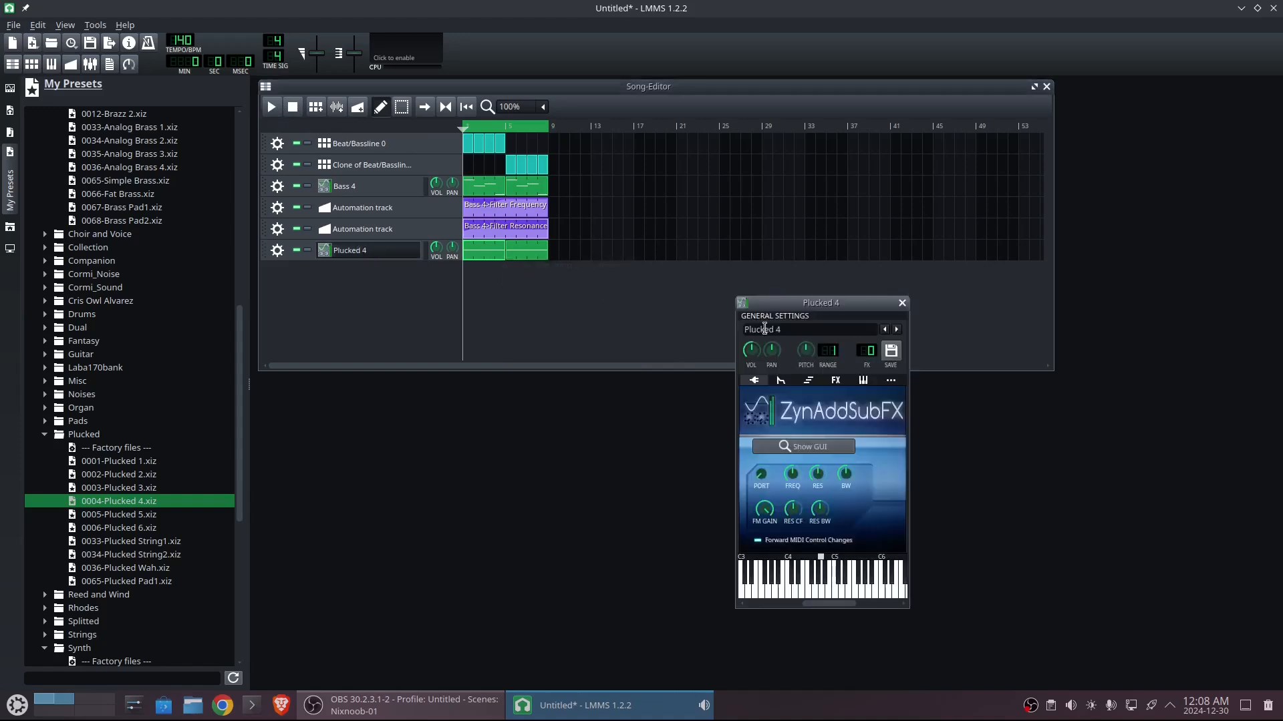
left_click(808, 381)
left_click_drag(837, 309, 777, 149)
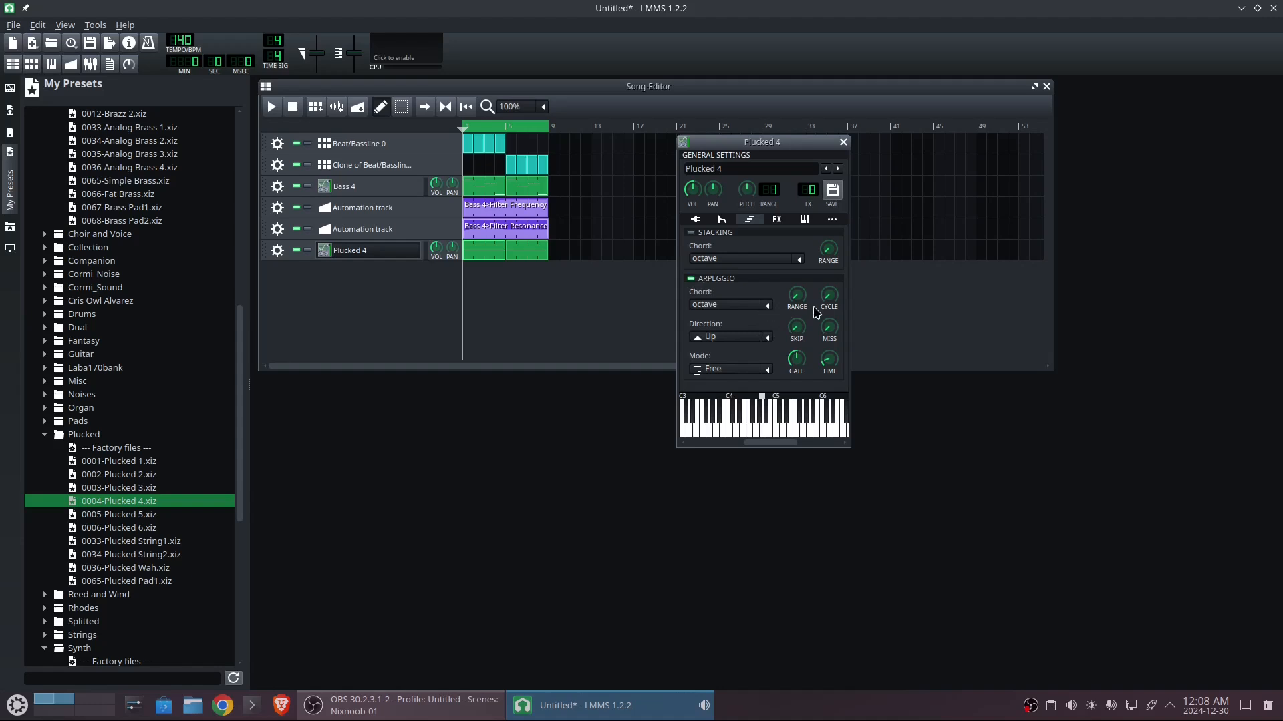
left_click_drag(797, 298, 794, 271)
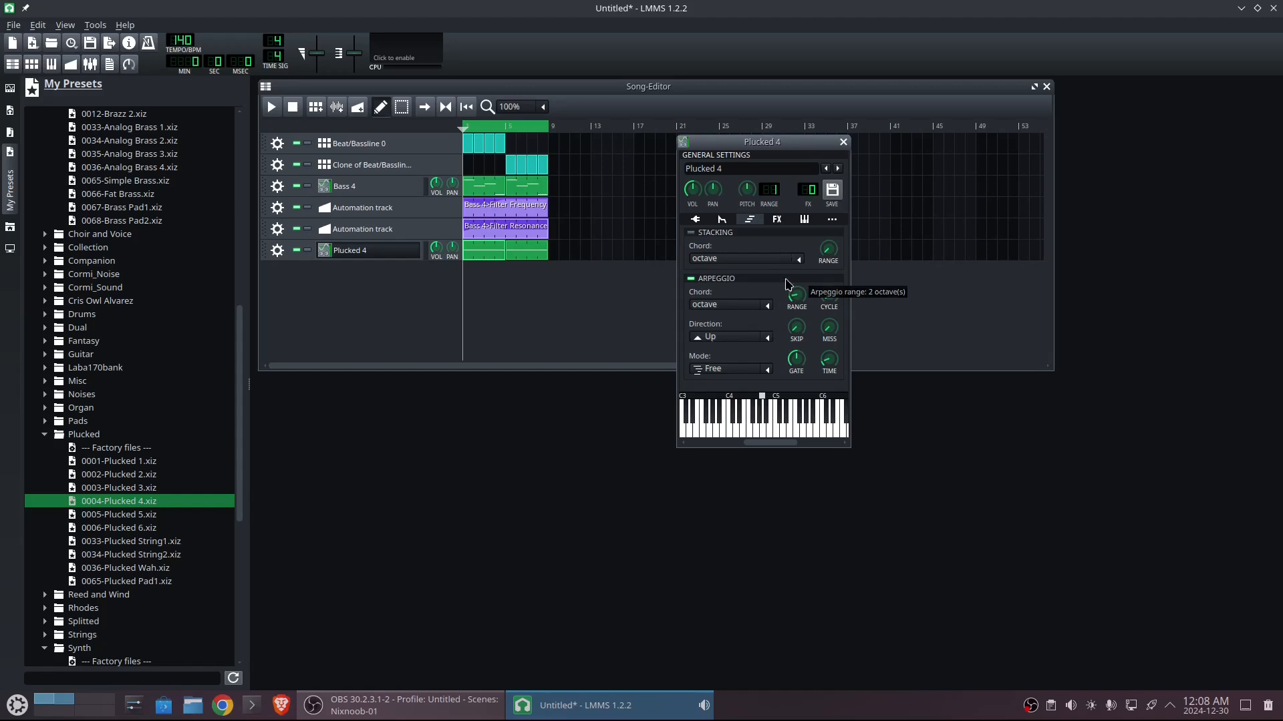
left_click(766, 340)
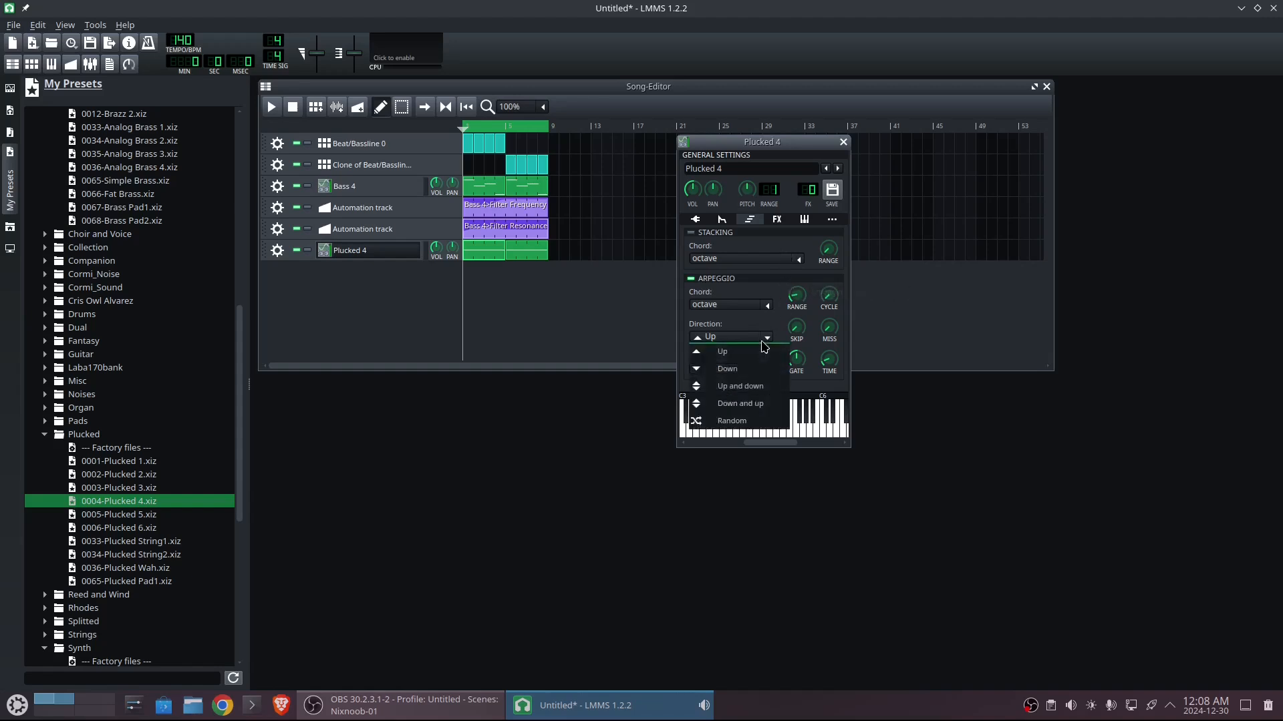
left_click(753, 388)
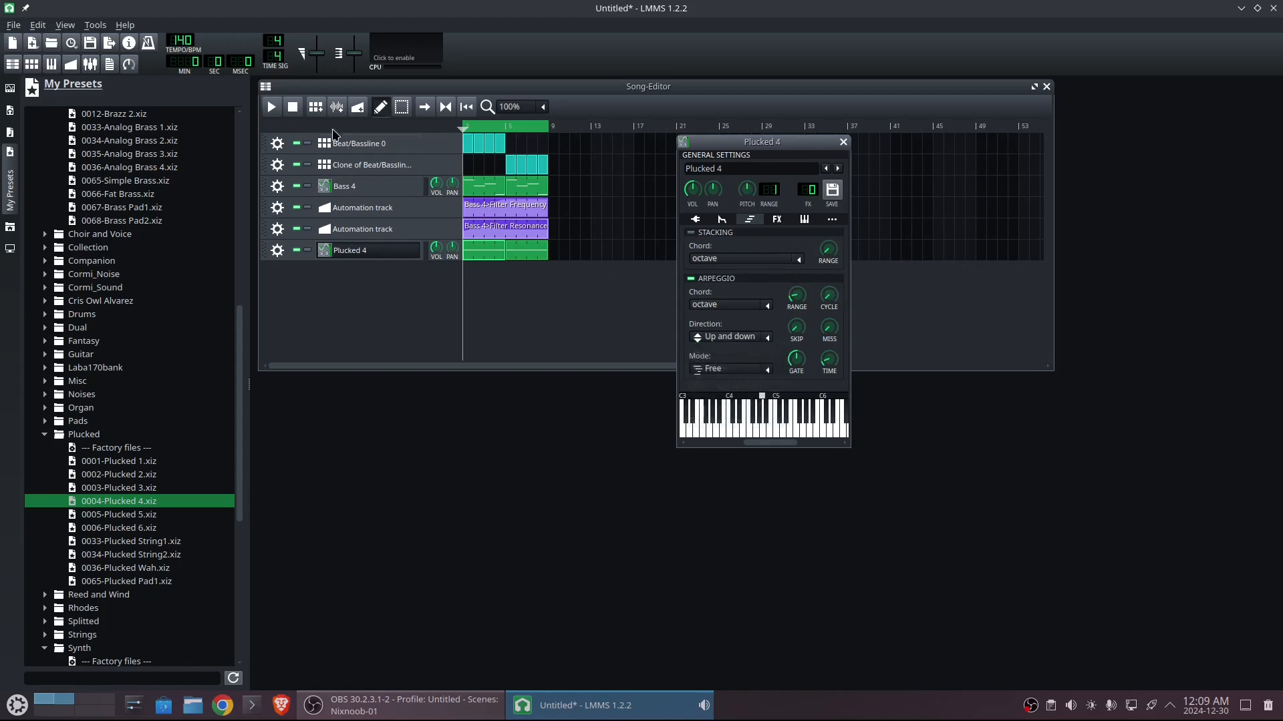
With the song playing, increase the Plucked 4 arpeggio range and set its time to 155 ms and its cycle to 2 notes
left_click(271, 109)
left_click(762, 379)
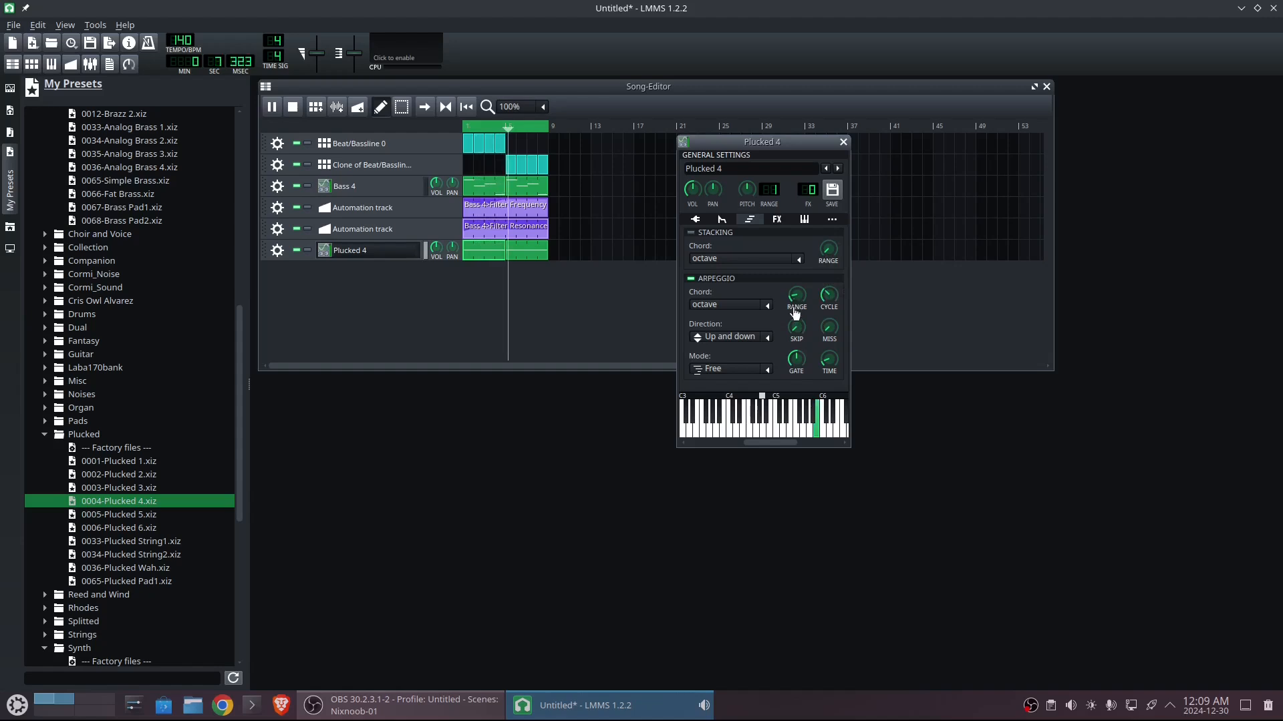
mouse_move(832, 362)
mouse_move(833, 362)
left_mouse_down()
mouse_move(832, 331)
mouse_move(833, 368)
left_mouse_up()
mouse_move(797, 297)
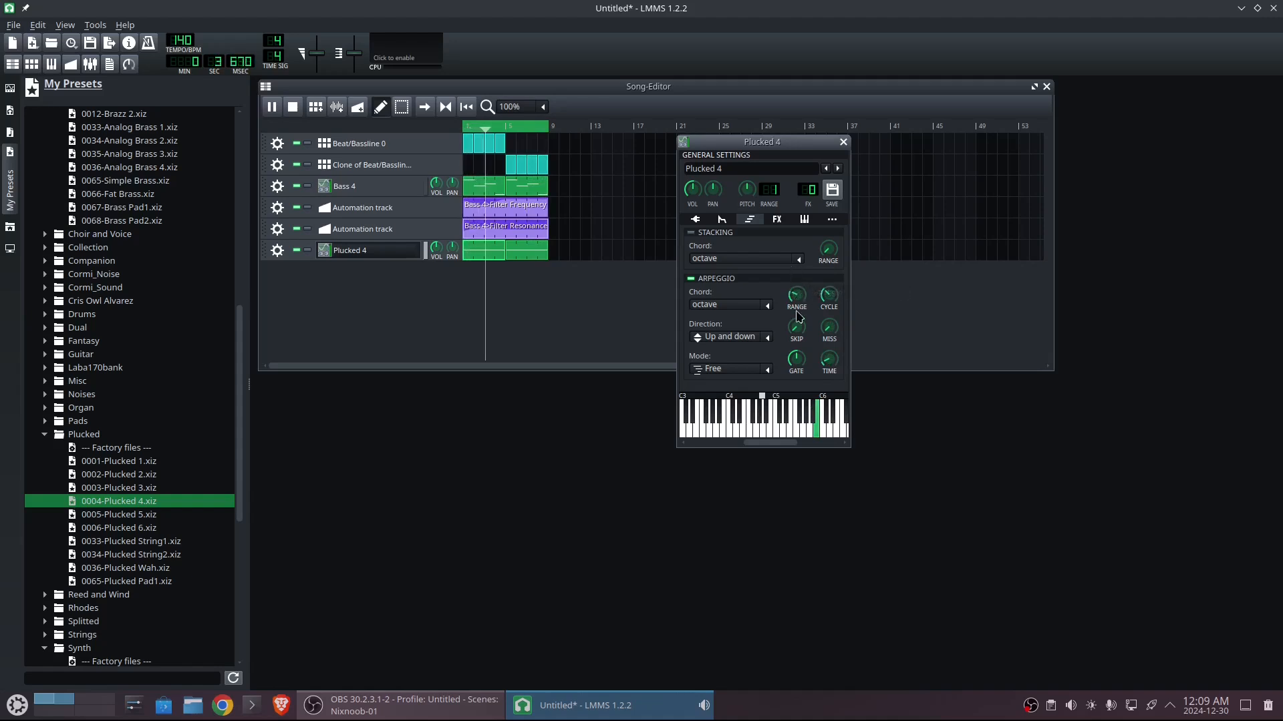
mouse_move(833, 368)
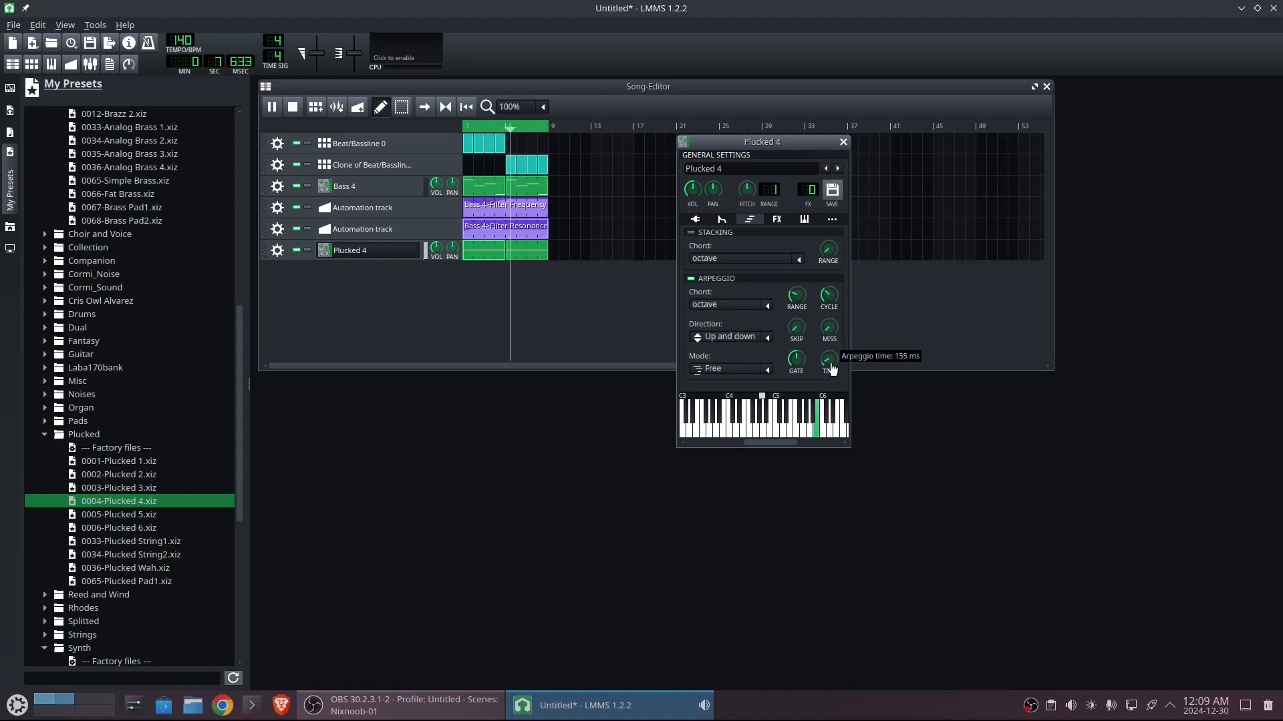
mouse_move(838, 288)
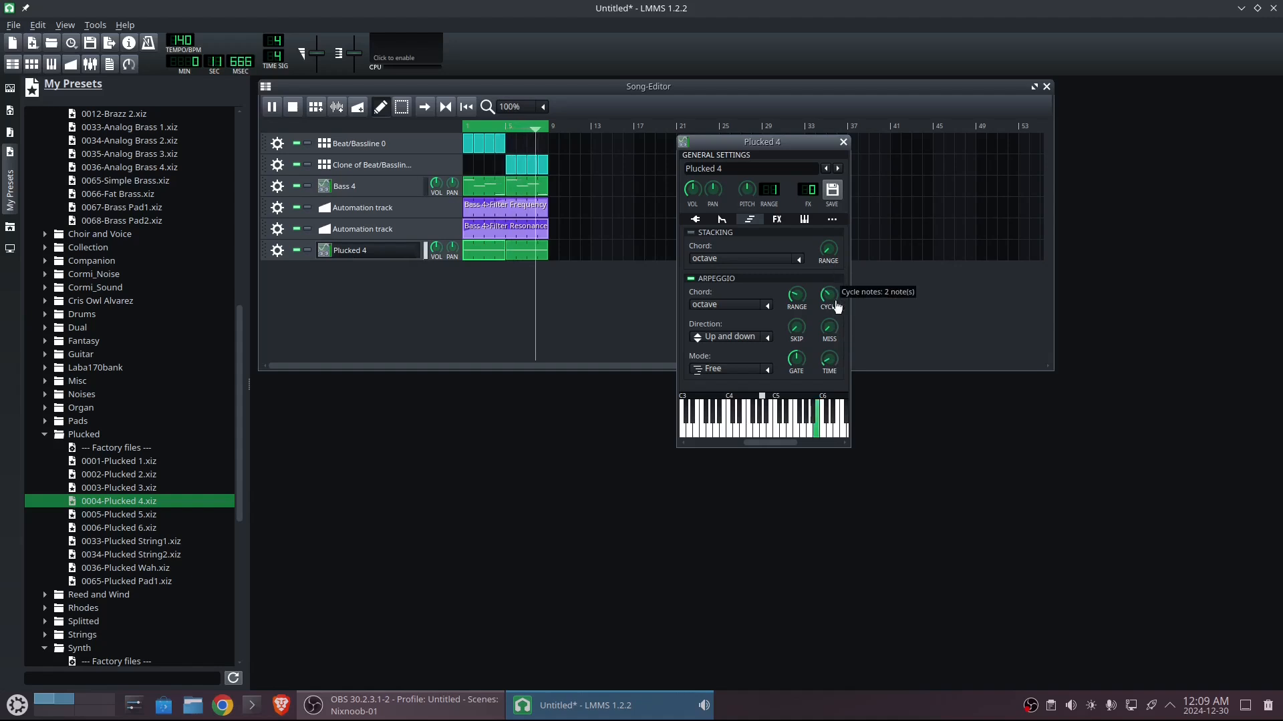
Set the Plucked 4 arpeggio to the Major chord, direction Down and mode Sort, and lower its gate
left_click(767, 309)
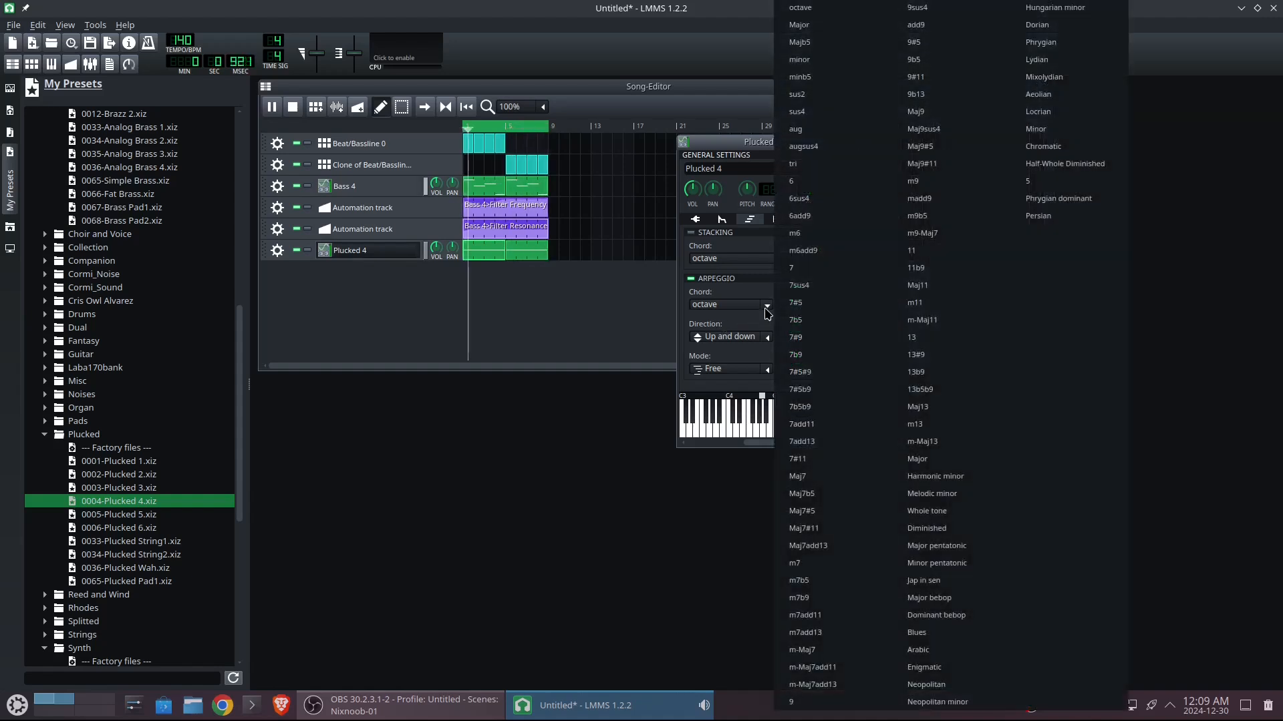
left_click(814, 30)
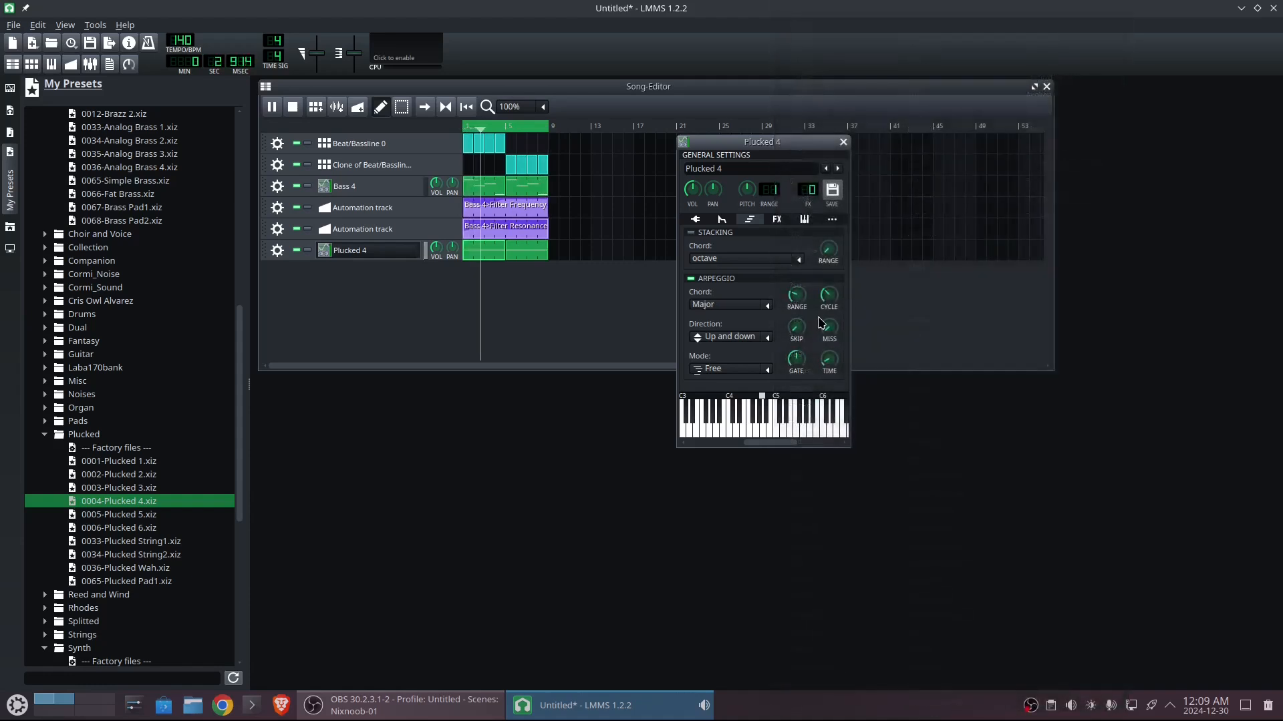
left_click(766, 338)
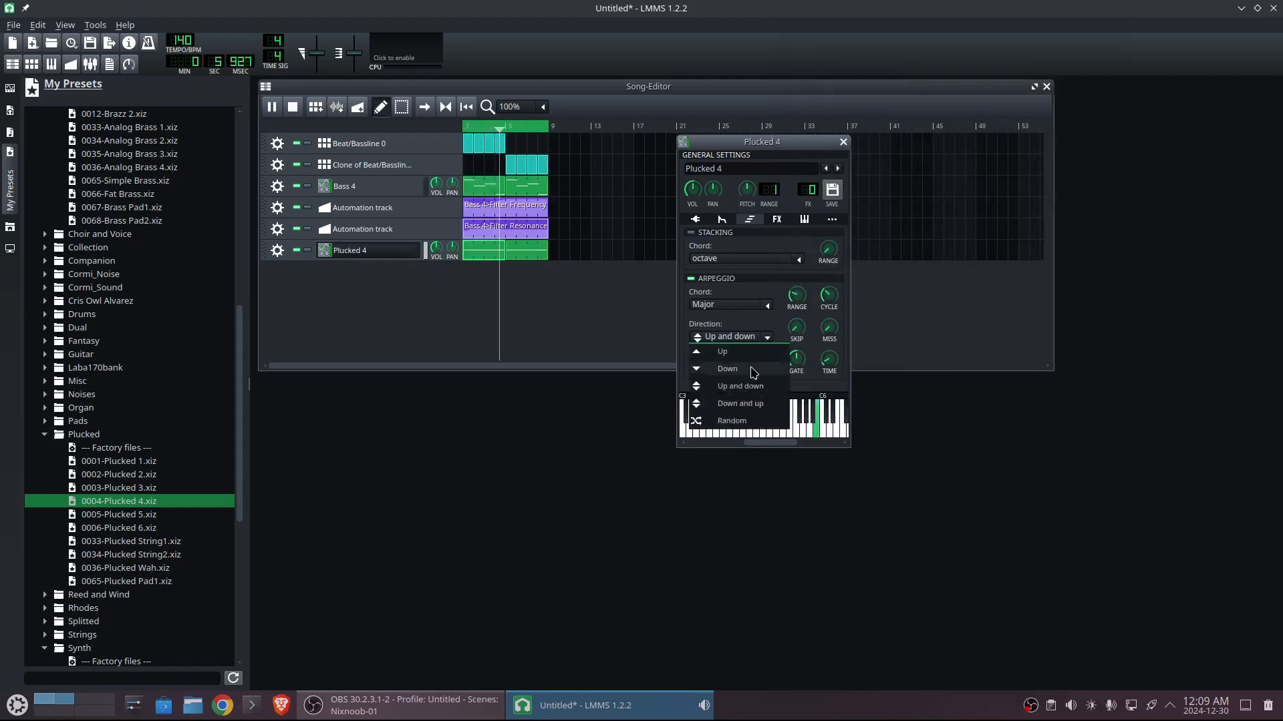
left_click(755, 371)
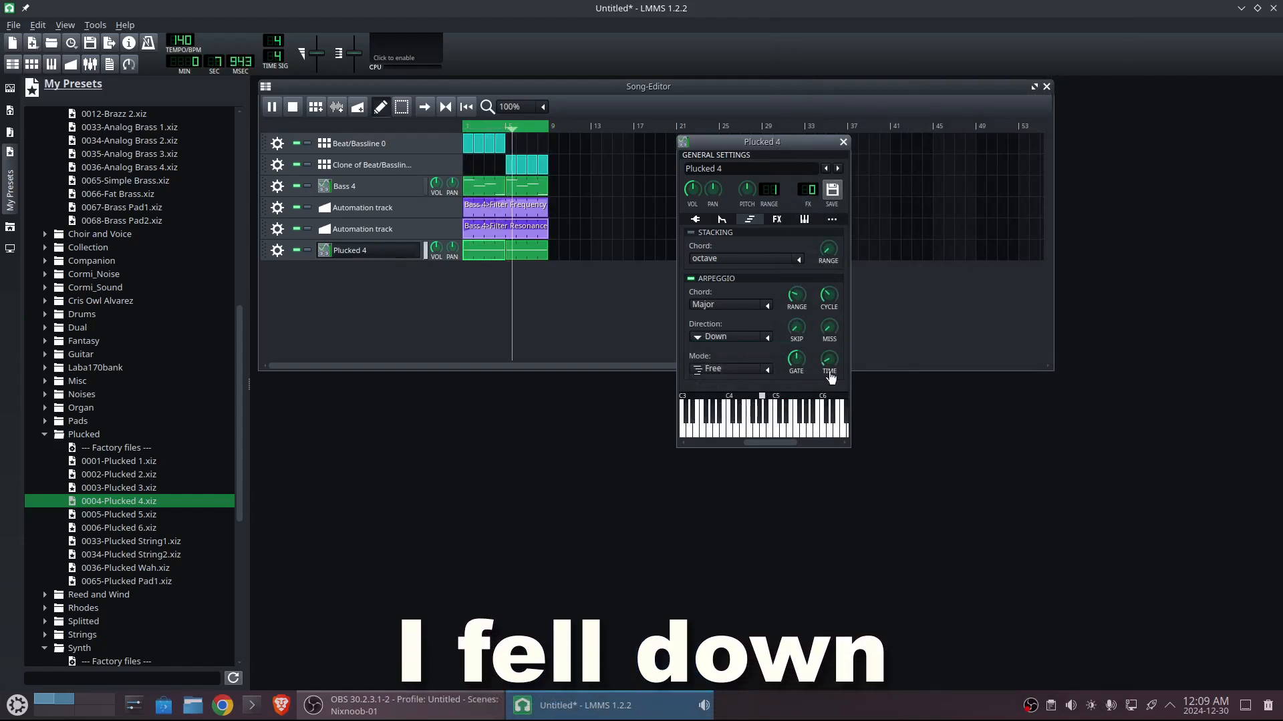
left_click(767, 373)
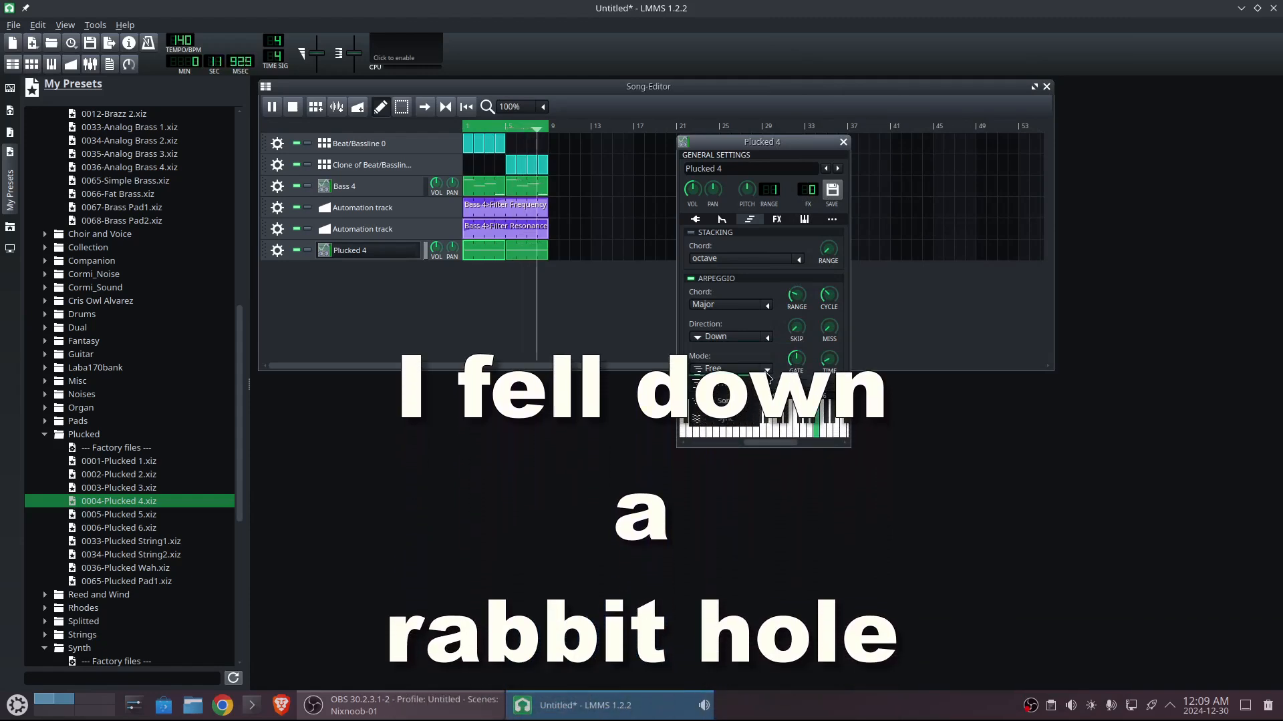
left_click(743, 405)
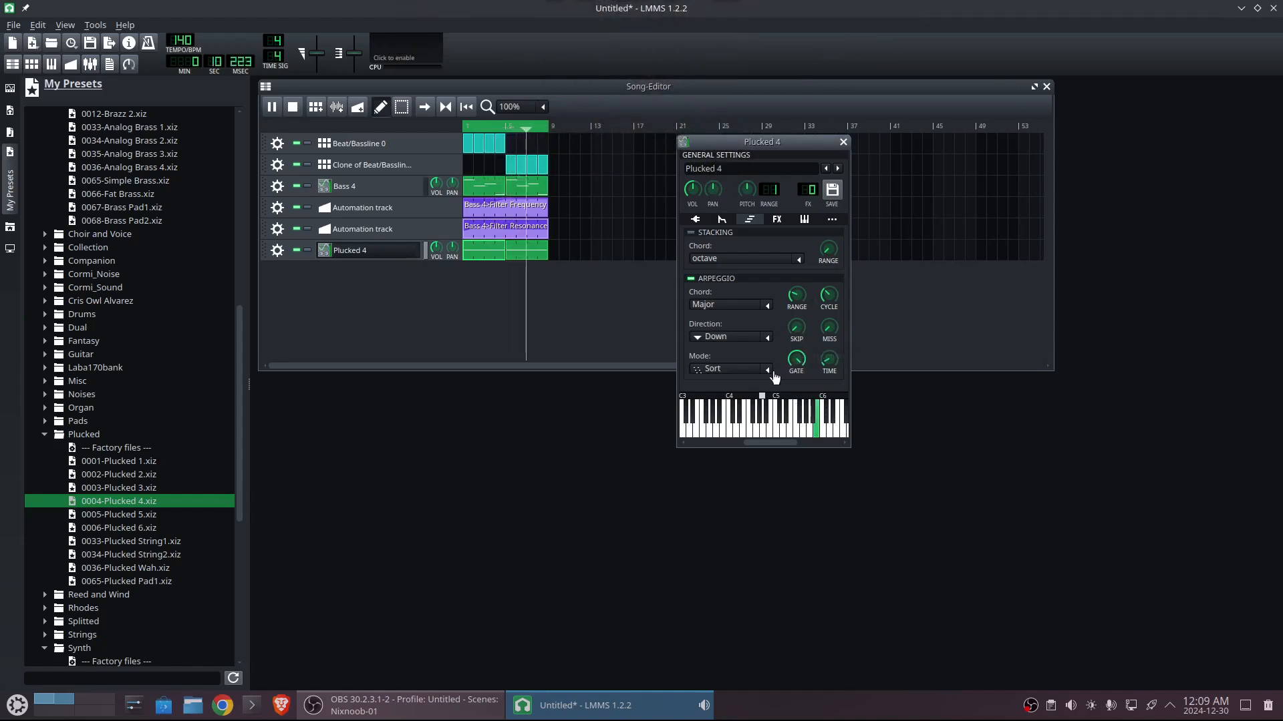
left_click_drag(801, 364, 821, 596)
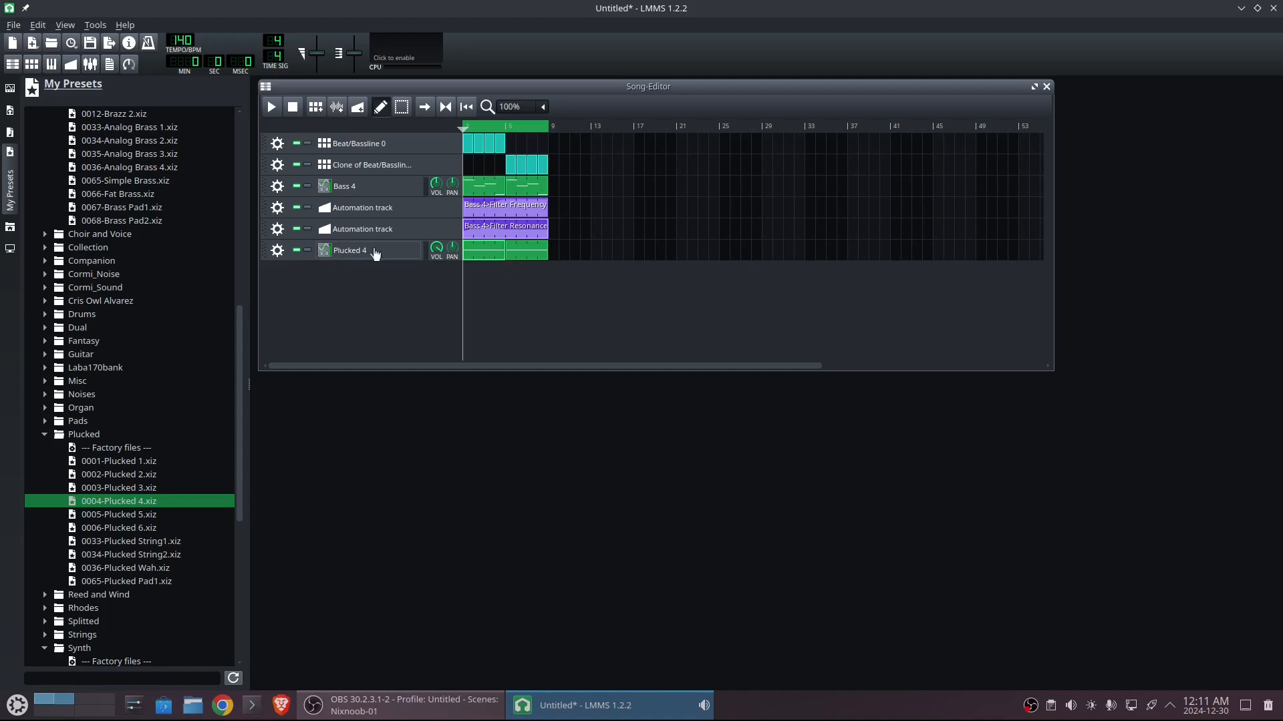
Check the arpeggio settings of the Plucked 4 track, and delete its second pattern at bar 5
double_click(346, 252)
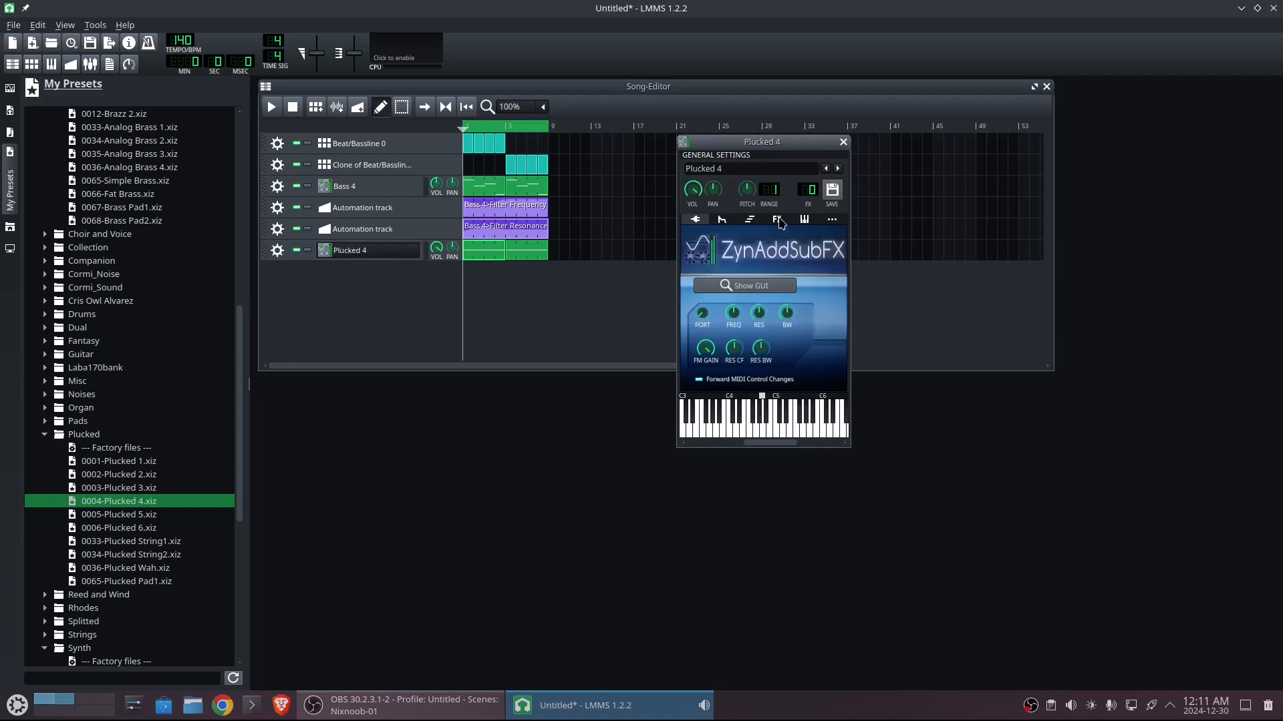
left_click(759, 220)
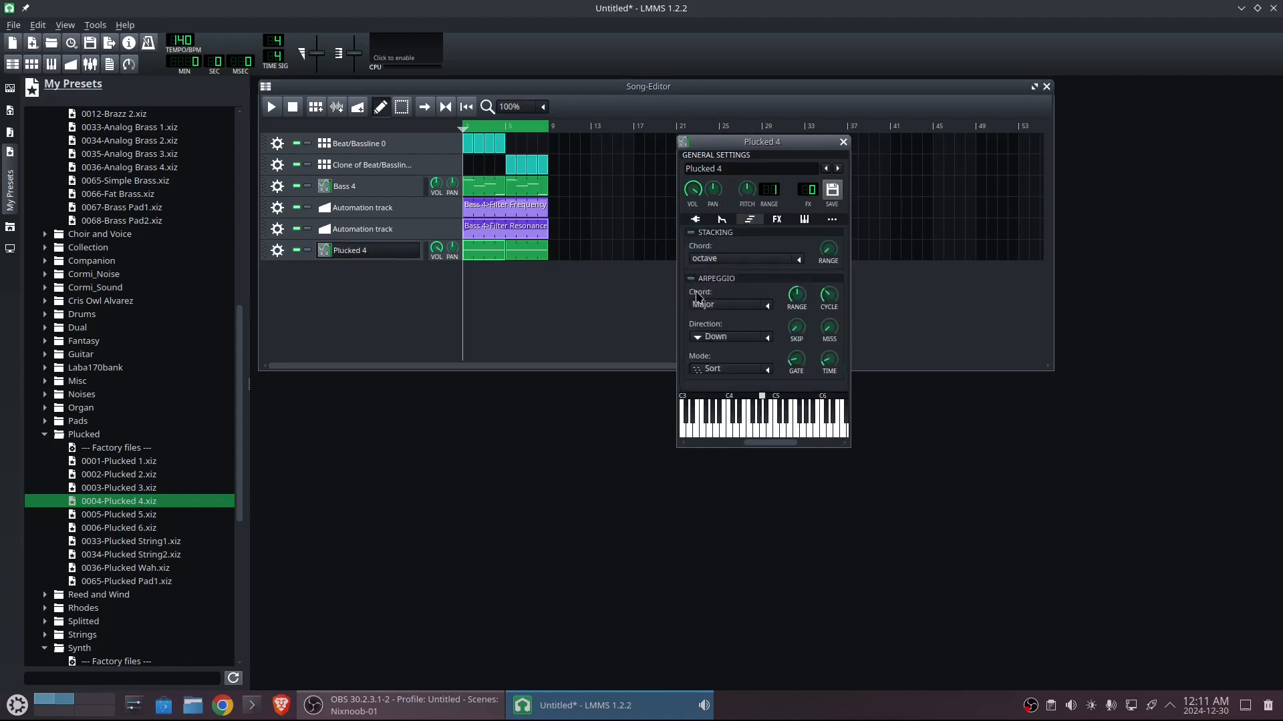
left_click(842, 143)
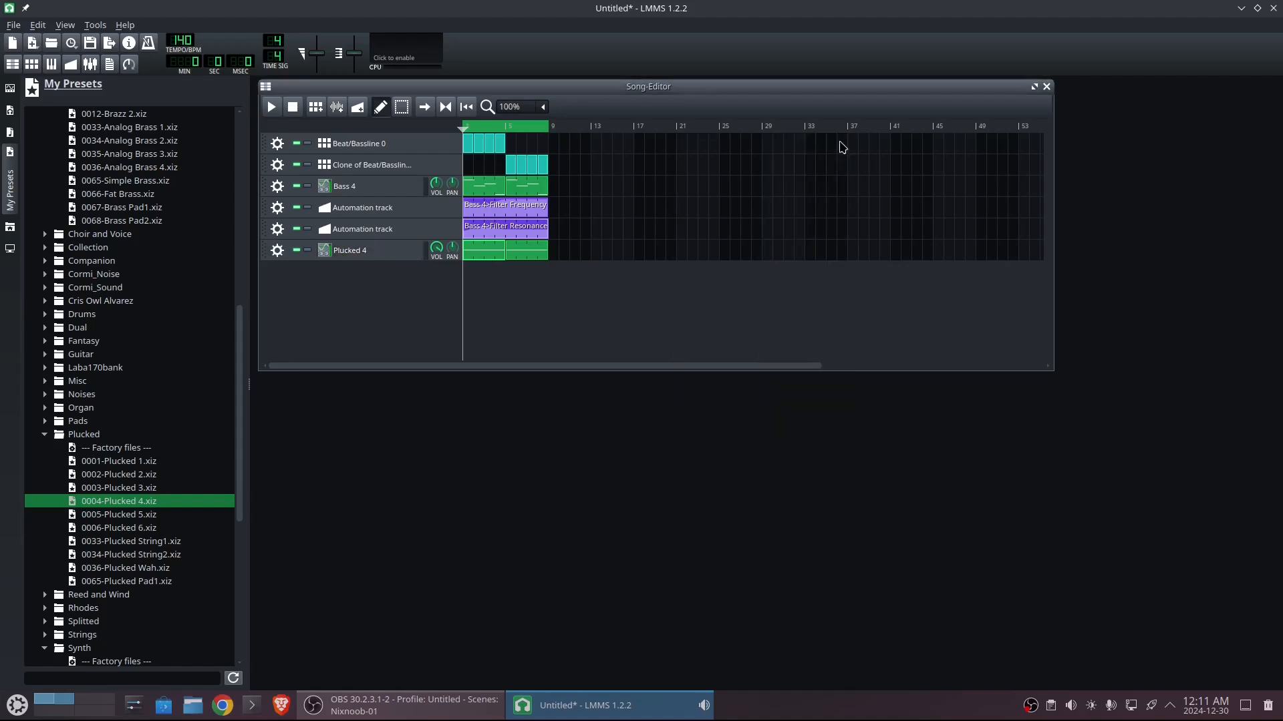
right_click(529, 257)
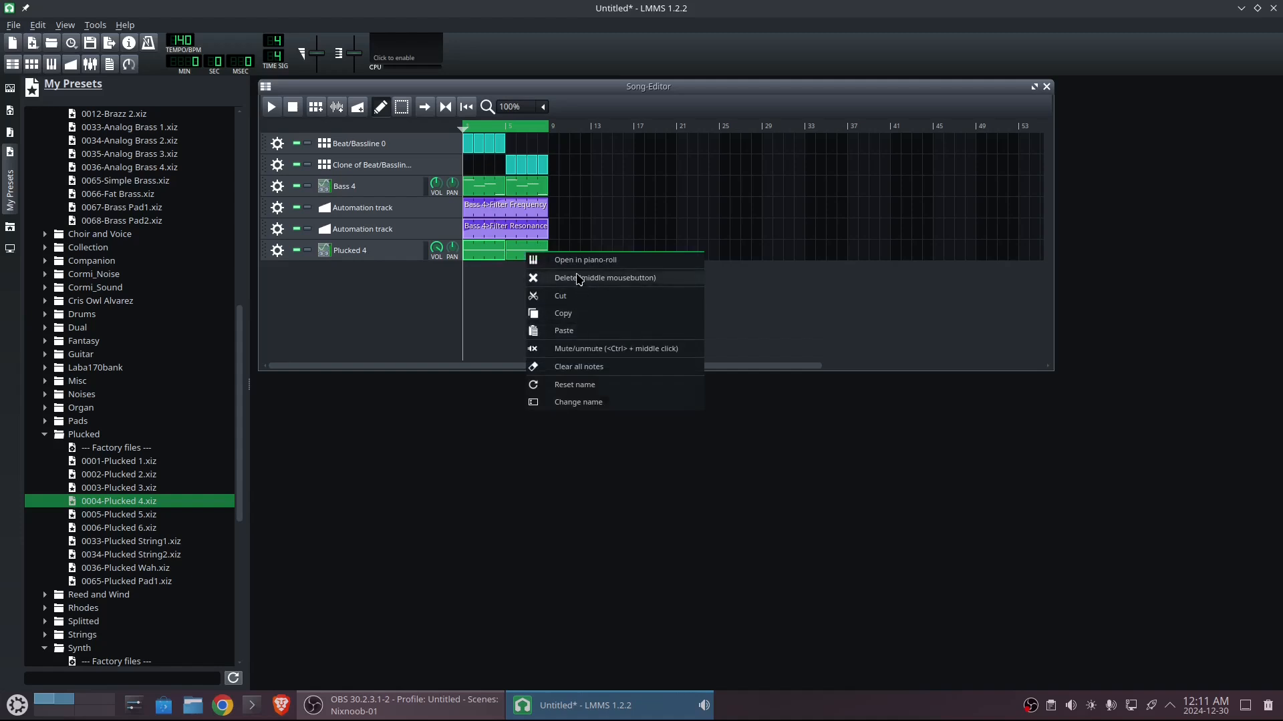
left_click(579, 278)
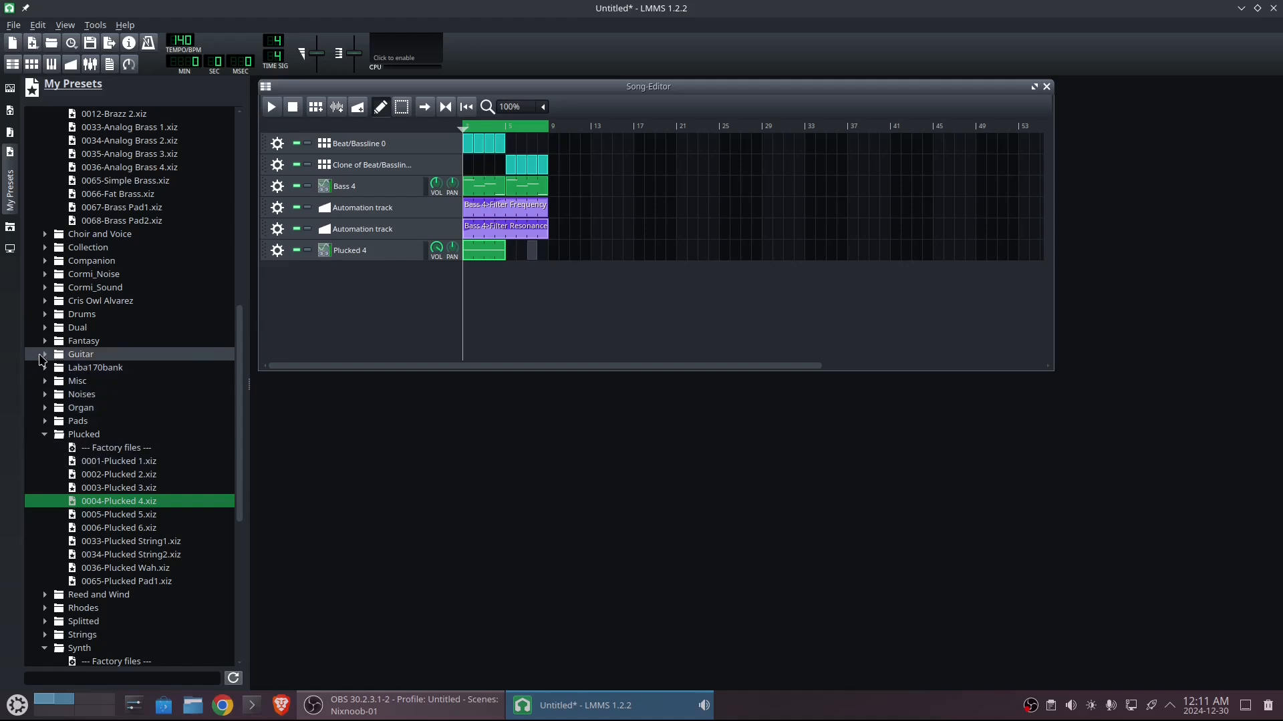
Audition Dist Guitar 1 and 2 from the Guitar presets, and replace the Plucked 4 instrument with Dist Guitar 2
left_click(45, 354)
left_click(87, 382)
left_click(98, 396)
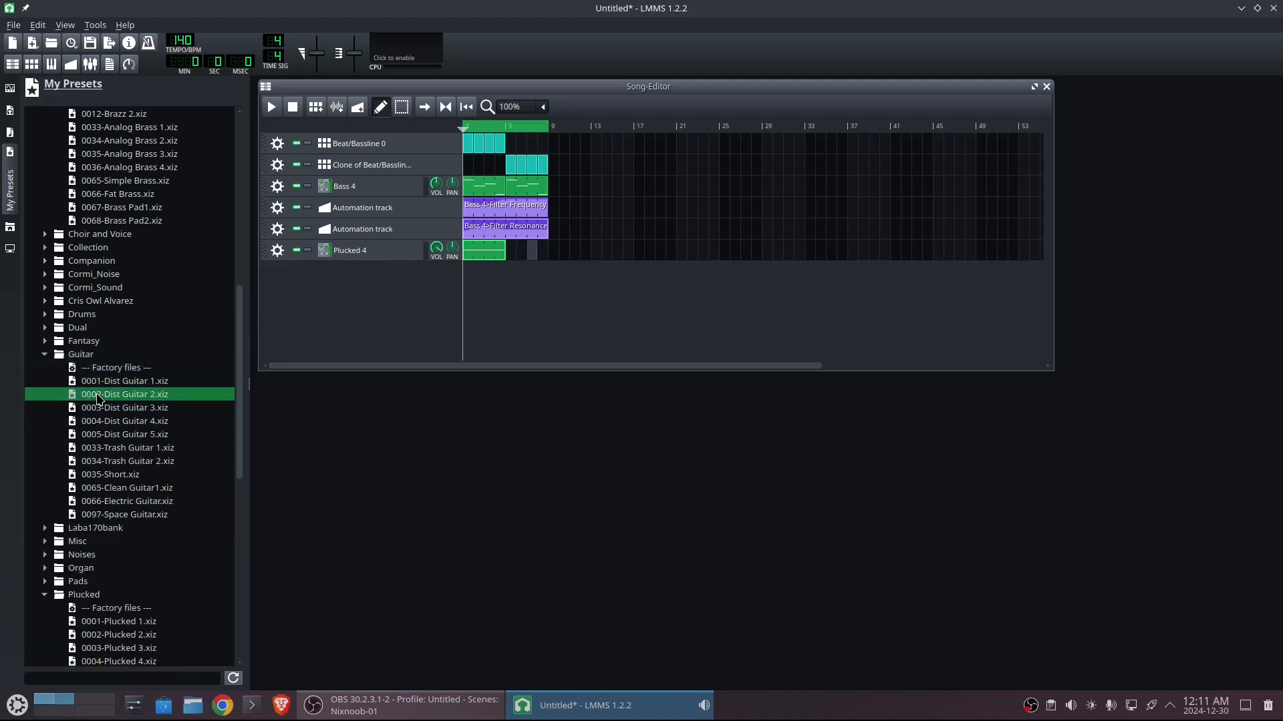
left_click_drag(97, 401, 364, 254)
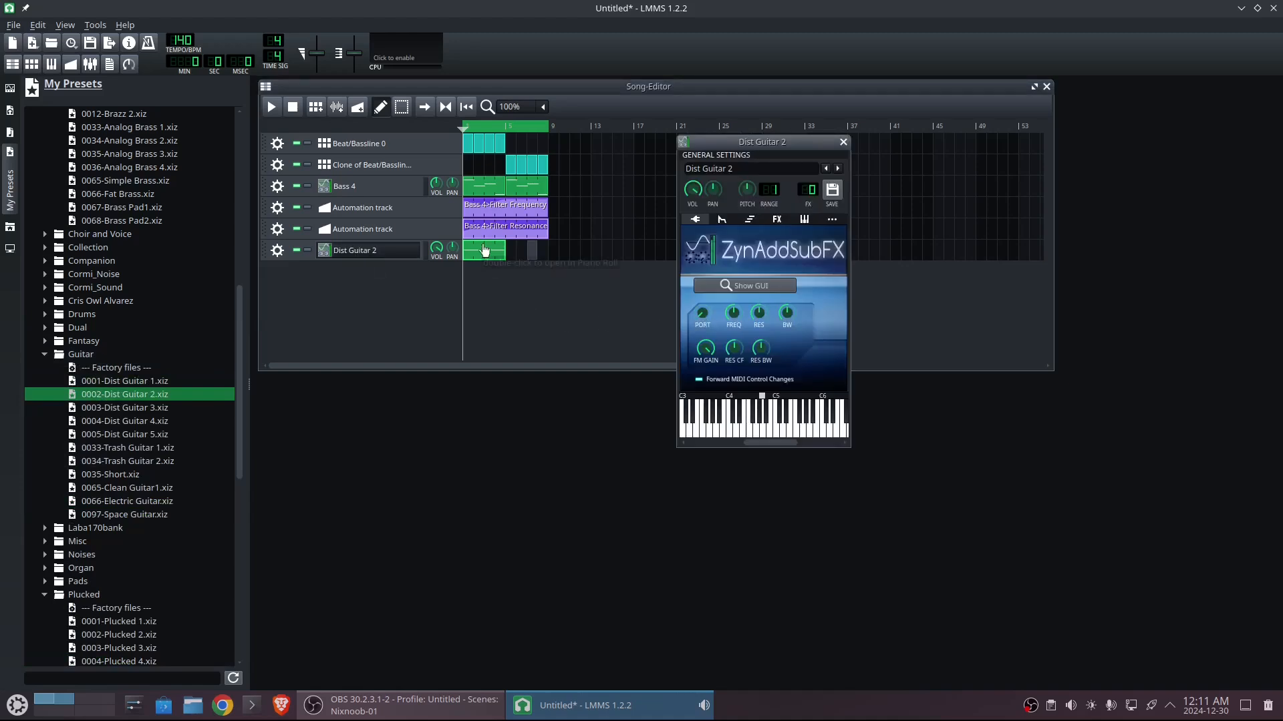
Add the Calf Reverb LADSPA effect to the Dist Guitar 2 track and set its room size to 4
left_click(776, 219)
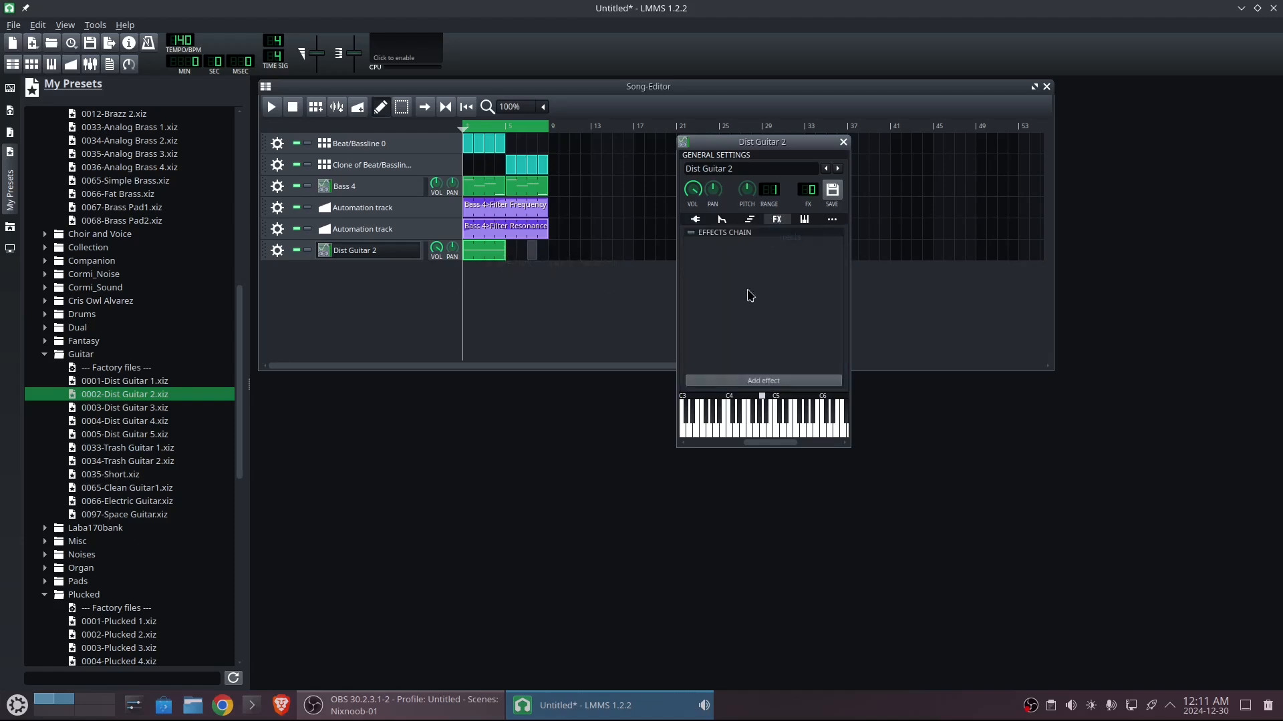
left_click(768, 380)
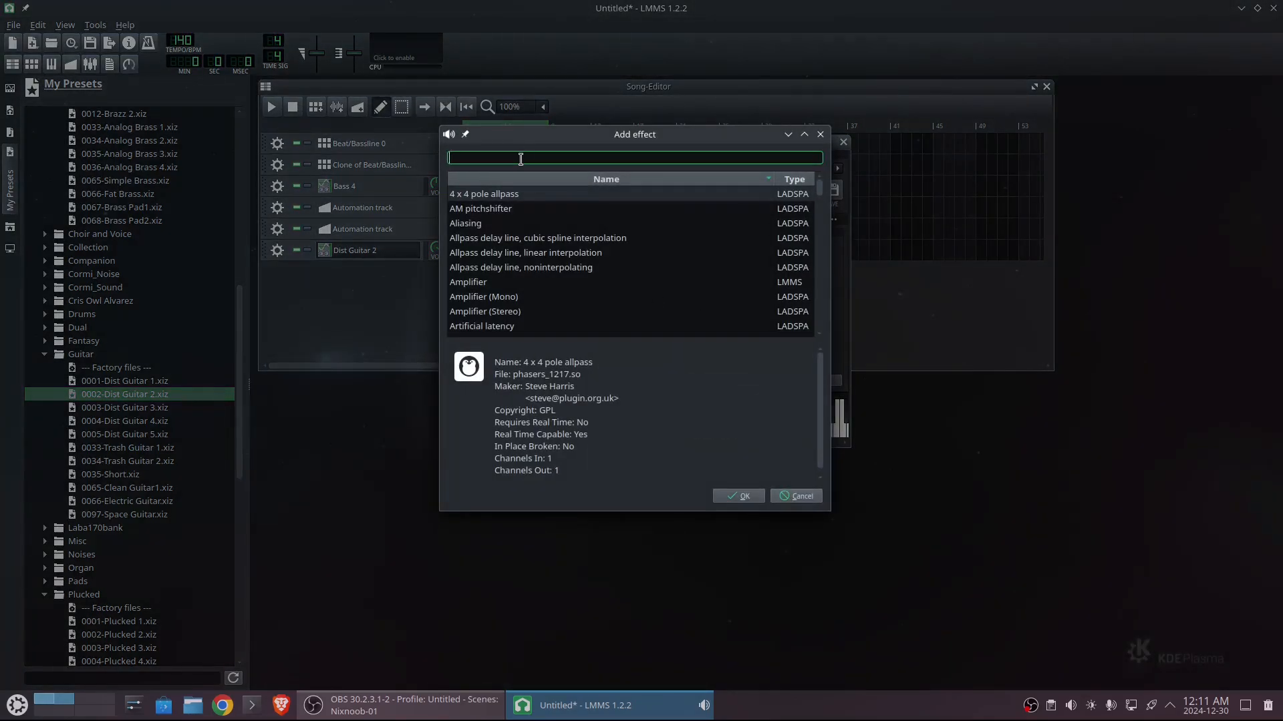
type("rever")
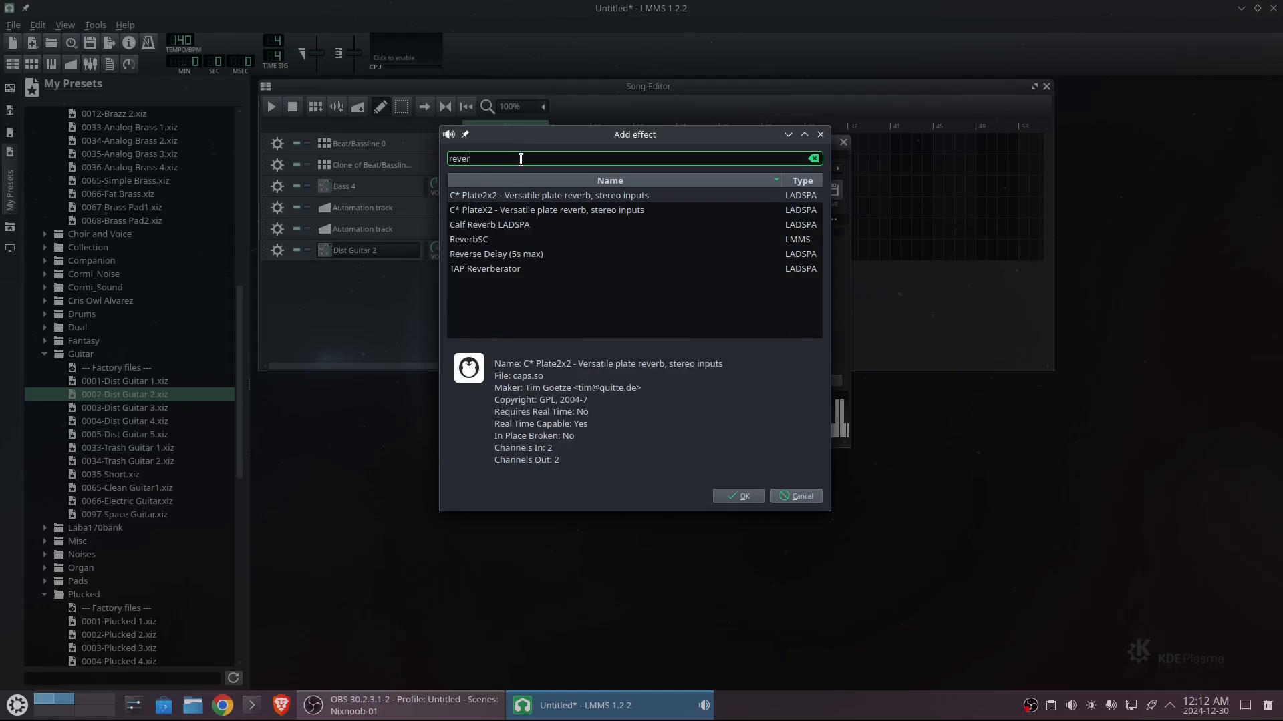
left_click(483, 229)
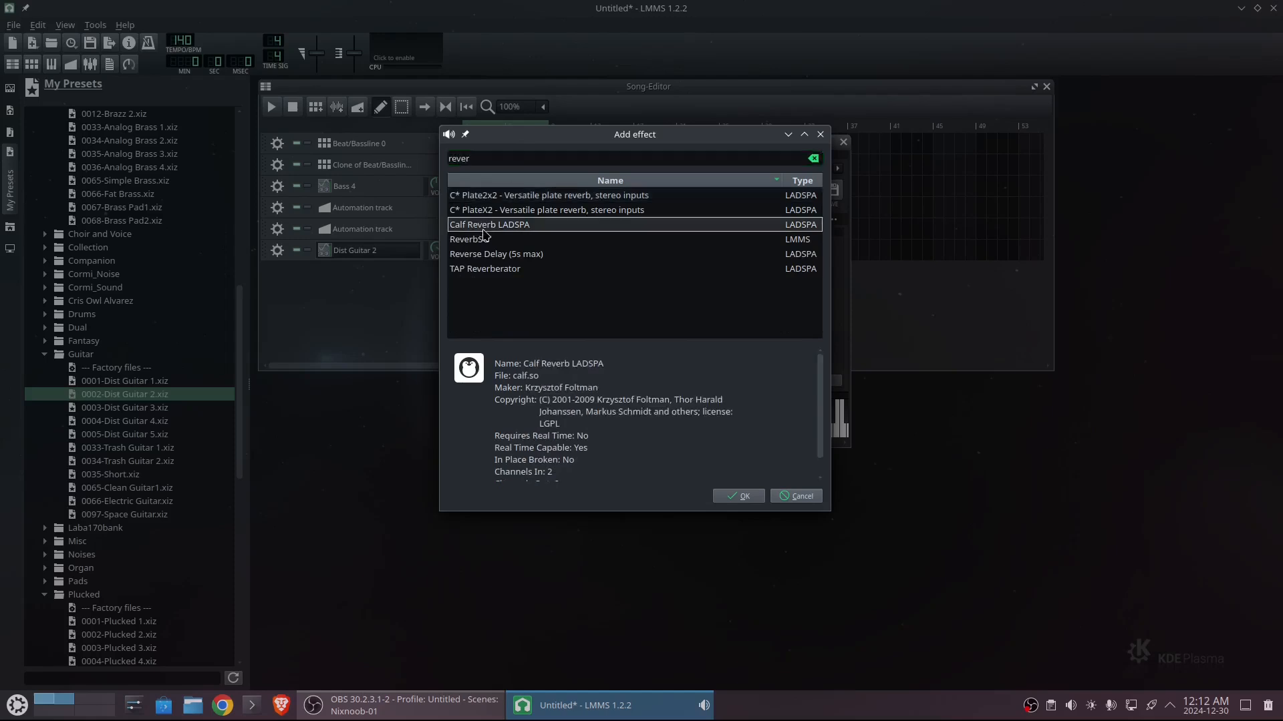
left_click(760, 498)
left_click_drag(1164, 127, 1170, 97)
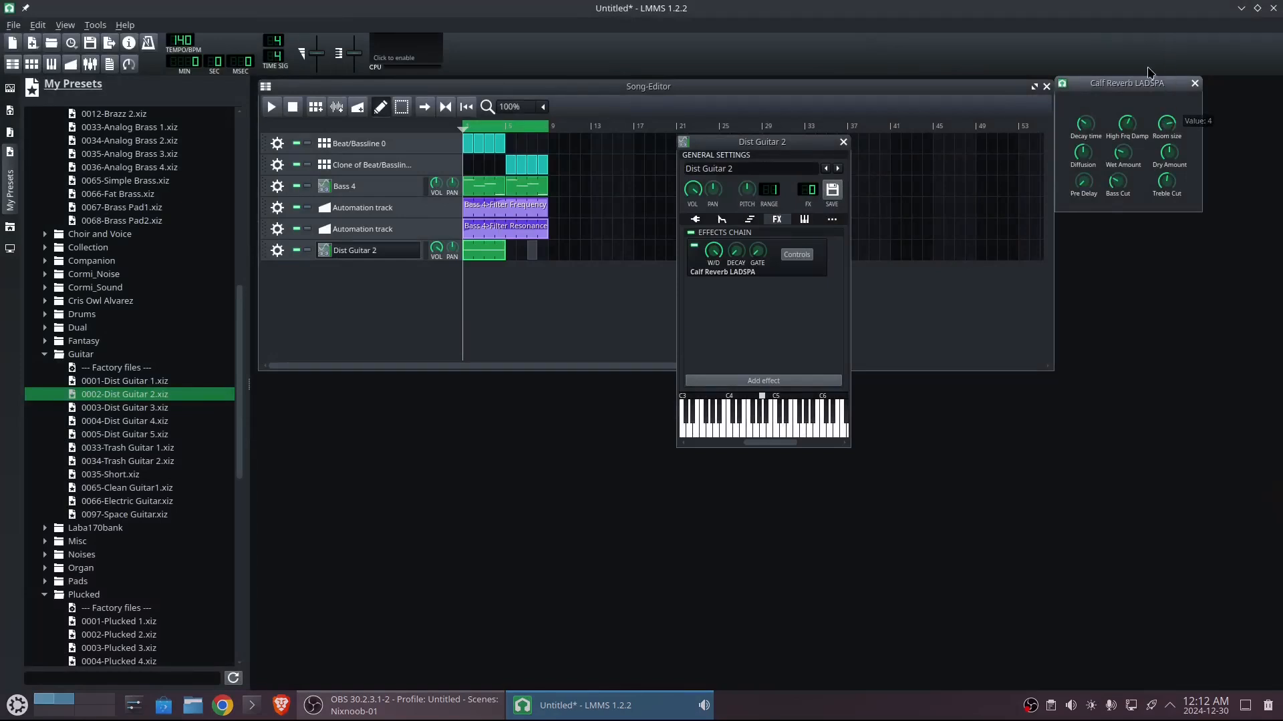
Raise the Calf Reverb decay time, audition Dist Guitar 2 with several notes, and close its instrument window
left_click_drag(1085, 127, 1087, 102)
left_click(786, 433)
left_click(815, 435)
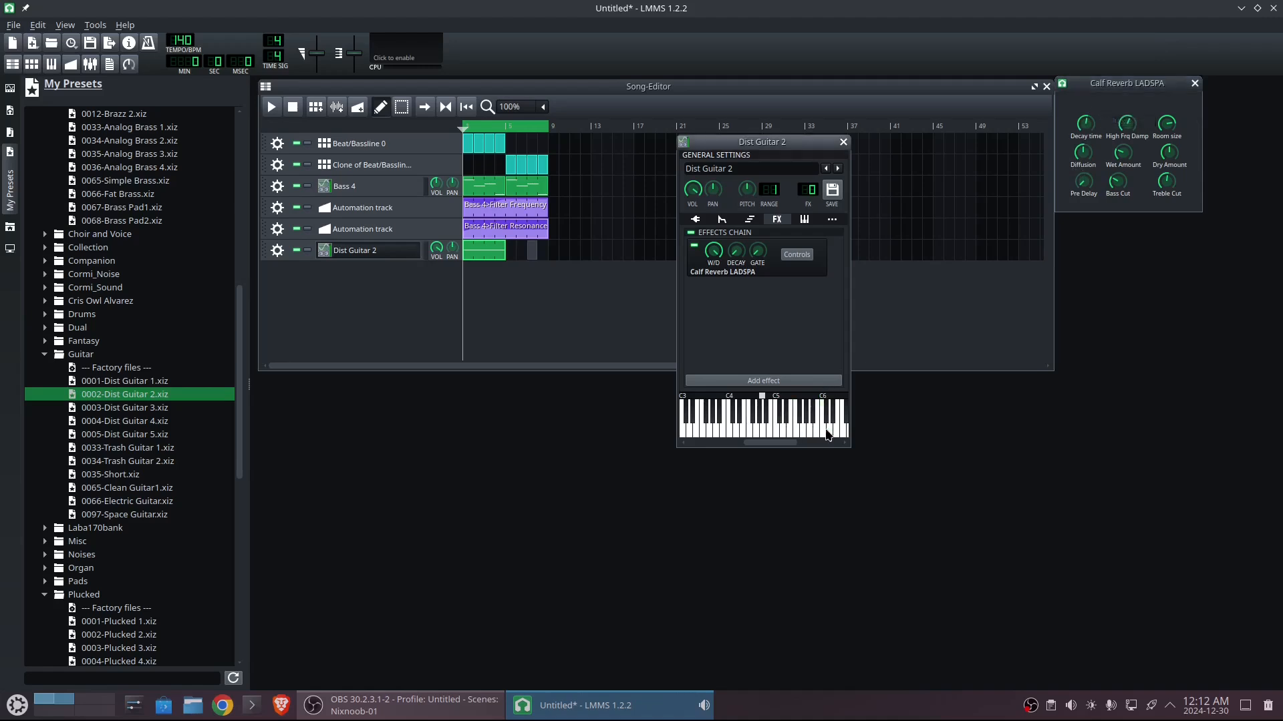
left_click(802, 434)
left_click(740, 433)
left_click(843, 143)
Shorten the long B5 note in the Dist Guitar 2 pattern to one beat, and fill bar 1 with louder one-beat B5, A5 and F#5 notes
double_click(481, 257)
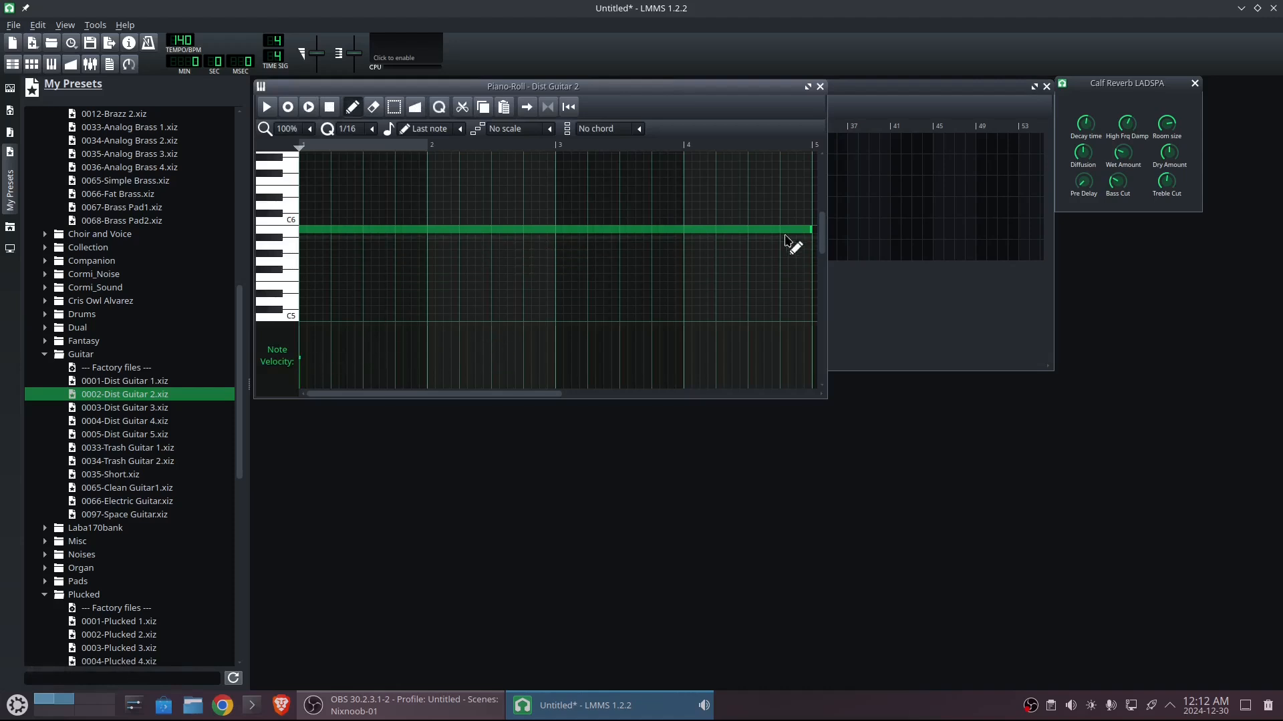
left_click_drag(812, 239, 329, 238)
left_click(342, 229)
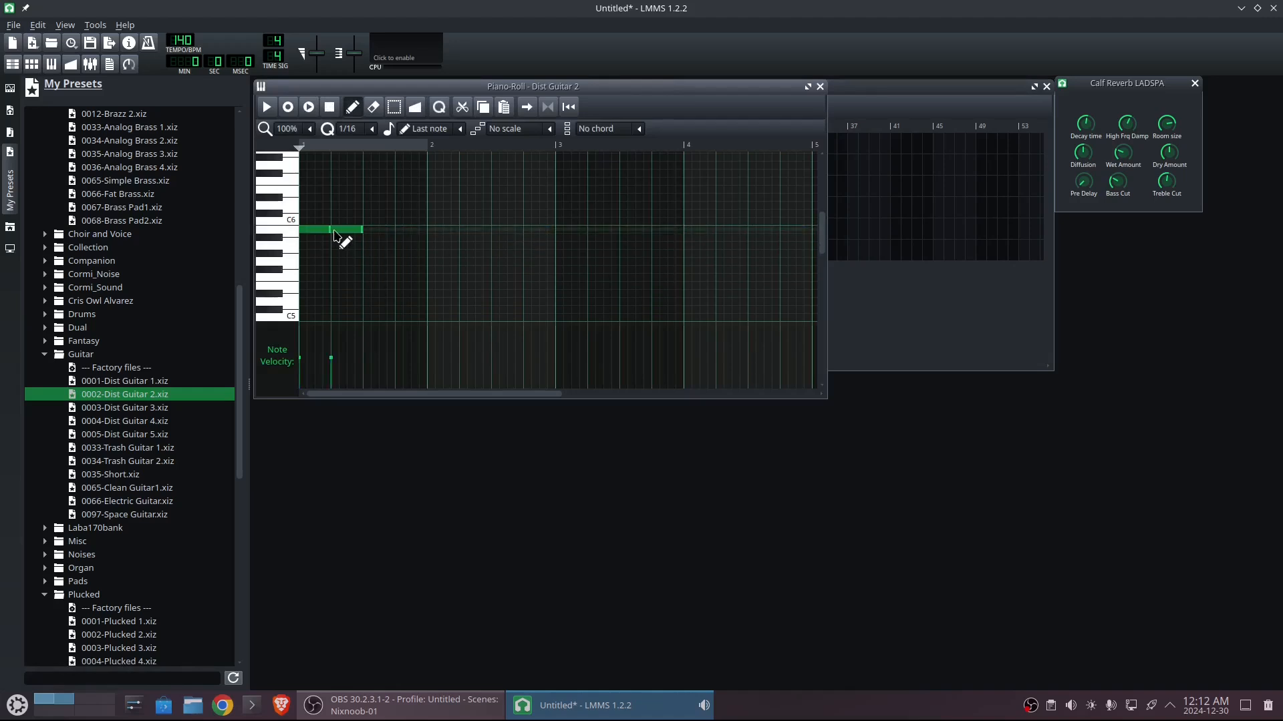
left_click_drag(334, 366, 331, 333)
left_click(374, 246)
left_click(396, 270)
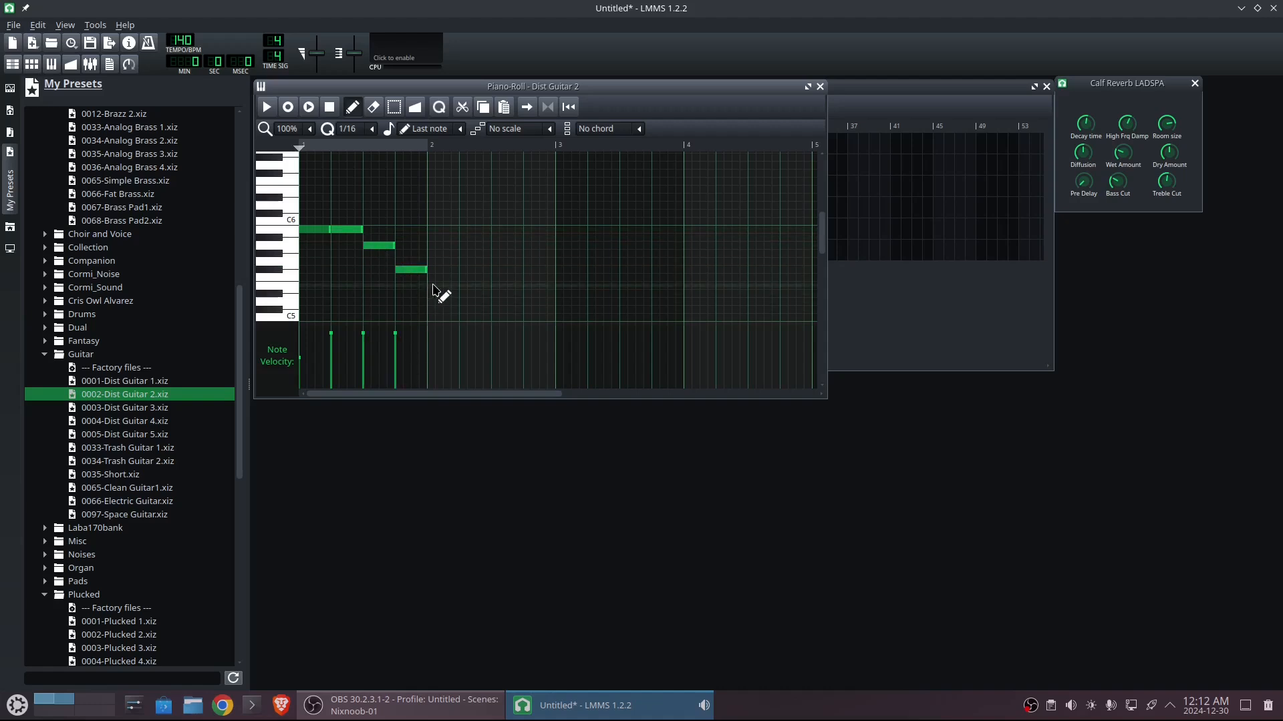
Fill bar 2 of the Dist Guitar 2 pattern with one-beat notes F#5, E5, E5 and F#5
left_click(432, 271)
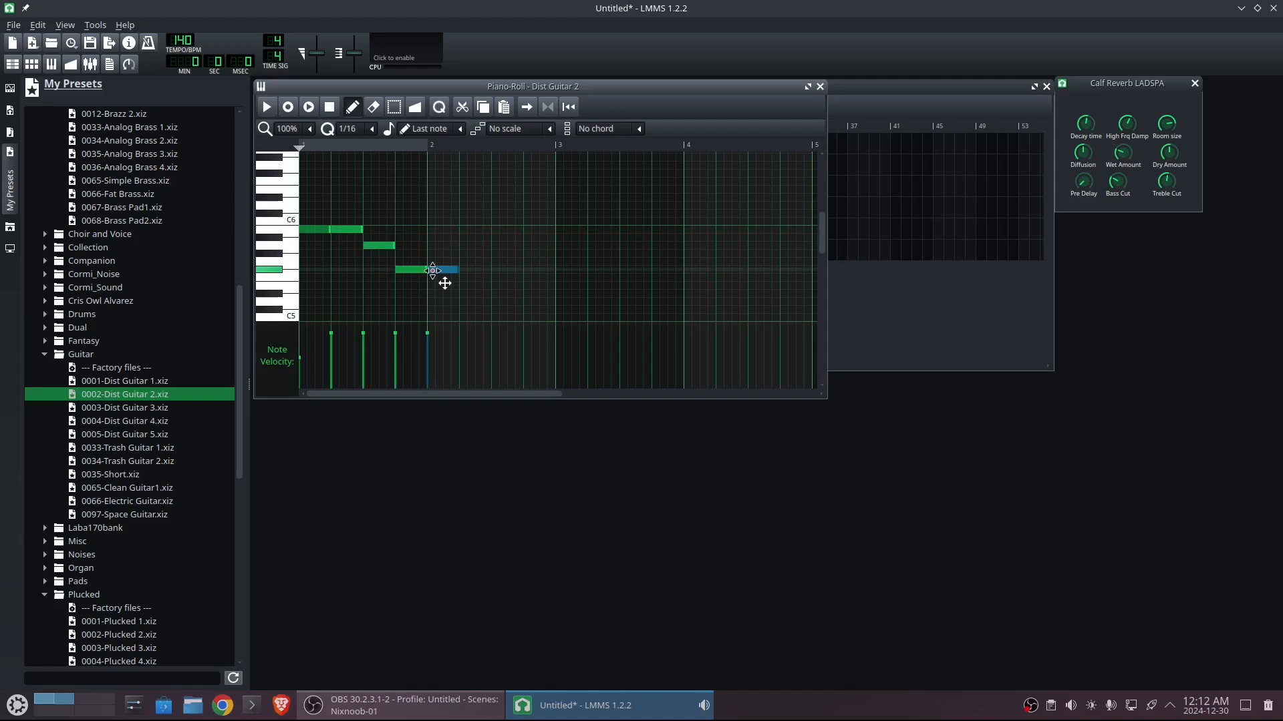
left_click(460, 287)
mouse_move(461, 288)
left_mouse_down()
mouse_move(496, 278)
mouse_move(493, 288)
left_mouse_up()
left_click(471, 288)
right_click(474, 294)
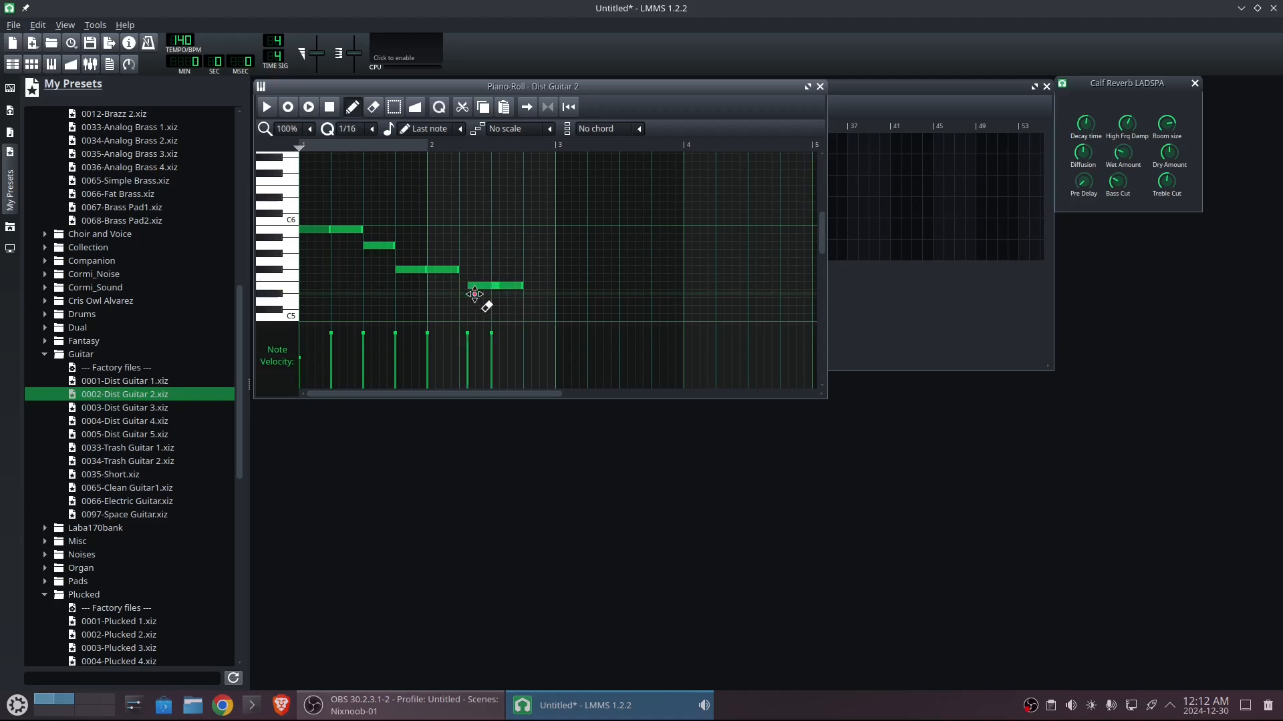
left_click_drag(478, 292, 580, 321)
left_click(532, 278)
Fill bar 3 with one-beat notes C#5, B4, A4 and B4, and play back the pattern
left_click(551, 303)
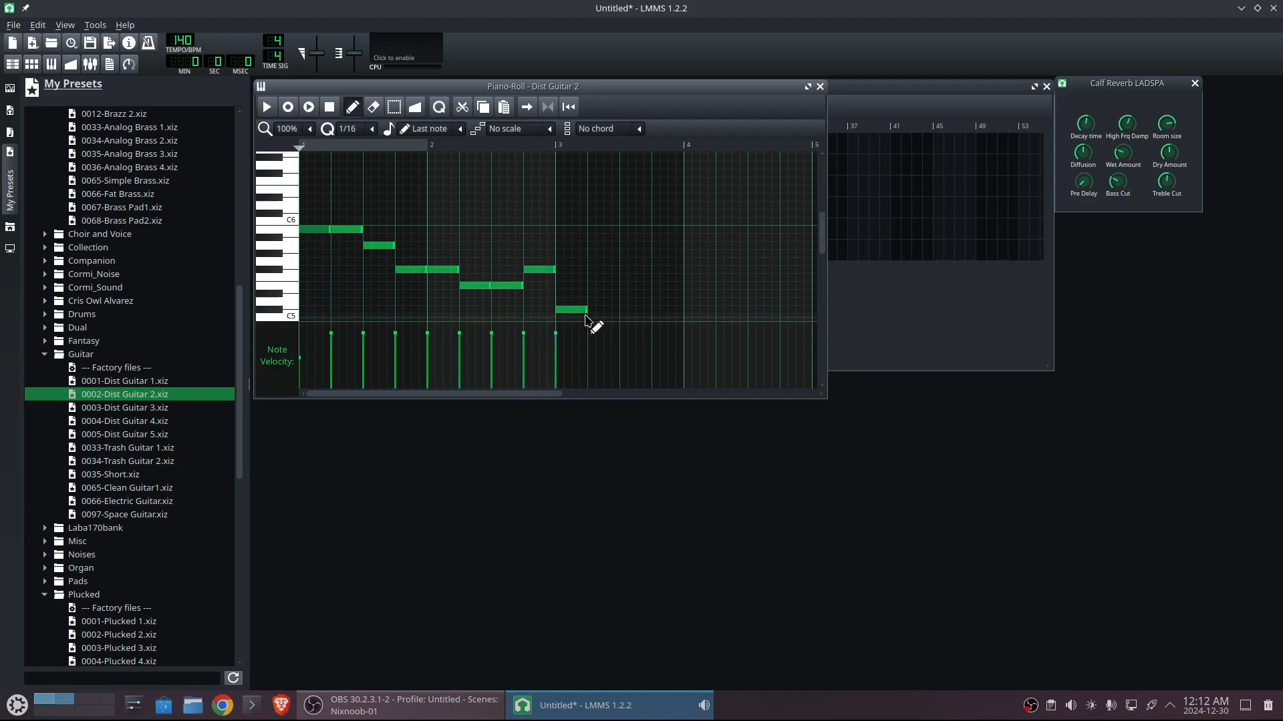
scroll(603, 290, "down", 2)
scroll(604, 290, "down", 2)
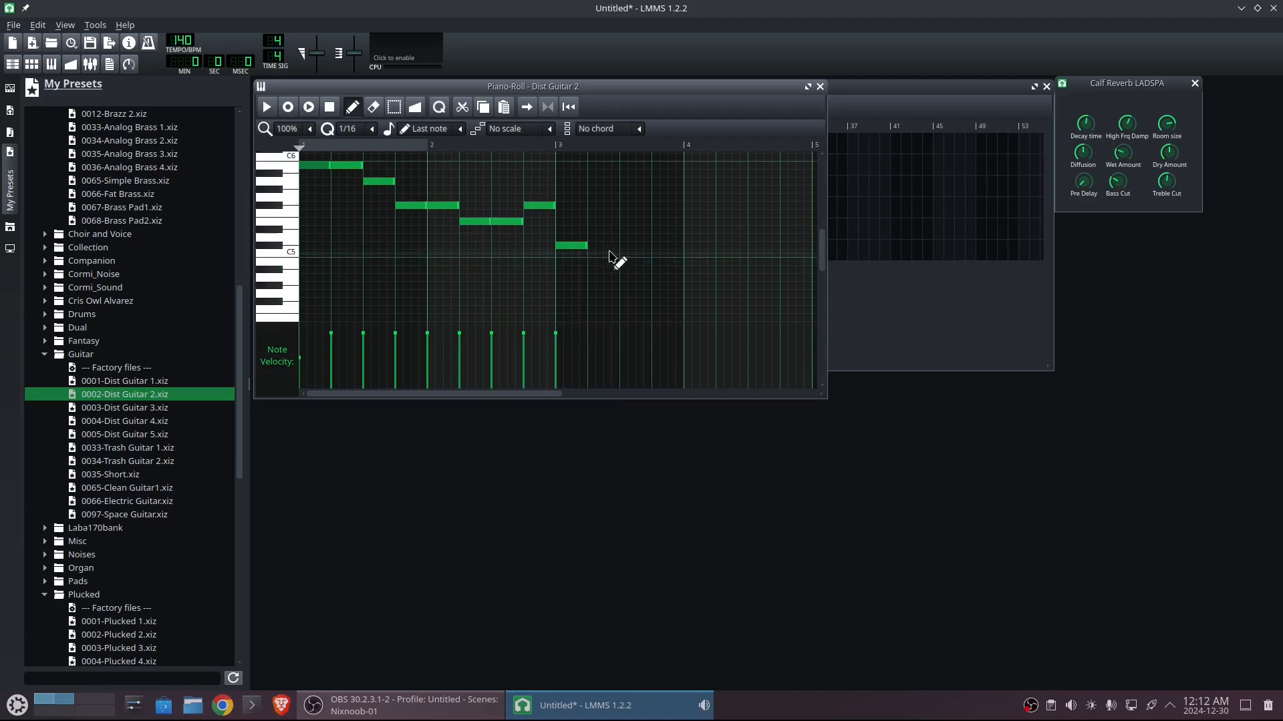
left_click(598, 260)
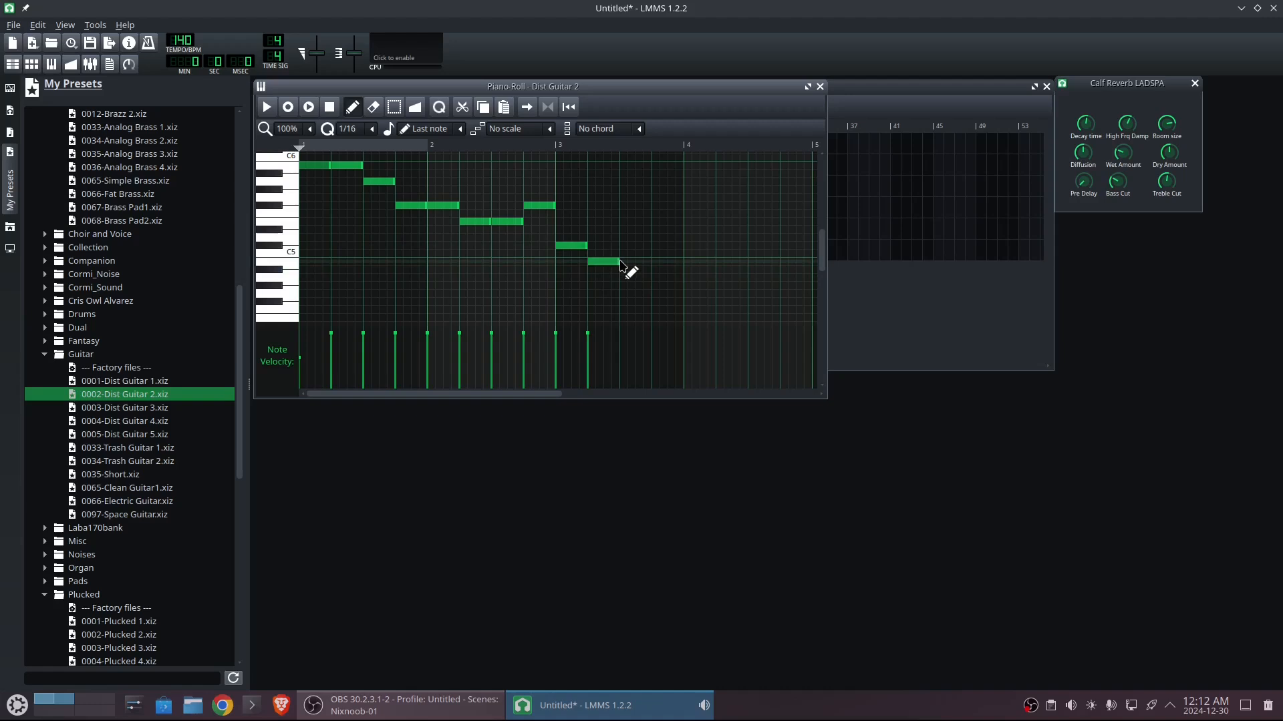
left_click(632, 278)
left_click(658, 263)
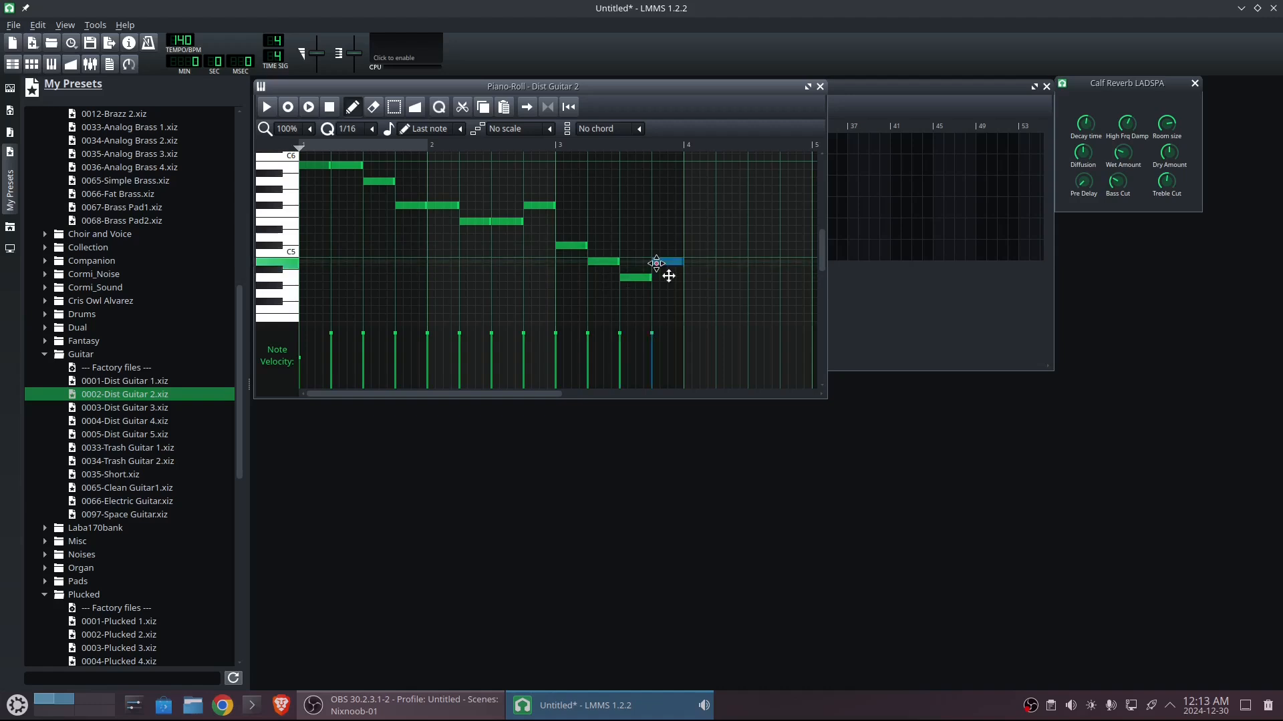
left_click(265, 114)
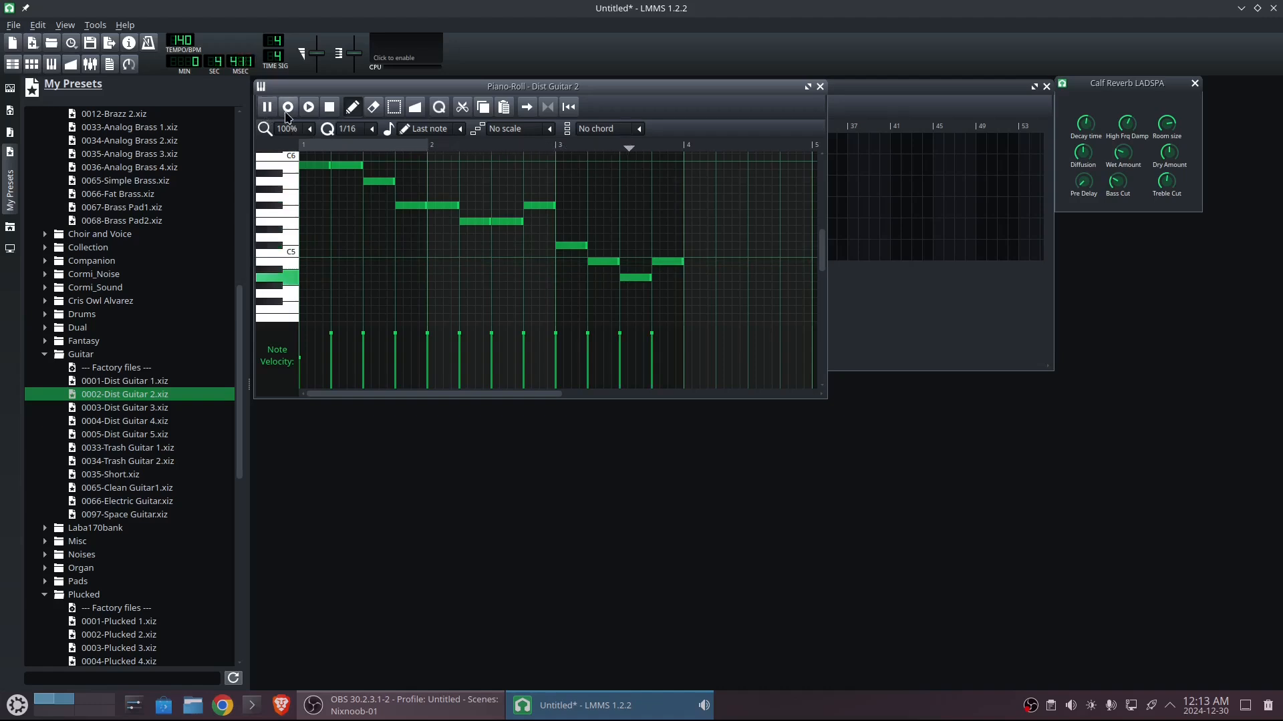
left_click(330, 107)
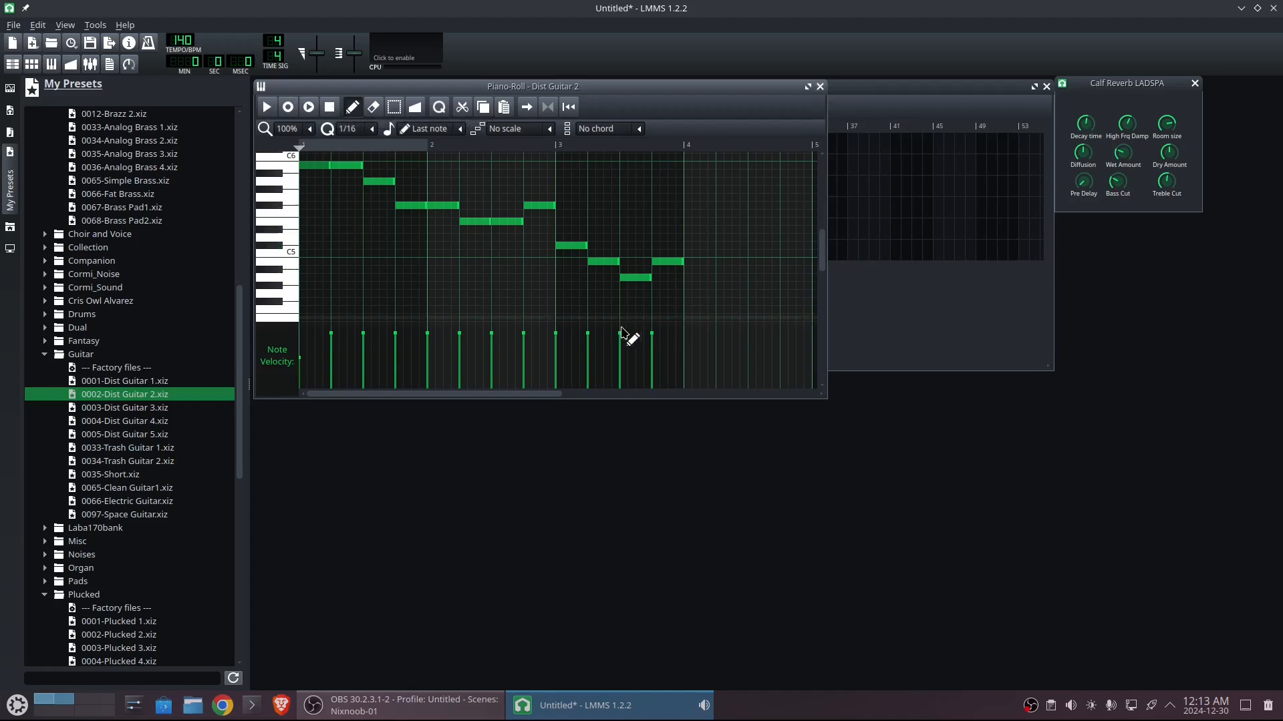
Lower the velocities of the A4 note in bar 3 and of the first E5 and last F#5 notes in bar 2
left_click_drag(626, 342, 619, 364)
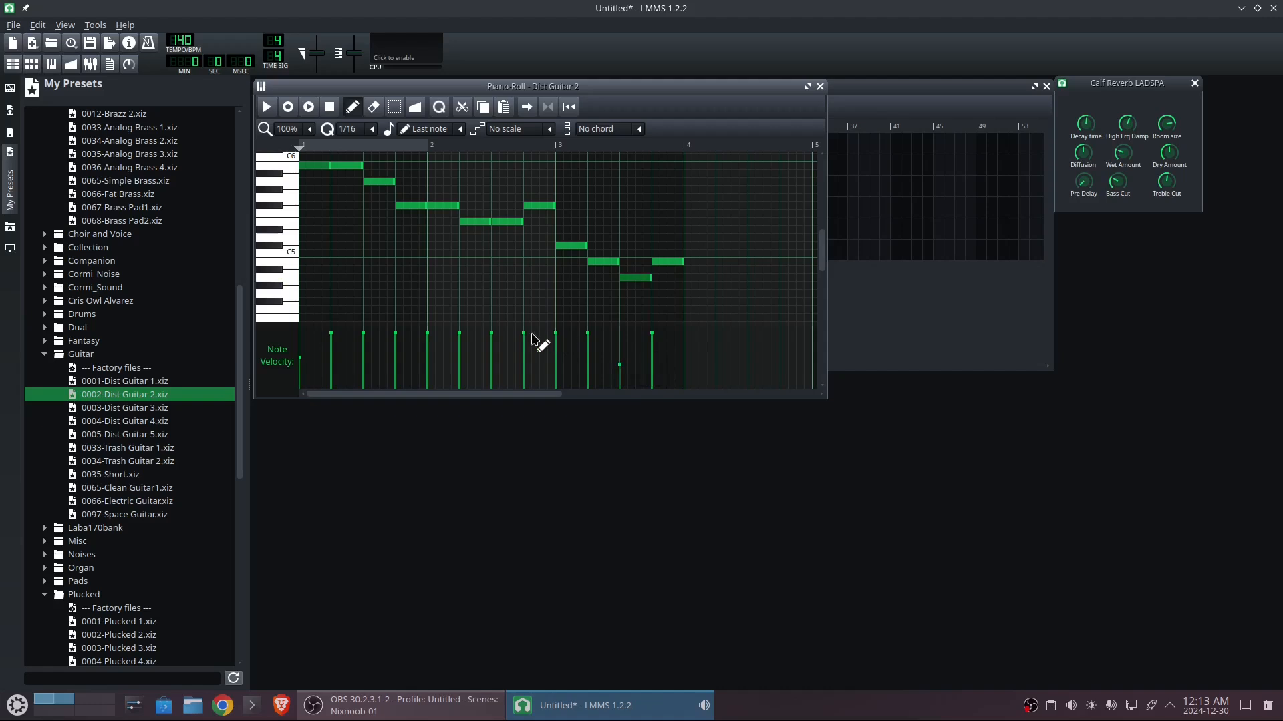
left_click_drag(526, 337, 524, 365)
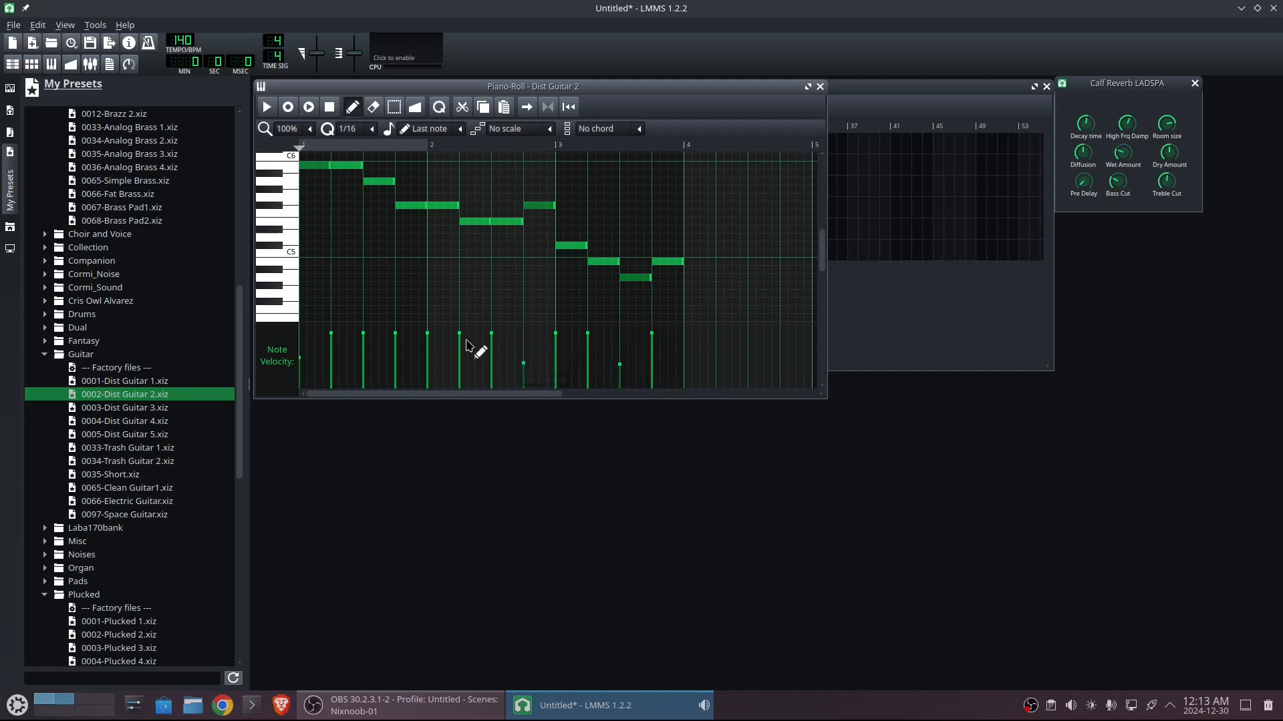
left_click_drag(461, 336, 463, 360)
Play back the guitar pattern in the maximized piano roll, and restore and close the editor
left_click(809, 86)
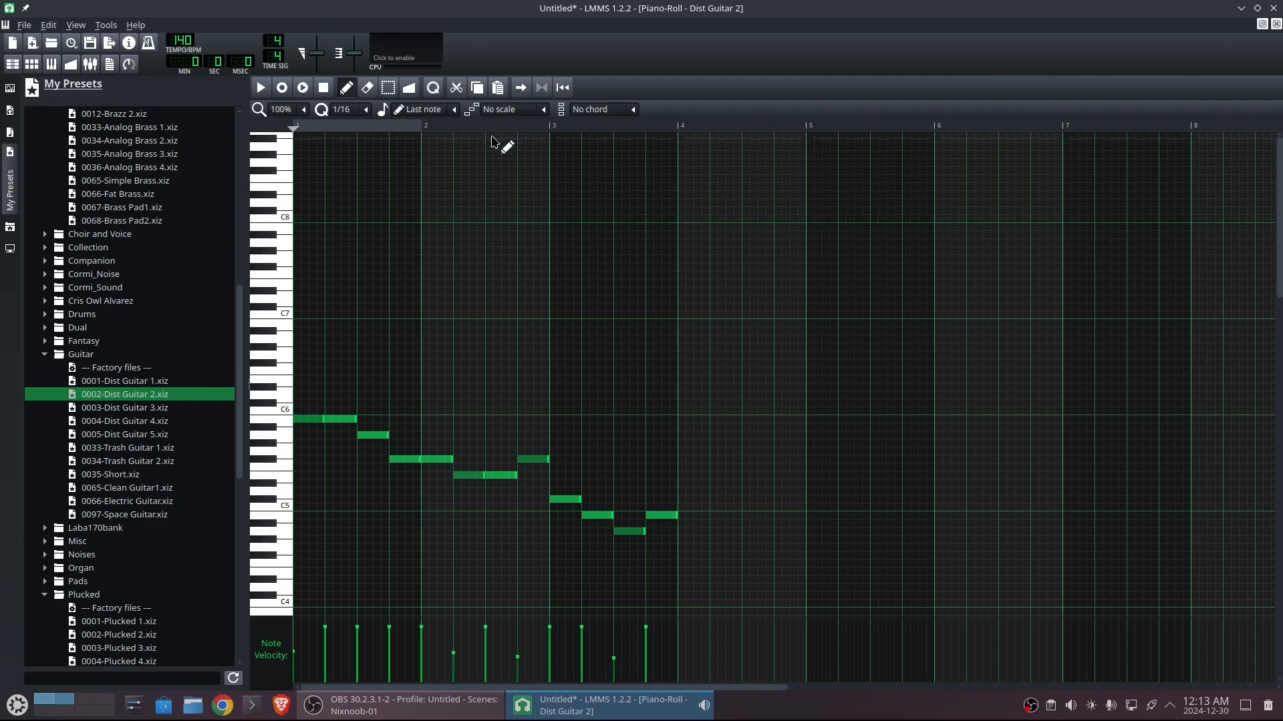
left_click(261, 87)
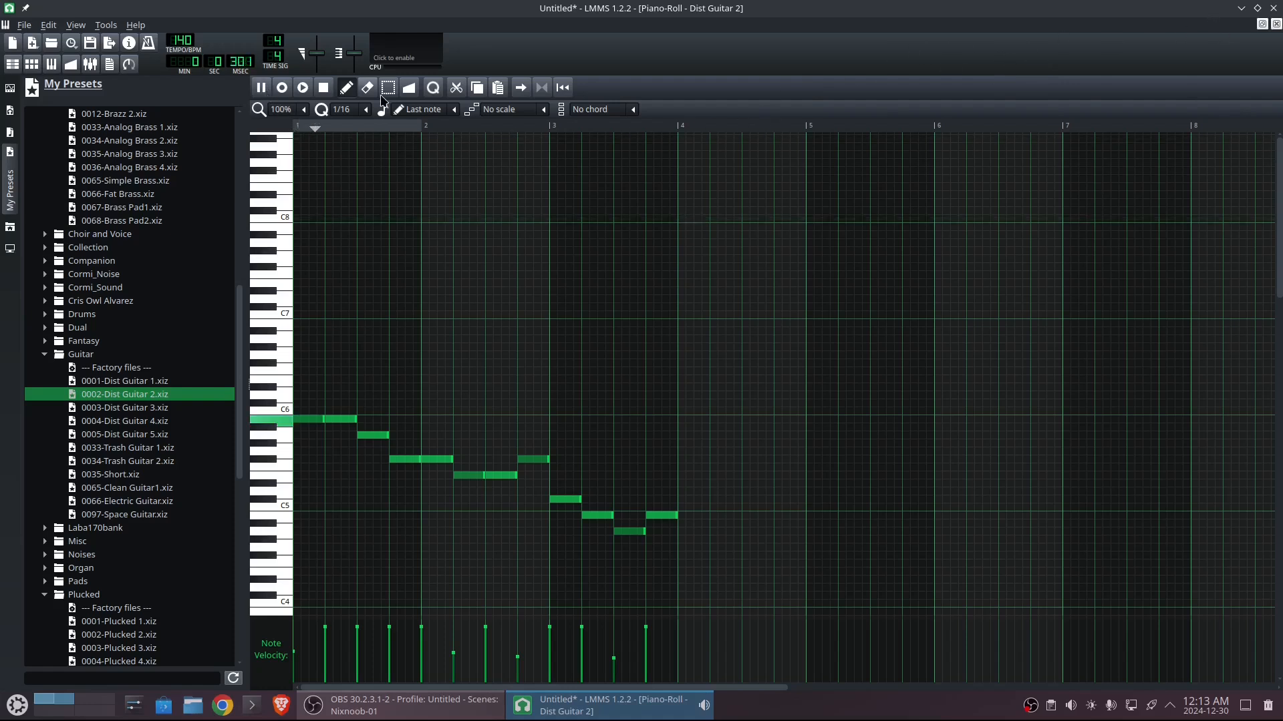
left_click(322, 91)
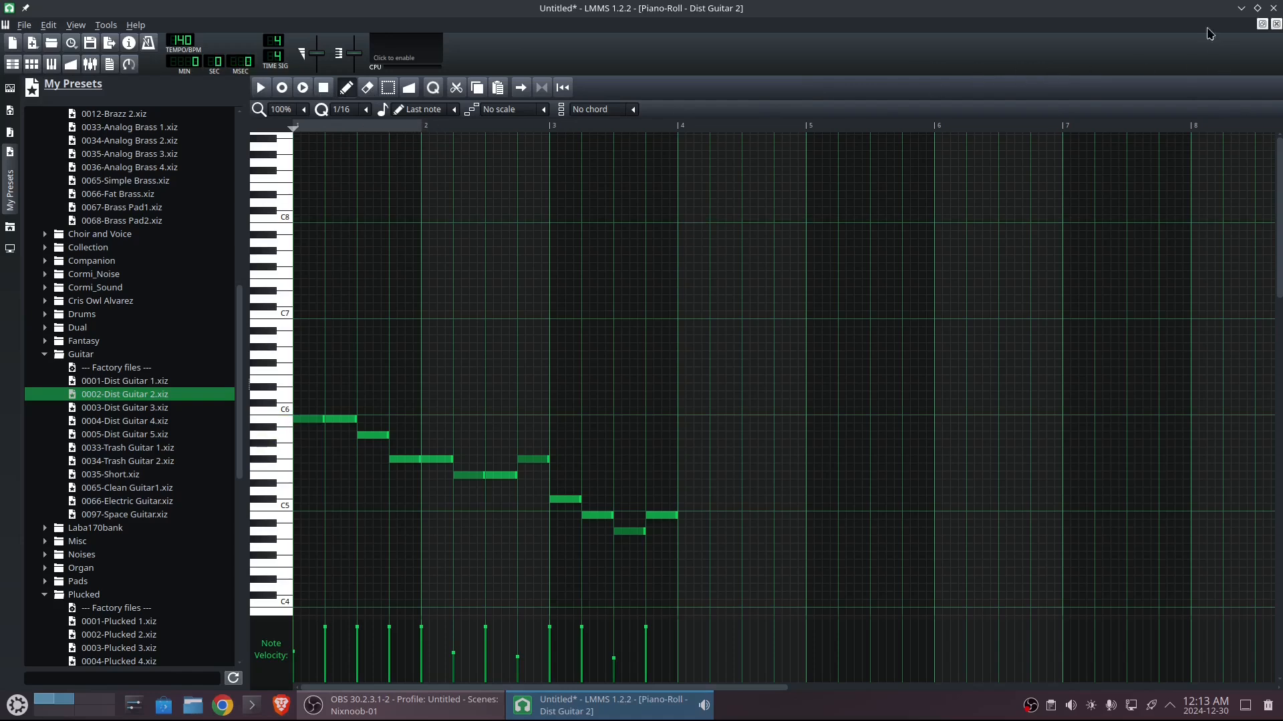
double_click(1144, 10)
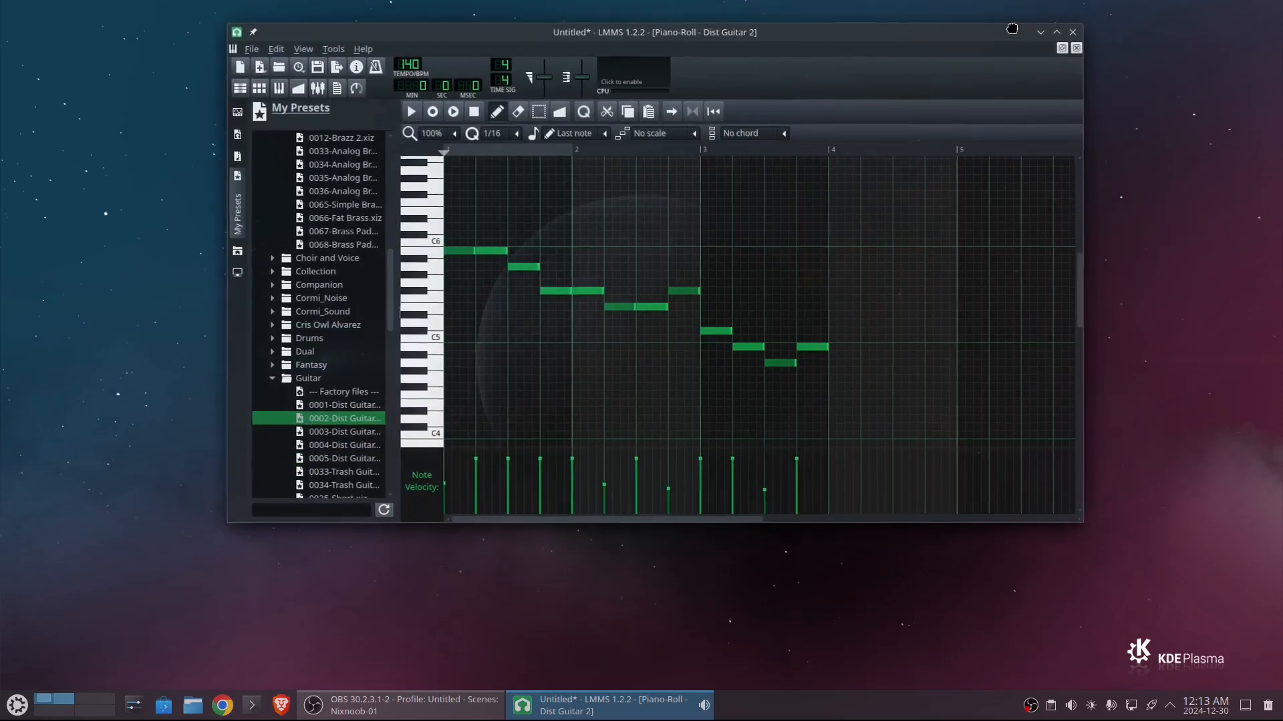
left_click(1057, 30)
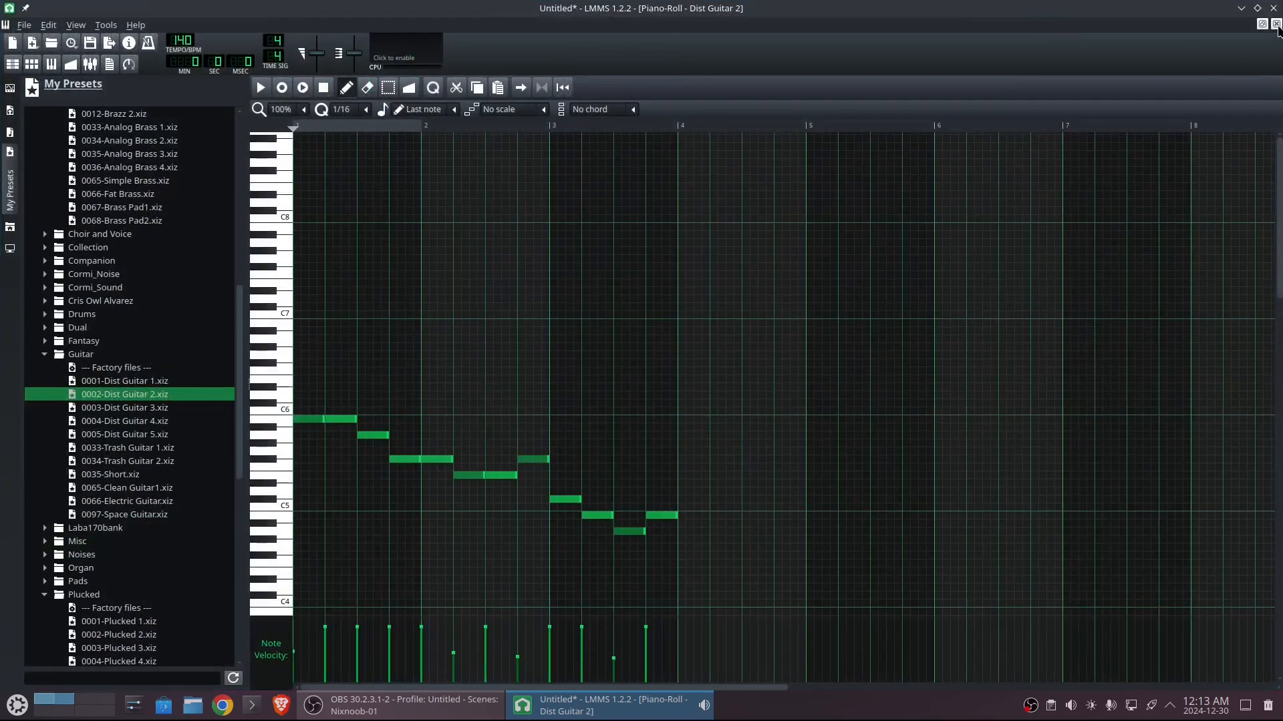
left_click(1263, 24)
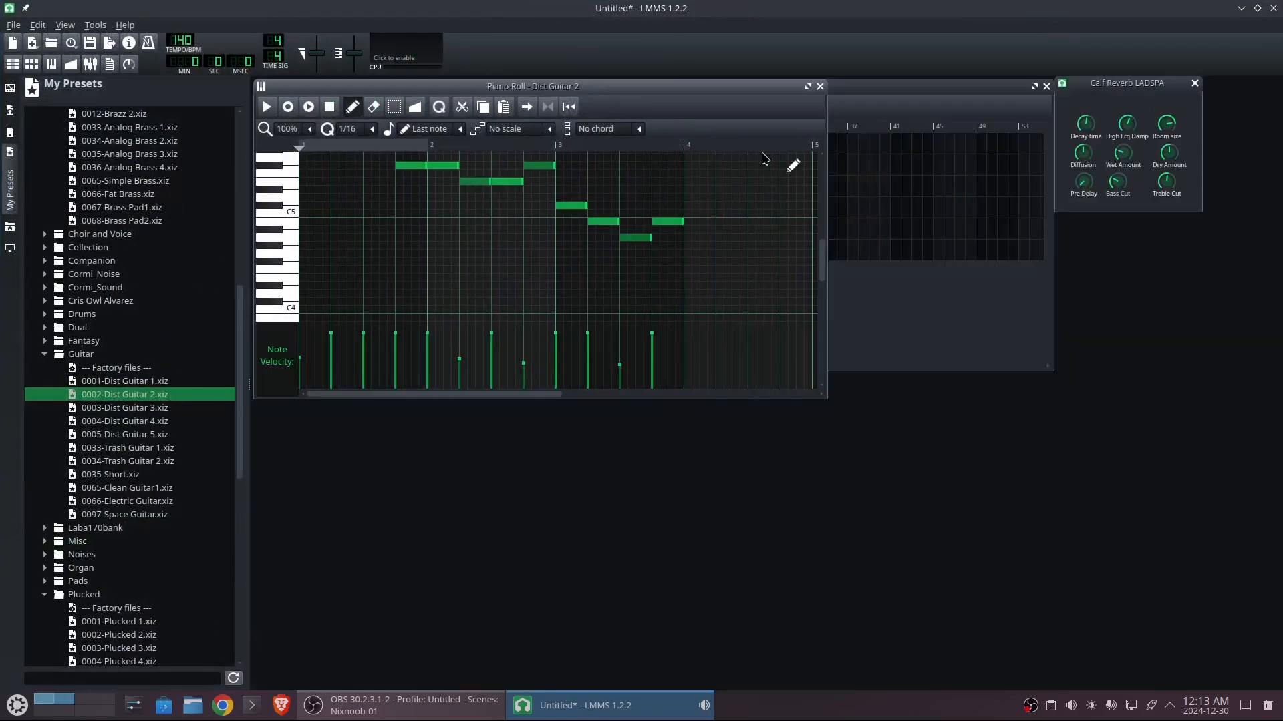
left_click_drag(683, 94, 754, 207)
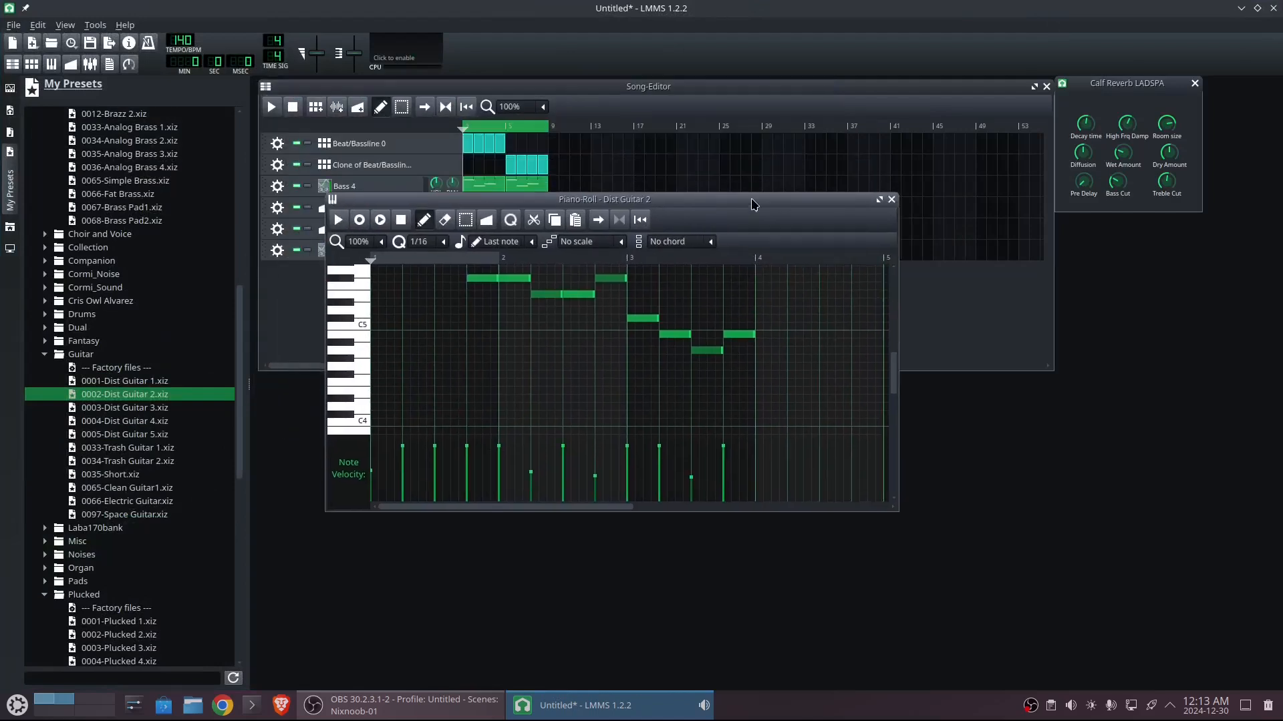
left_click(891, 201)
Space out the last four notes of the Dist Guitar 2 pattern onto beats 2 and 4 of bars 3 and 4
right_click(484, 249)
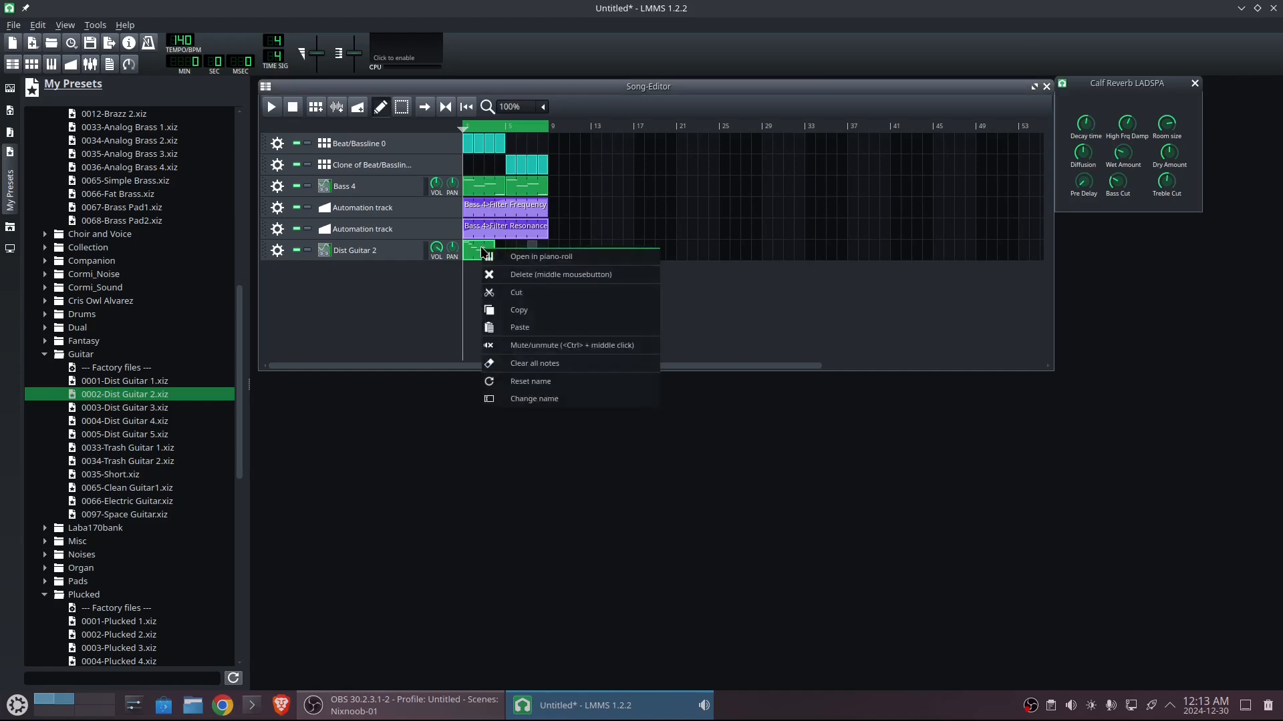
left_click(525, 312)
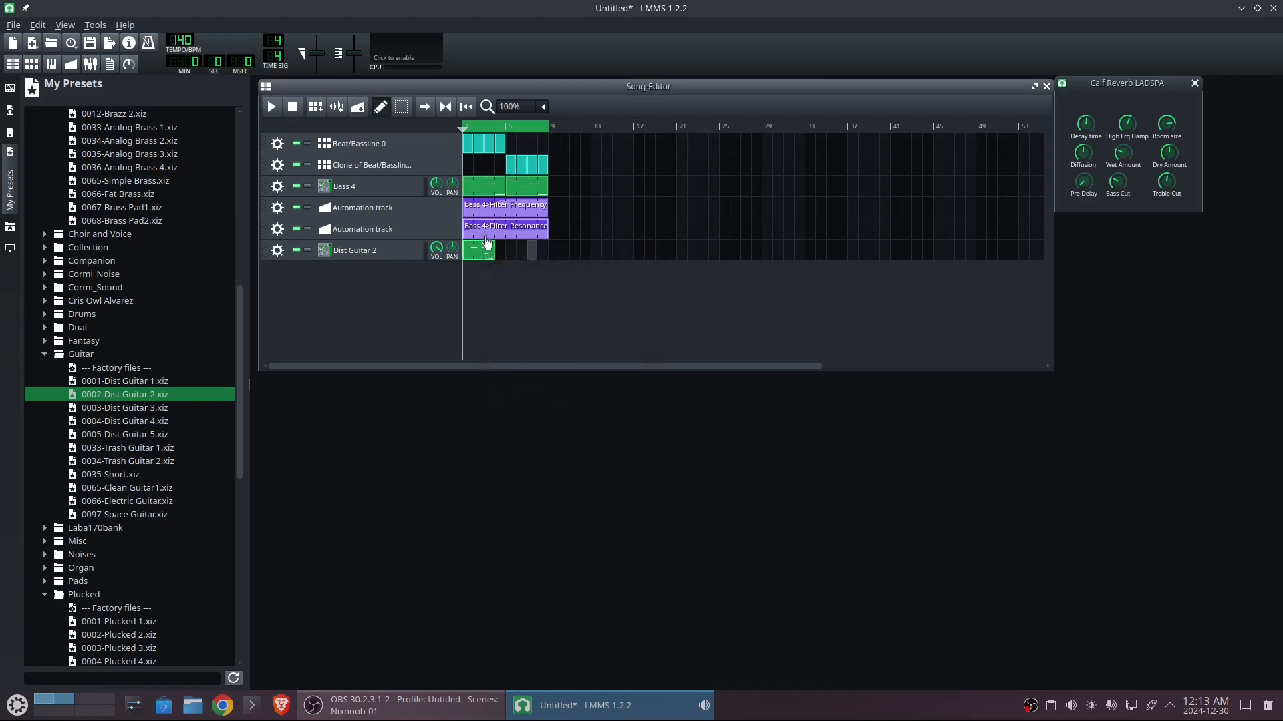
double_click(483, 251)
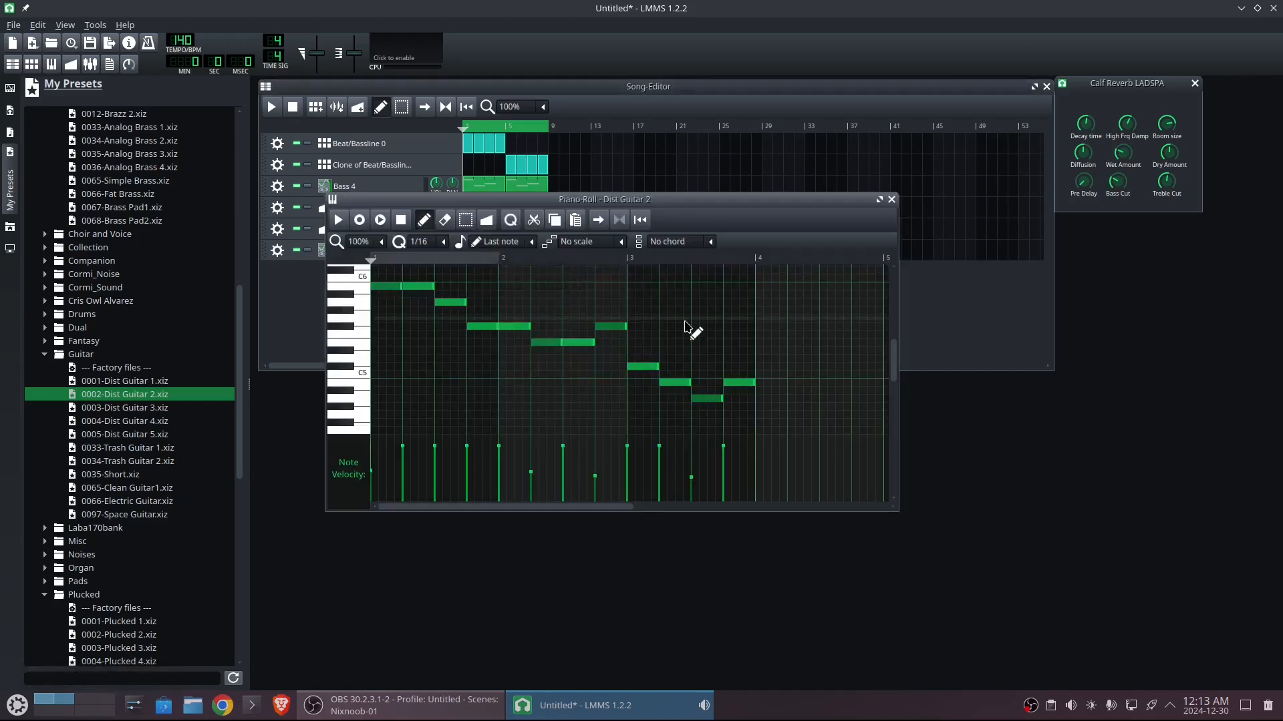
left_click_drag(750, 378, 869, 385)
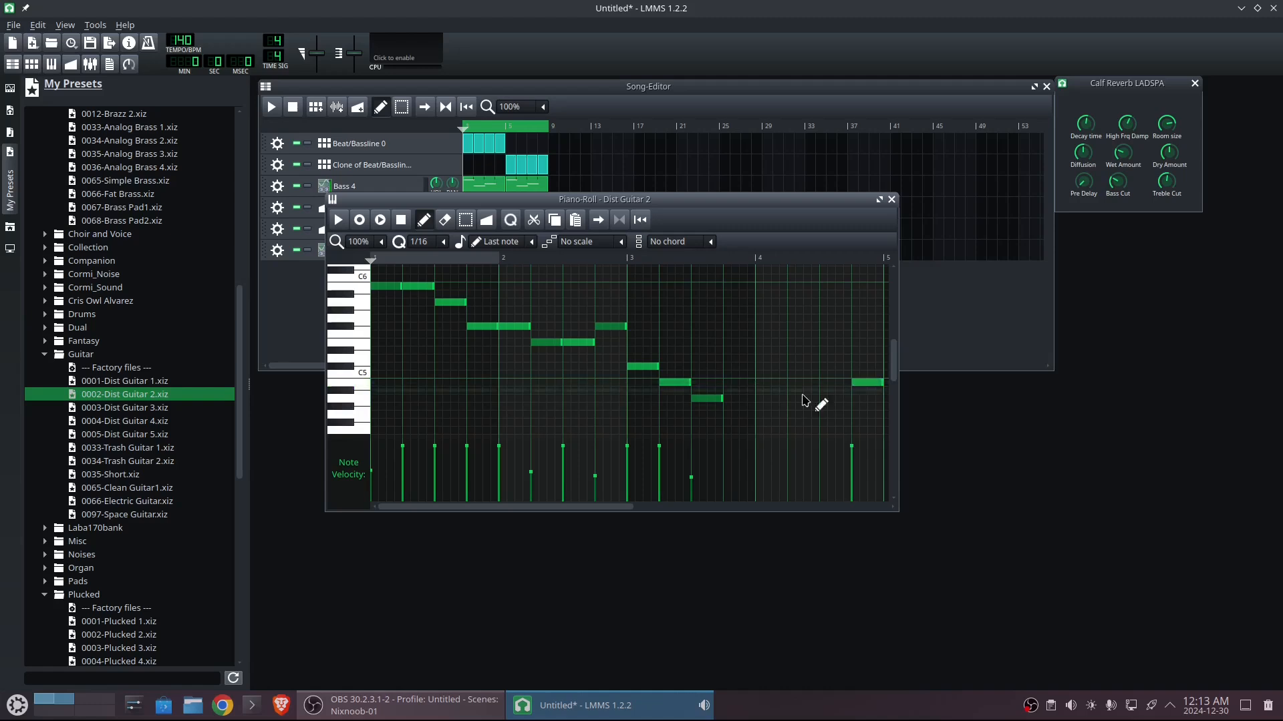
left_click_drag(714, 400, 811, 400)
left_click_drag(677, 382, 752, 385)
left_click_drag(644, 367, 688, 378)
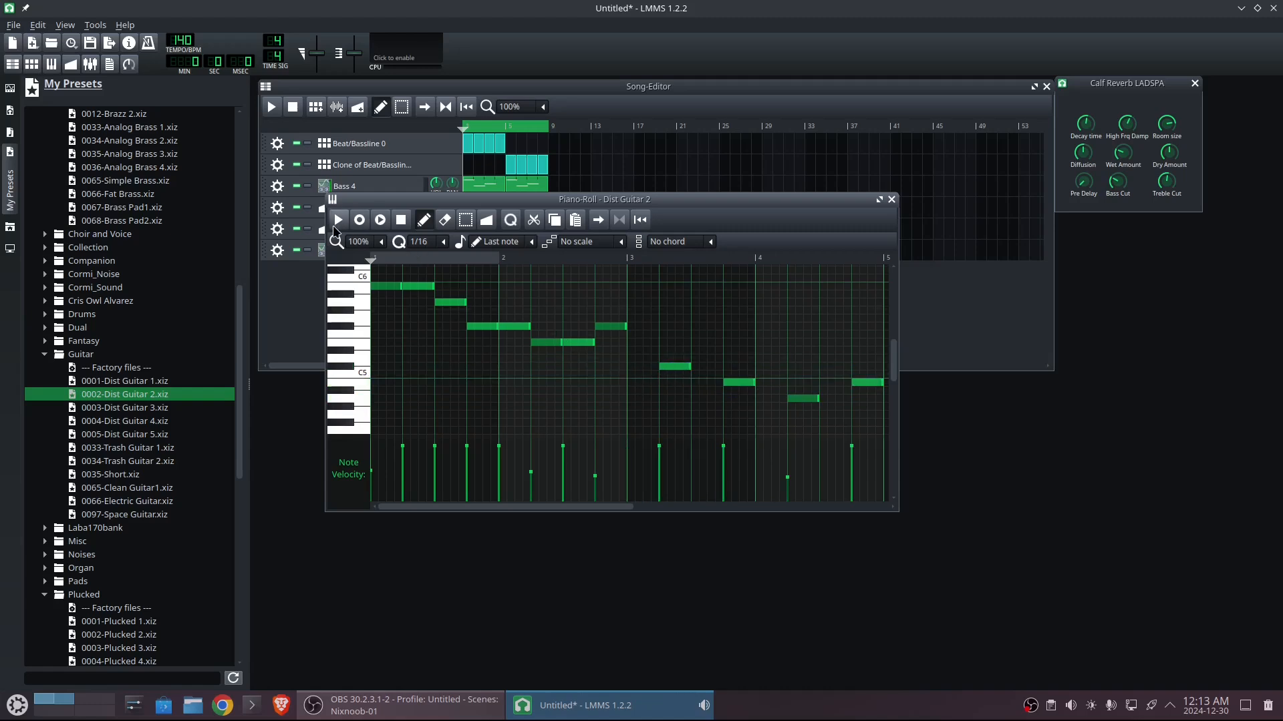
Play the song to check the respaced guitar melody, and close the piano roll
left_click(272, 107)
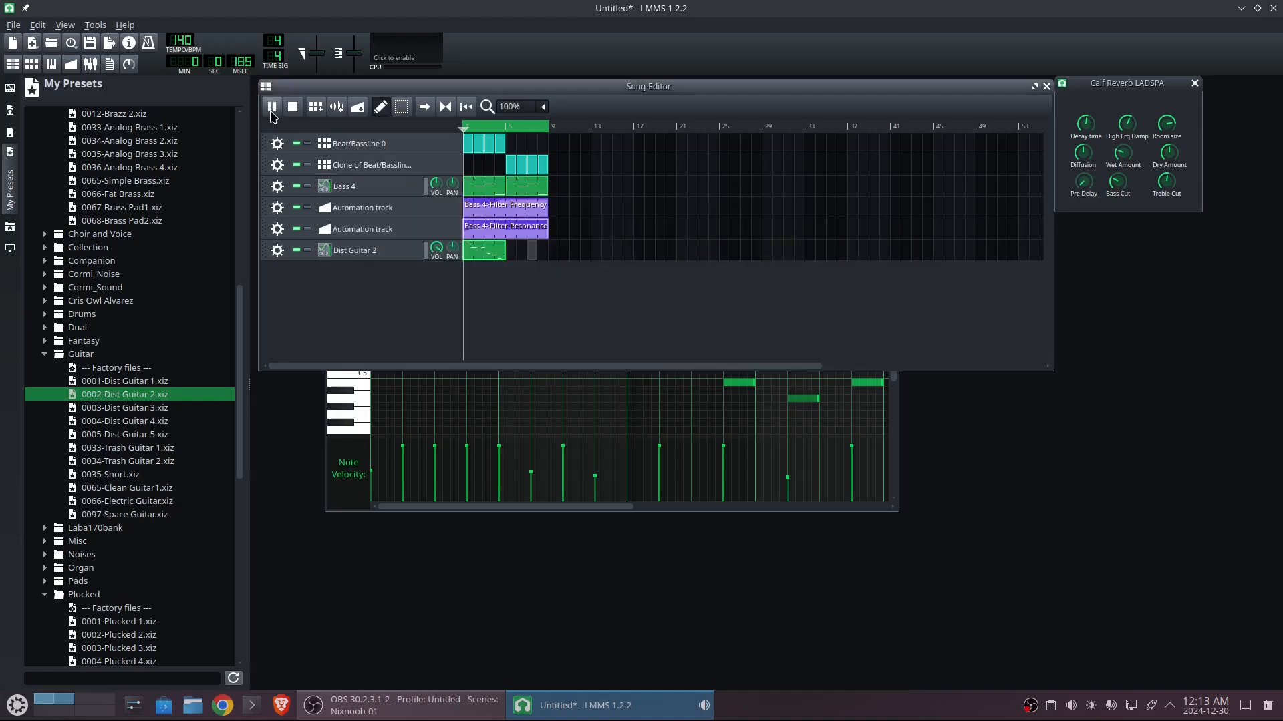
left_click(894, 456)
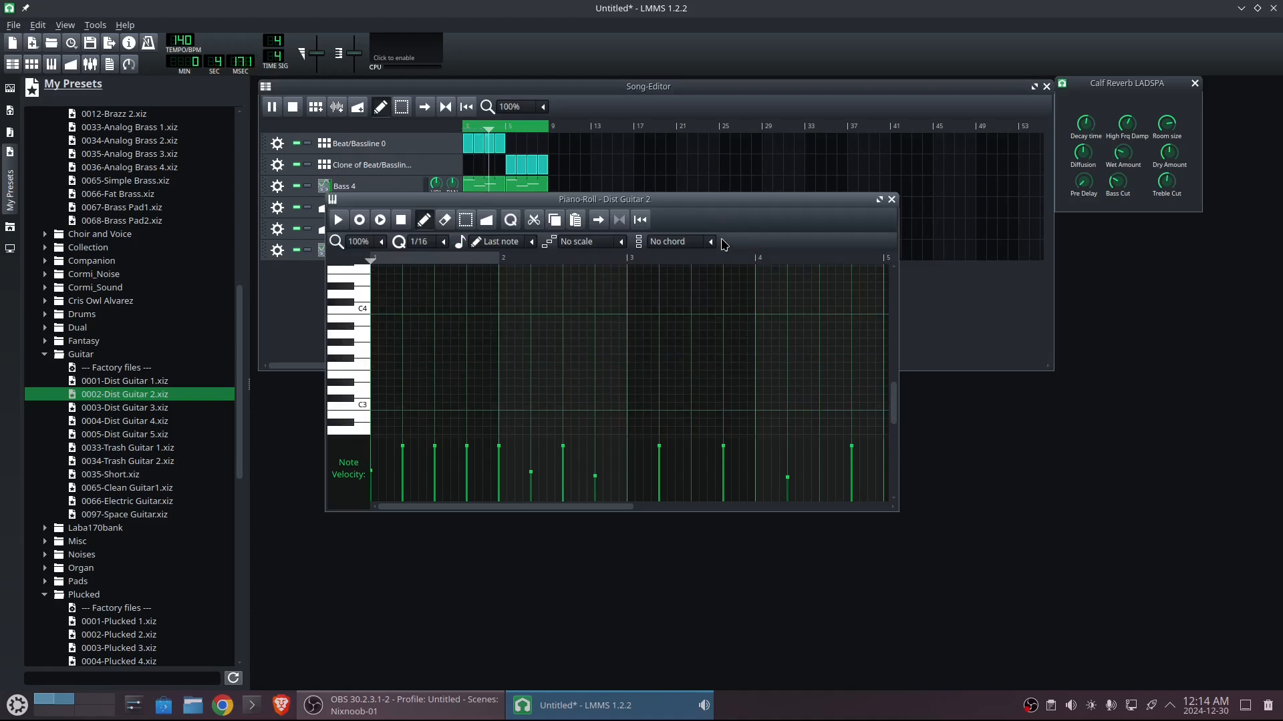
left_click_drag(698, 204, 682, 348)
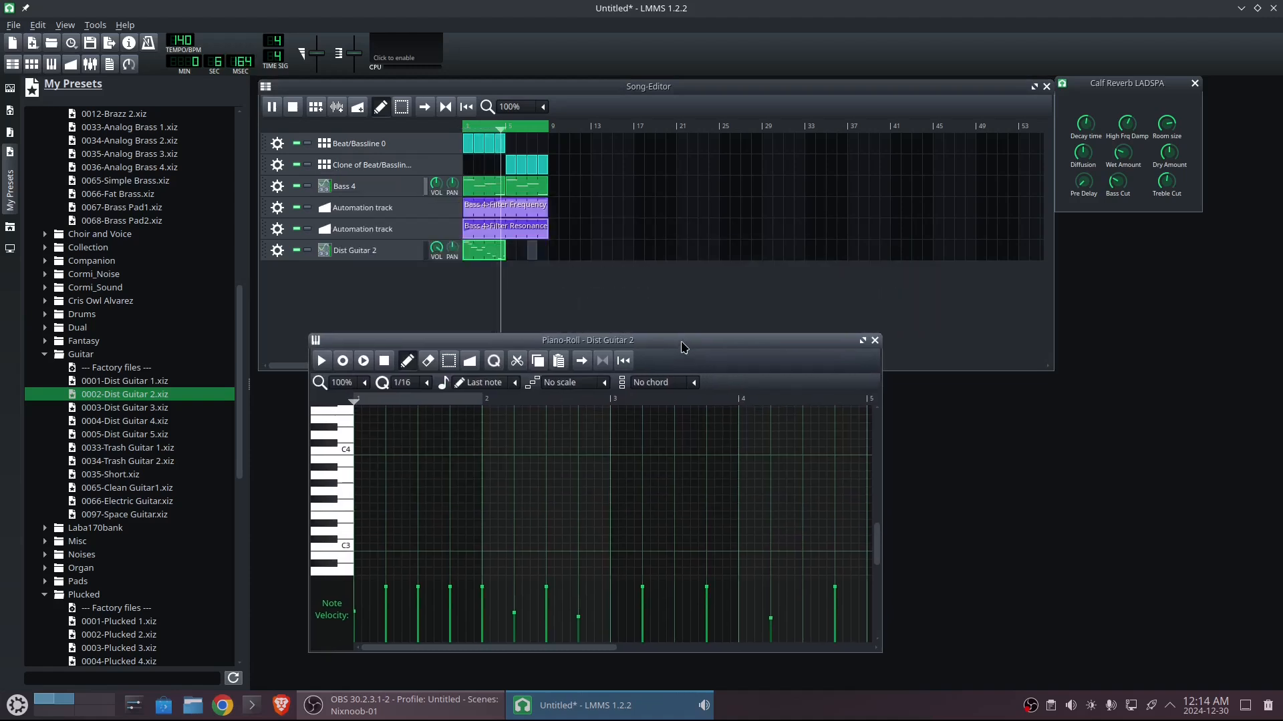
left_click(875, 341)
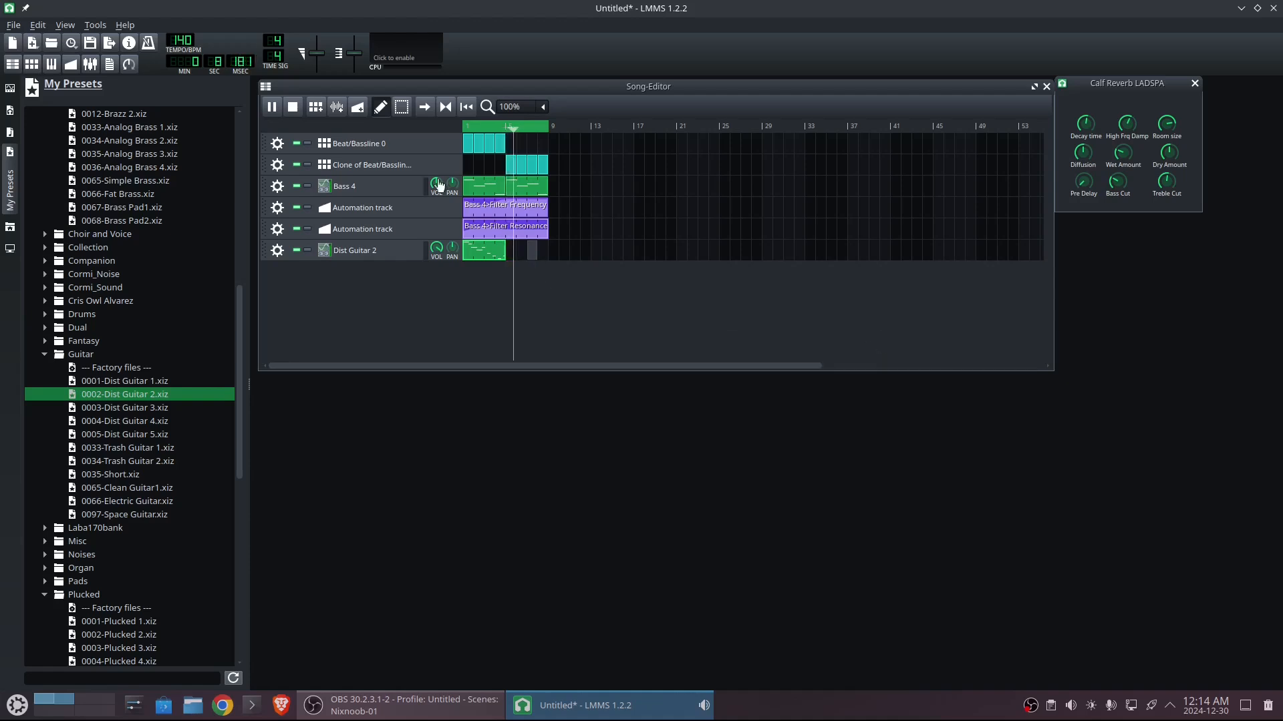
left_click(293, 107)
Duplicate the Dist Guitar 2 pattern at bar 5 by copying and pasting it, and play back the song
right_click(494, 248)
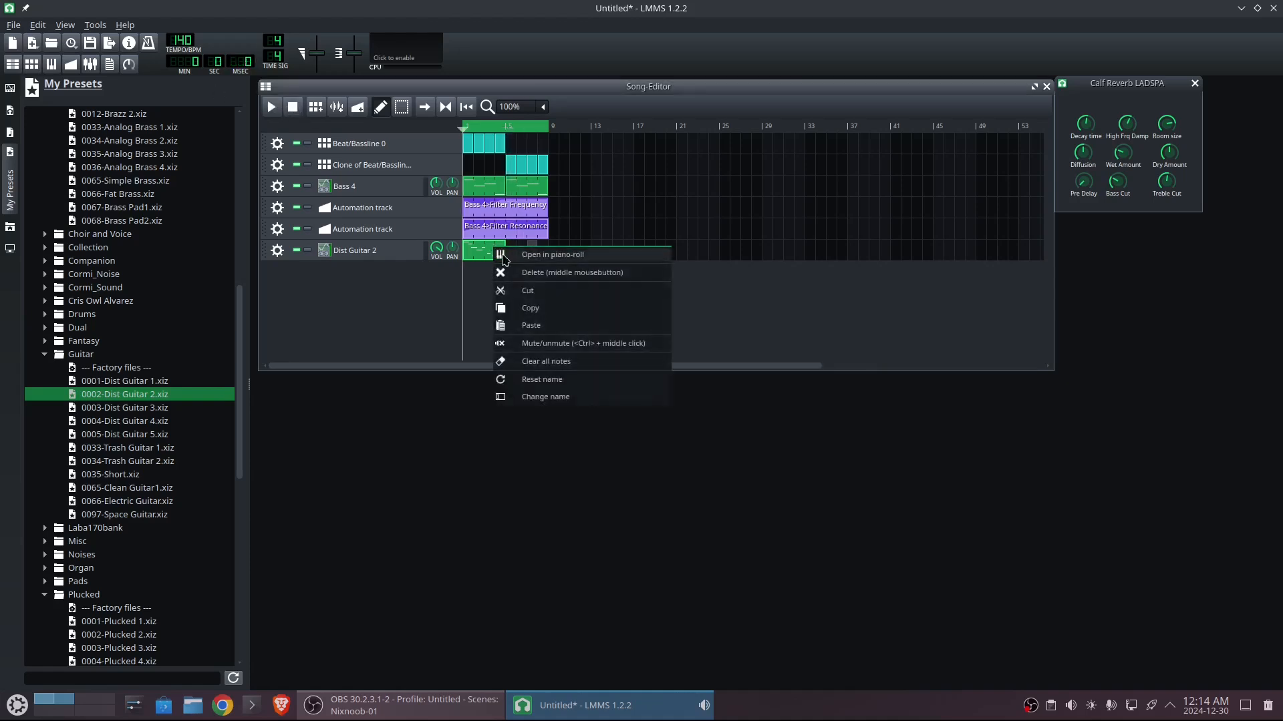
left_click(534, 309)
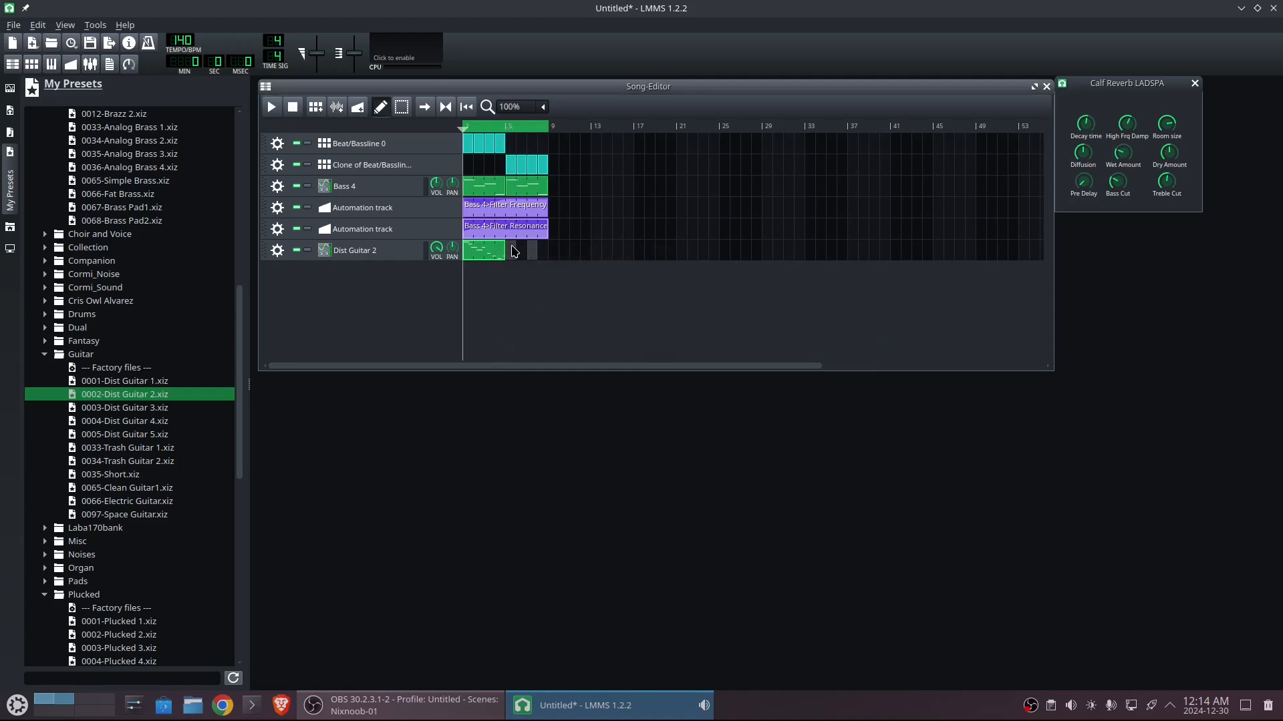
right_click(514, 251)
left_click(589, 327)
left_click(271, 107)
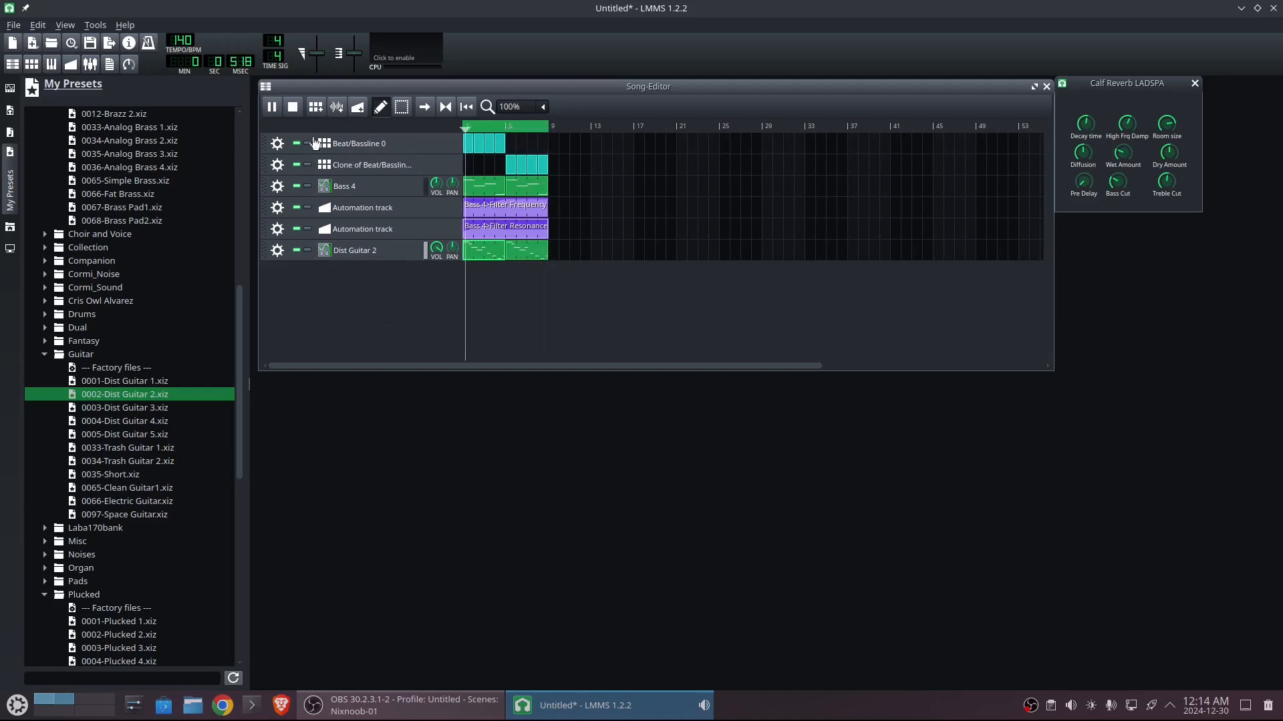
left_click(292, 110)
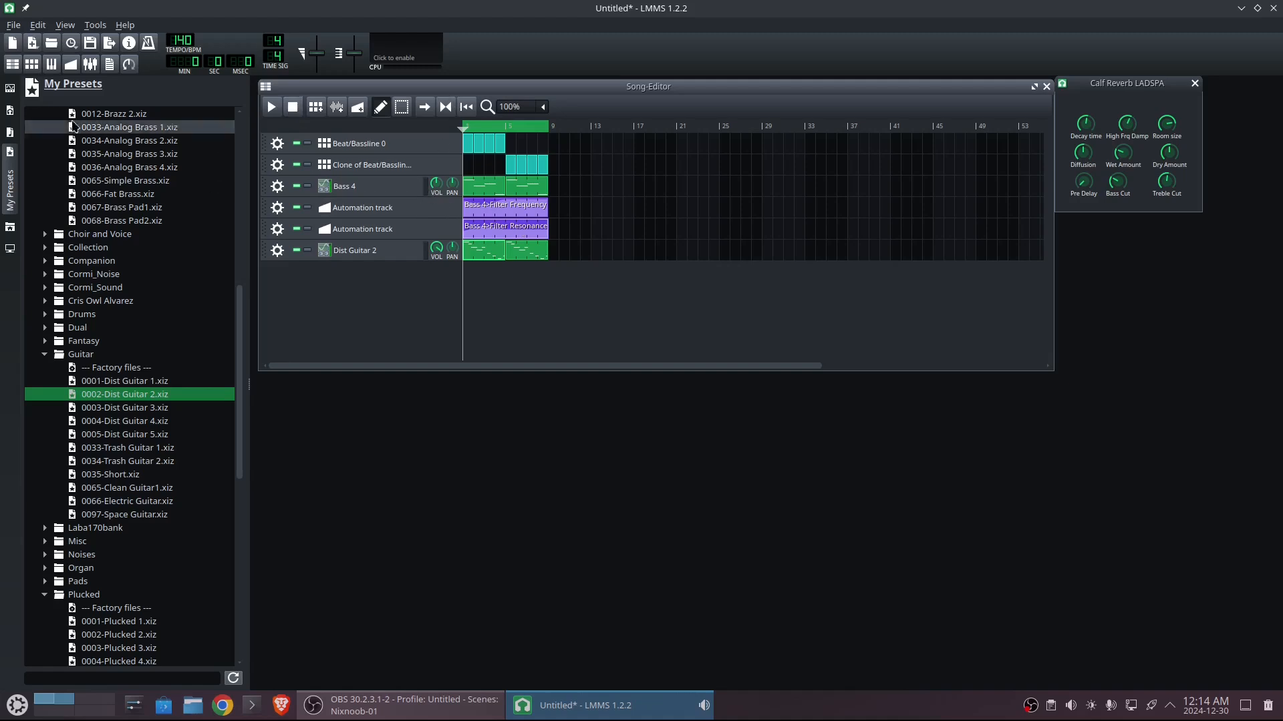
Save the project under the name badbeat01 in the LMMS projects folder
left_click(13, 24)
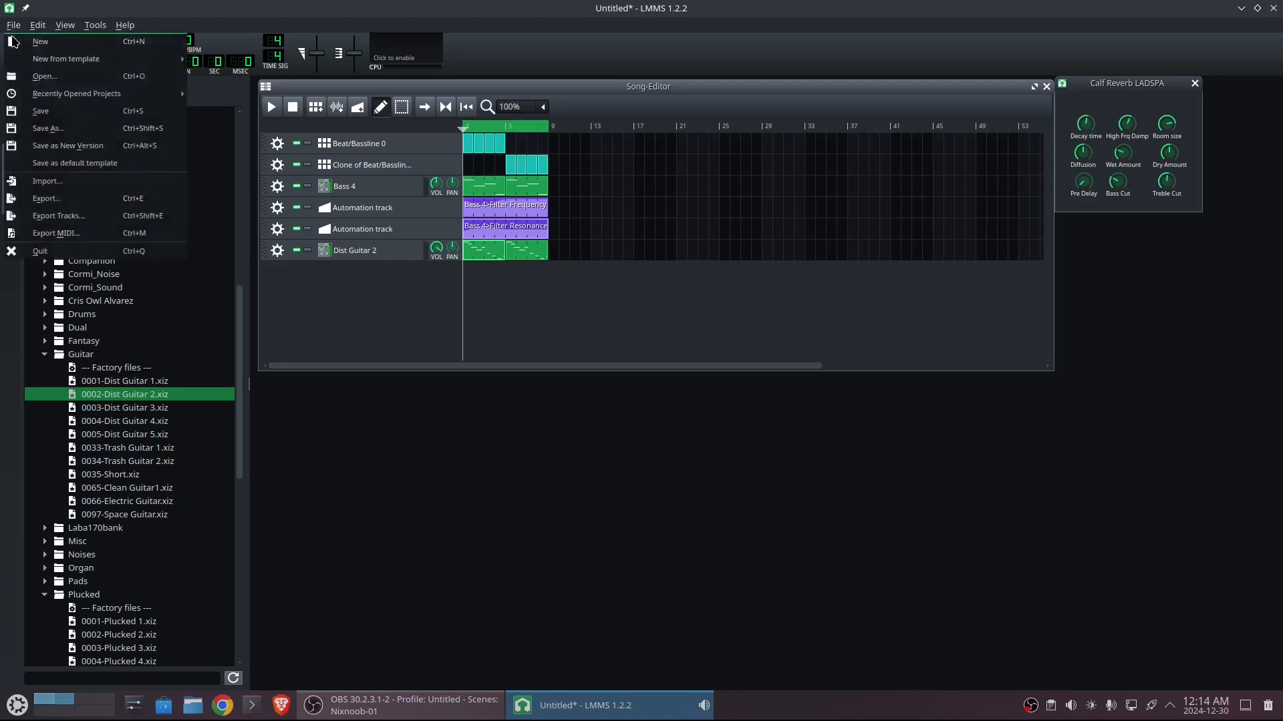
left_click(67, 130)
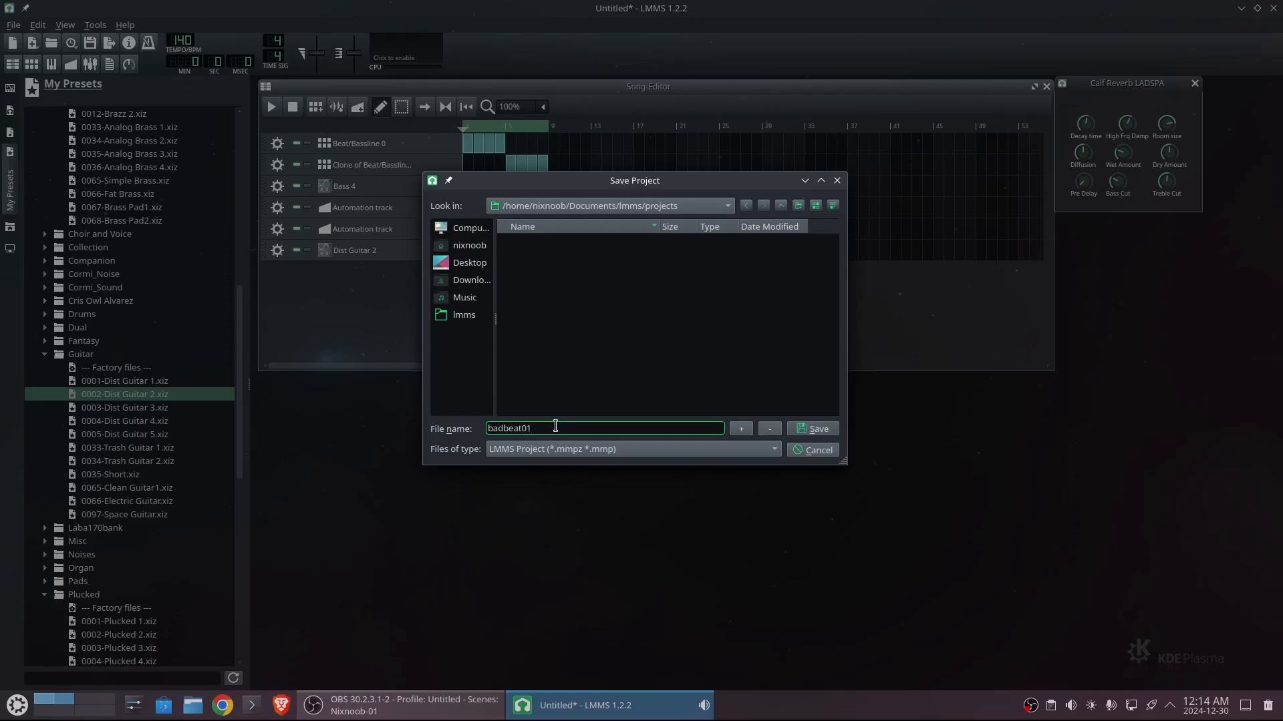
left_click(811, 428)
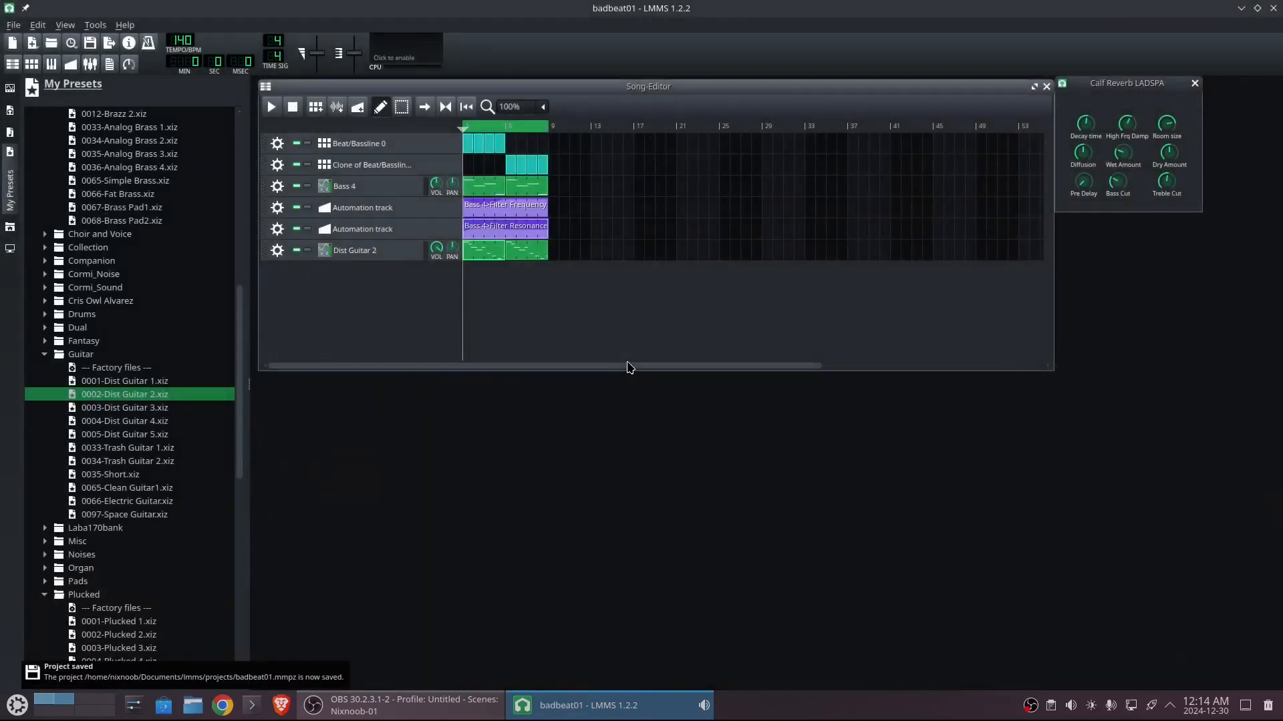
Export the song as the compressed MP3 file badbeat01.mp3 with the default output and quality settings, and close LMMS
left_click(13, 26)
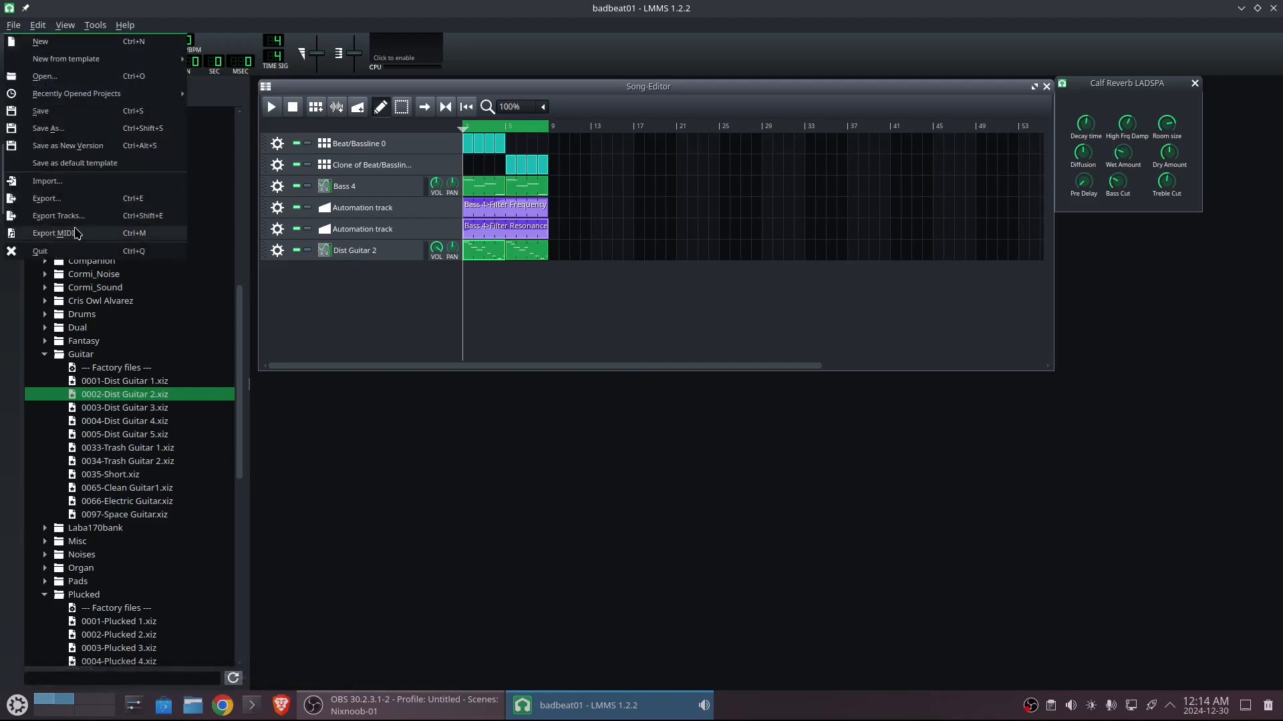
left_click(47, 199)
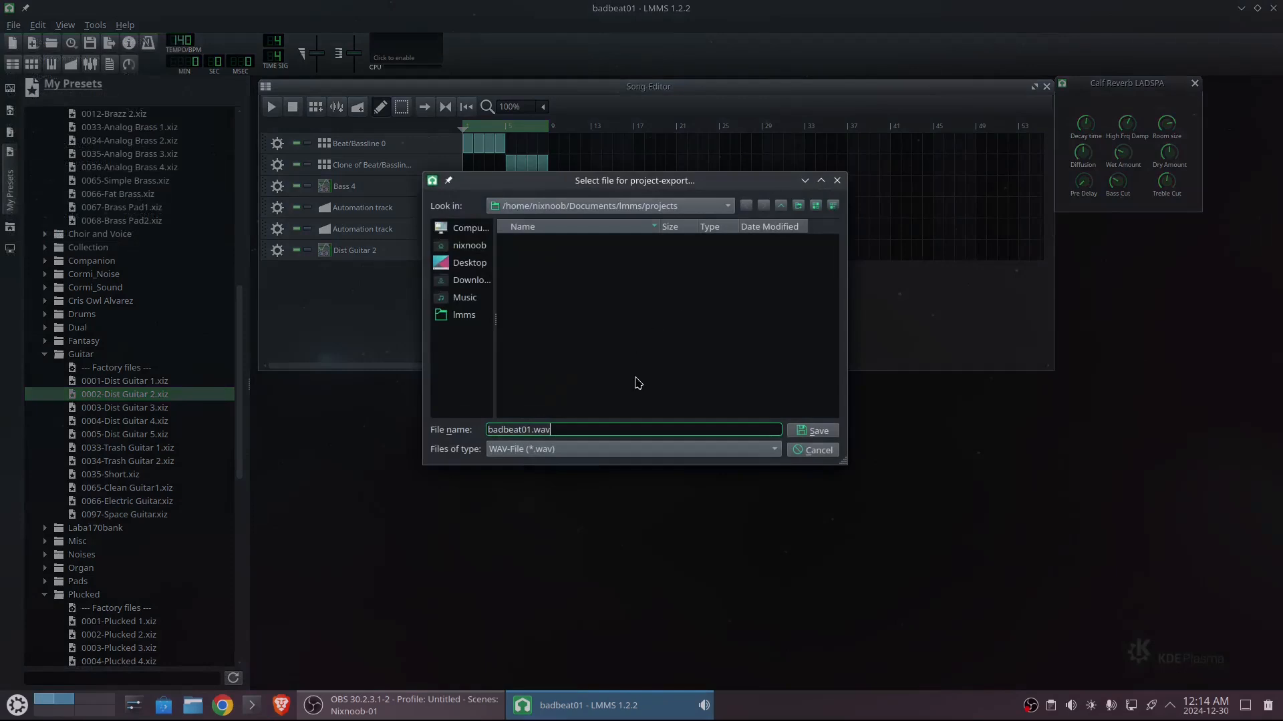
left_click(773, 450)
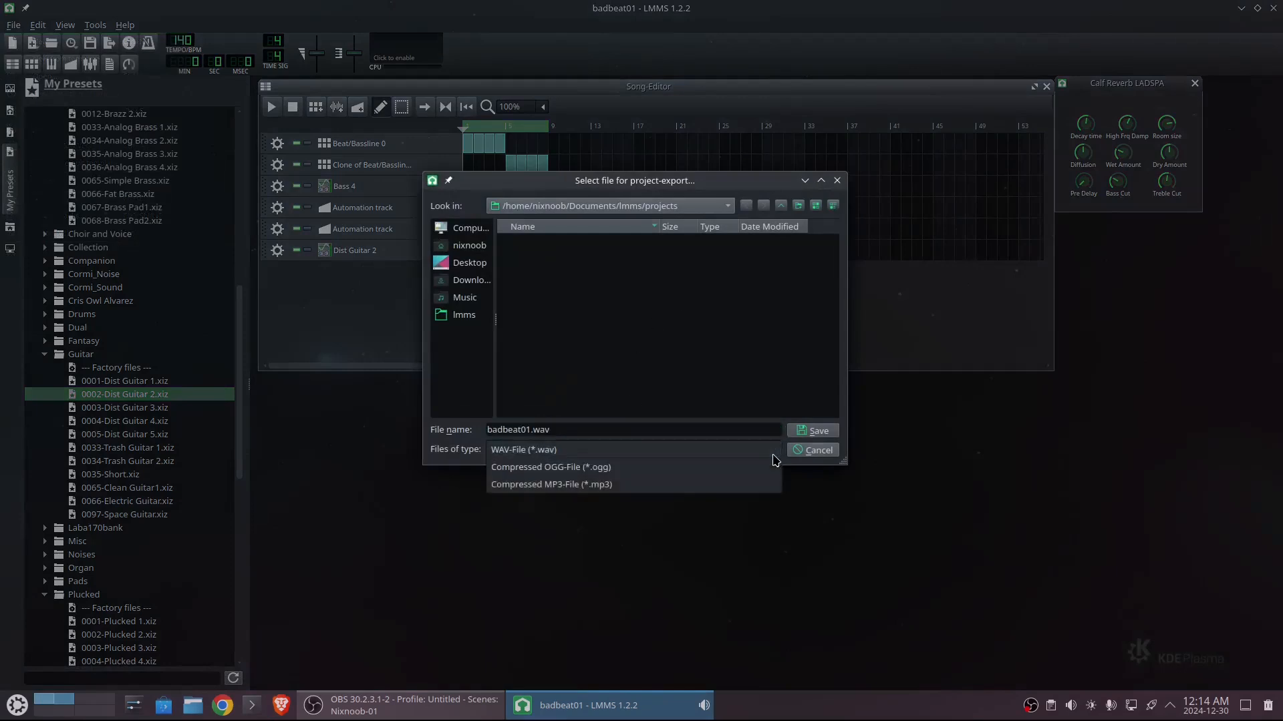
left_click(616, 486)
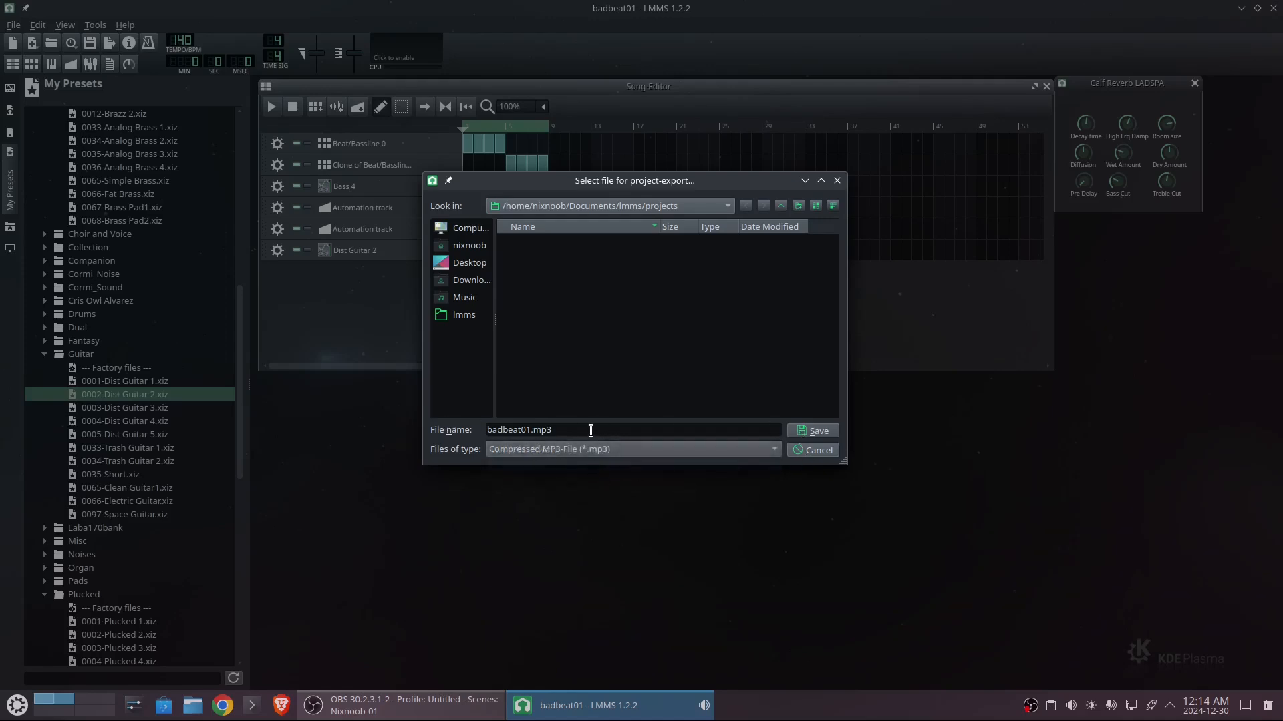
left_click(816, 431)
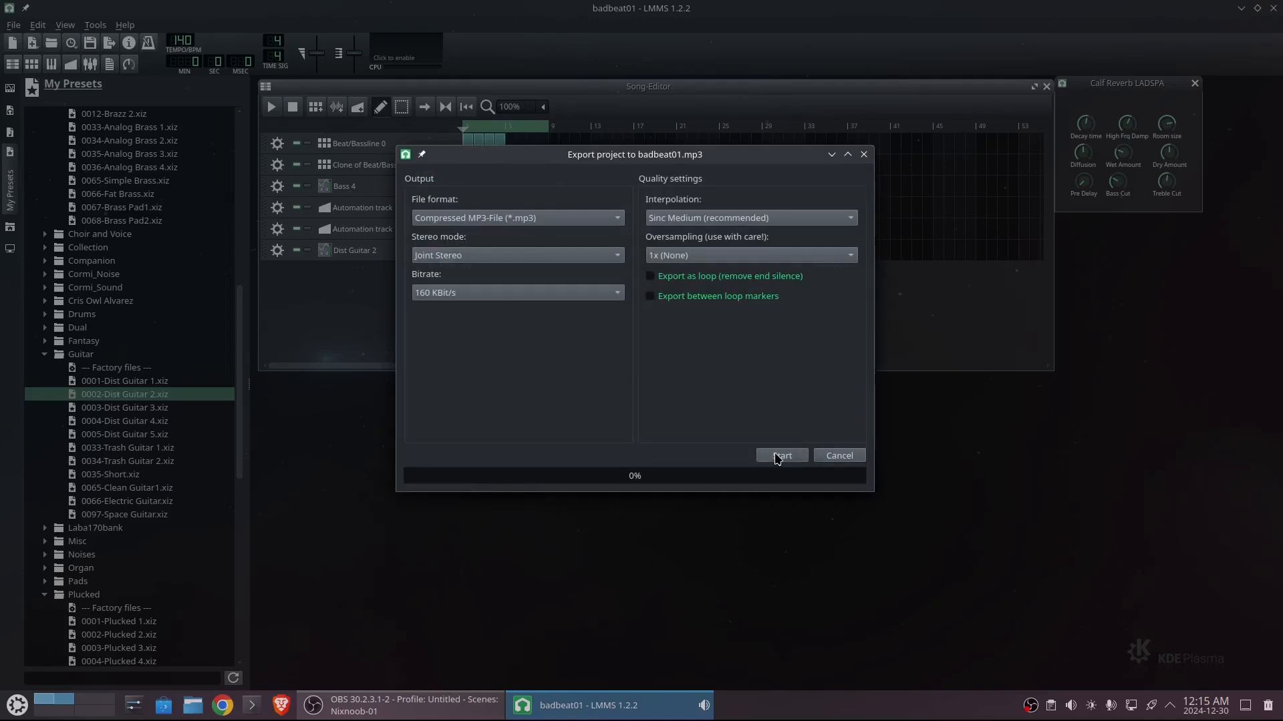
left_click(777, 457)
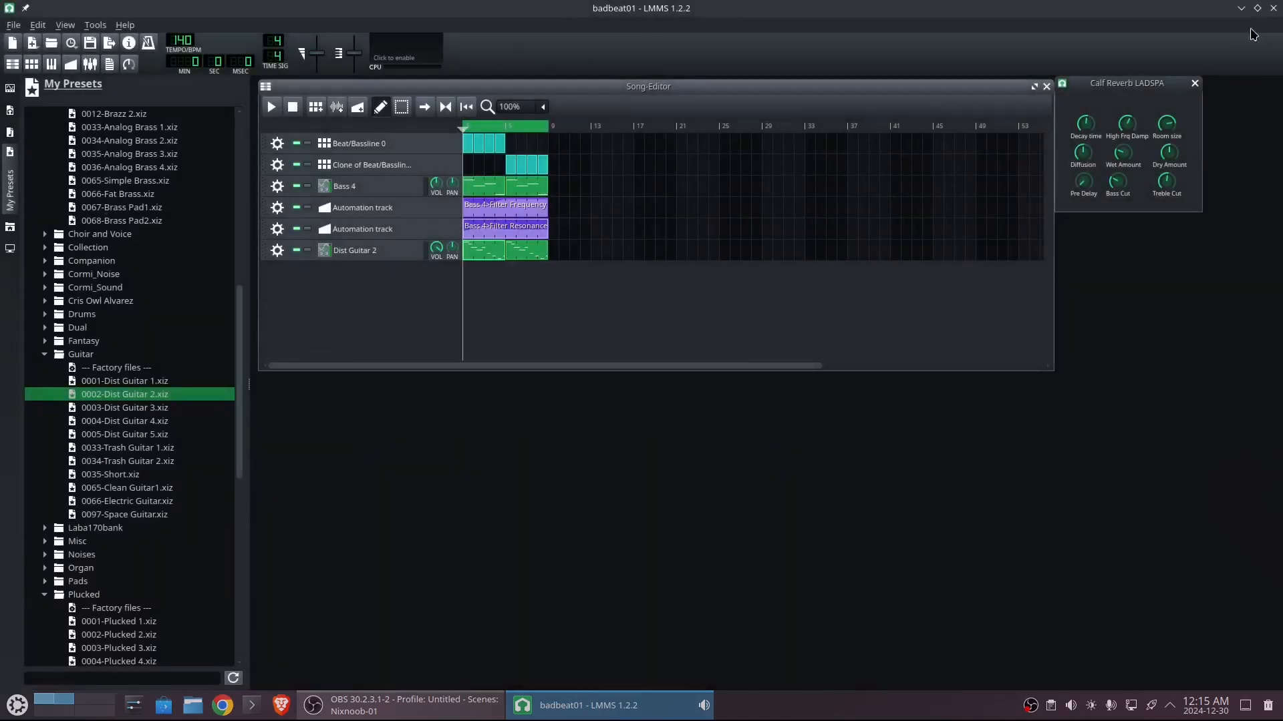
left_click(1273, 8)
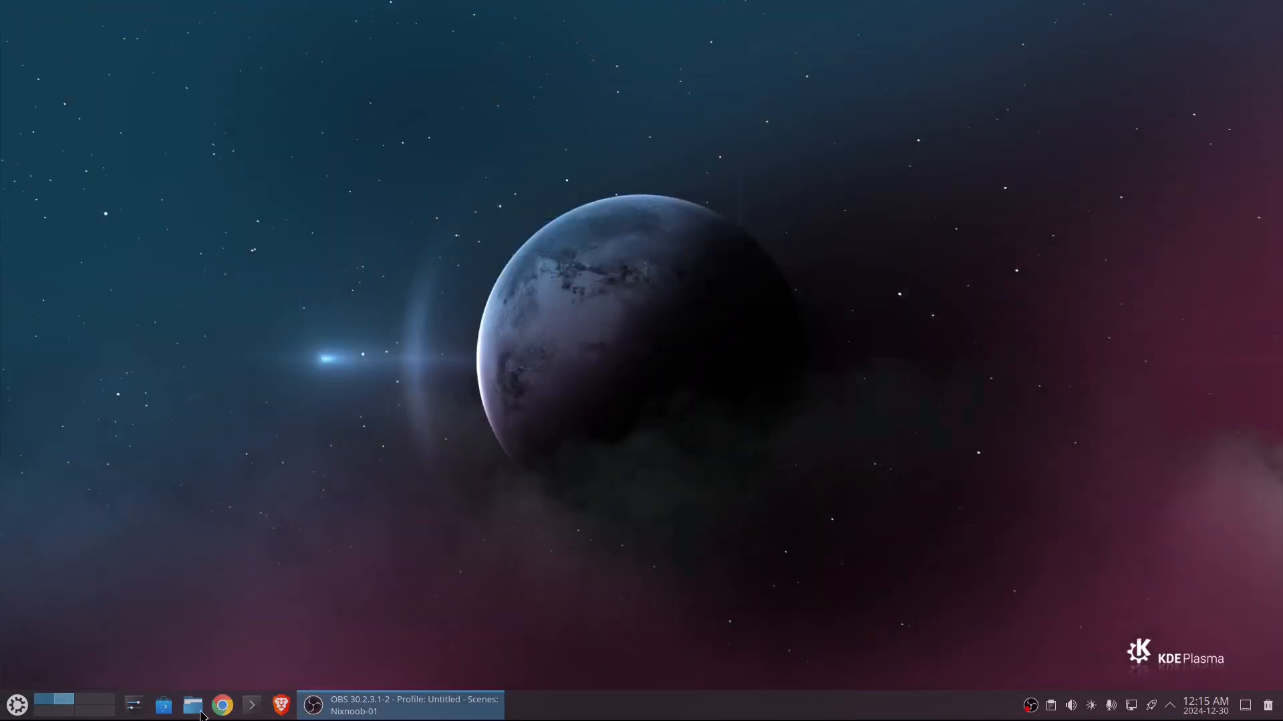
Switch to the Dolphin file manager, check the Music folder for the exported song, and open Documents/lmms/projects
left_click(193, 706)
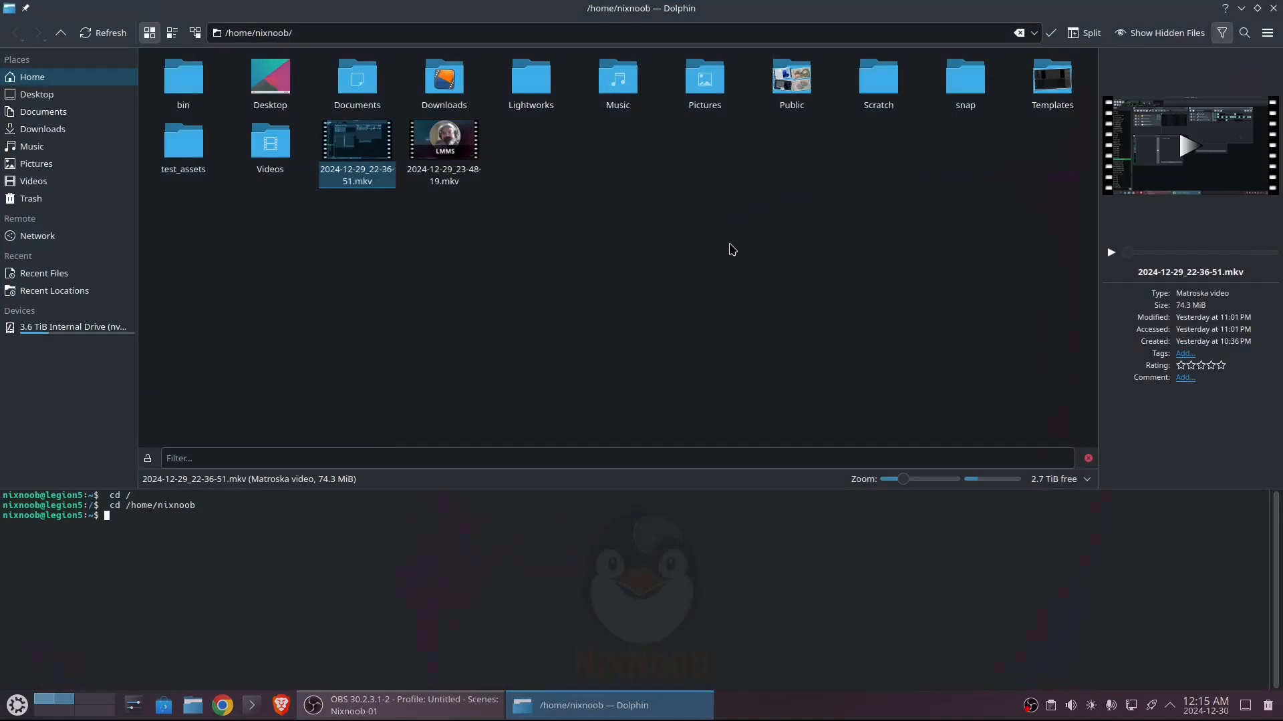
double_click(624, 80)
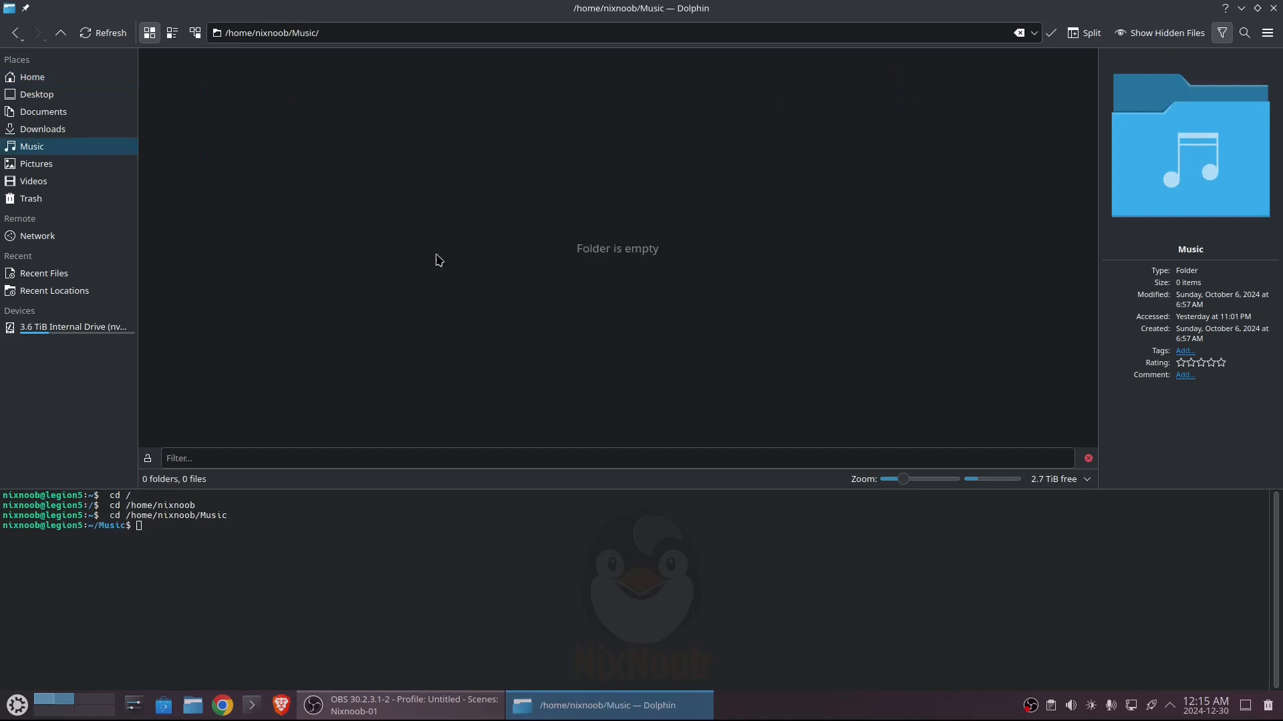
left_click(61, 34)
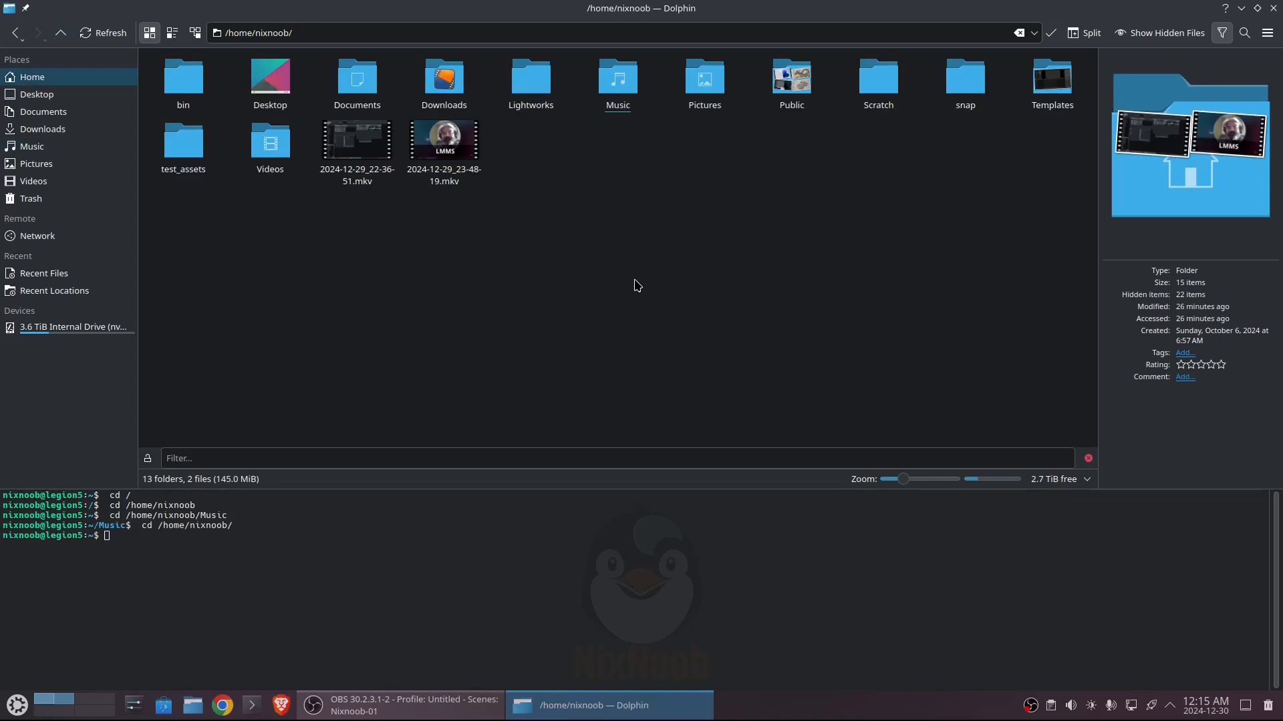
double_click(372, 91)
double_click(182, 84)
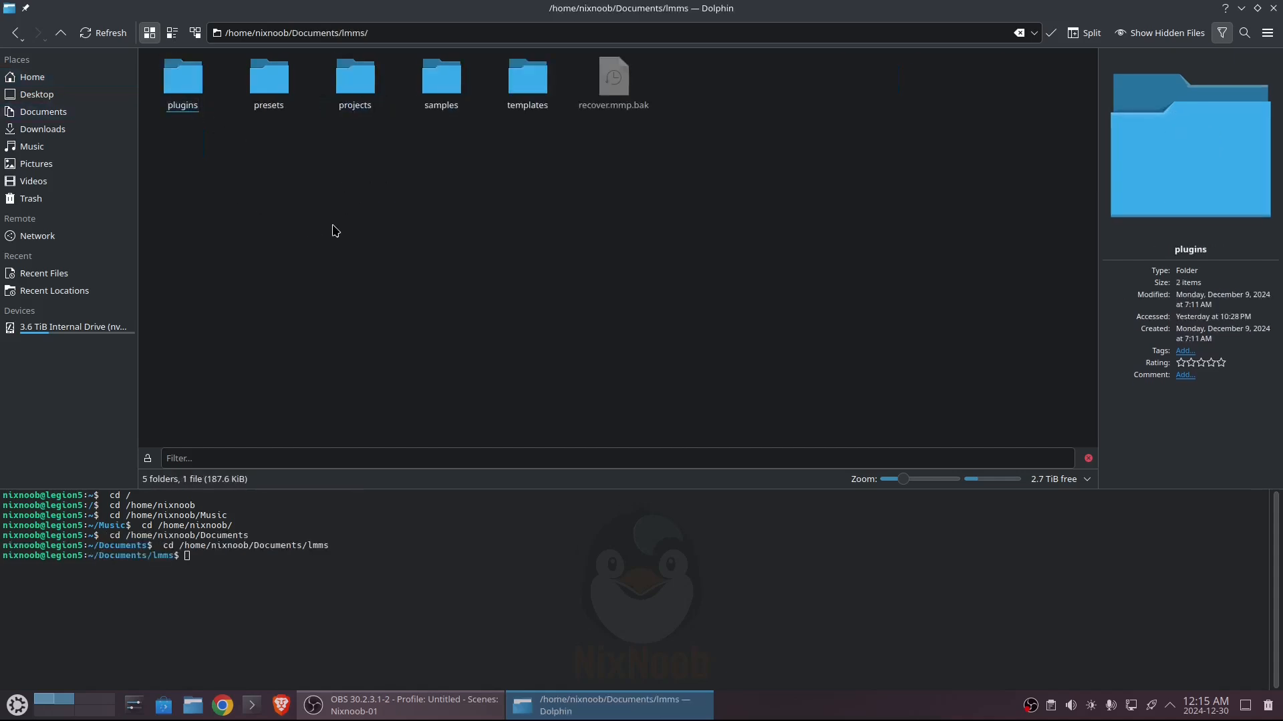
double_click(350, 85)
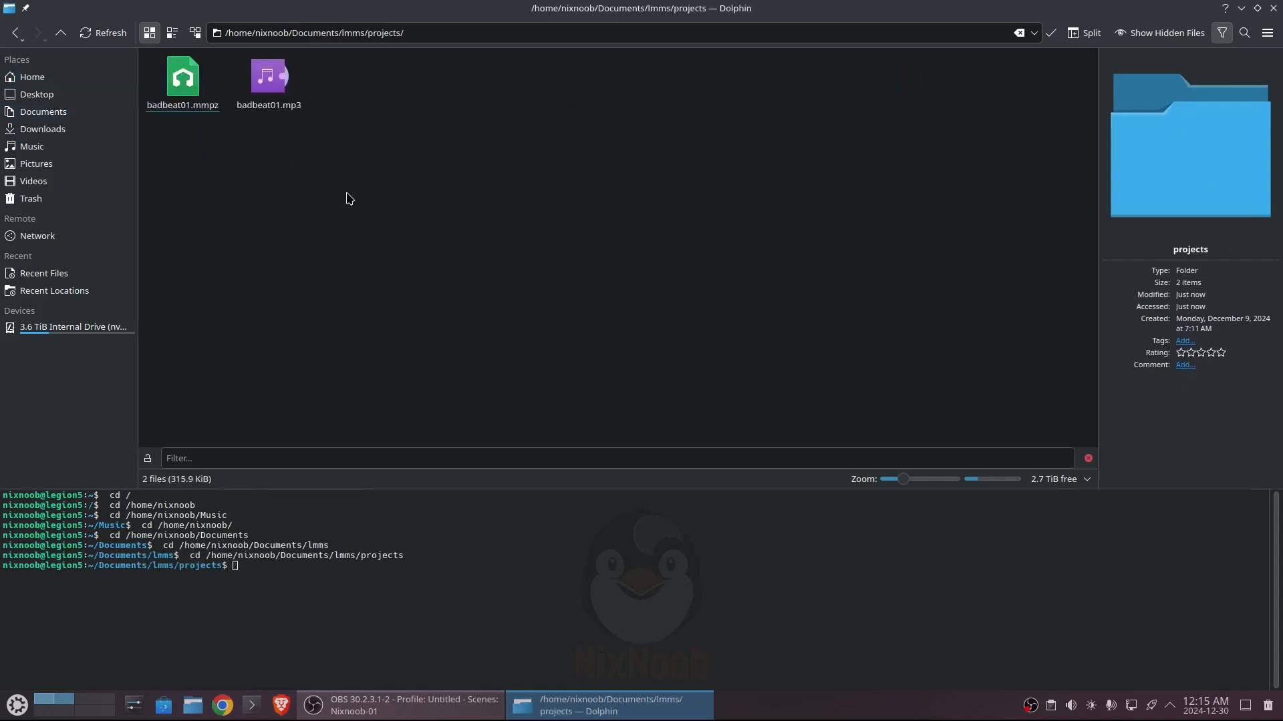
Check which applications can open badbeat01.mp3, play it in the file preview, and switch to the OBS window
right_click(273, 96)
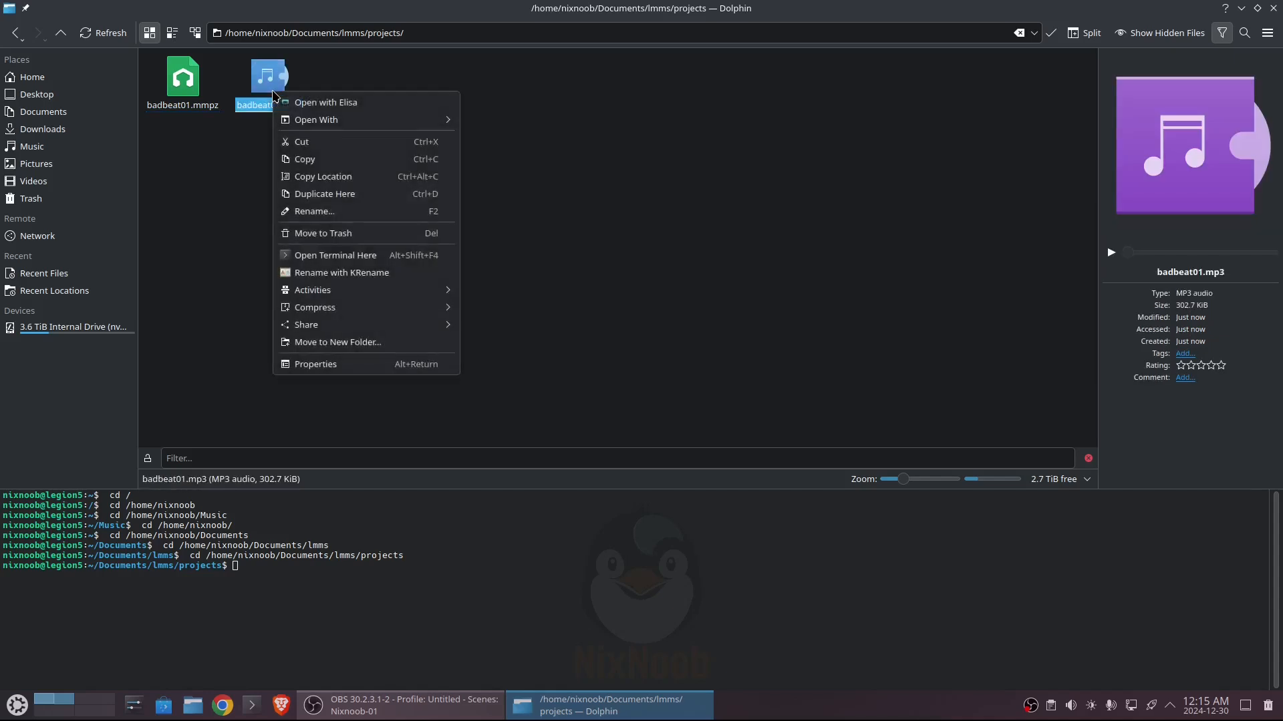
mouse_move(348, 127)
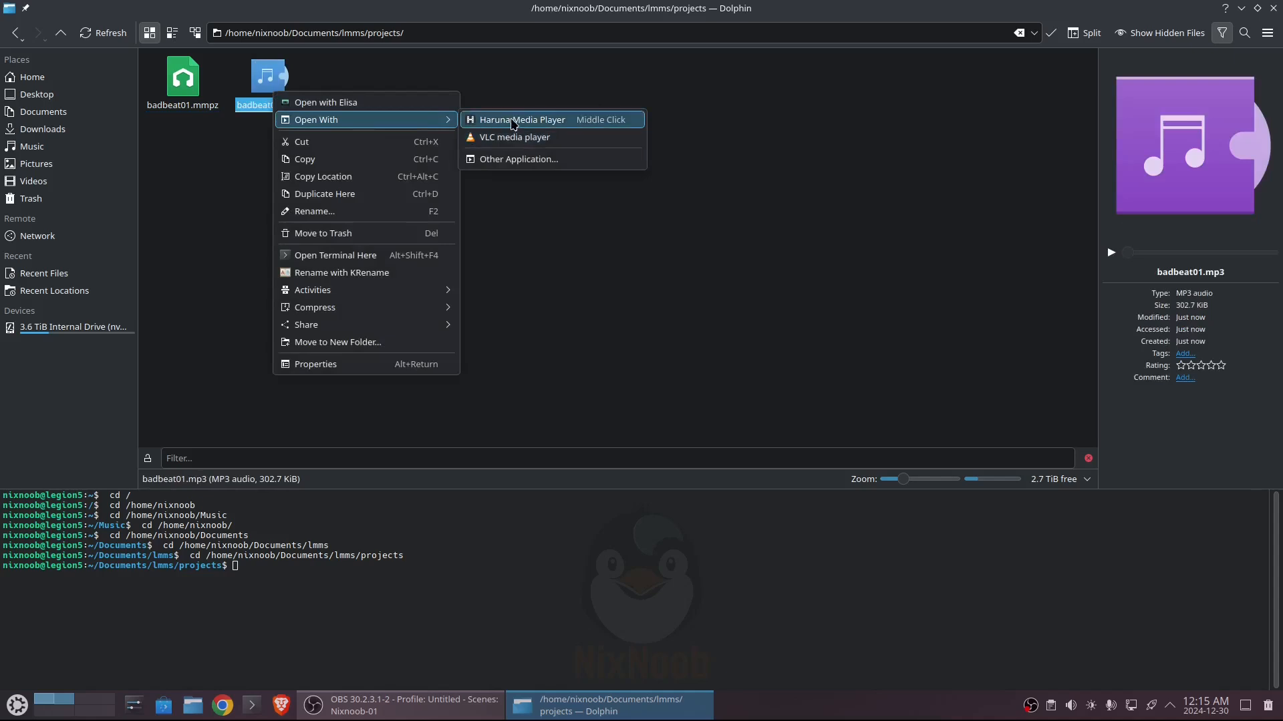
left_click(1112, 259)
left_click(1111, 254)
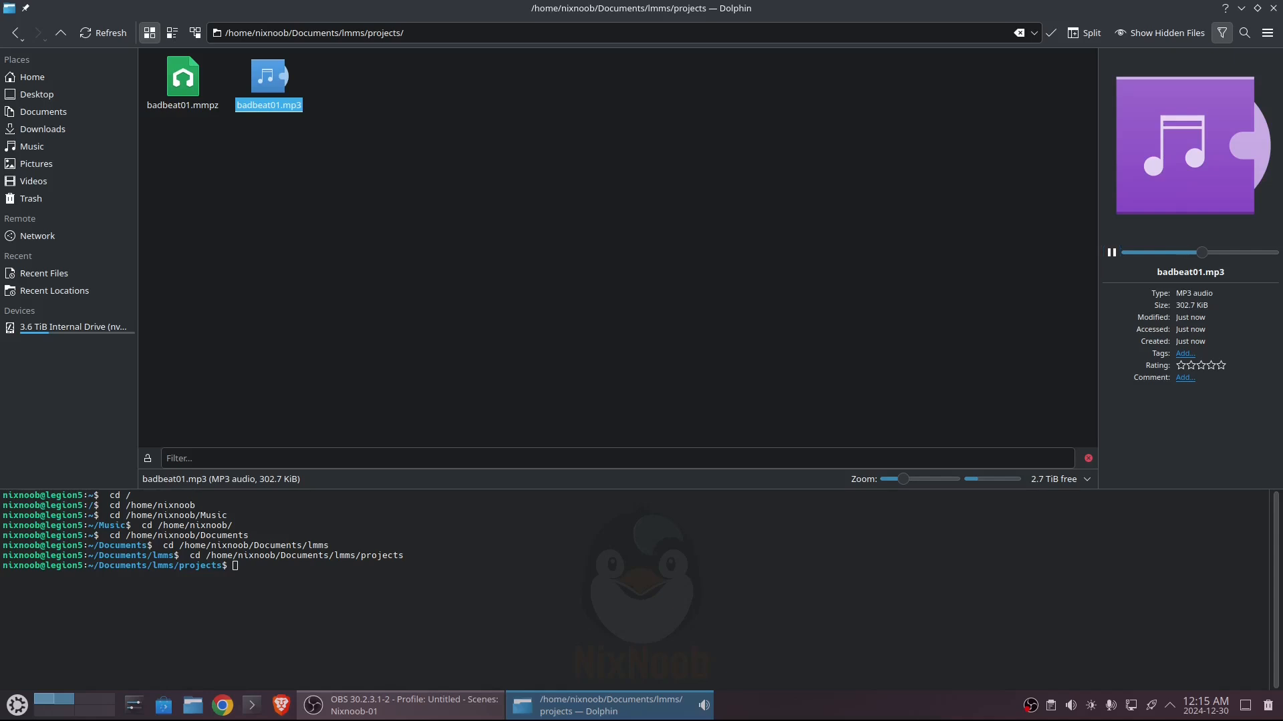
key("alt+Tab")
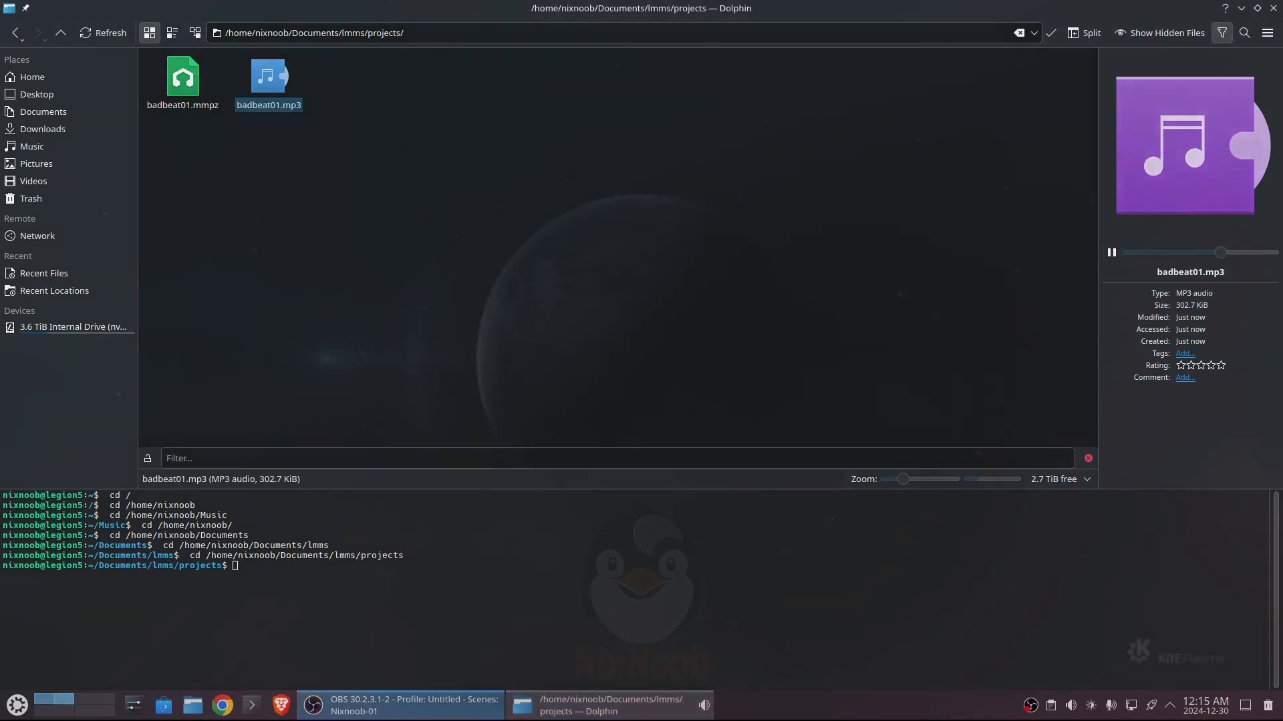